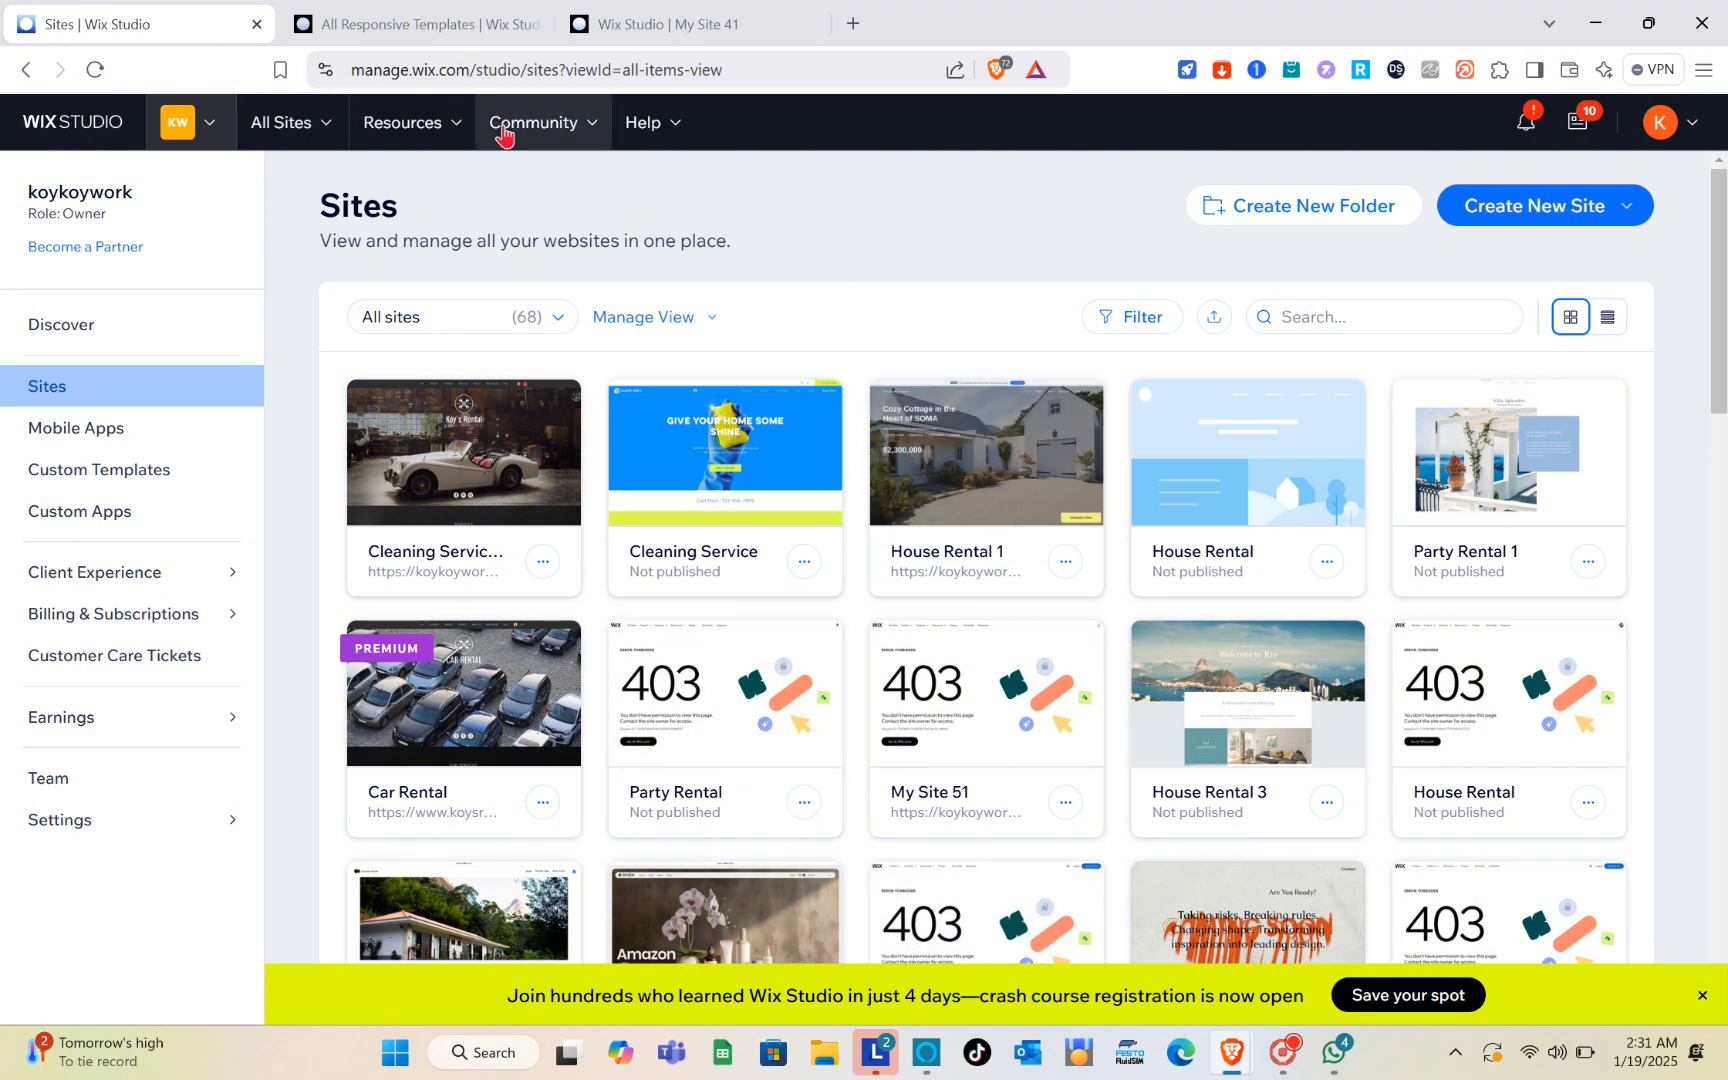
pyautogui.moveTo(903, 534)
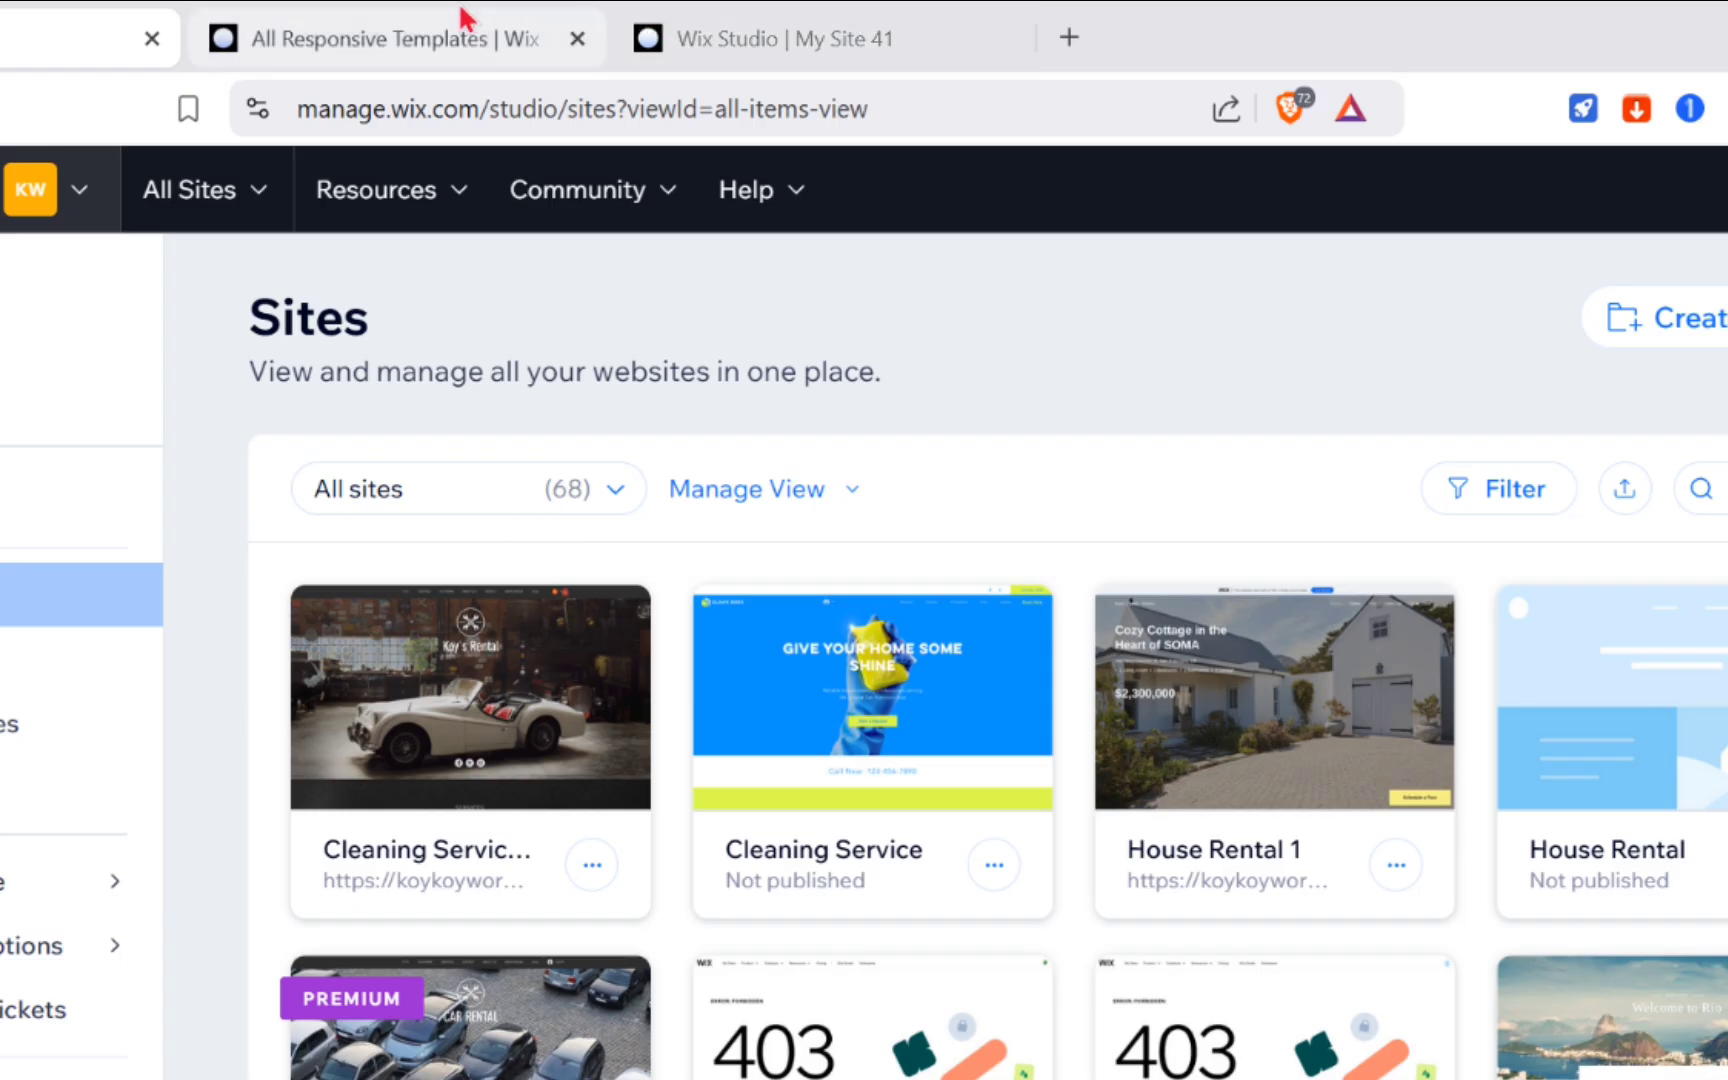
pyautogui.click(458, 11)
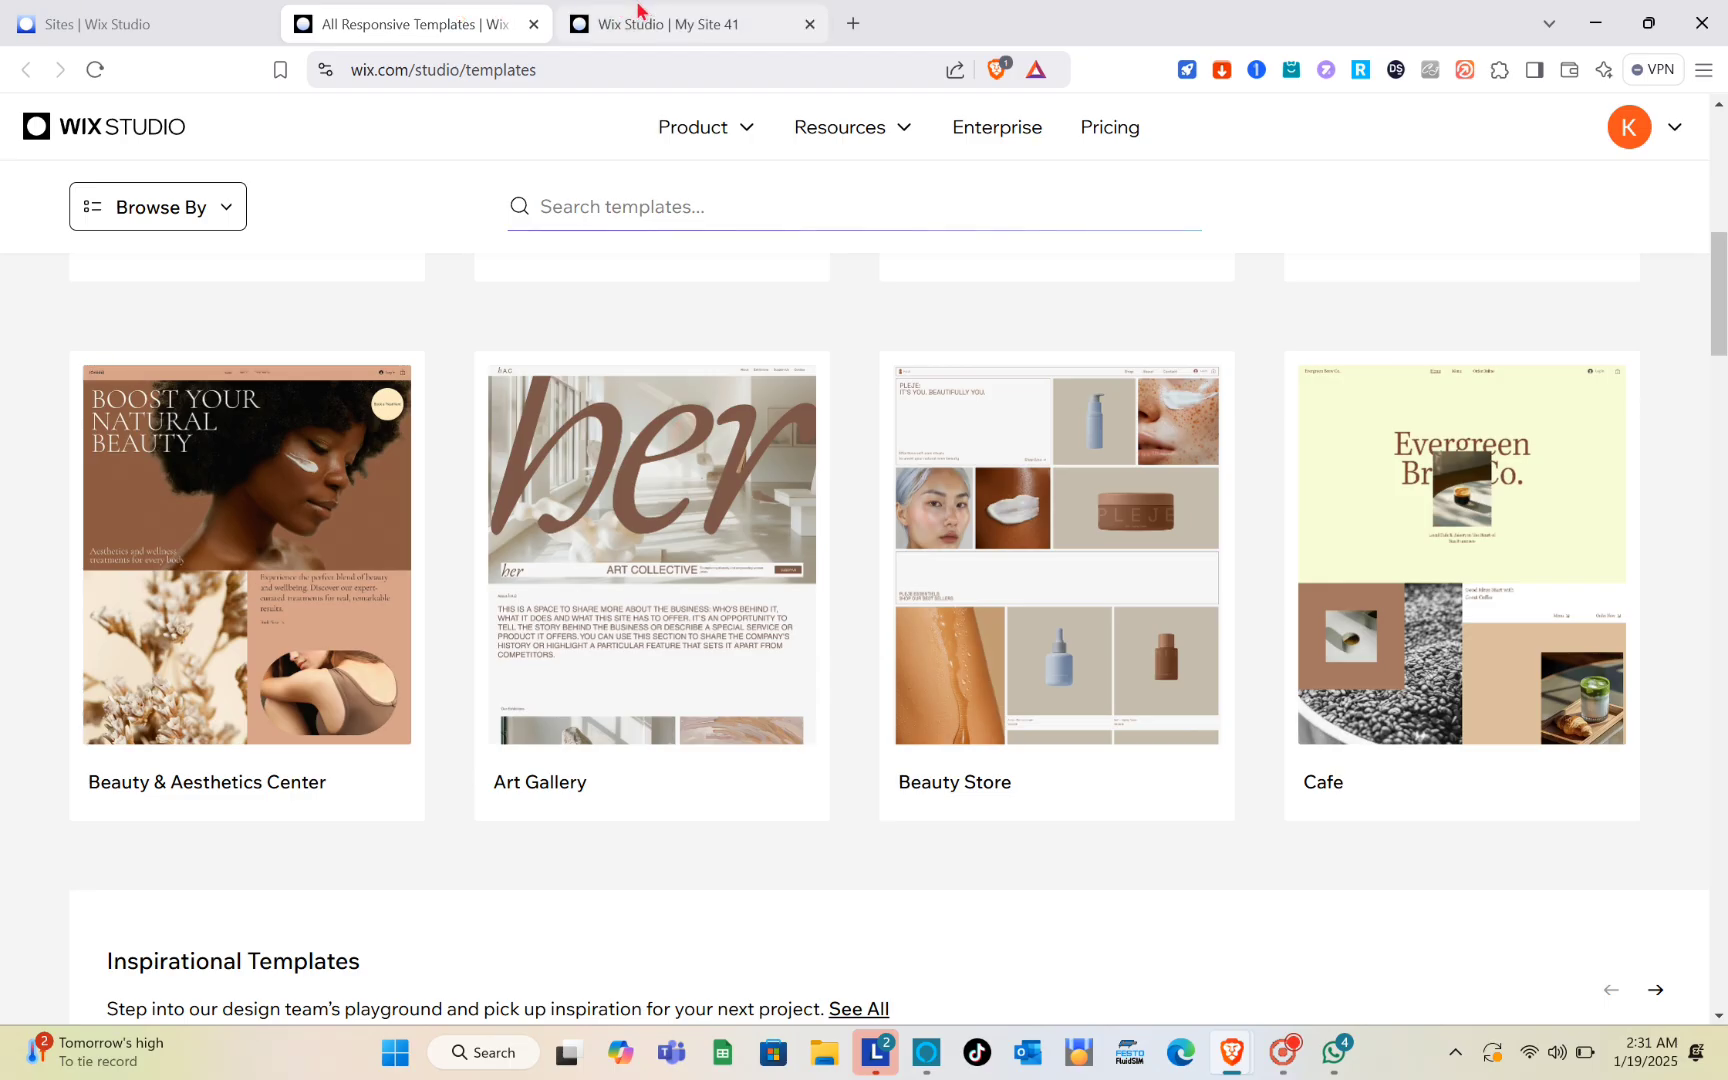
pyautogui.click(638, 12)
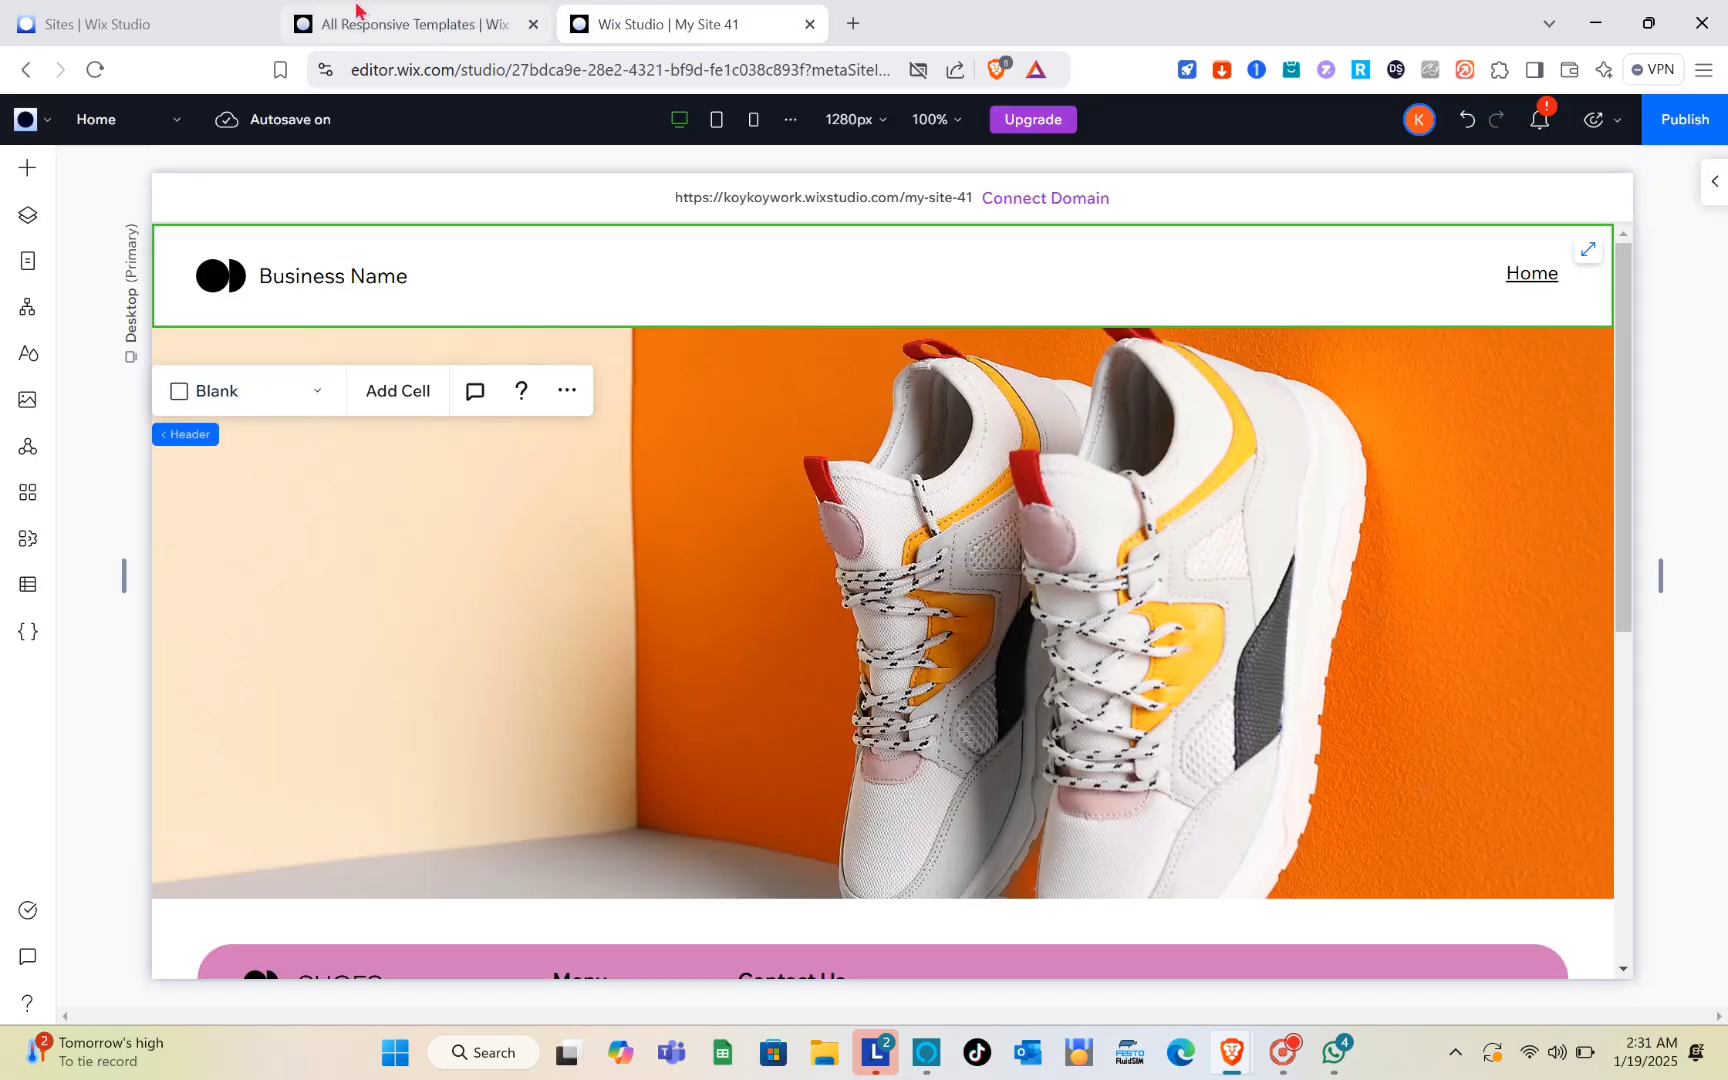
pyautogui.click(162, 12)
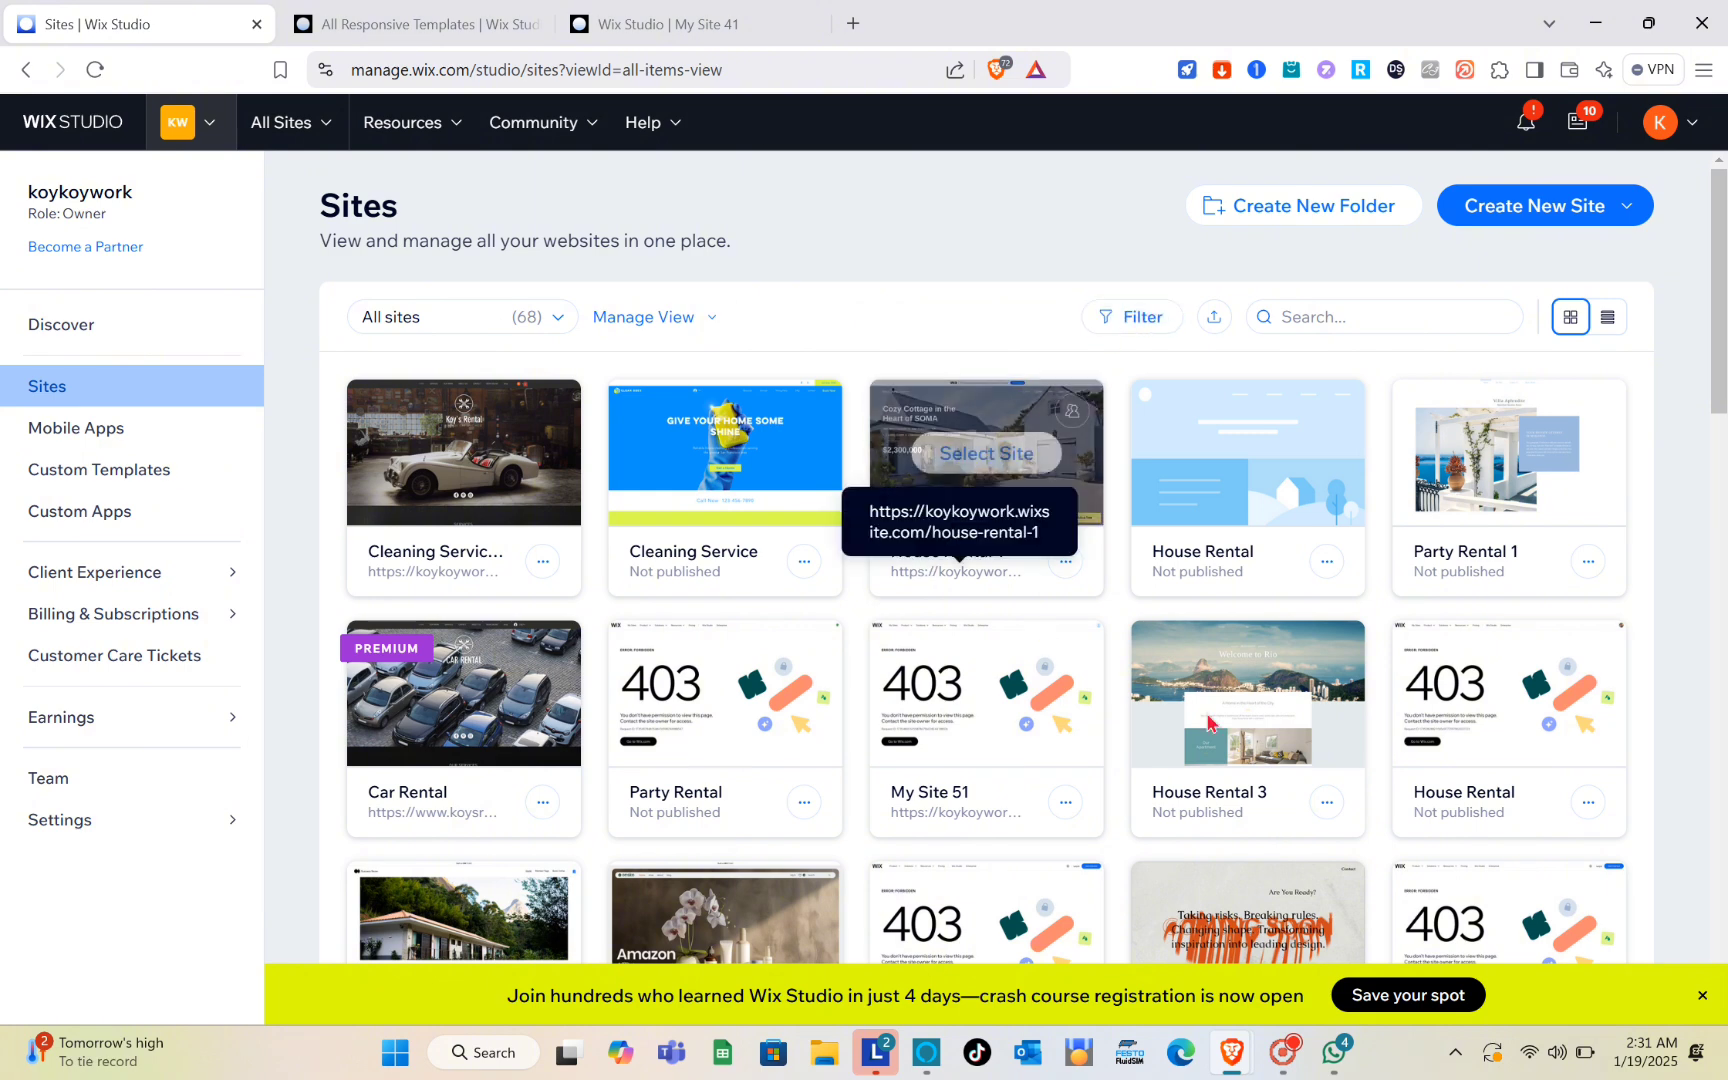
pyautogui.moveTo(1207, 745)
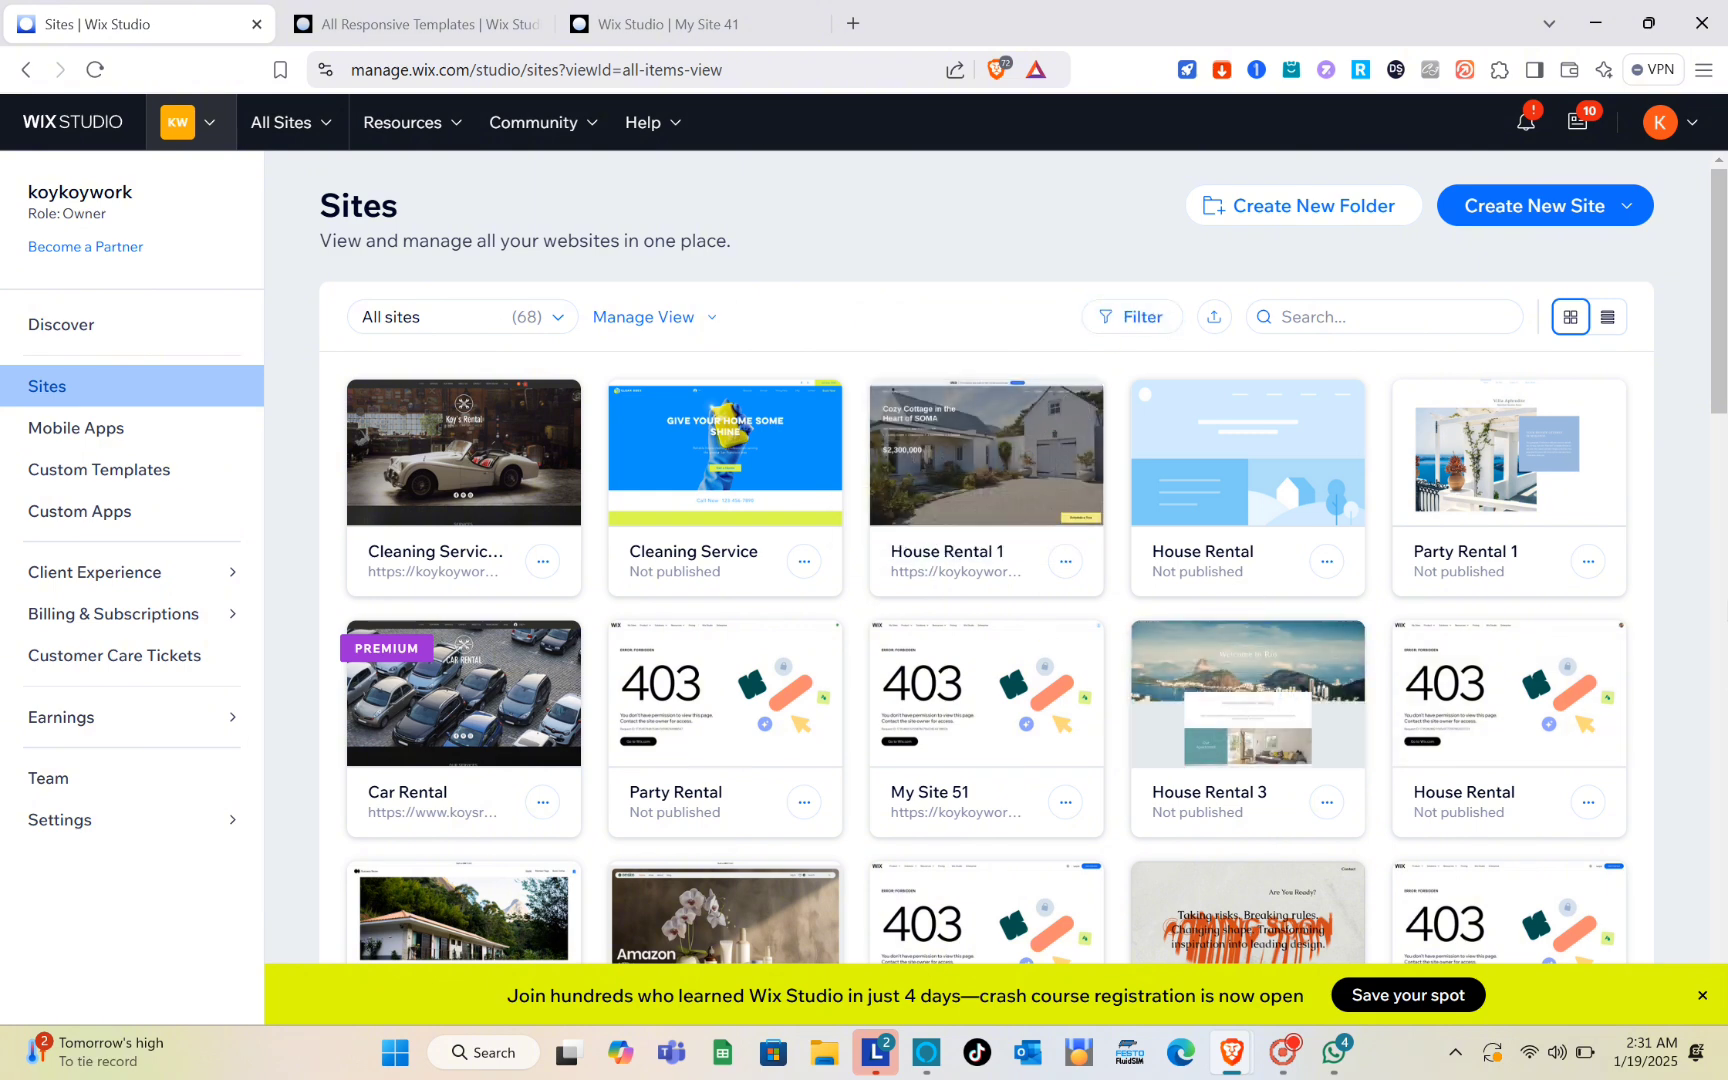
pyautogui.moveTo(1567, 587)
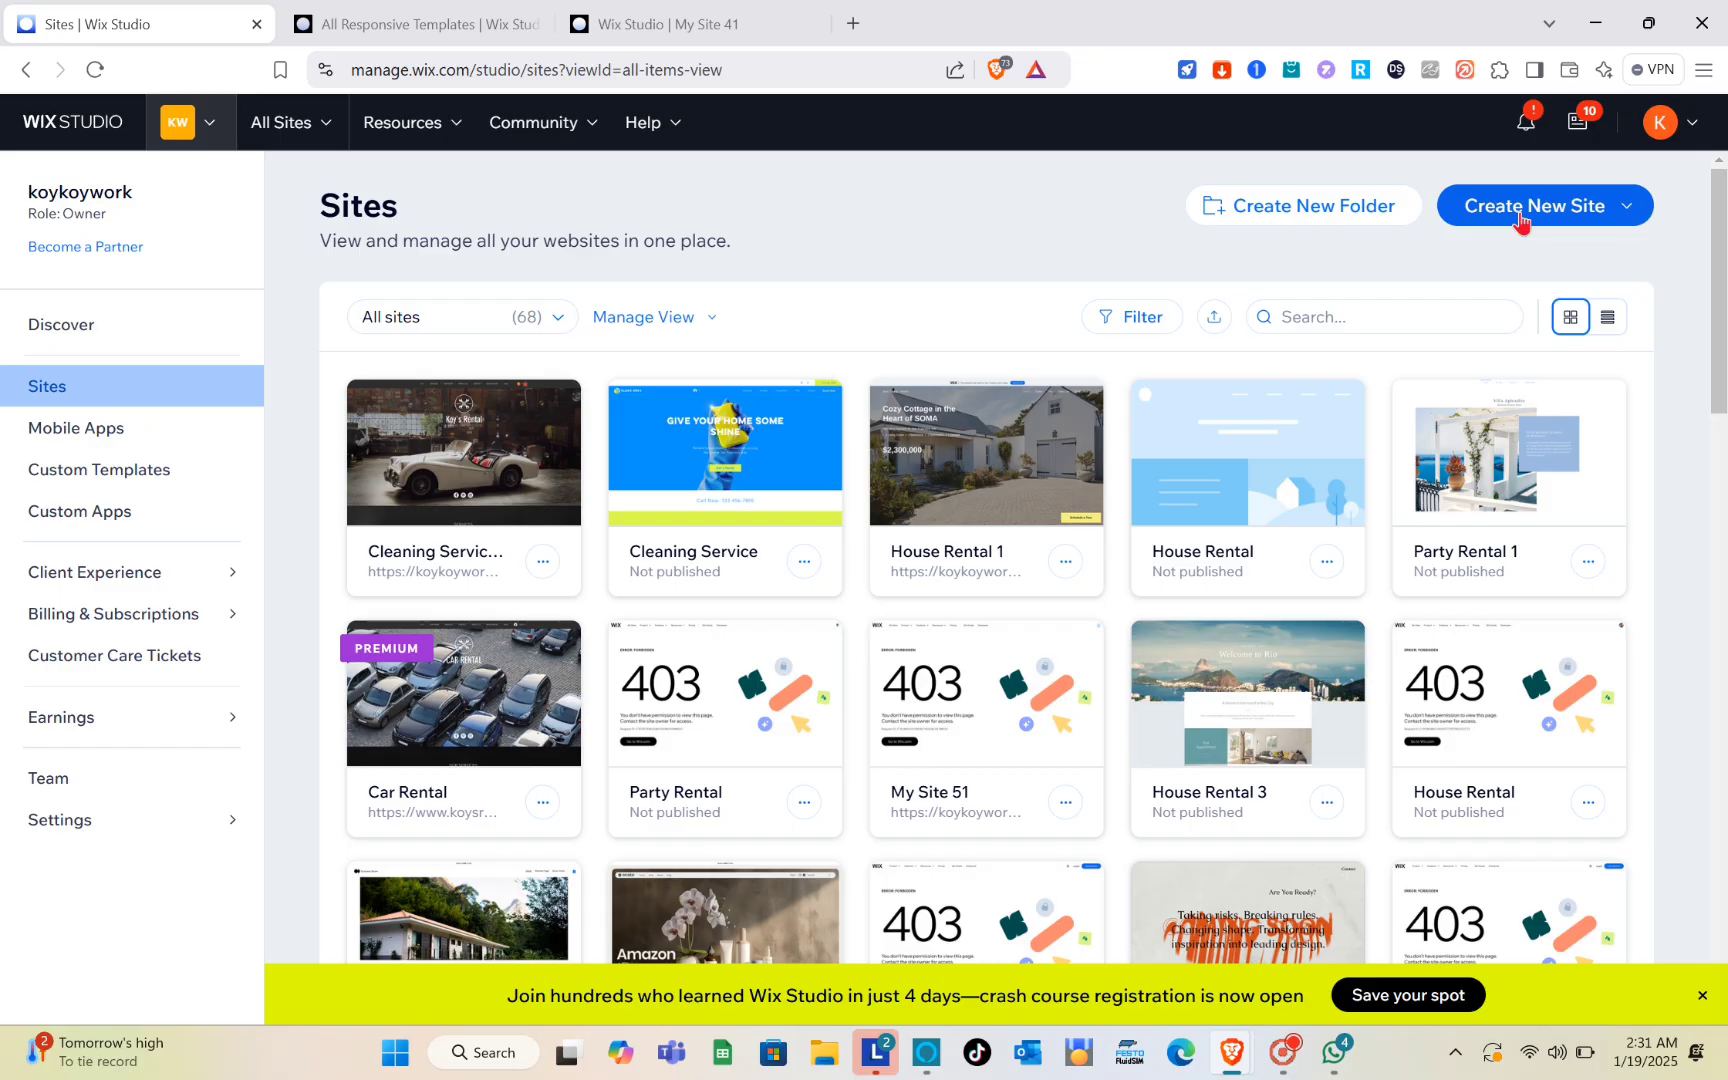
# Step: Start creating a new site from a Studio template
pyautogui.click(1521, 212)
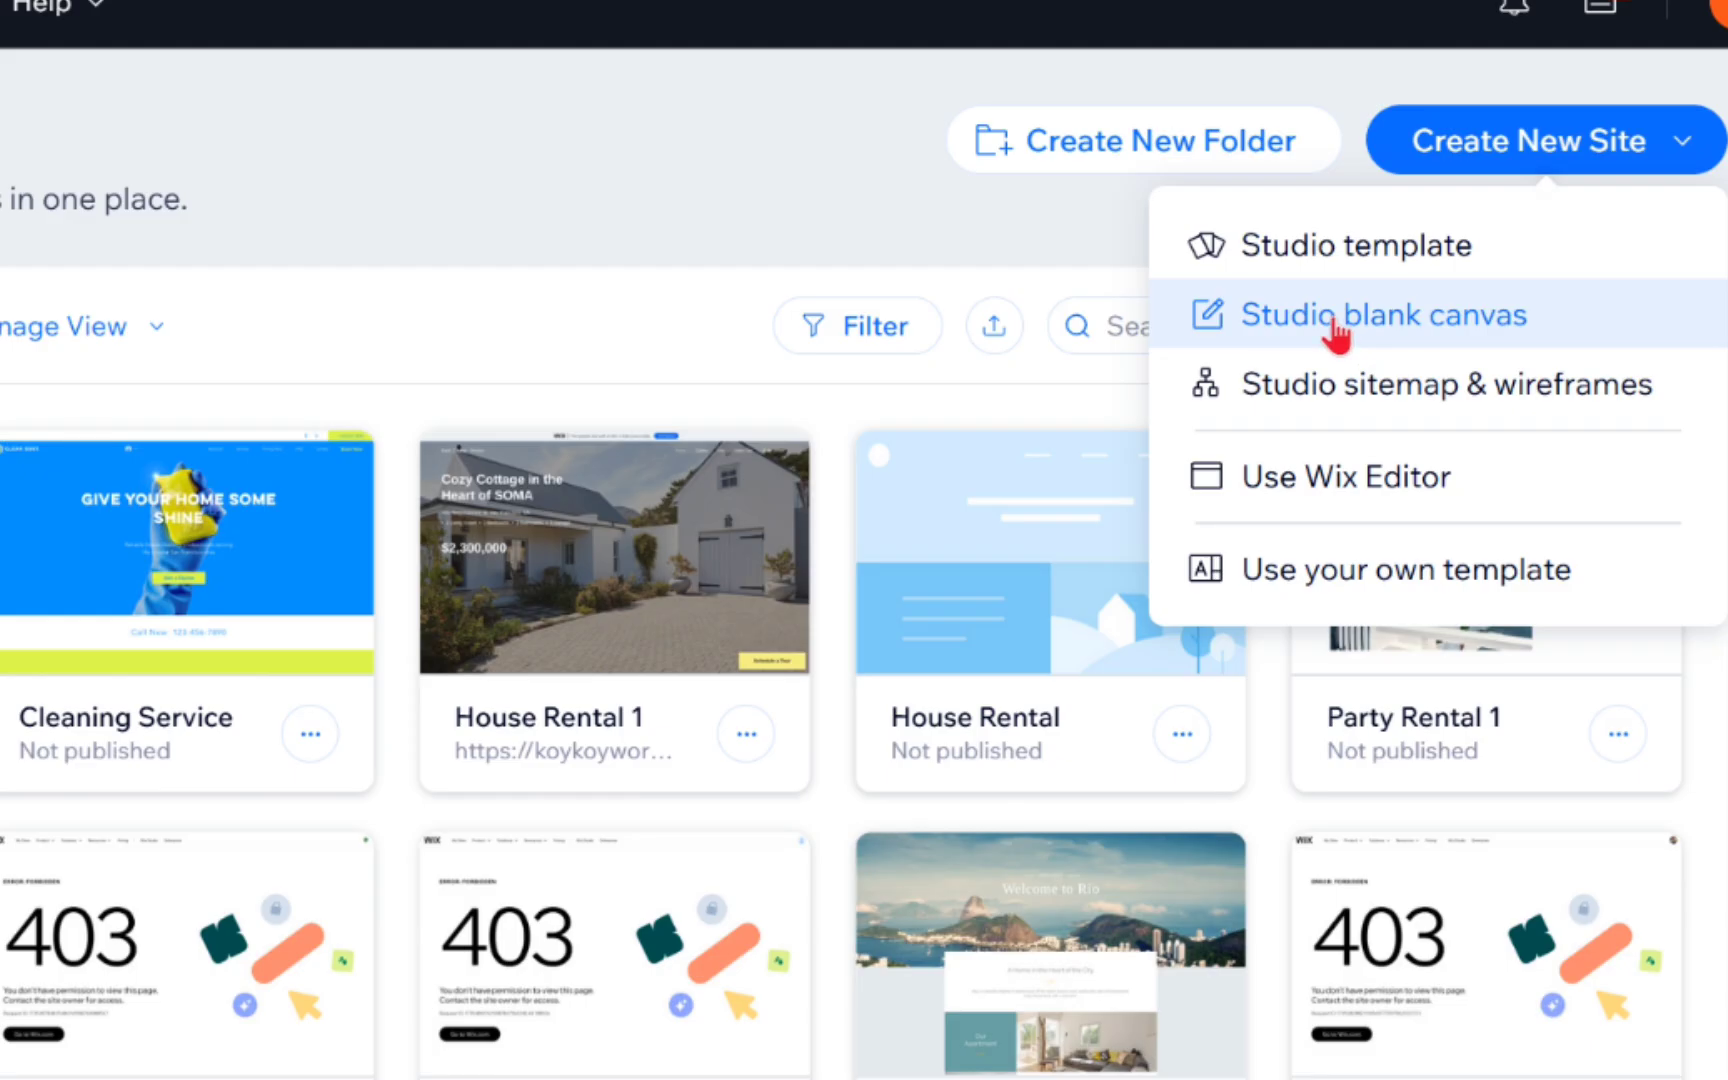
pyautogui.click(1362, 268)
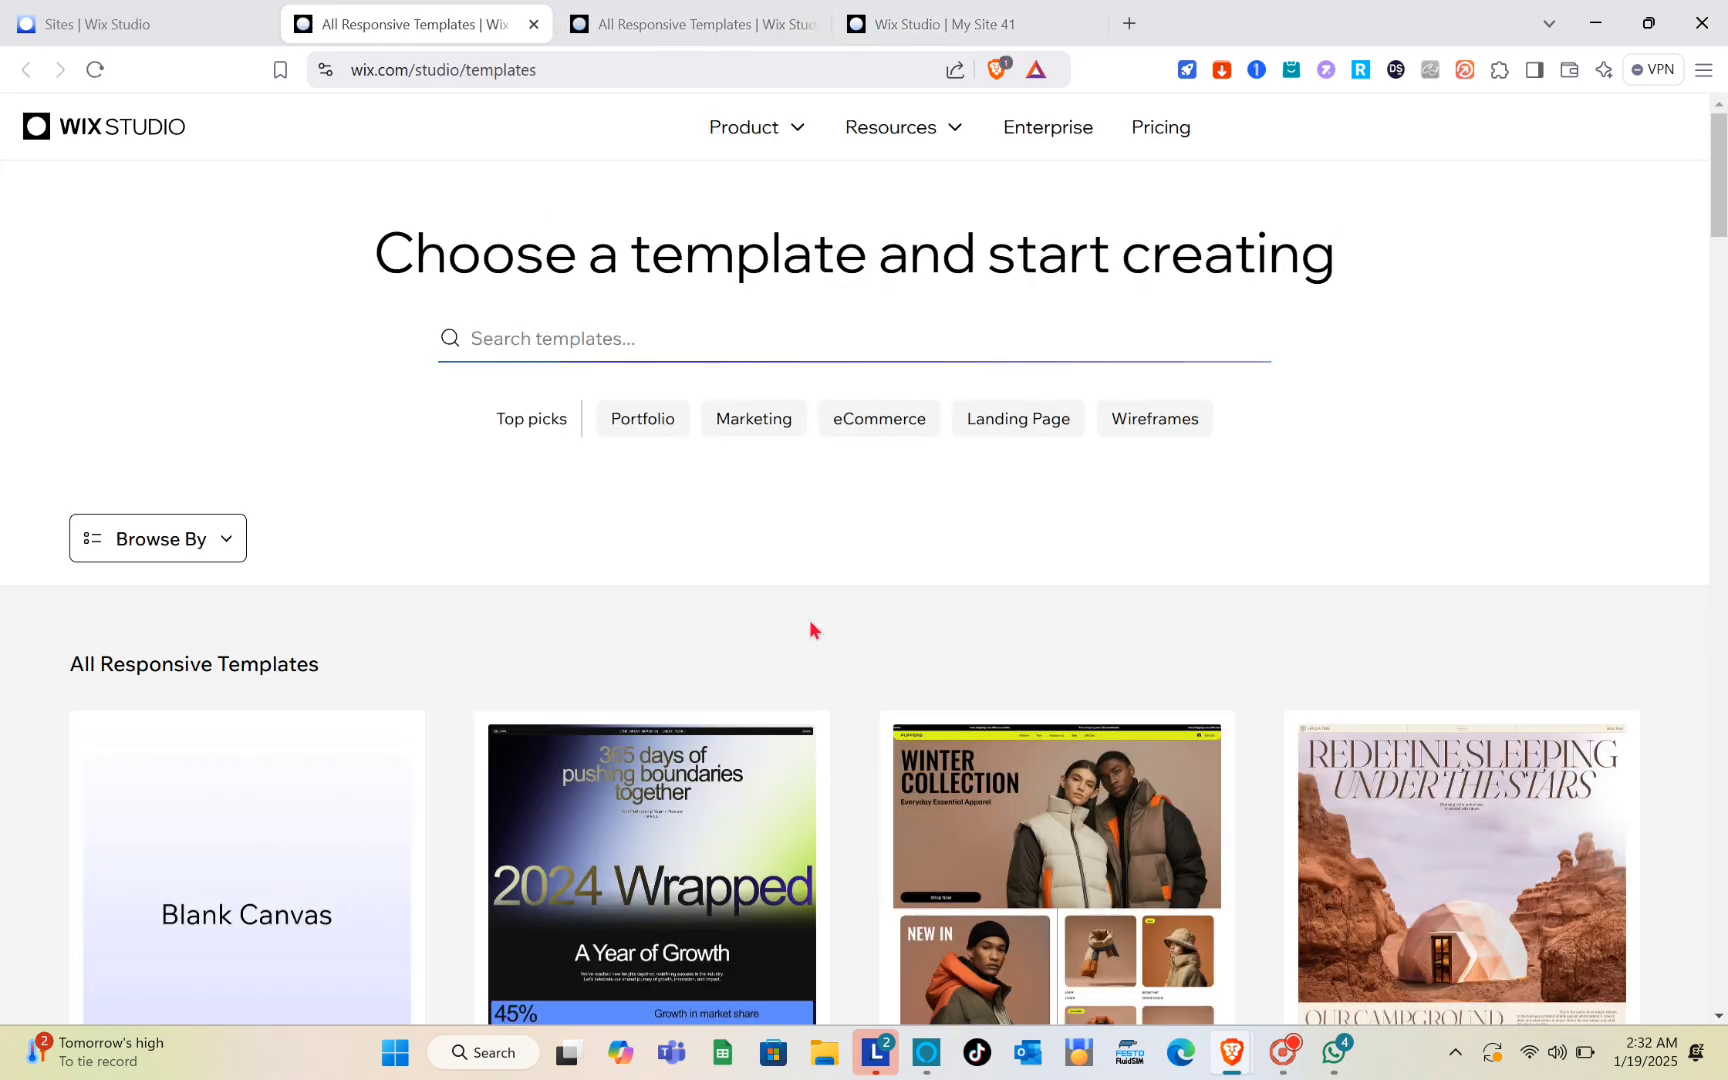
# Step: Choose the Glamping template from the responsive templates and open it for editing
pyautogui.scroll(-5, 809, 624)
pyautogui.moveTo(810, 628)
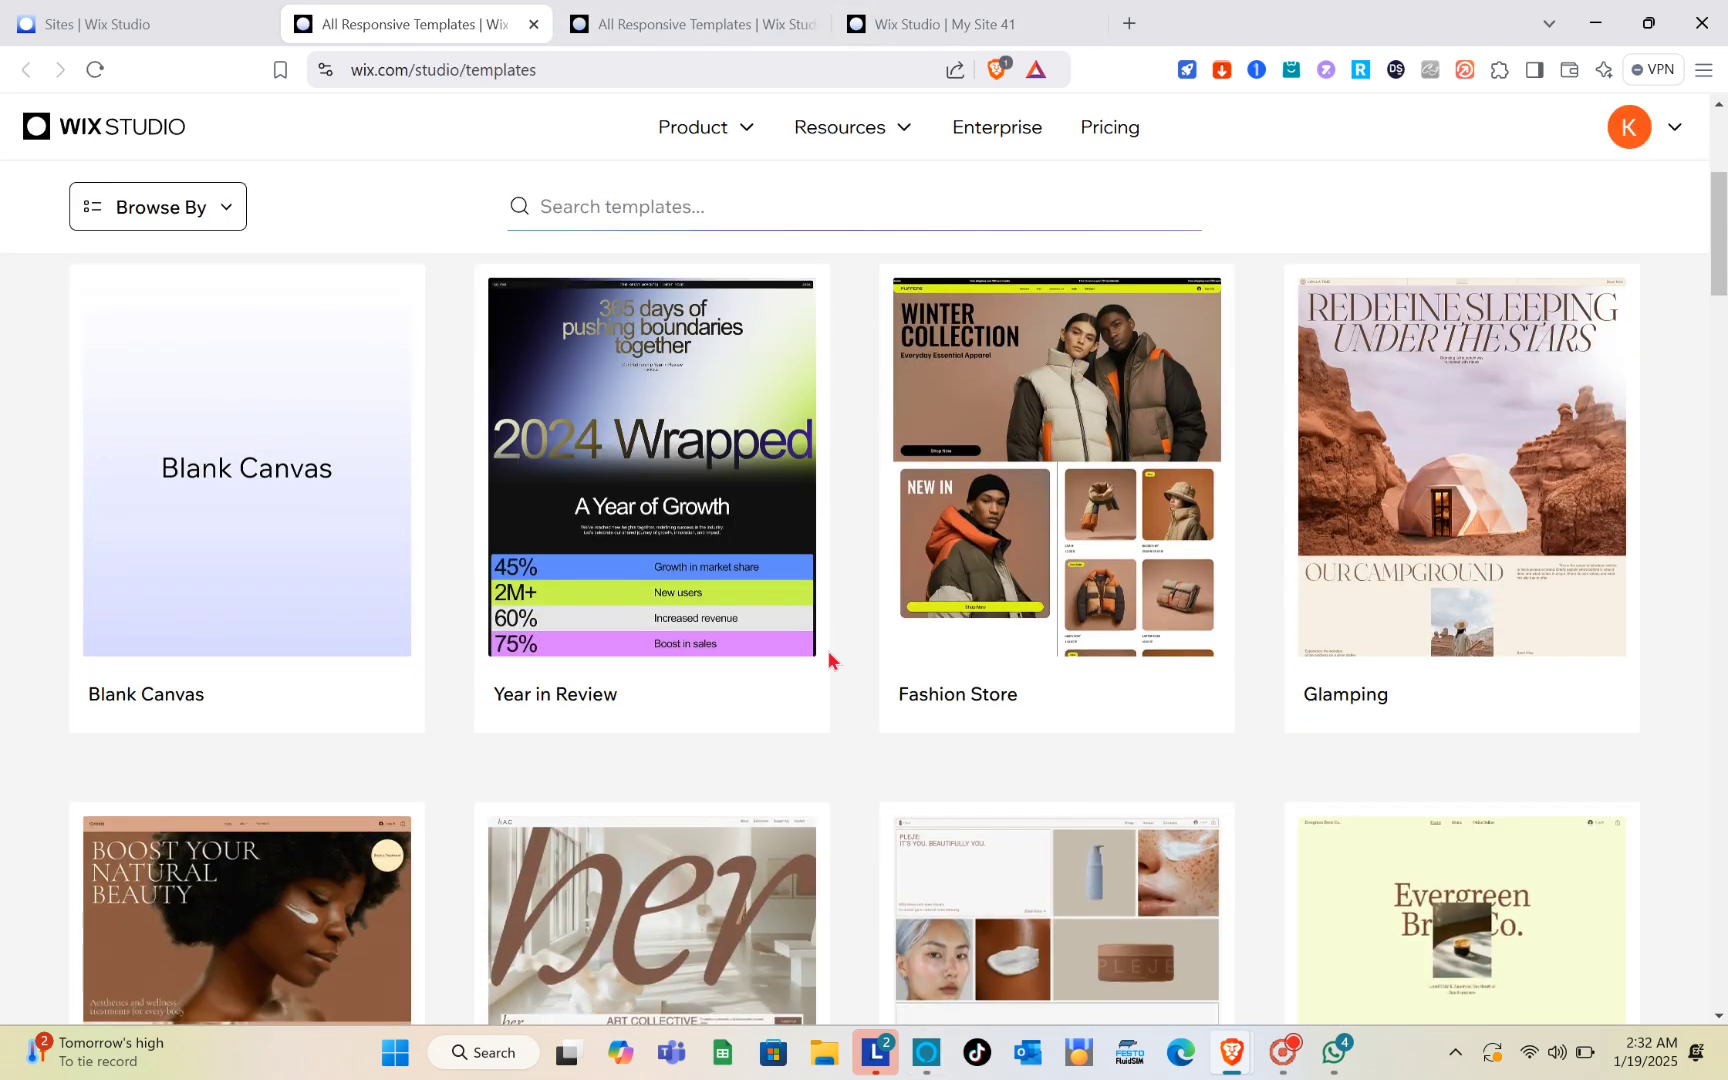
pyautogui.scroll(4, 829, 652)
pyautogui.scroll(-9, 829, 652)
pyautogui.scroll(-5, 828, 655)
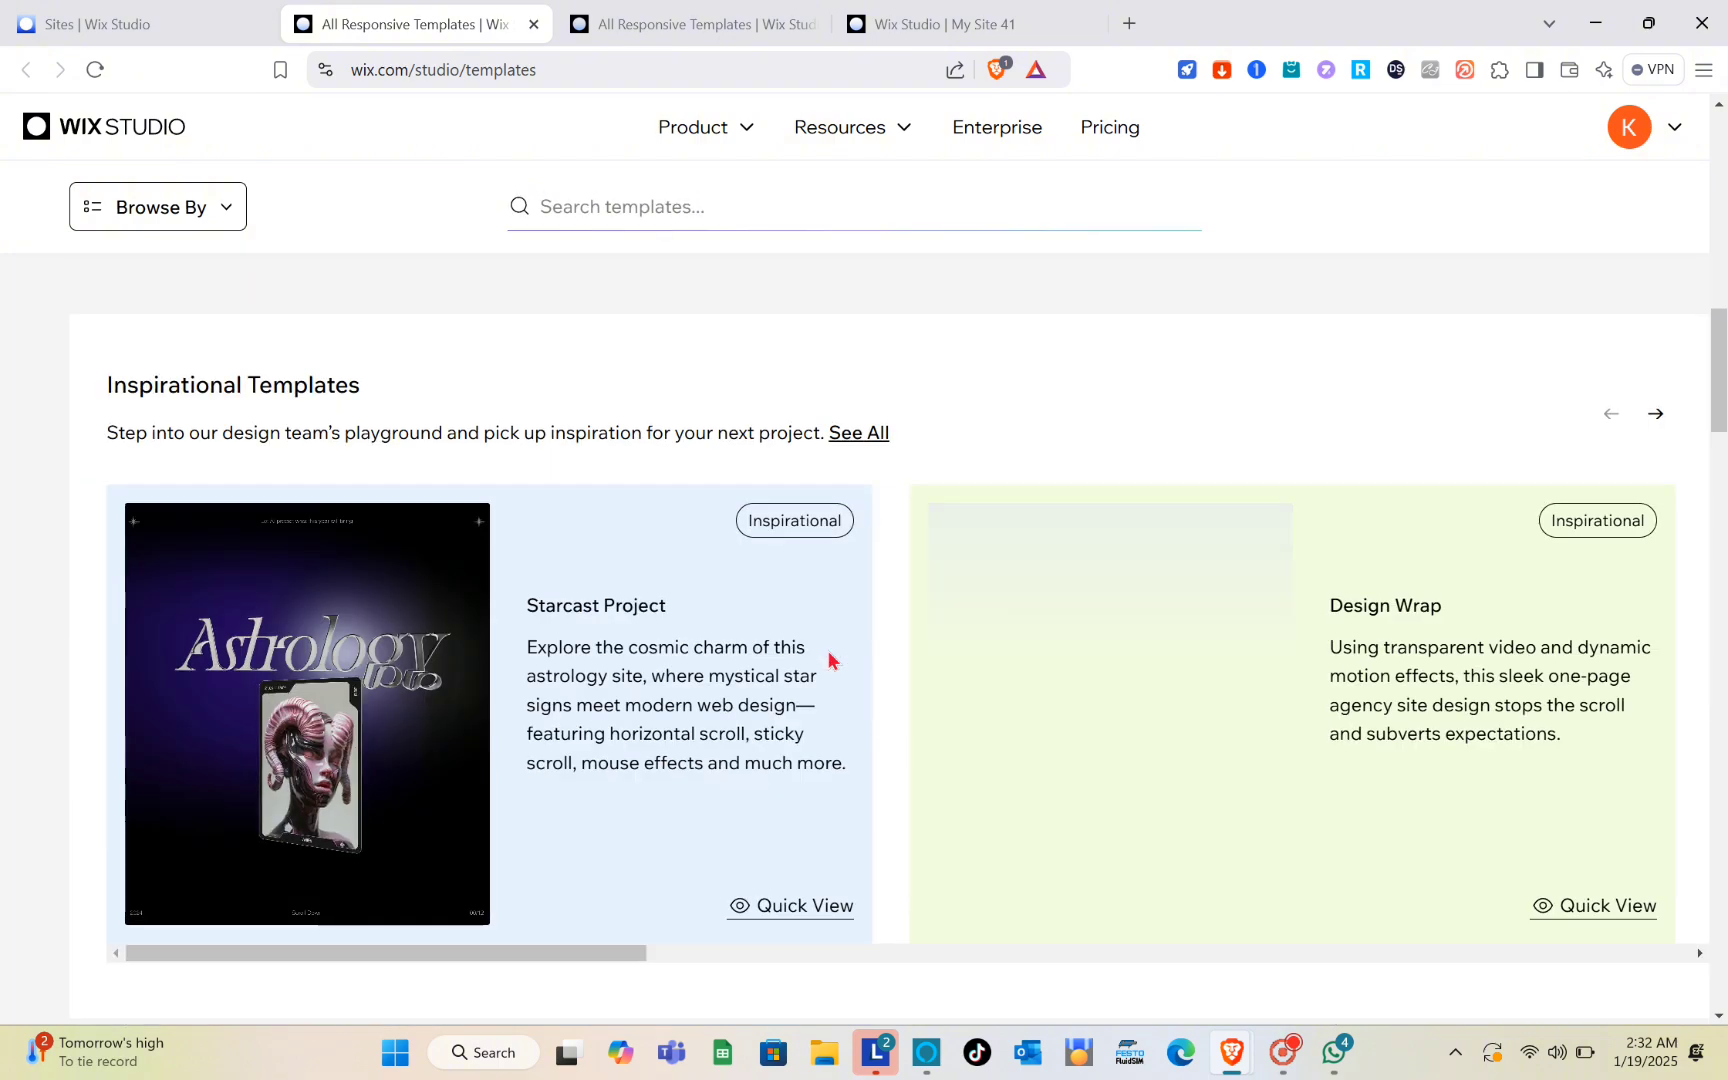
pyautogui.scroll(12, 826, 656)
pyautogui.scroll(-4, 818, 700)
pyautogui.scroll(-4, 821, 783)
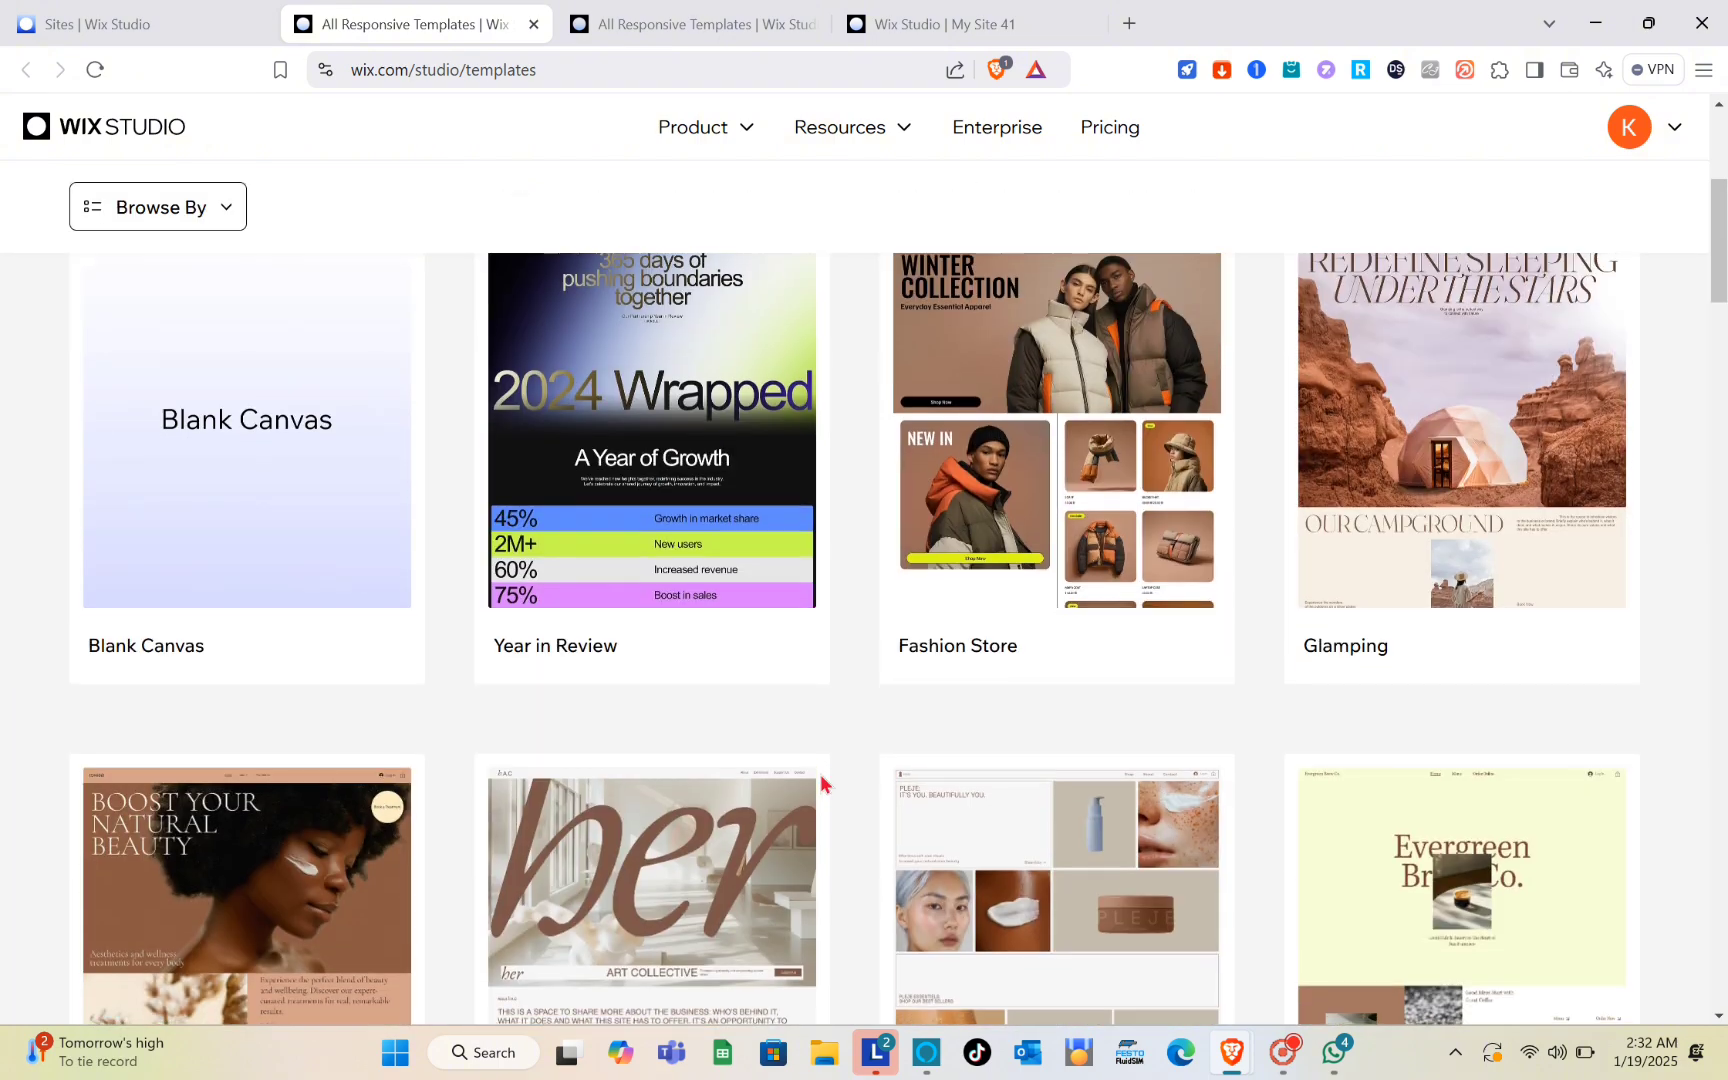
pyautogui.scroll(3, 821, 783)
pyautogui.scroll(4, 821, 783)
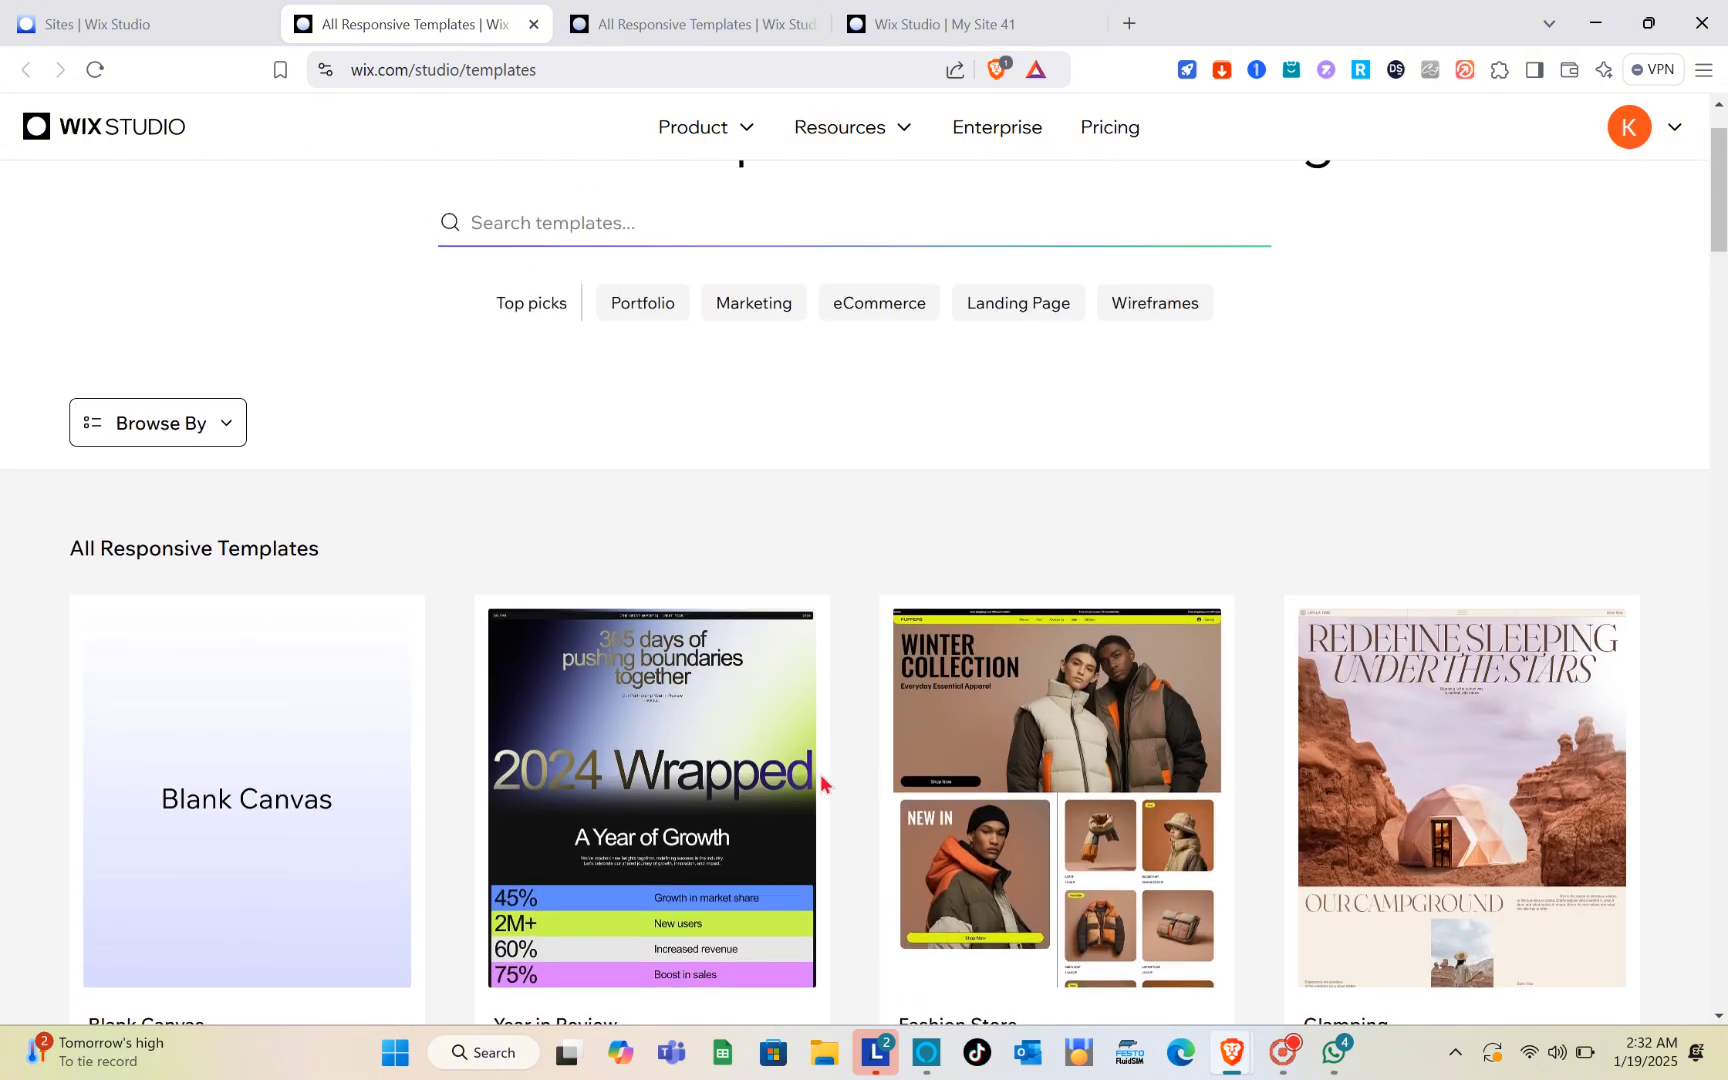
pyautogui.scroll(-2, 1010, 856)
pyautogui.moveTo(1458, 602)
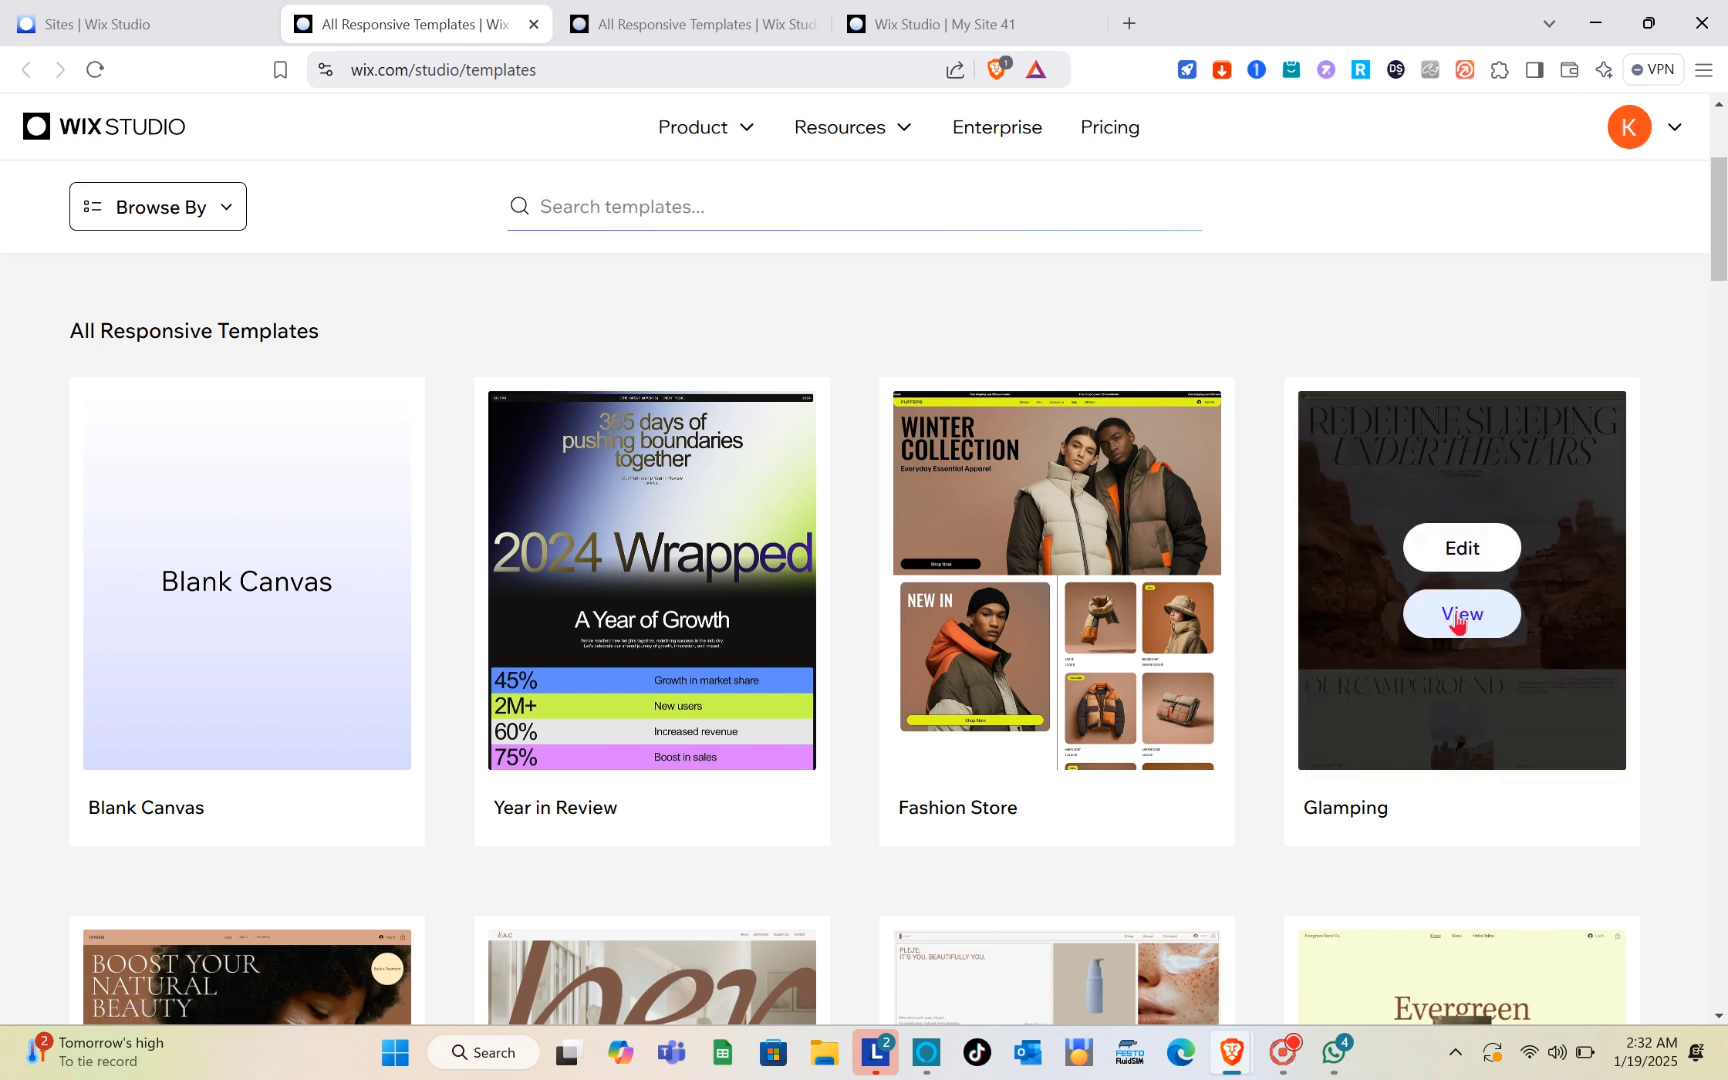
pyautogui.click(1462, 550)
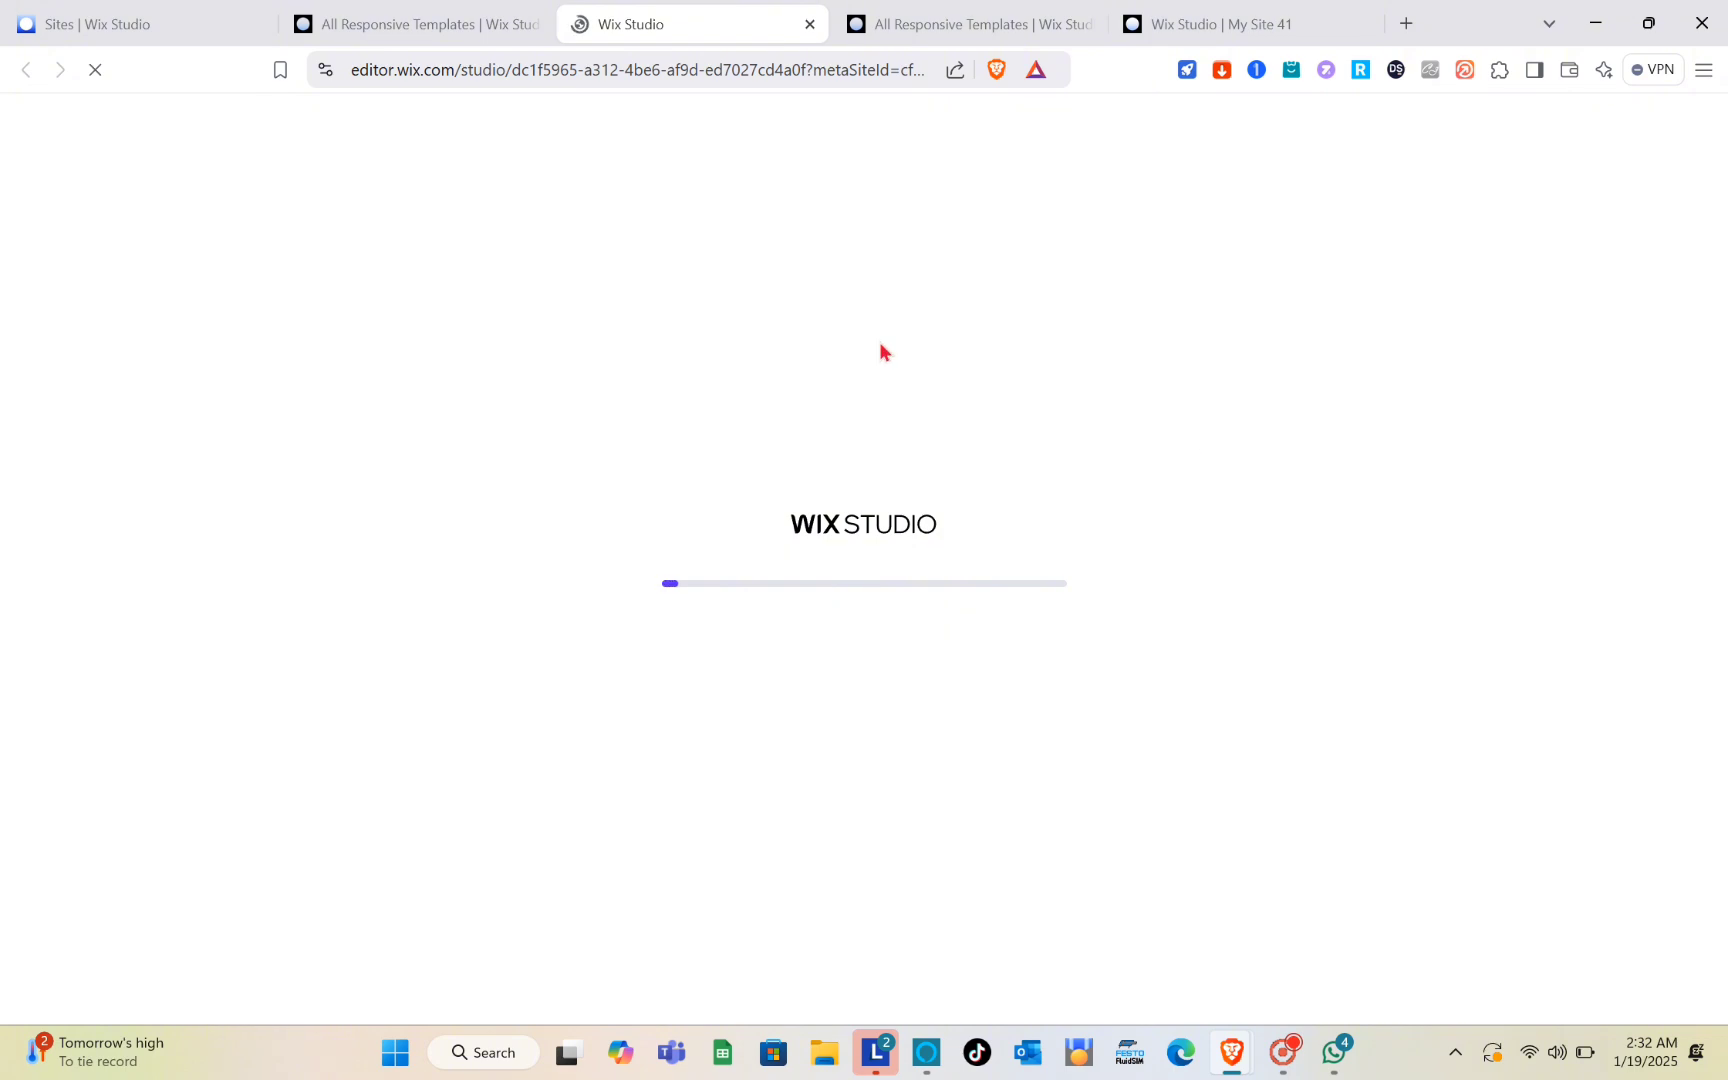
# Step: Select the header of the home page and open its design settings
pyautogui.scroll(-10, 1035, 880)
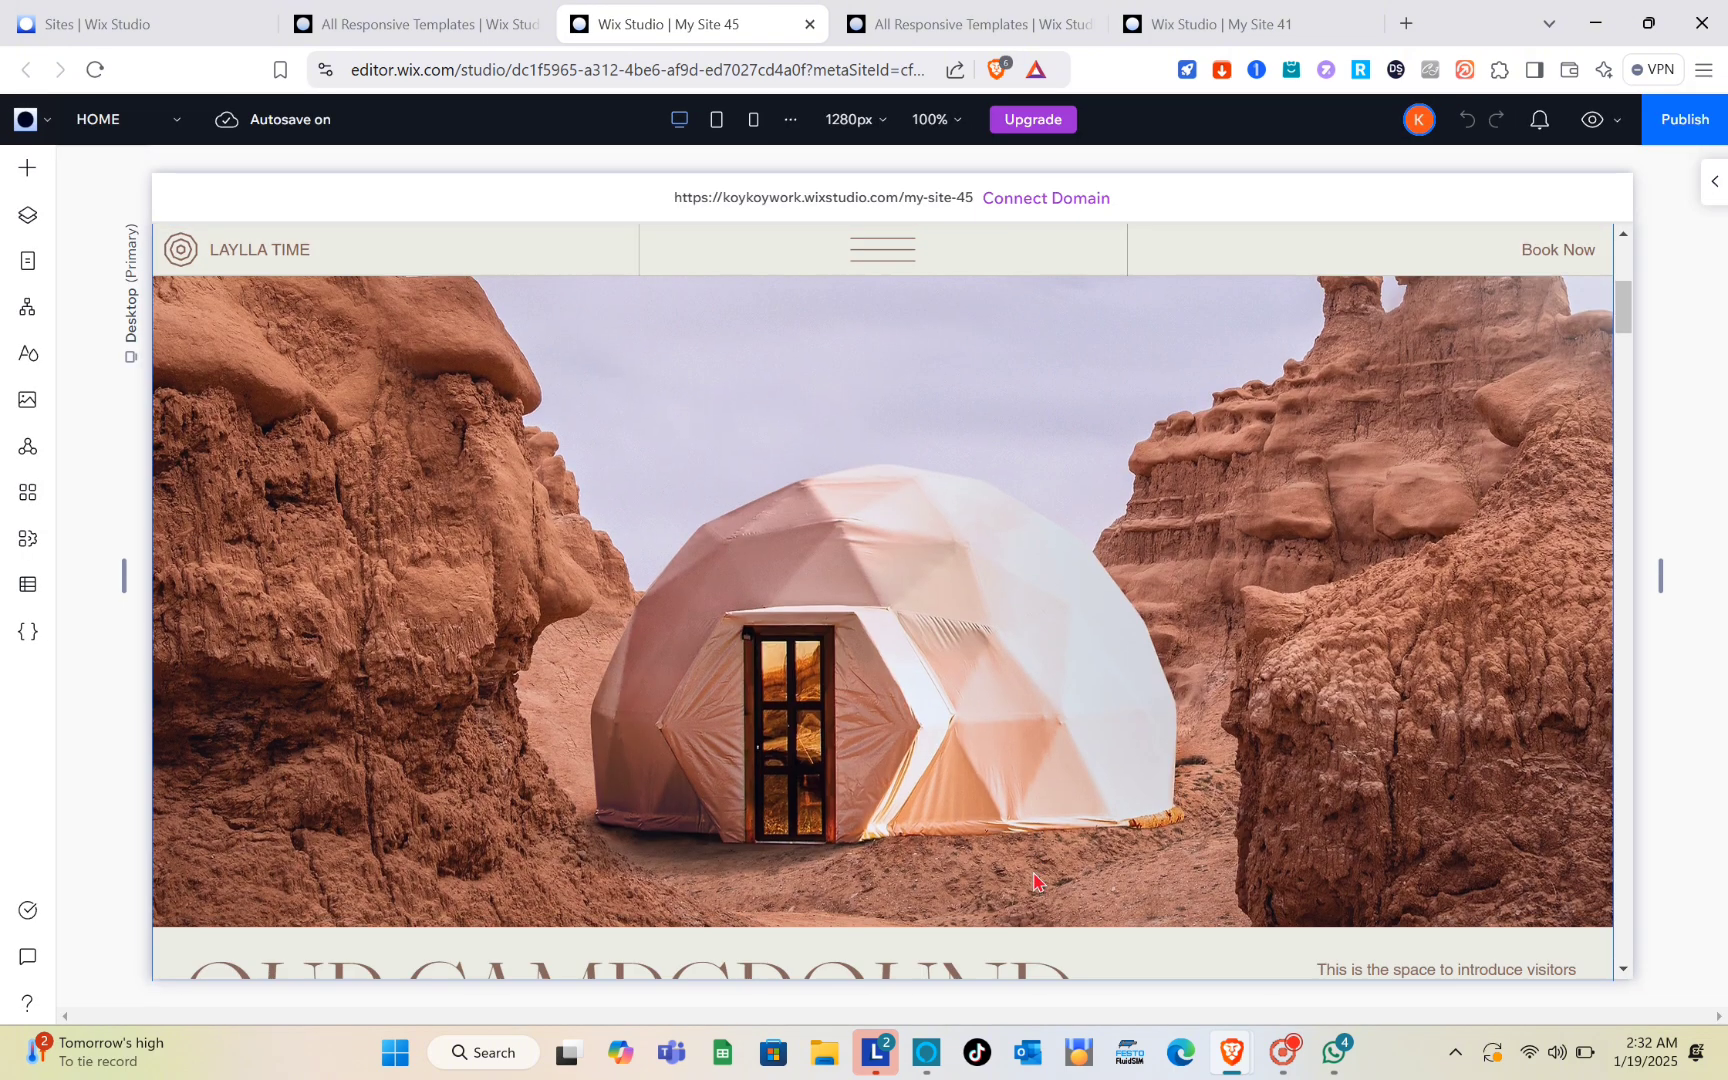
pyautogui.scroll(-5, 1035, 880)
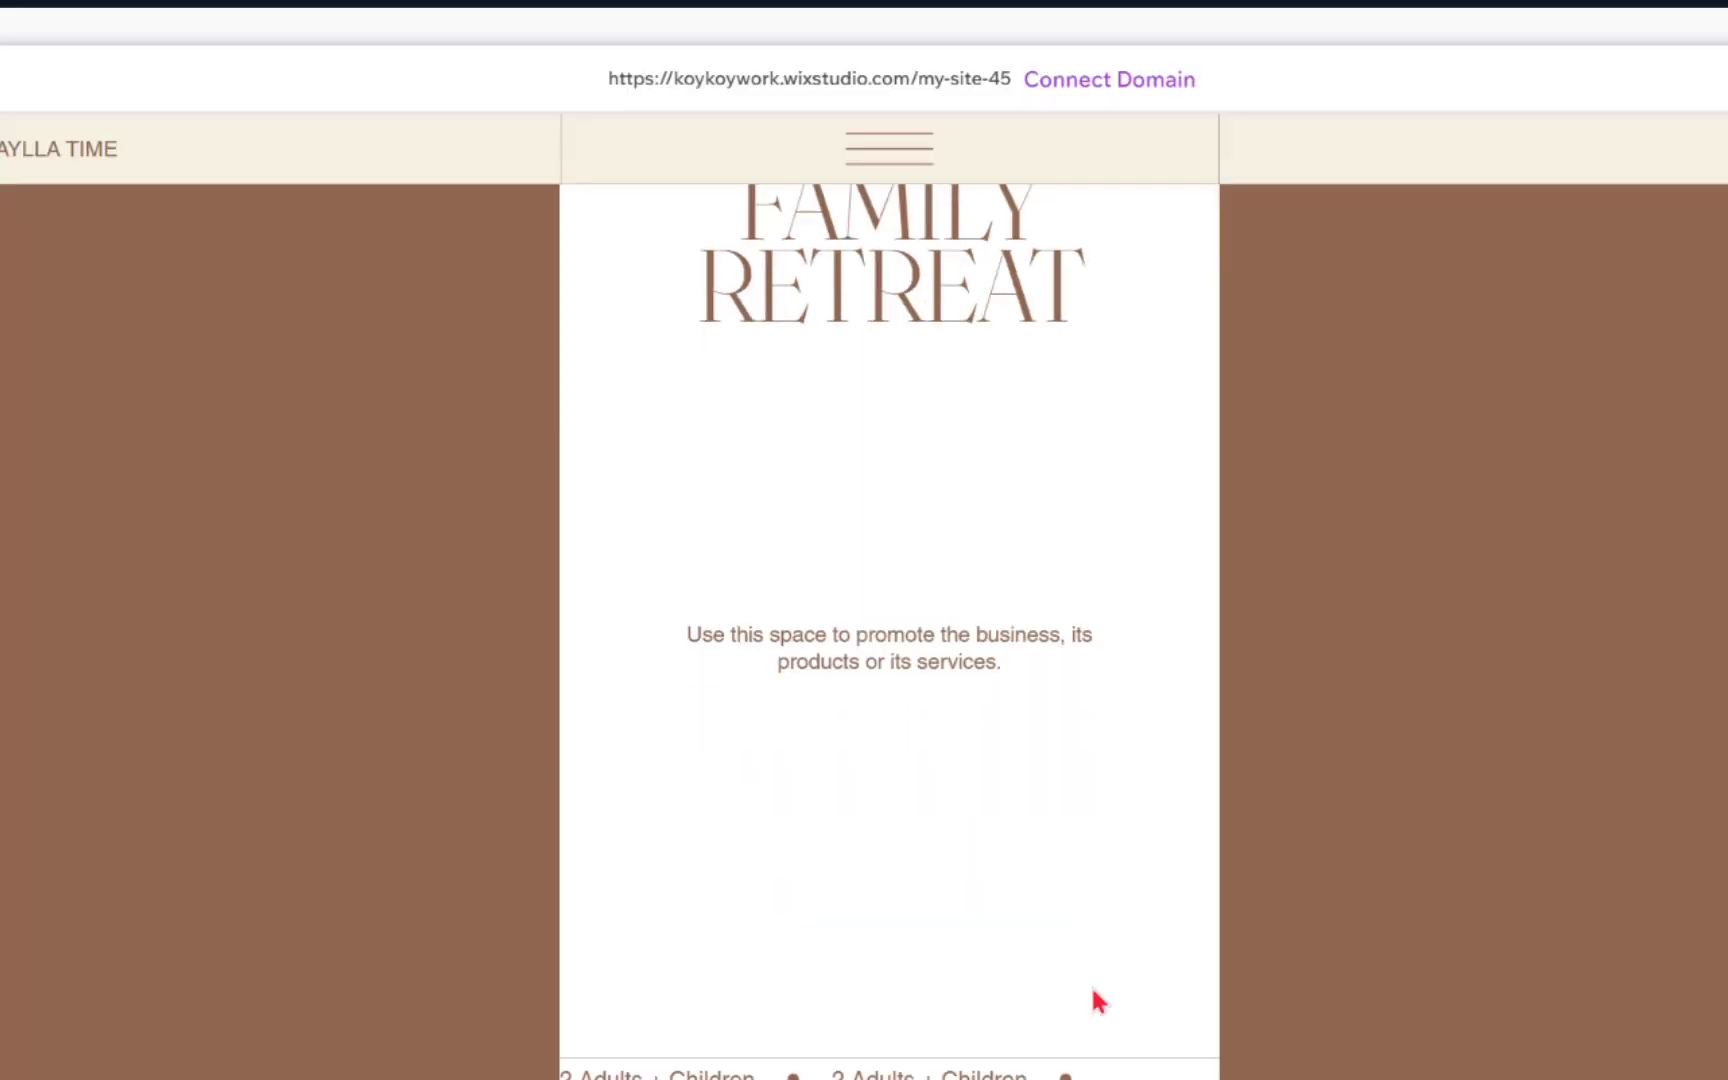
pyautogui.scroll(10, 1035, 880)
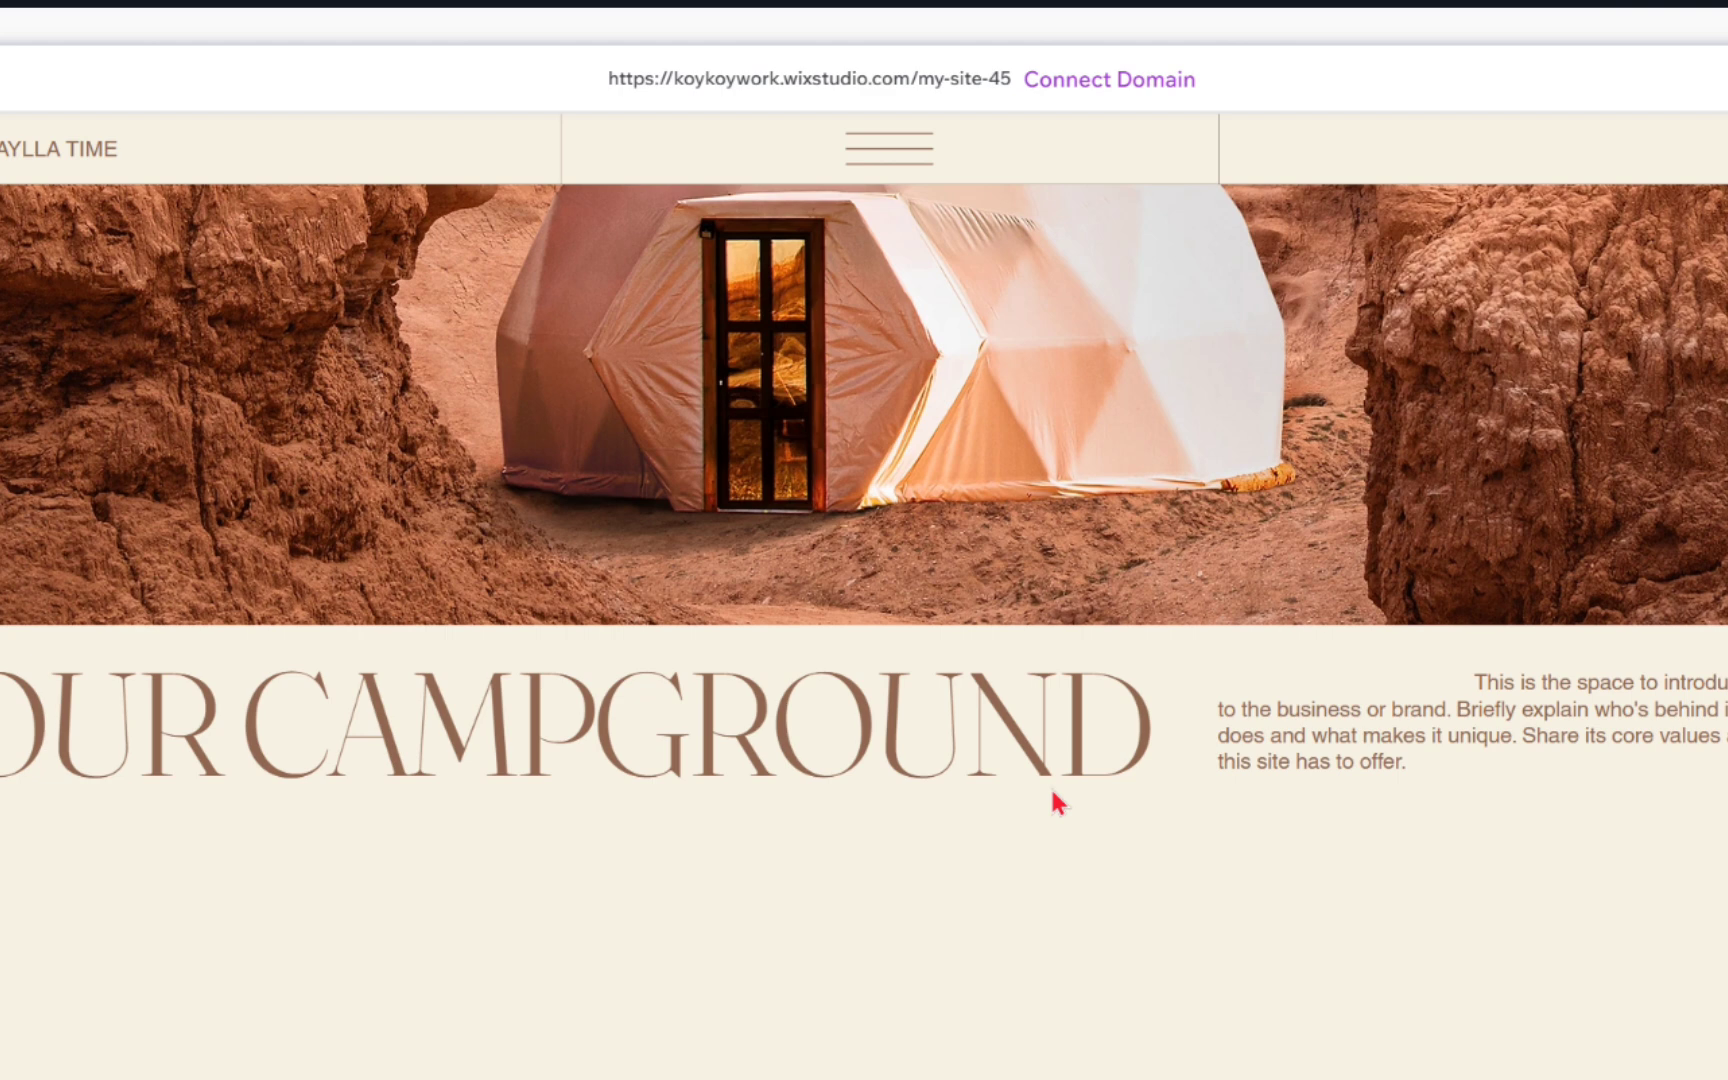
pyautogui.scroll(5, 1055, 800)
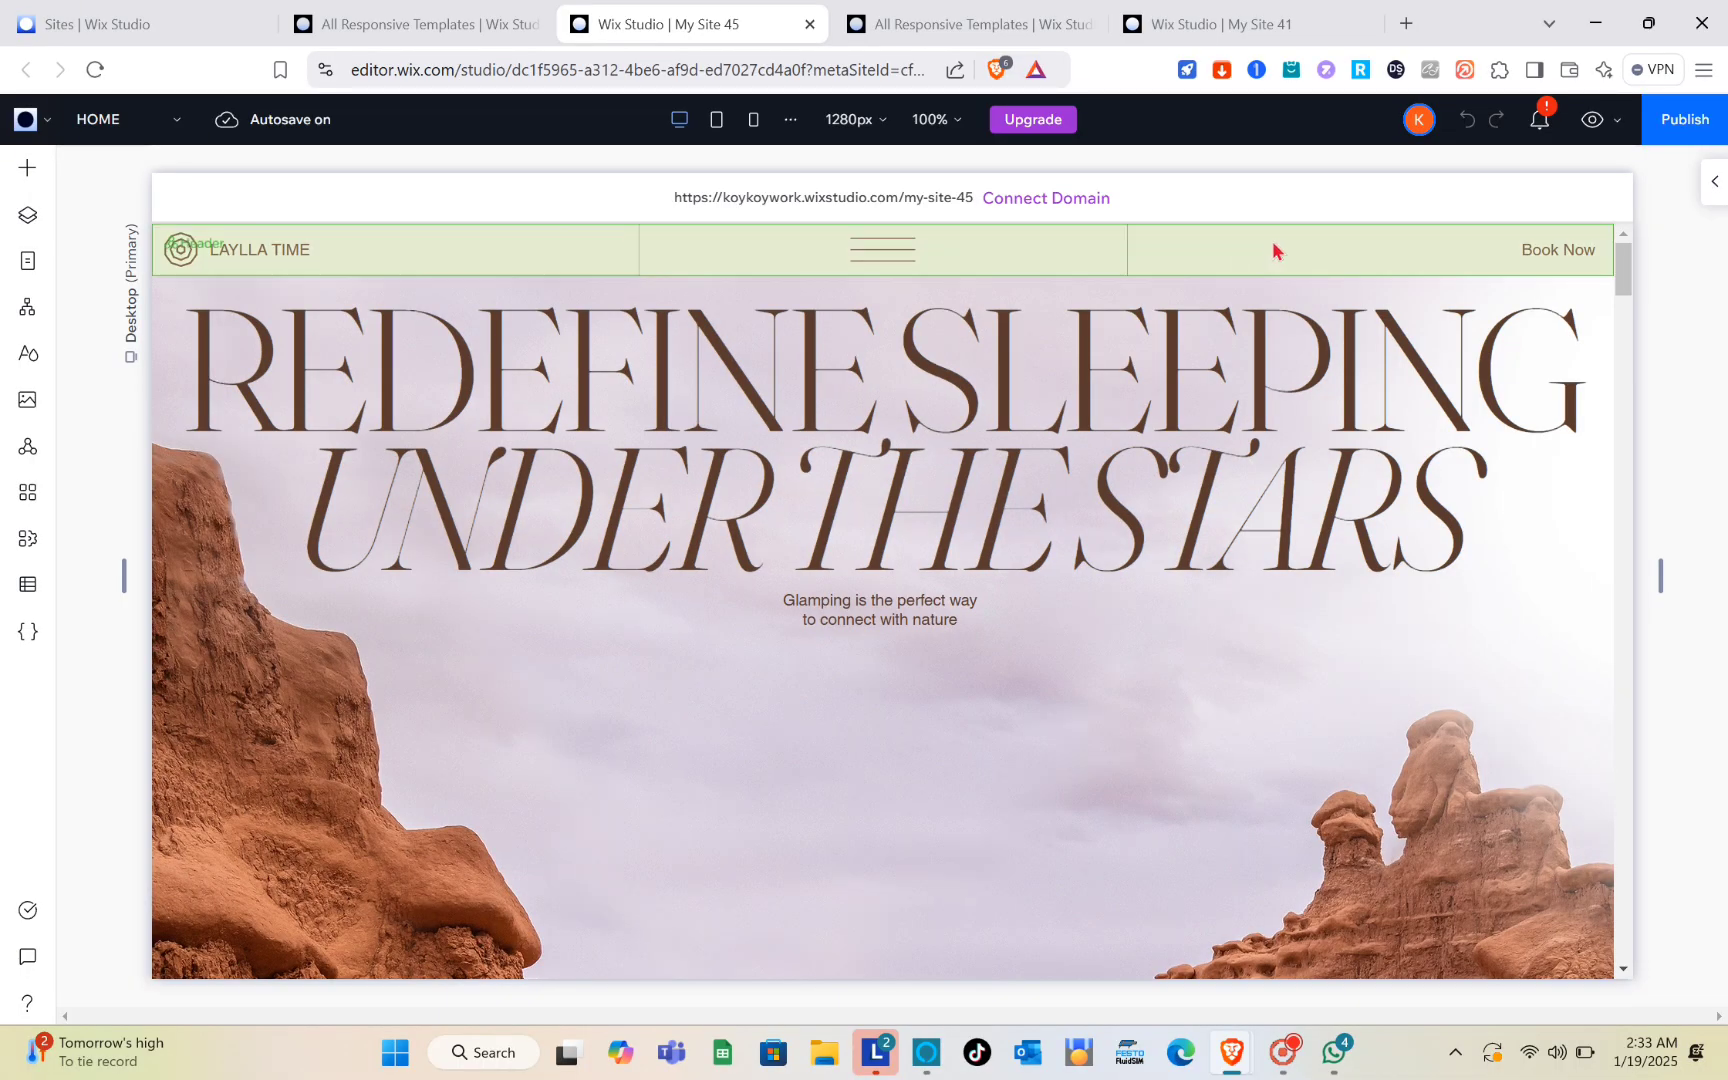
pyautogui.click(1273, 251)
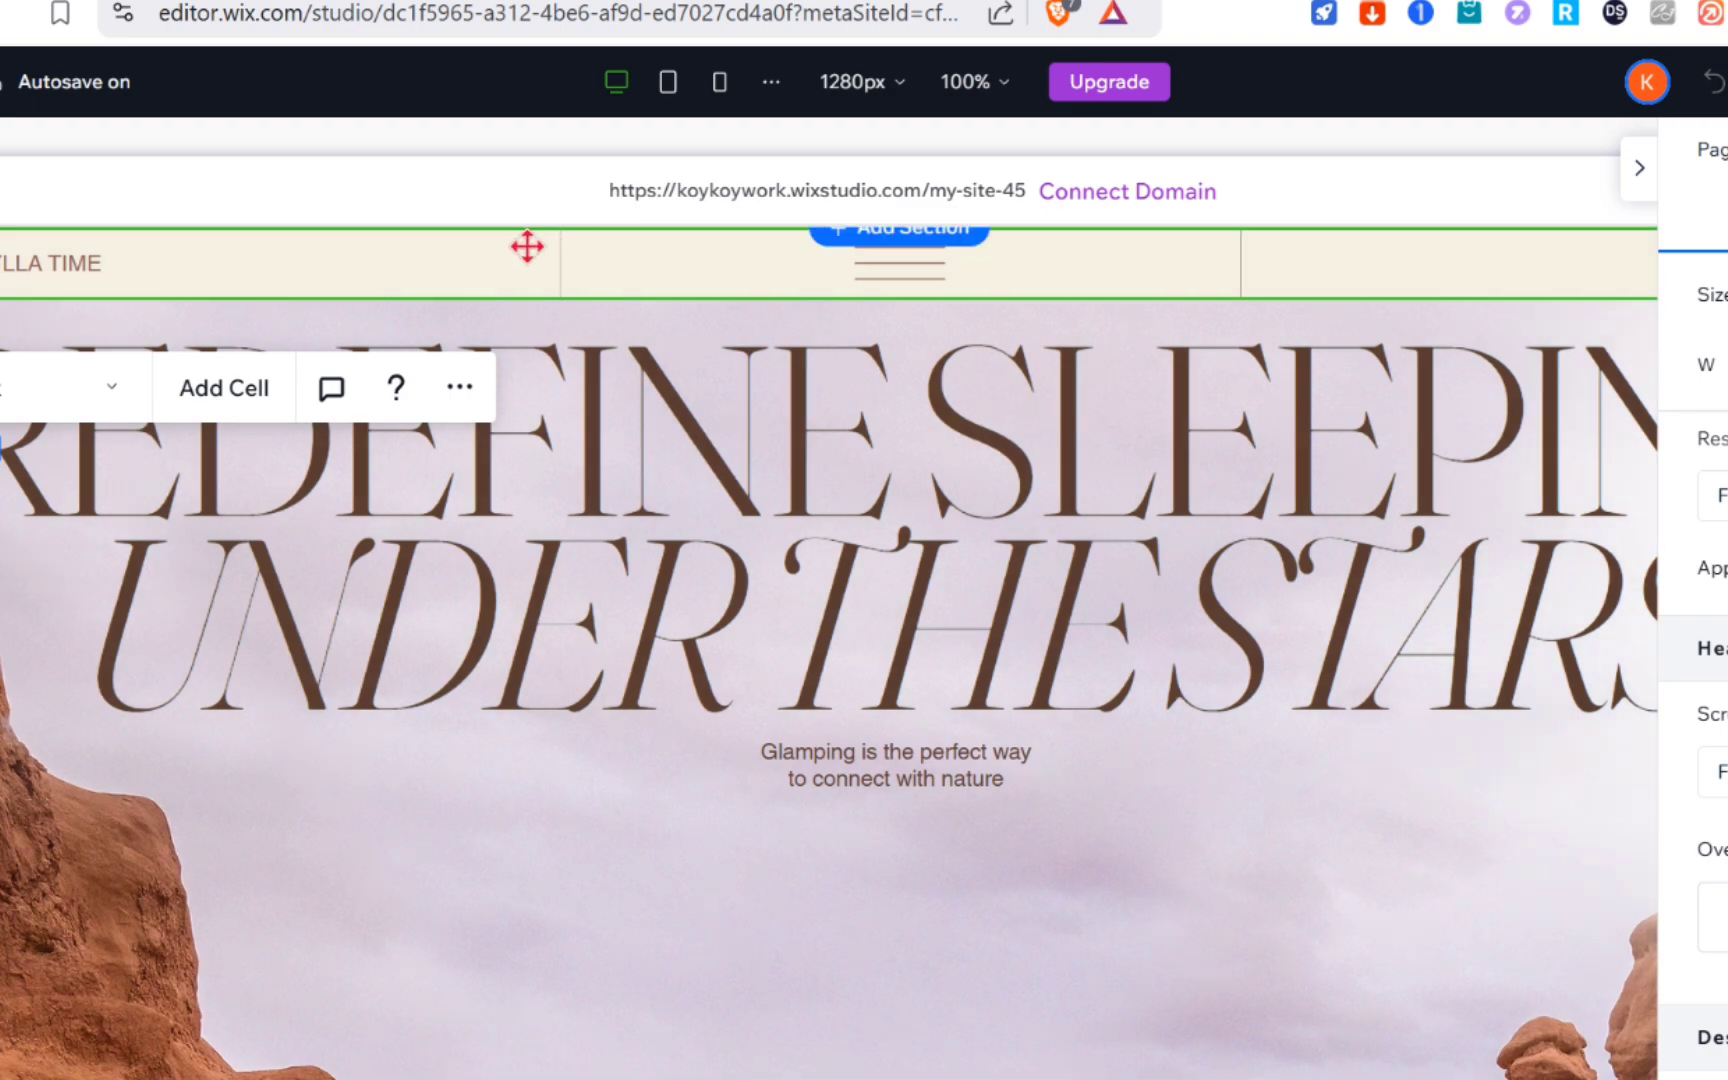
pyautogui.click(527, 246)
pyautogui.click(620, 265)
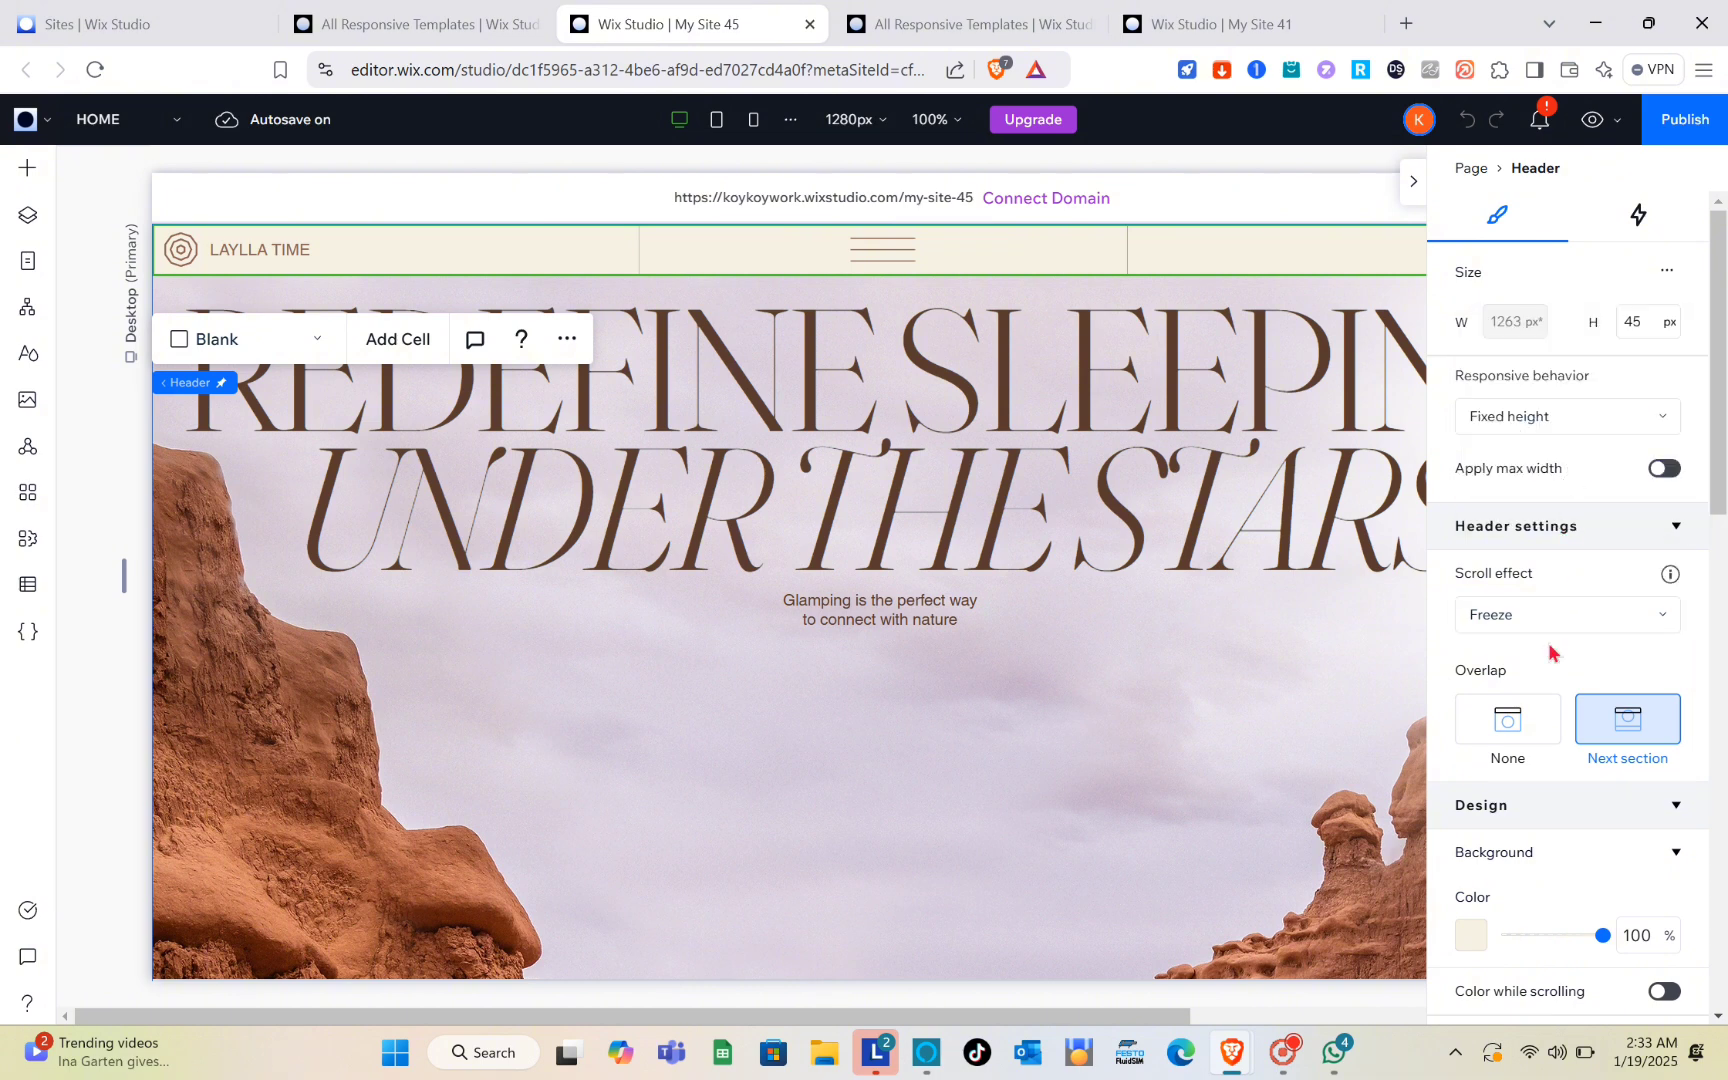
# Step: Switch the header's scroll effect to Disappear and return it to Freeze
pyautogui.scroll(-7, 1549, 652)
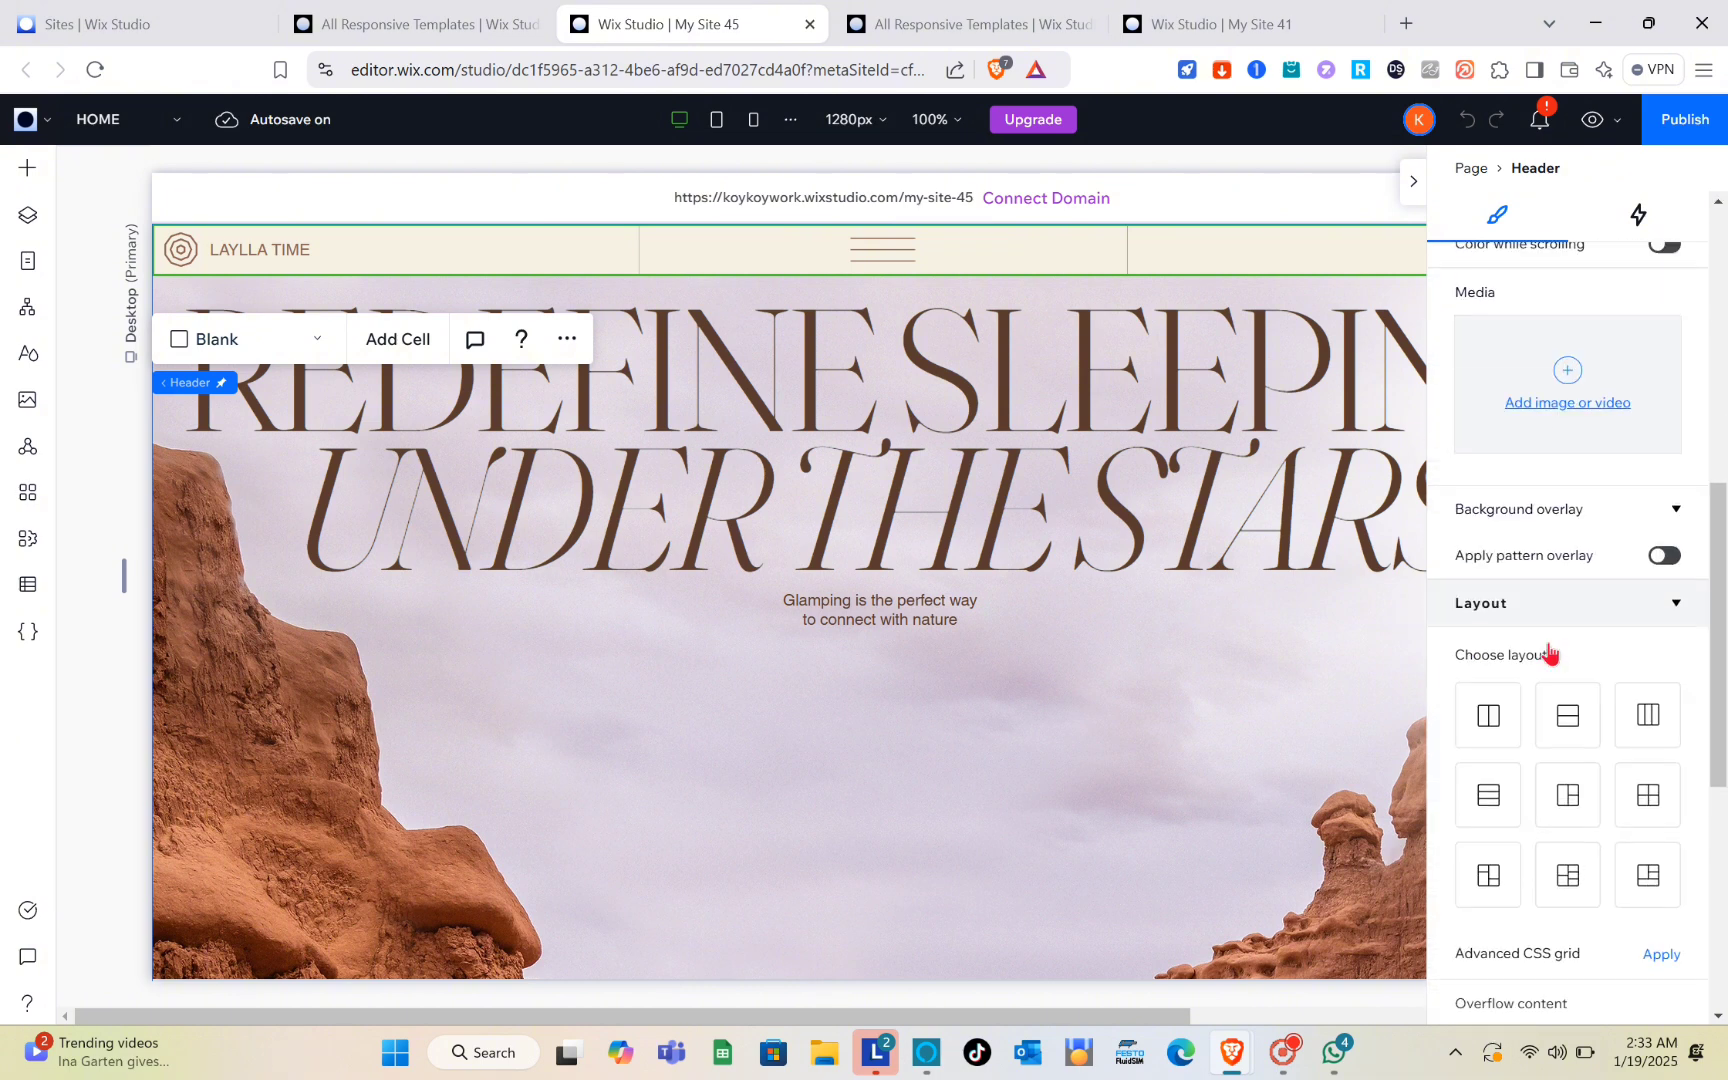
pyautogui.scroll(-6, 1549, 652)
pyautogui.scroll(10, 1549, 652)
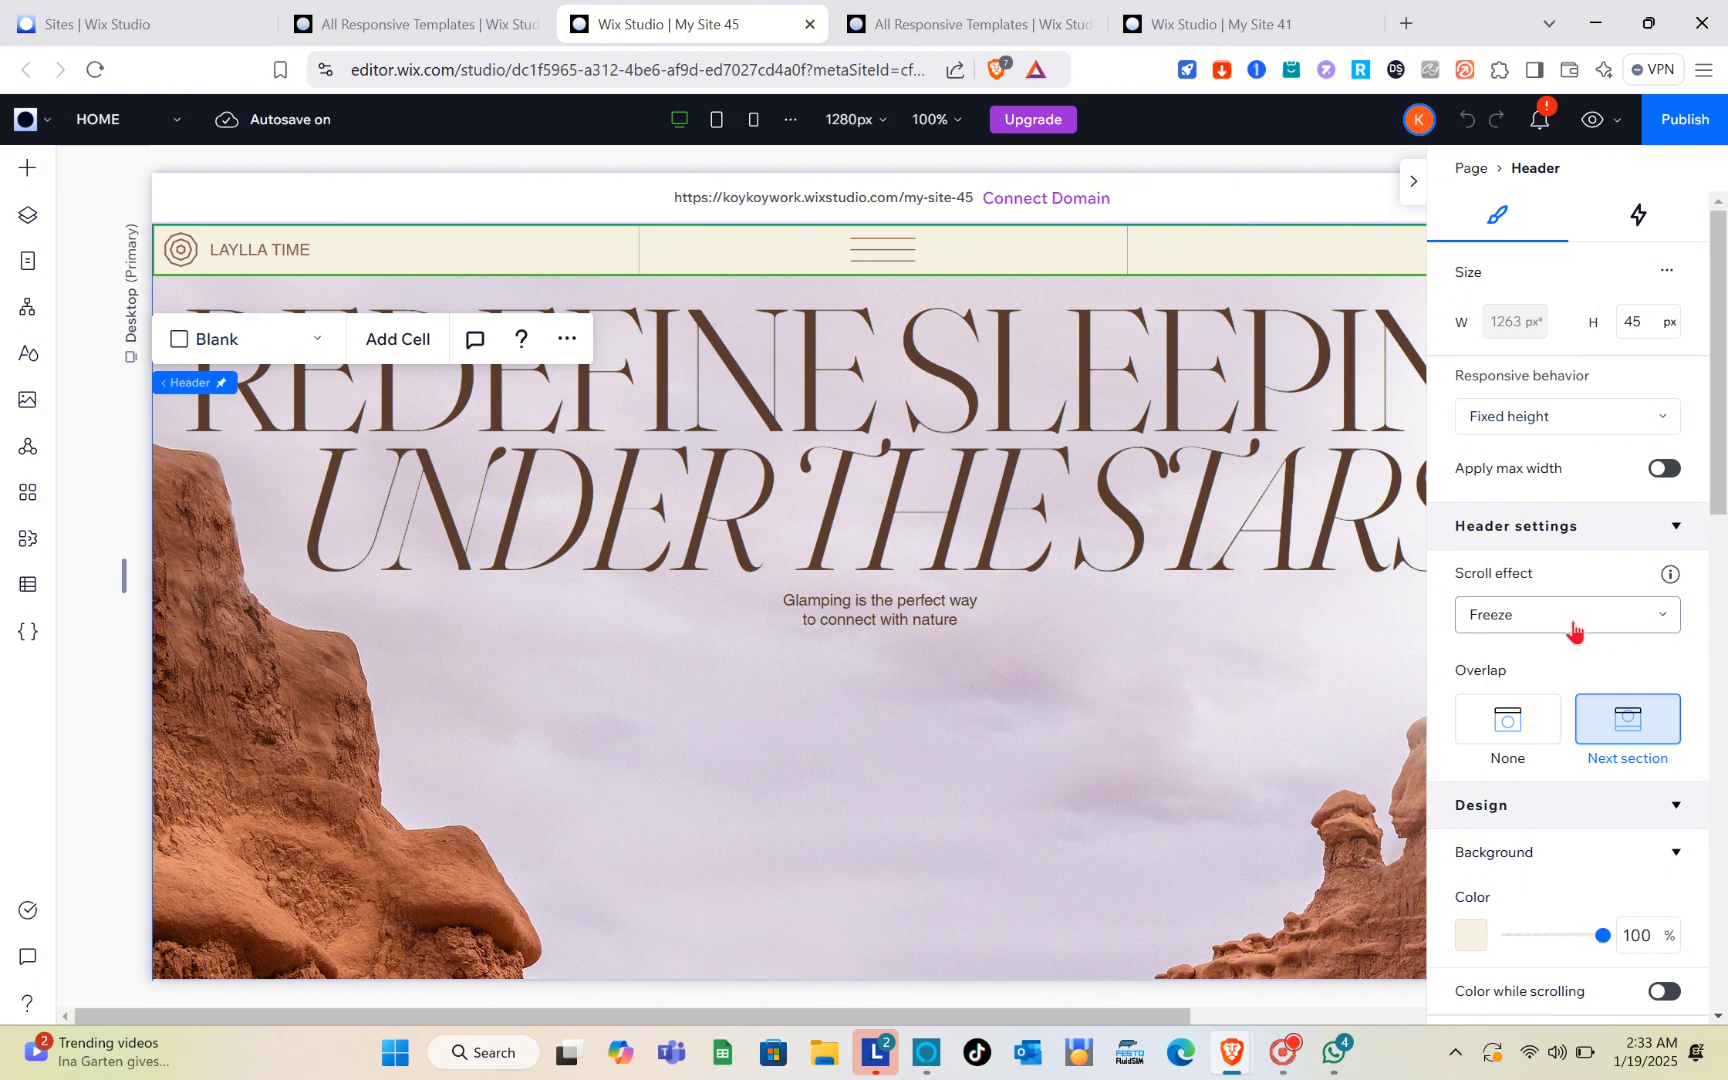
pyautogui.click(1574, 630)
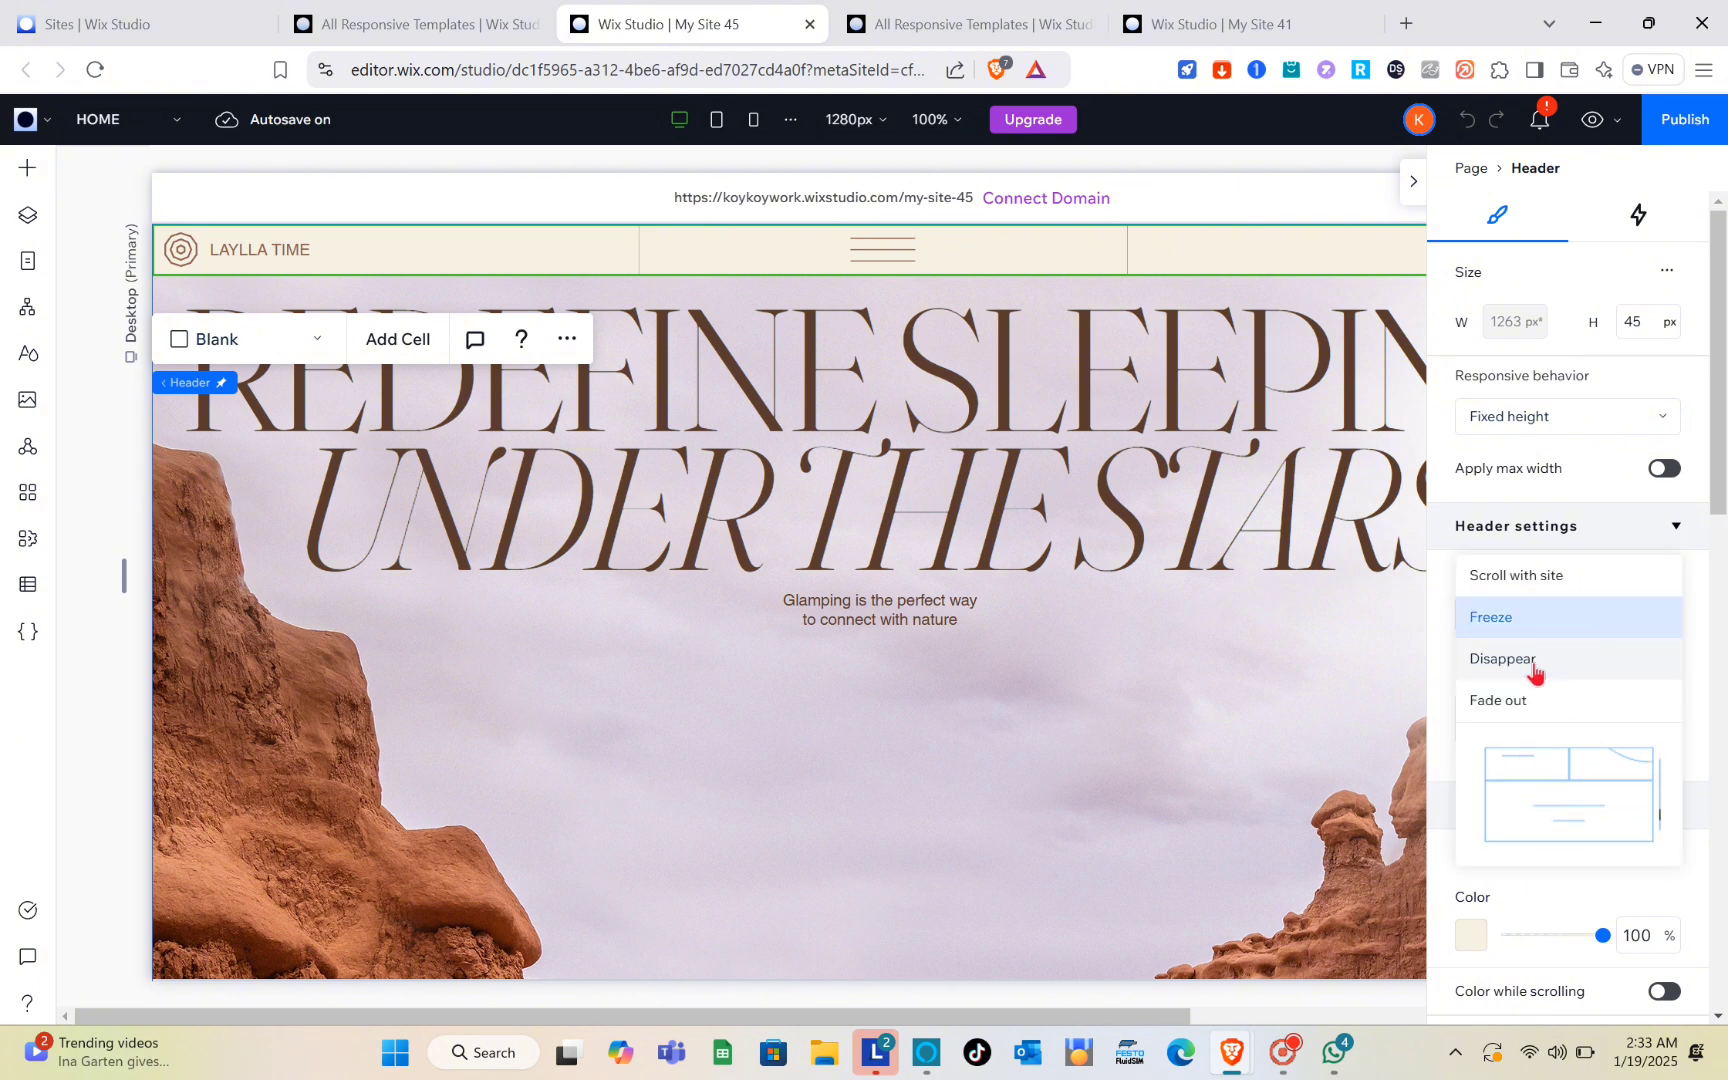
pyautogui.click(1534, 667)
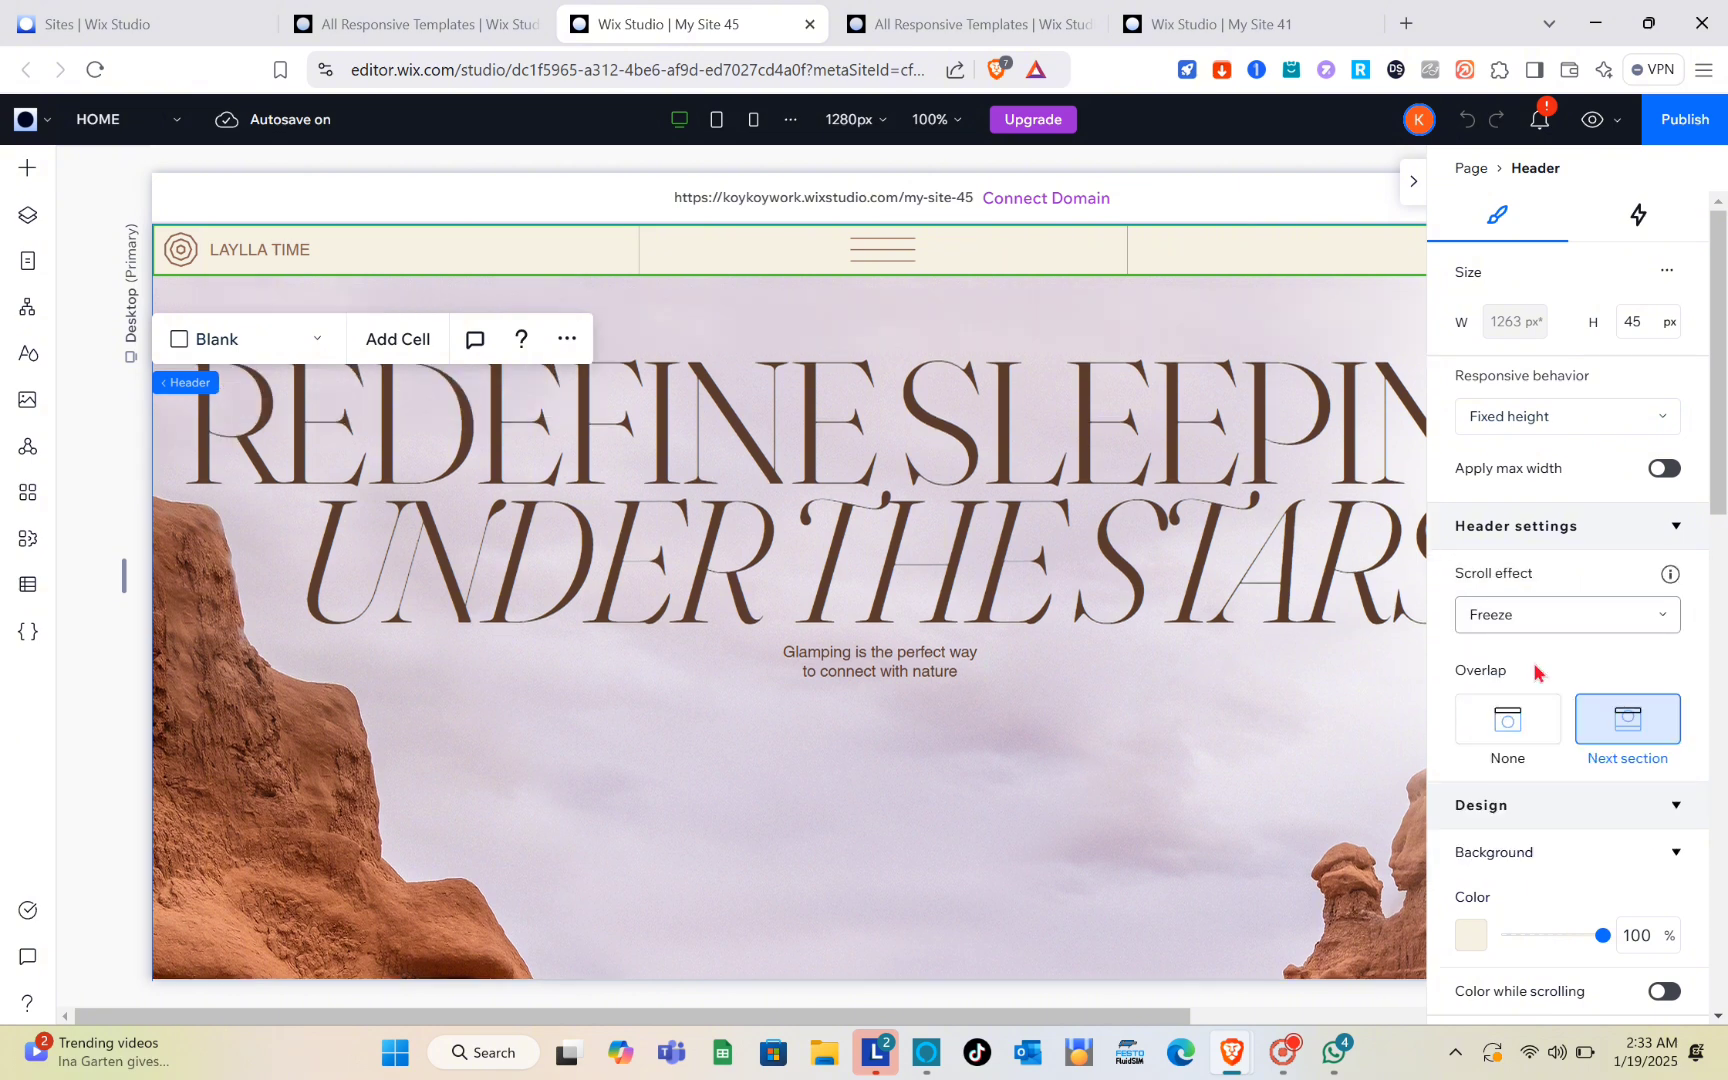
pyautogui.click(1604, 625)
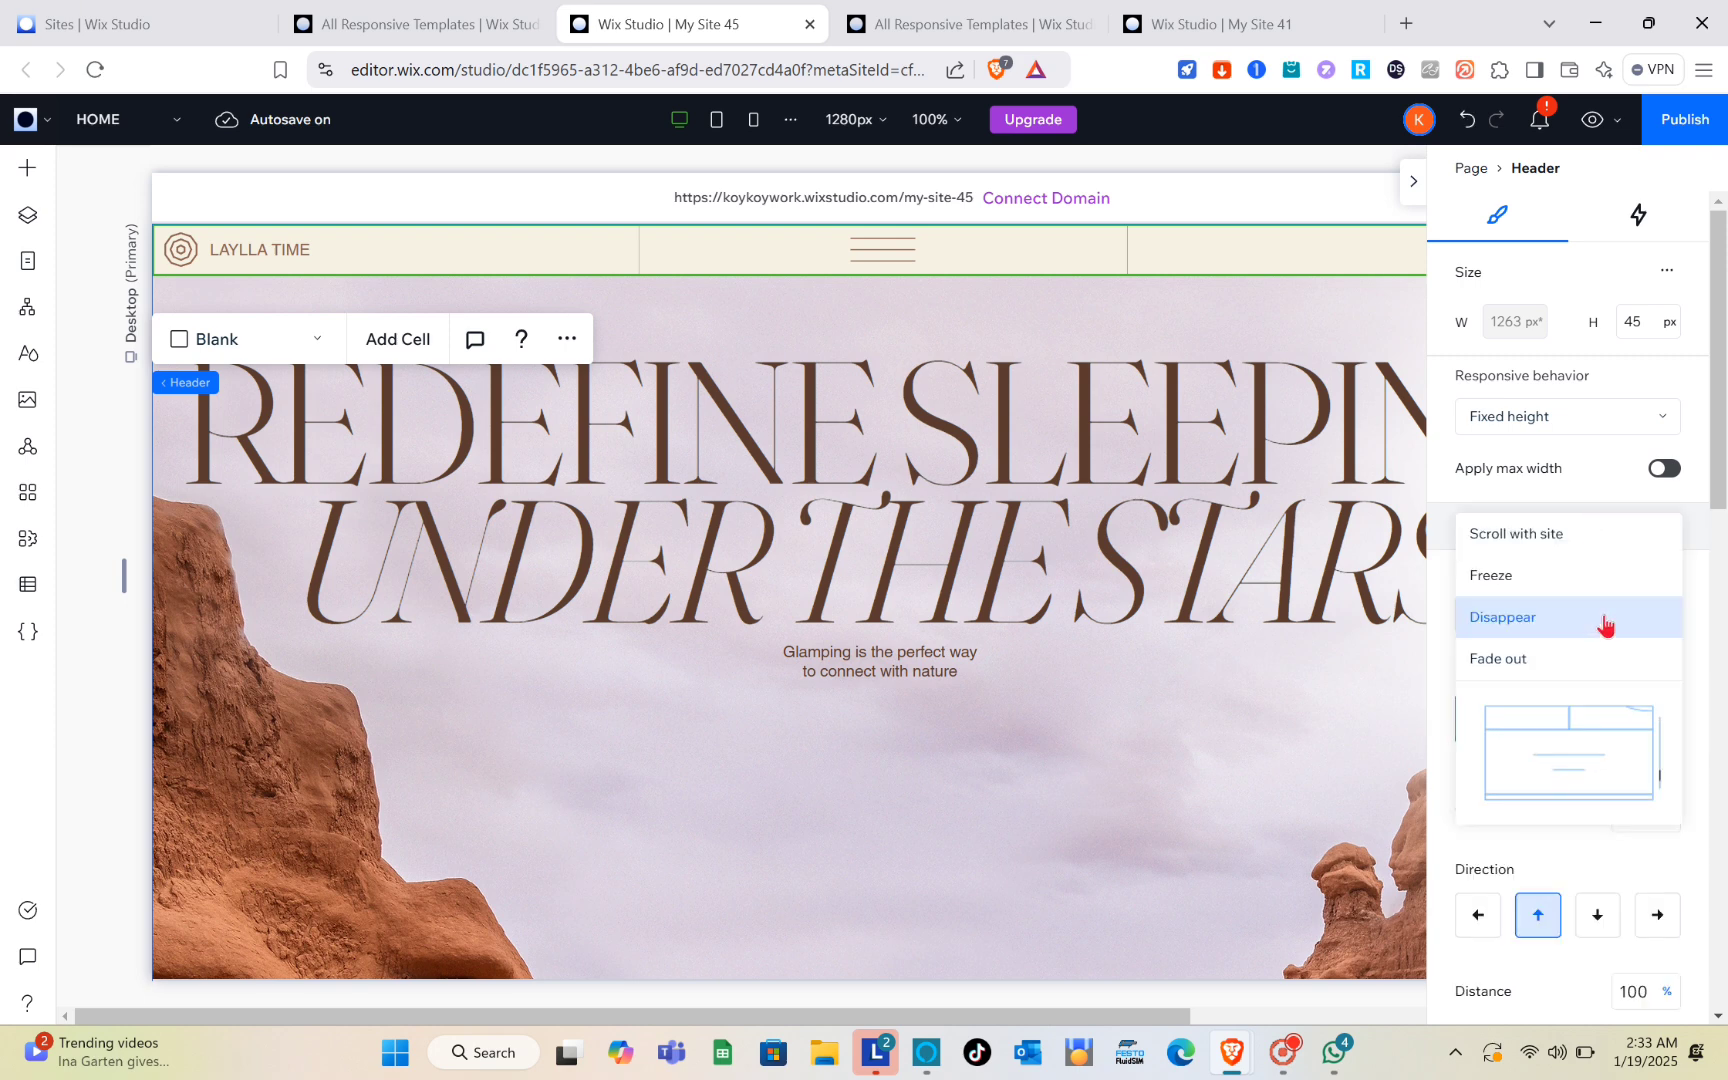
pyautogui.click(1526, 577)
# Step: Add the custom red #C05555 as a theme color and apply it to the header's background
pyautogui.scroll(-3, 1566, 706)
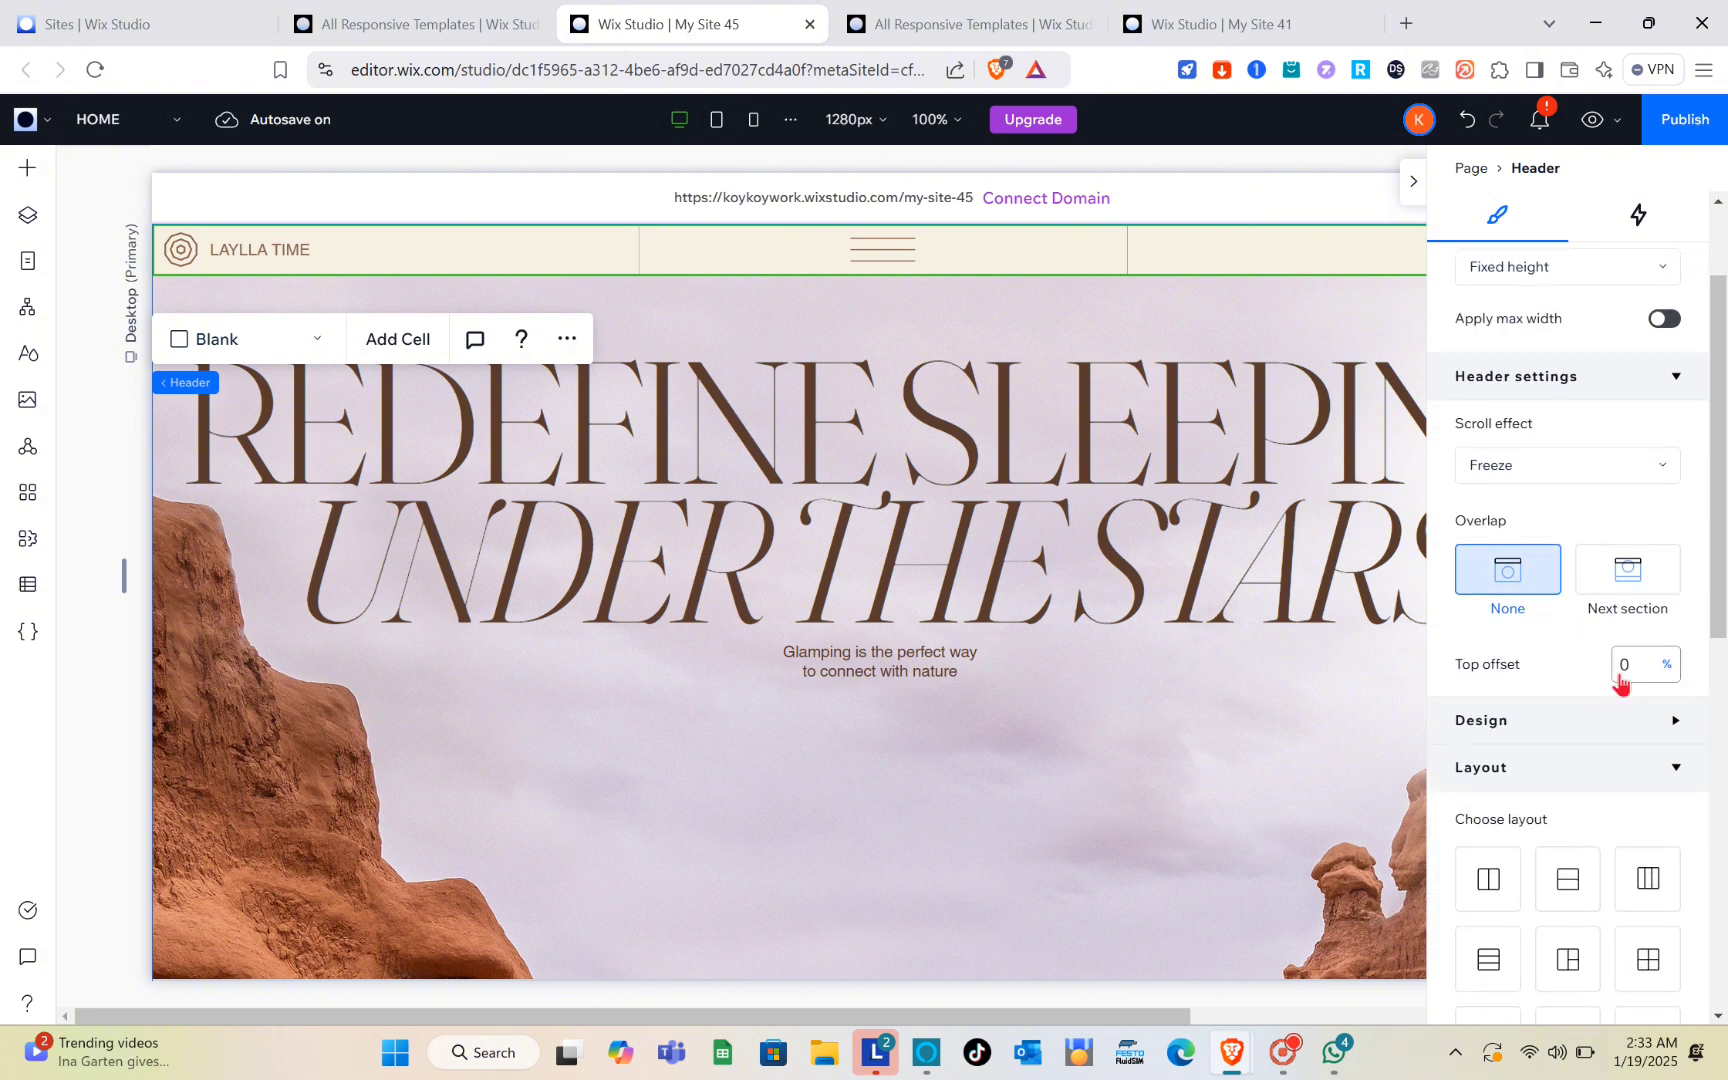
pyautogui.scroll(-3, 1551, 695)
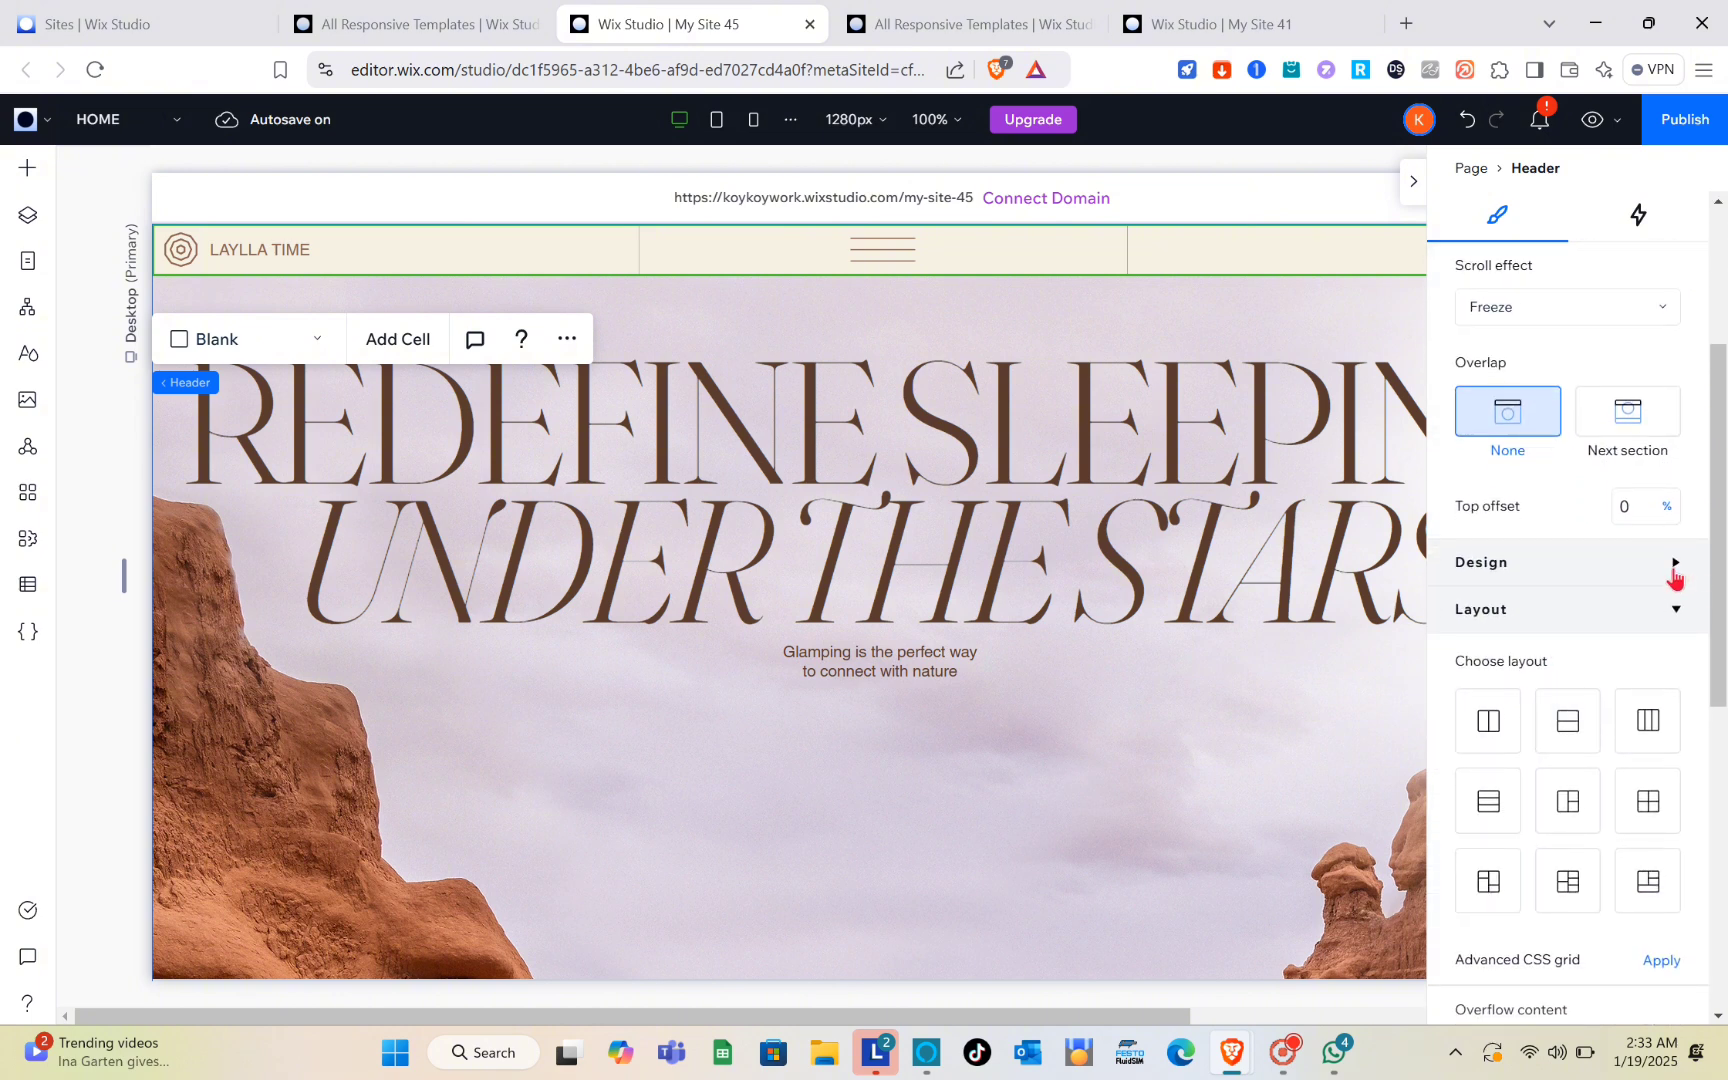
pyautogui.click(1674, 566)
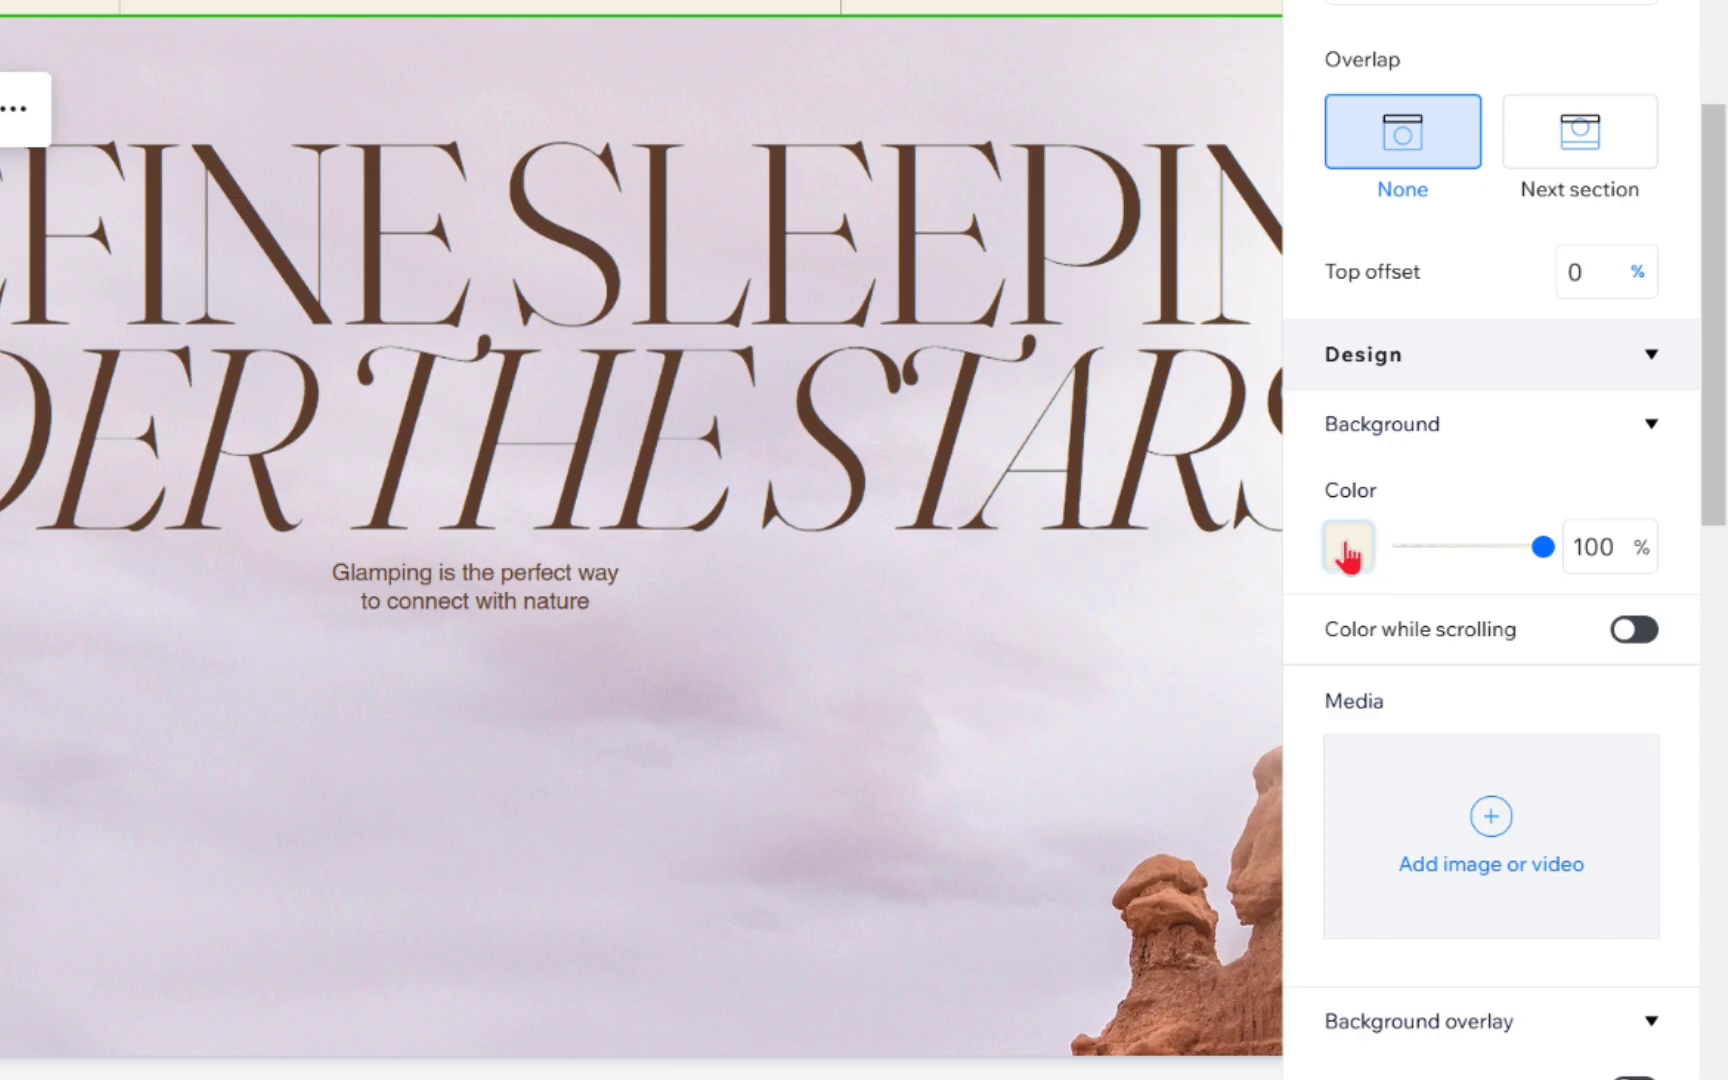
pyautogui.click(1347, 552)
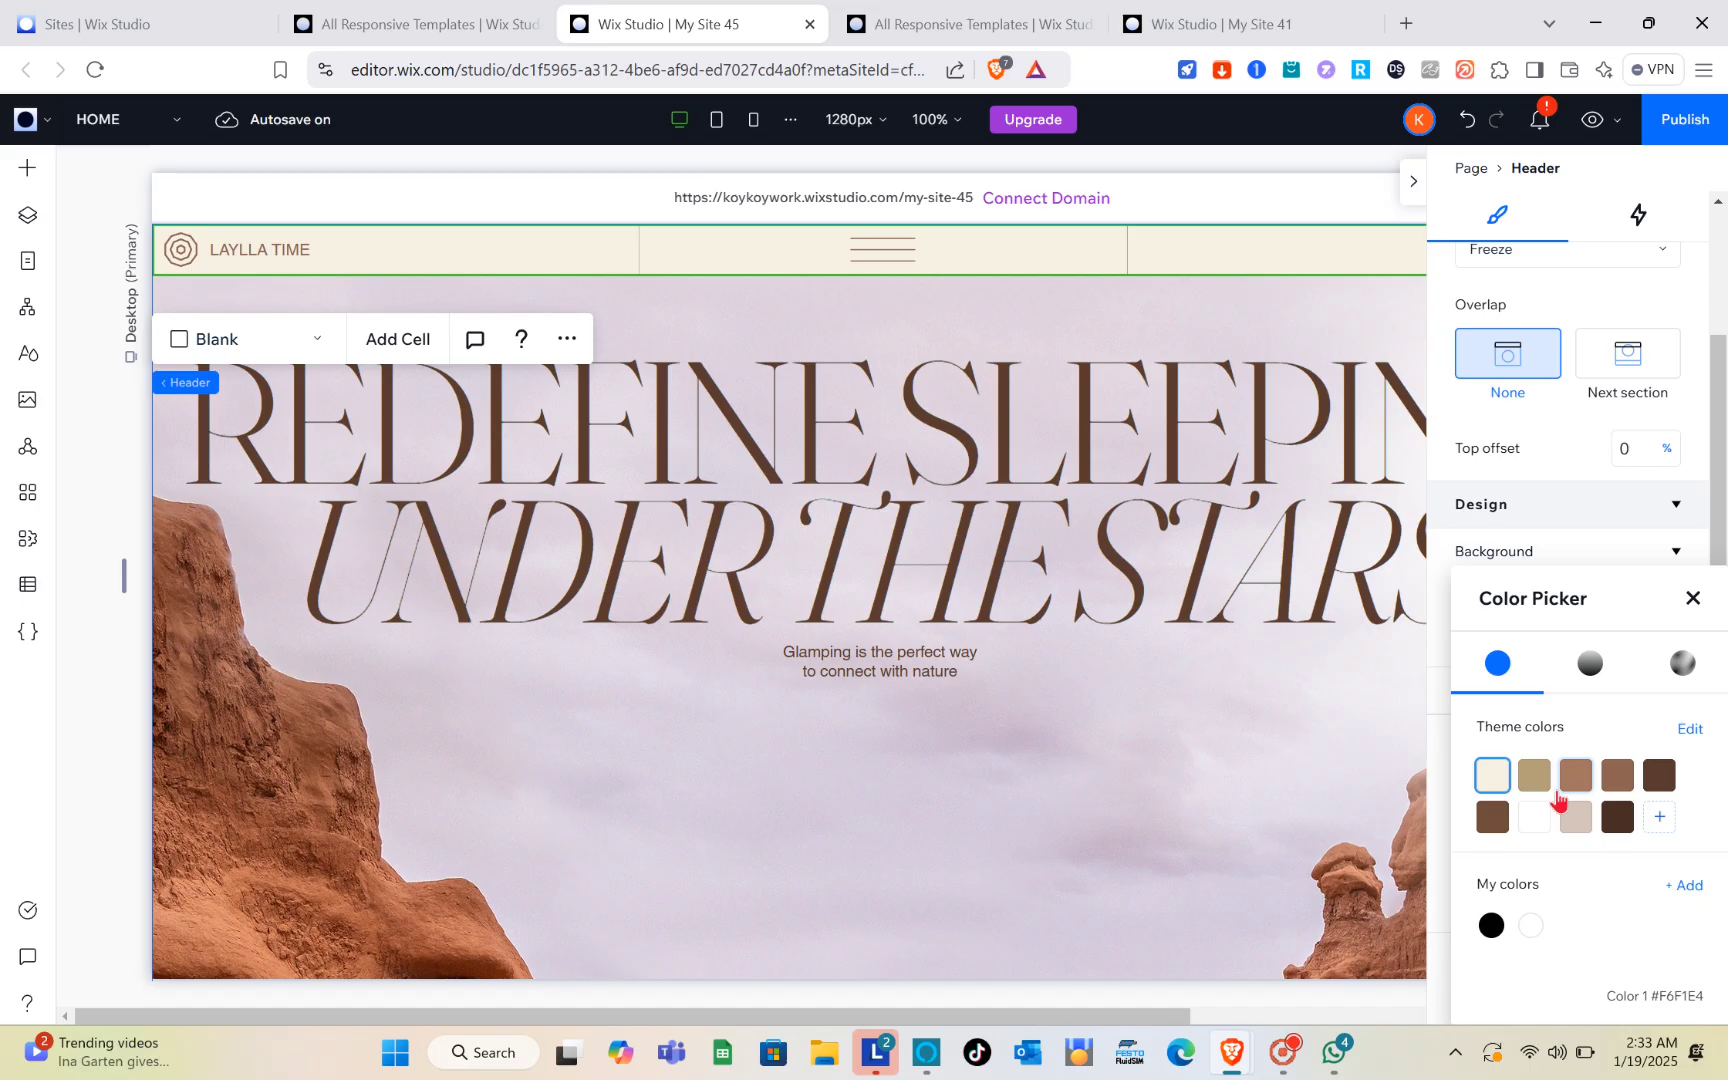
pyautogui.click(1660, 818)
pyautogui.click(1572, 678)
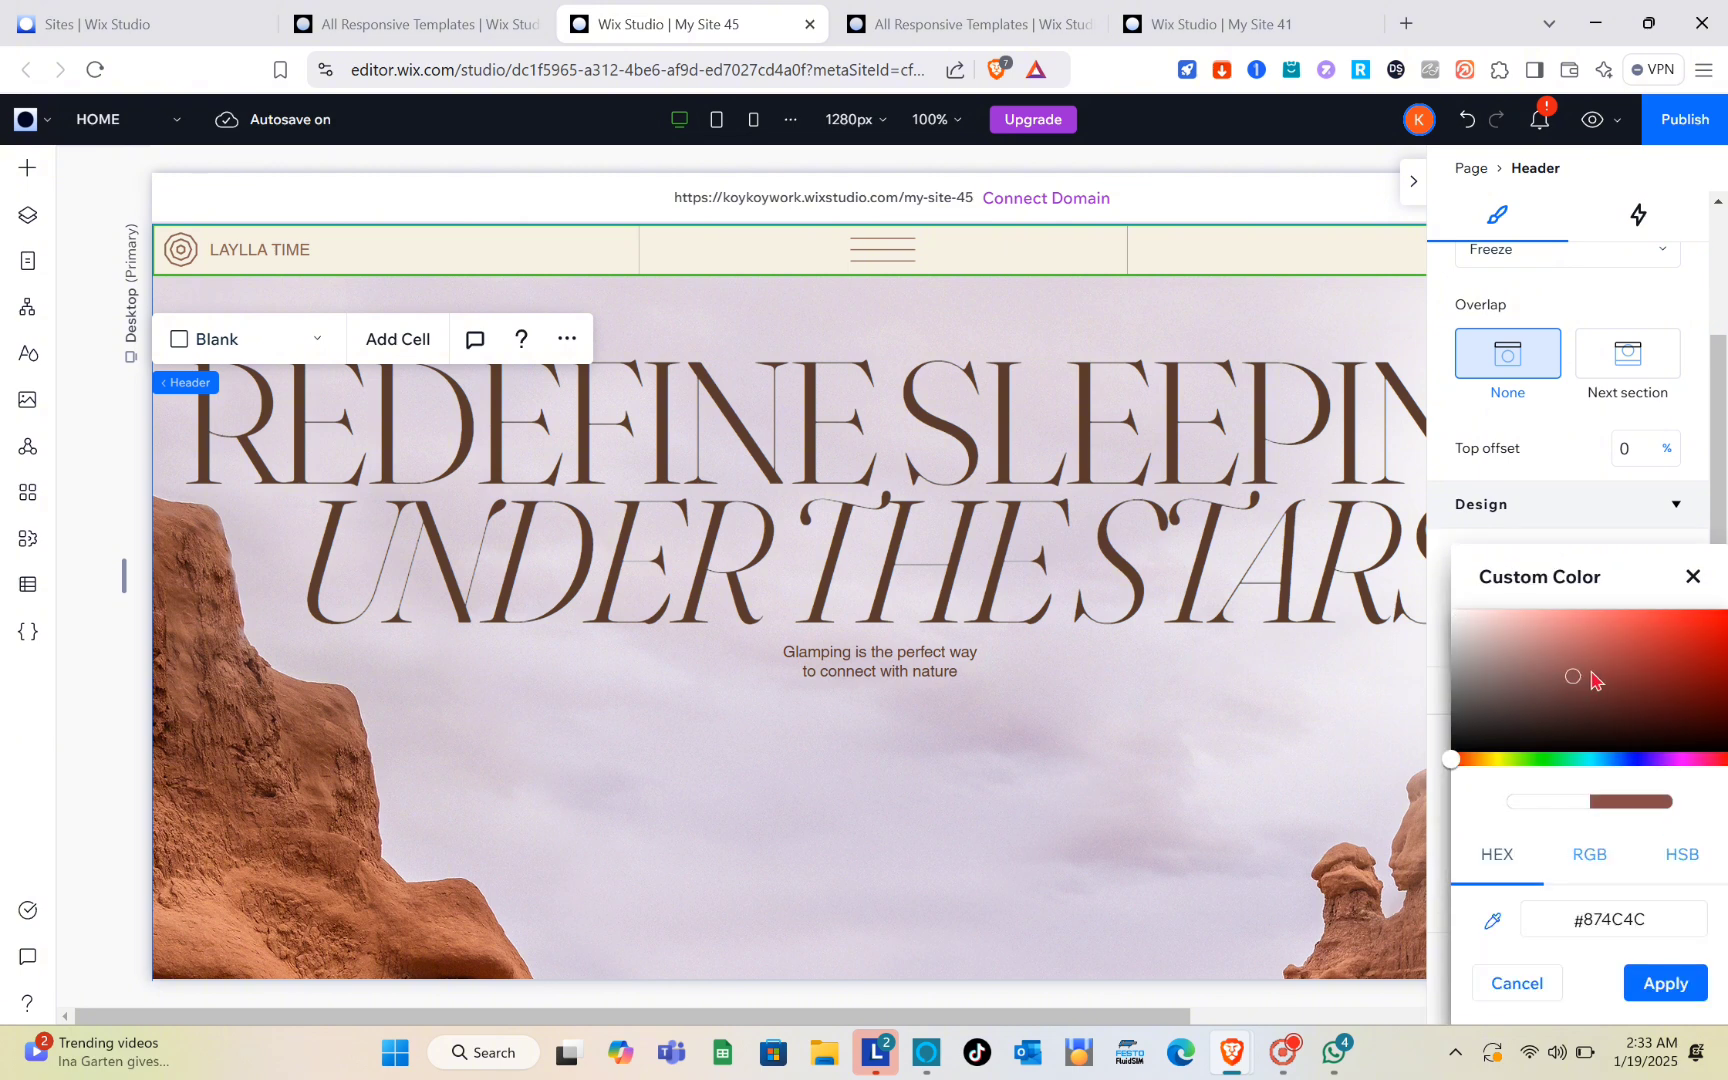
pyautogui.click(1599, 651)
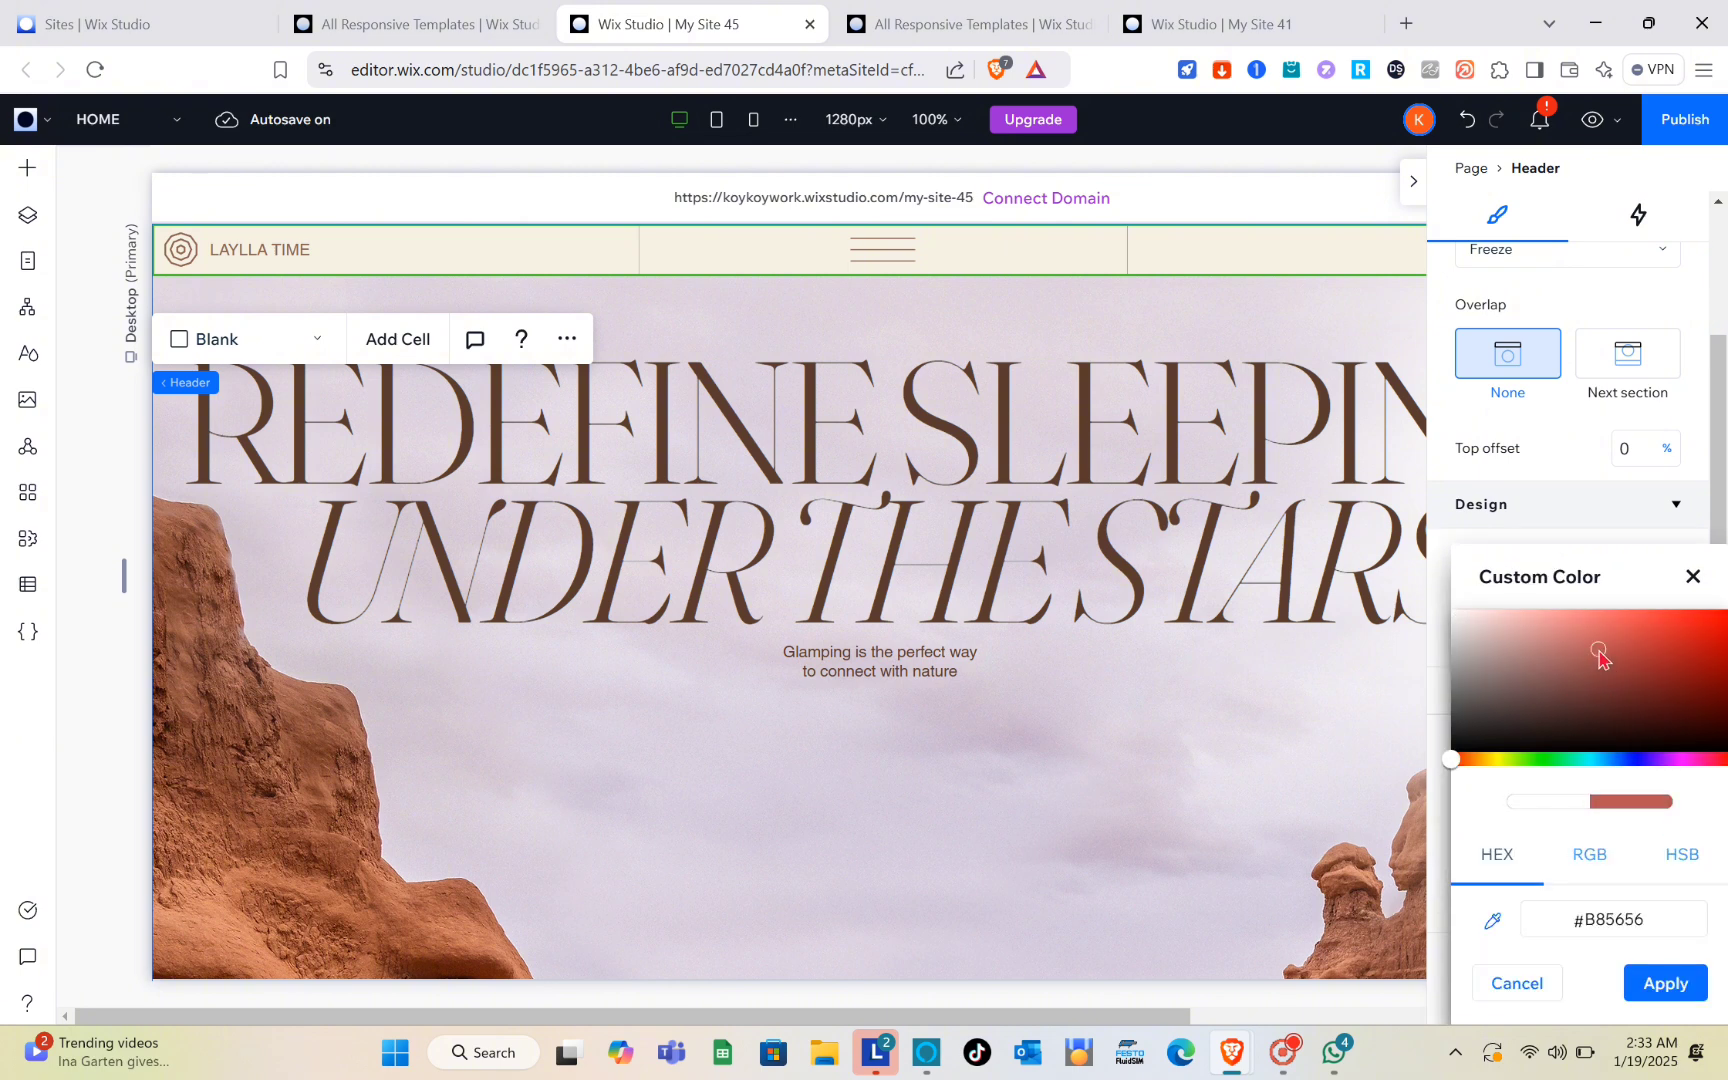
pyautogui.moveTo(1599, 651); pyautogui.dragTo(1607, 648)
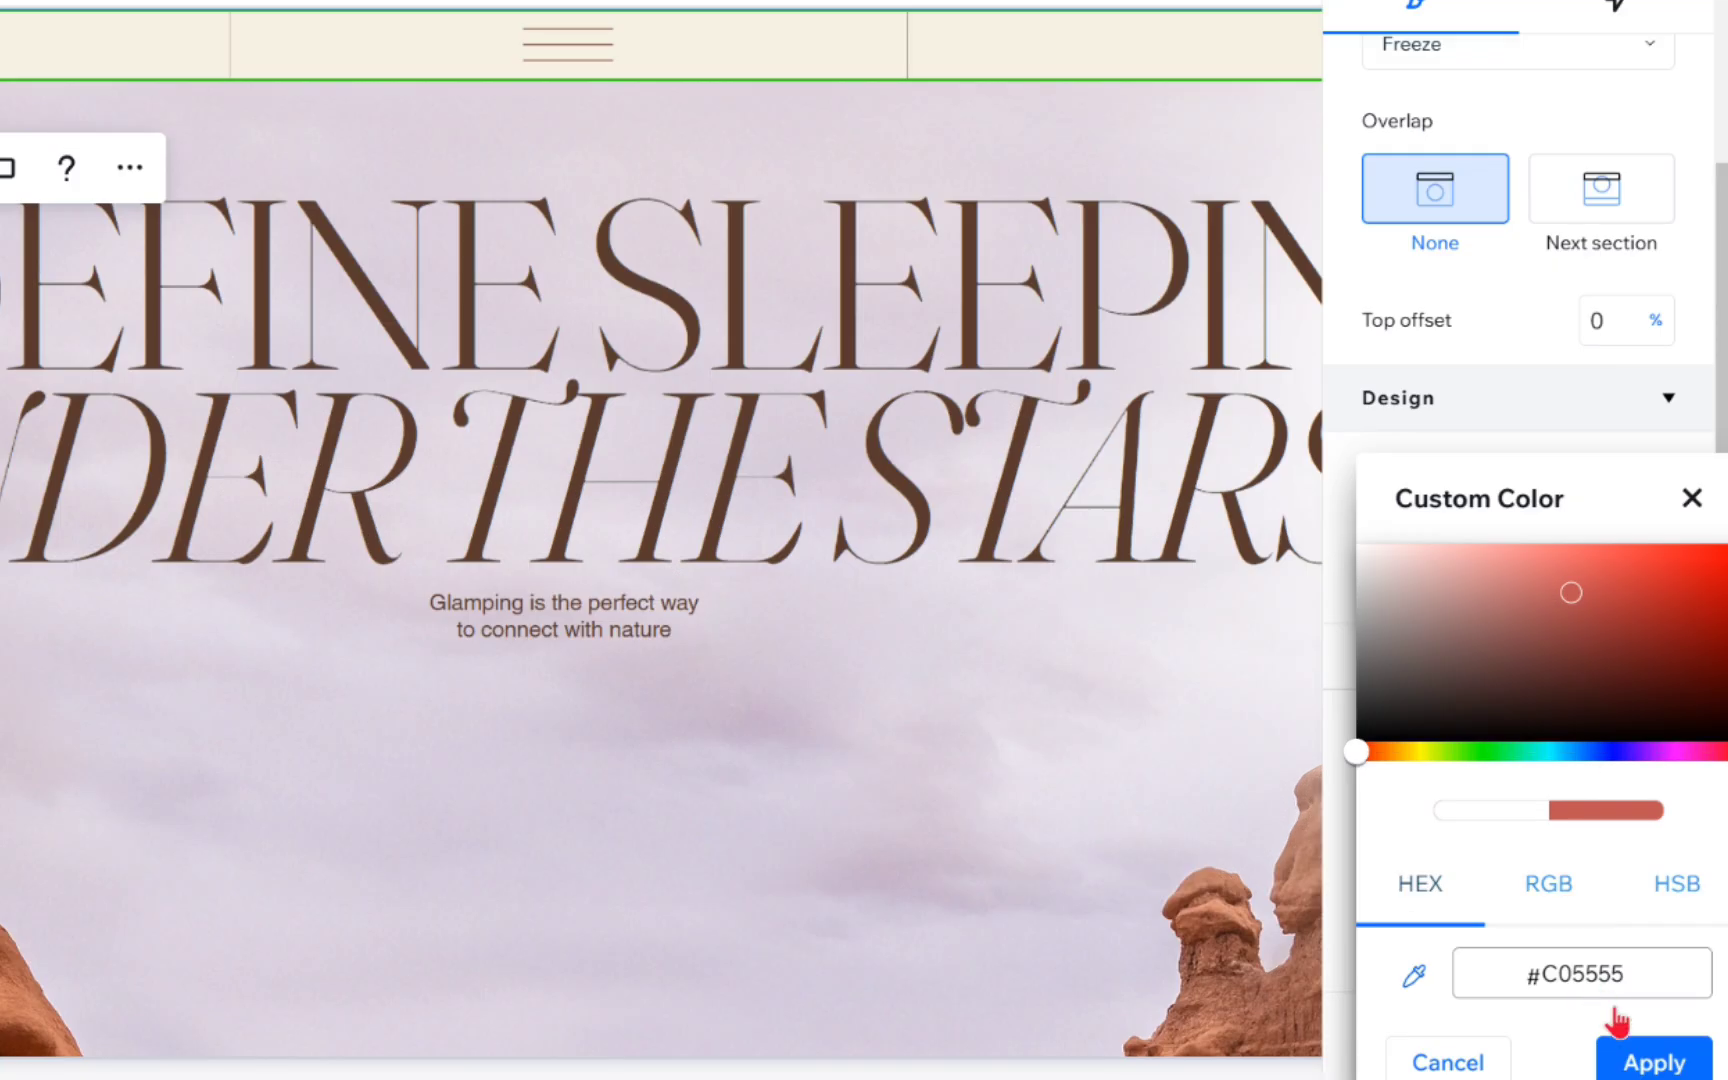
pyautogui.click(1652, 1066)
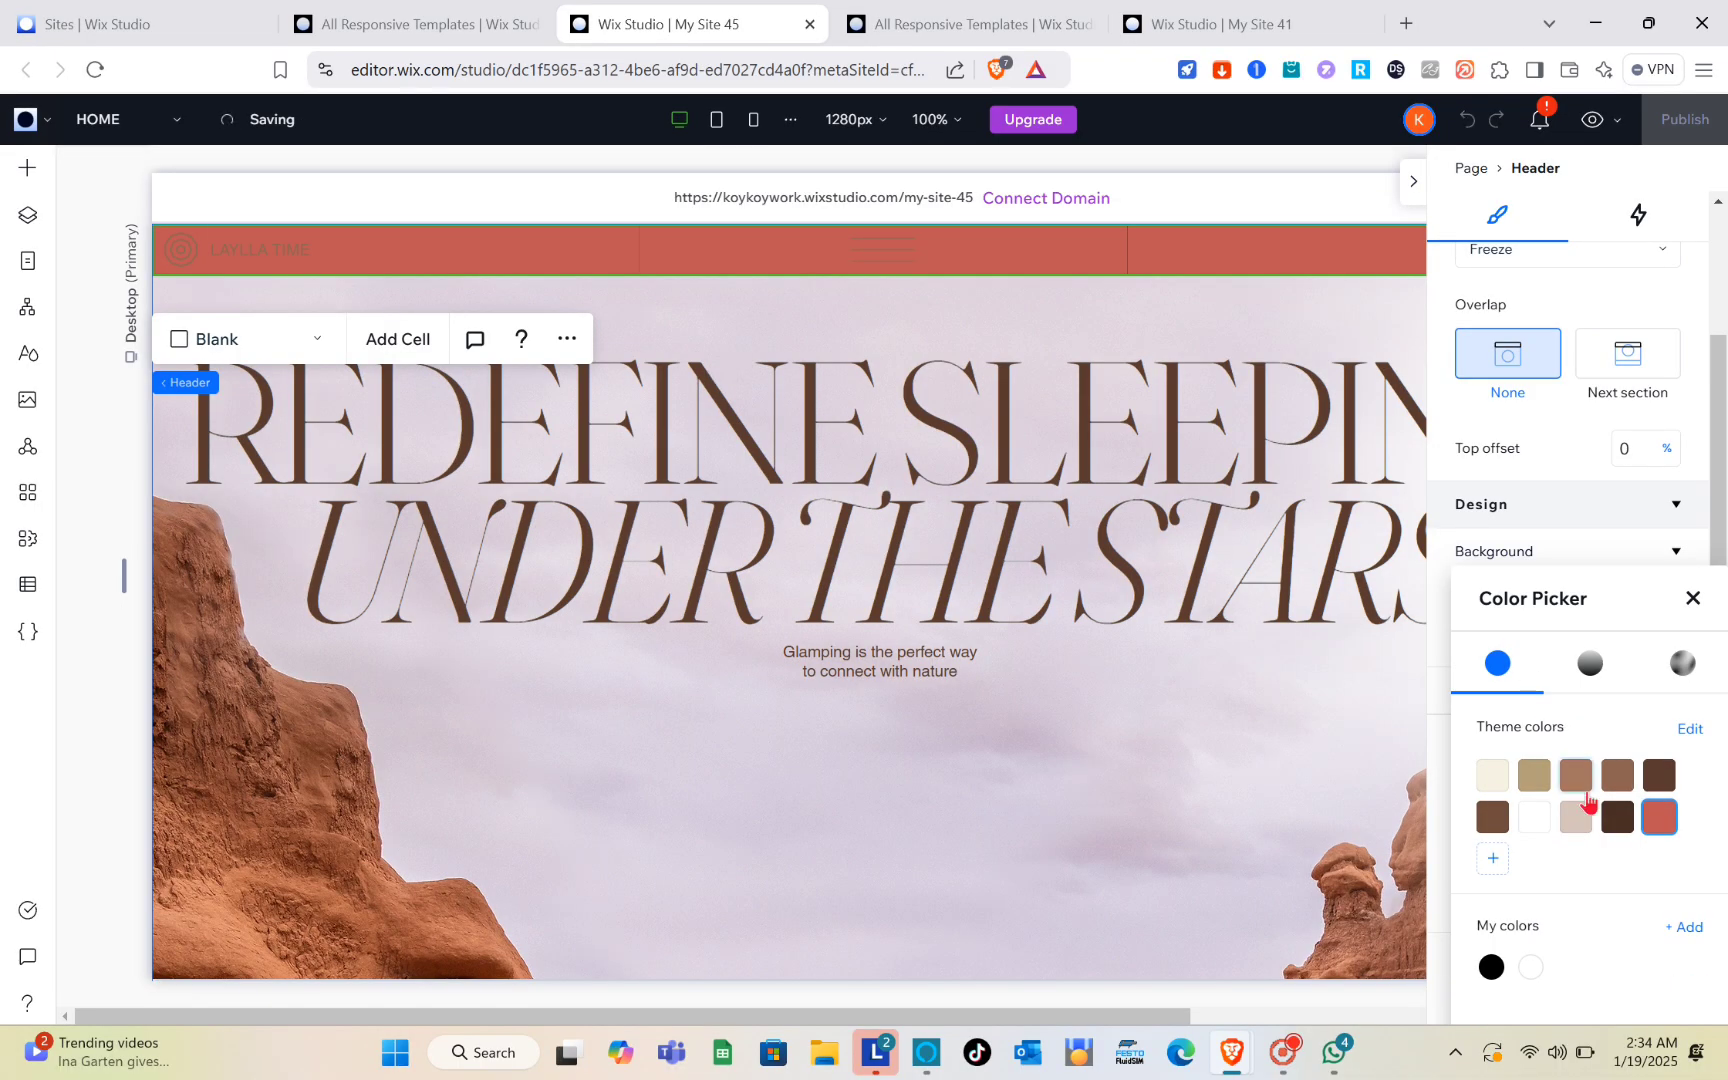
pyautogui.click(1692, 599)
# Step: Examine the header's remaining background, overlay, layout and position settings and collapse the design settings
pyautogui.scroll(-2, 1603, 808)
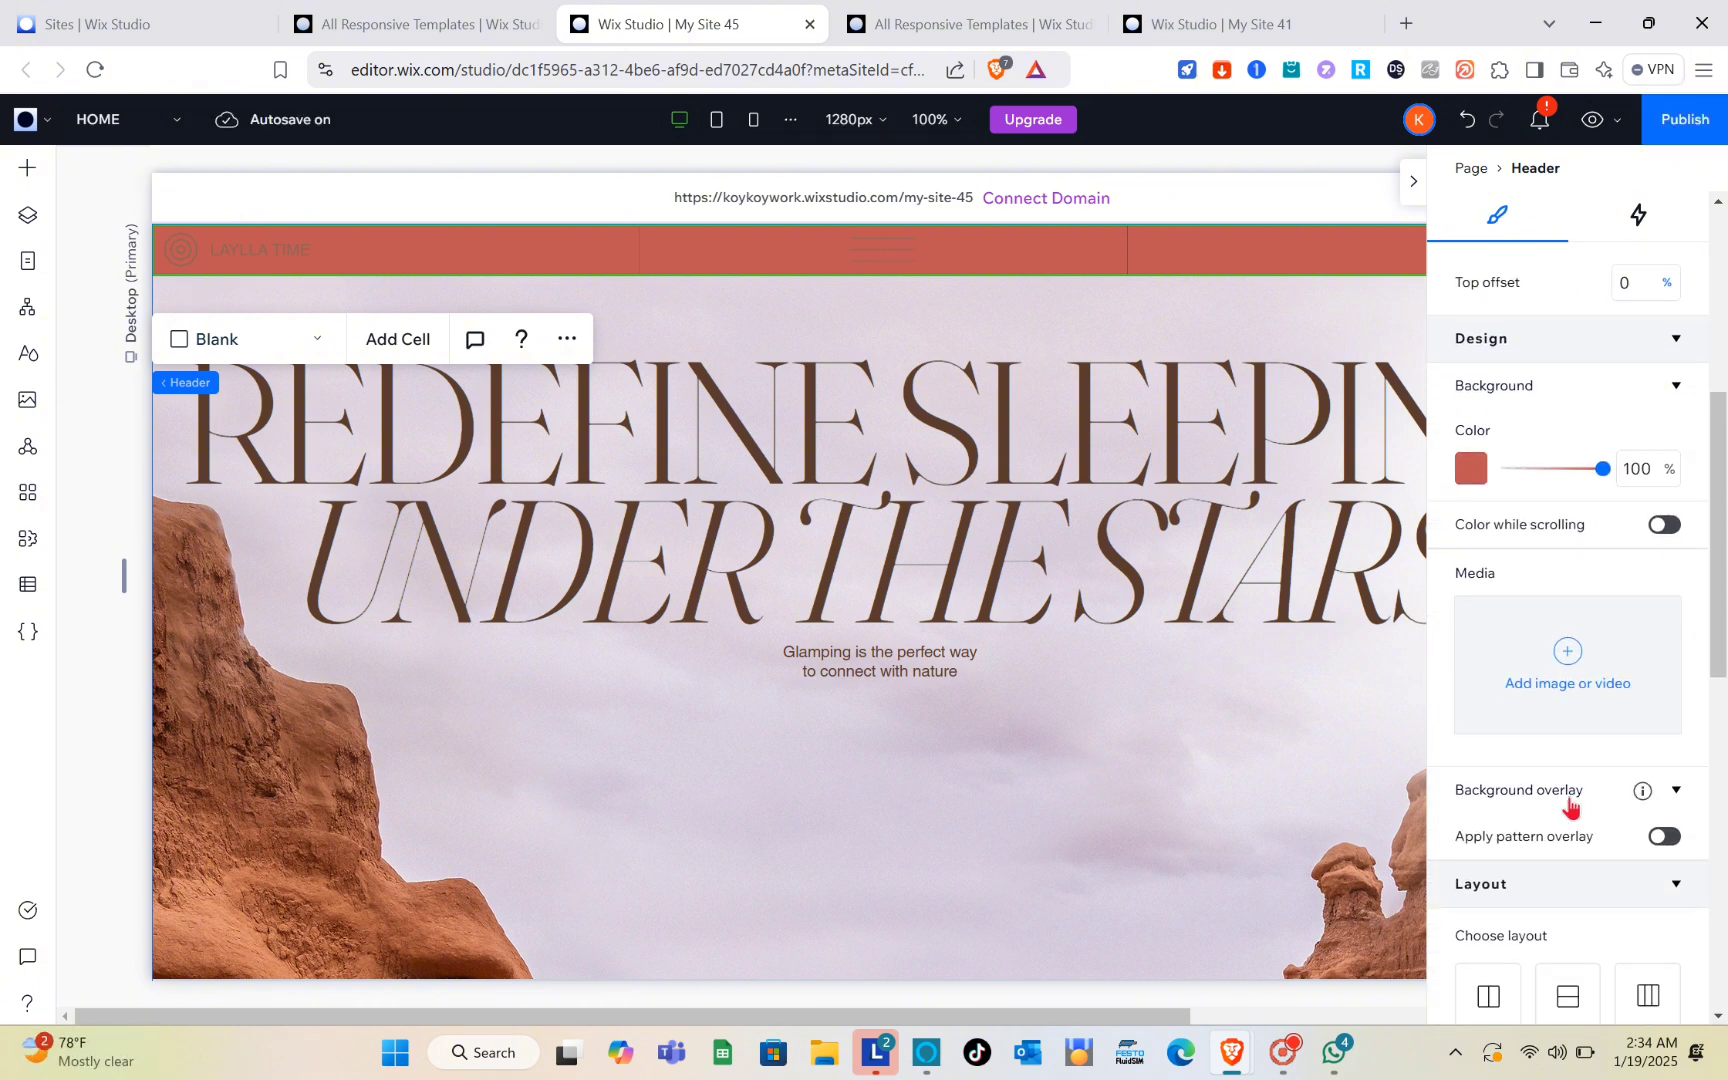
pyautogui.scroll(-2, 1566, 690)
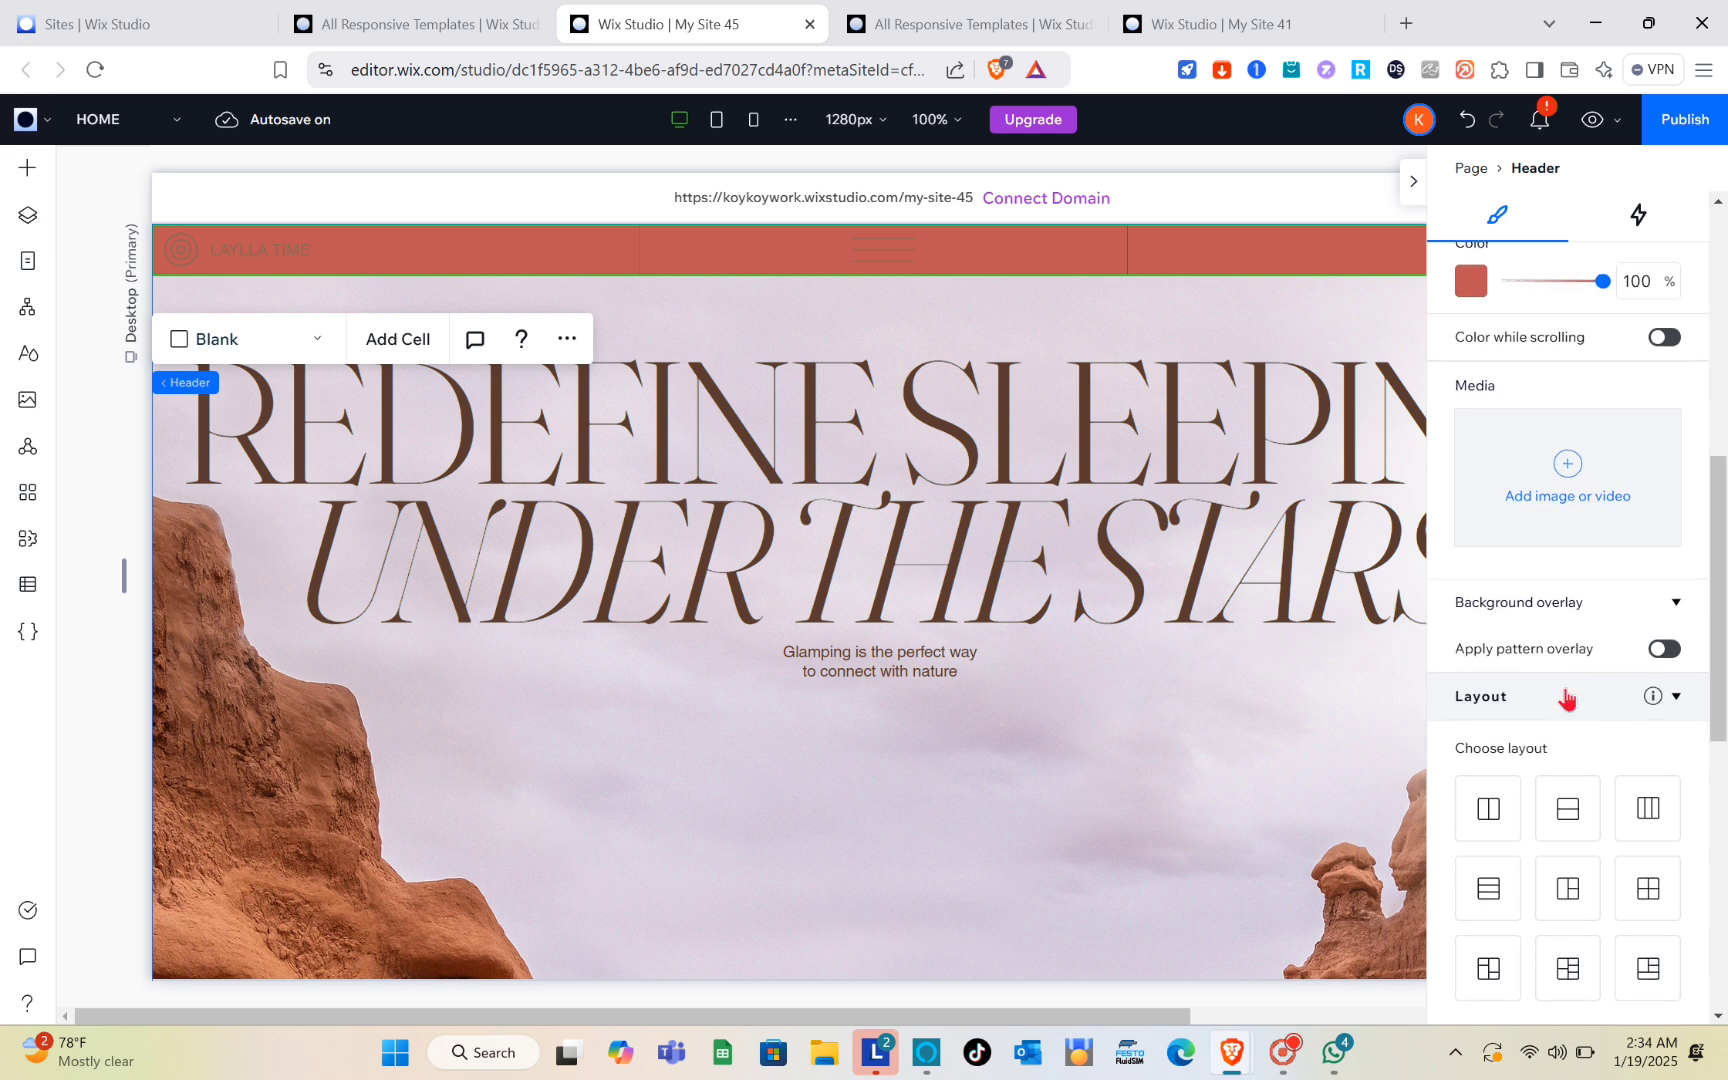
pyautogui.scroll(-1, 1566, 700)
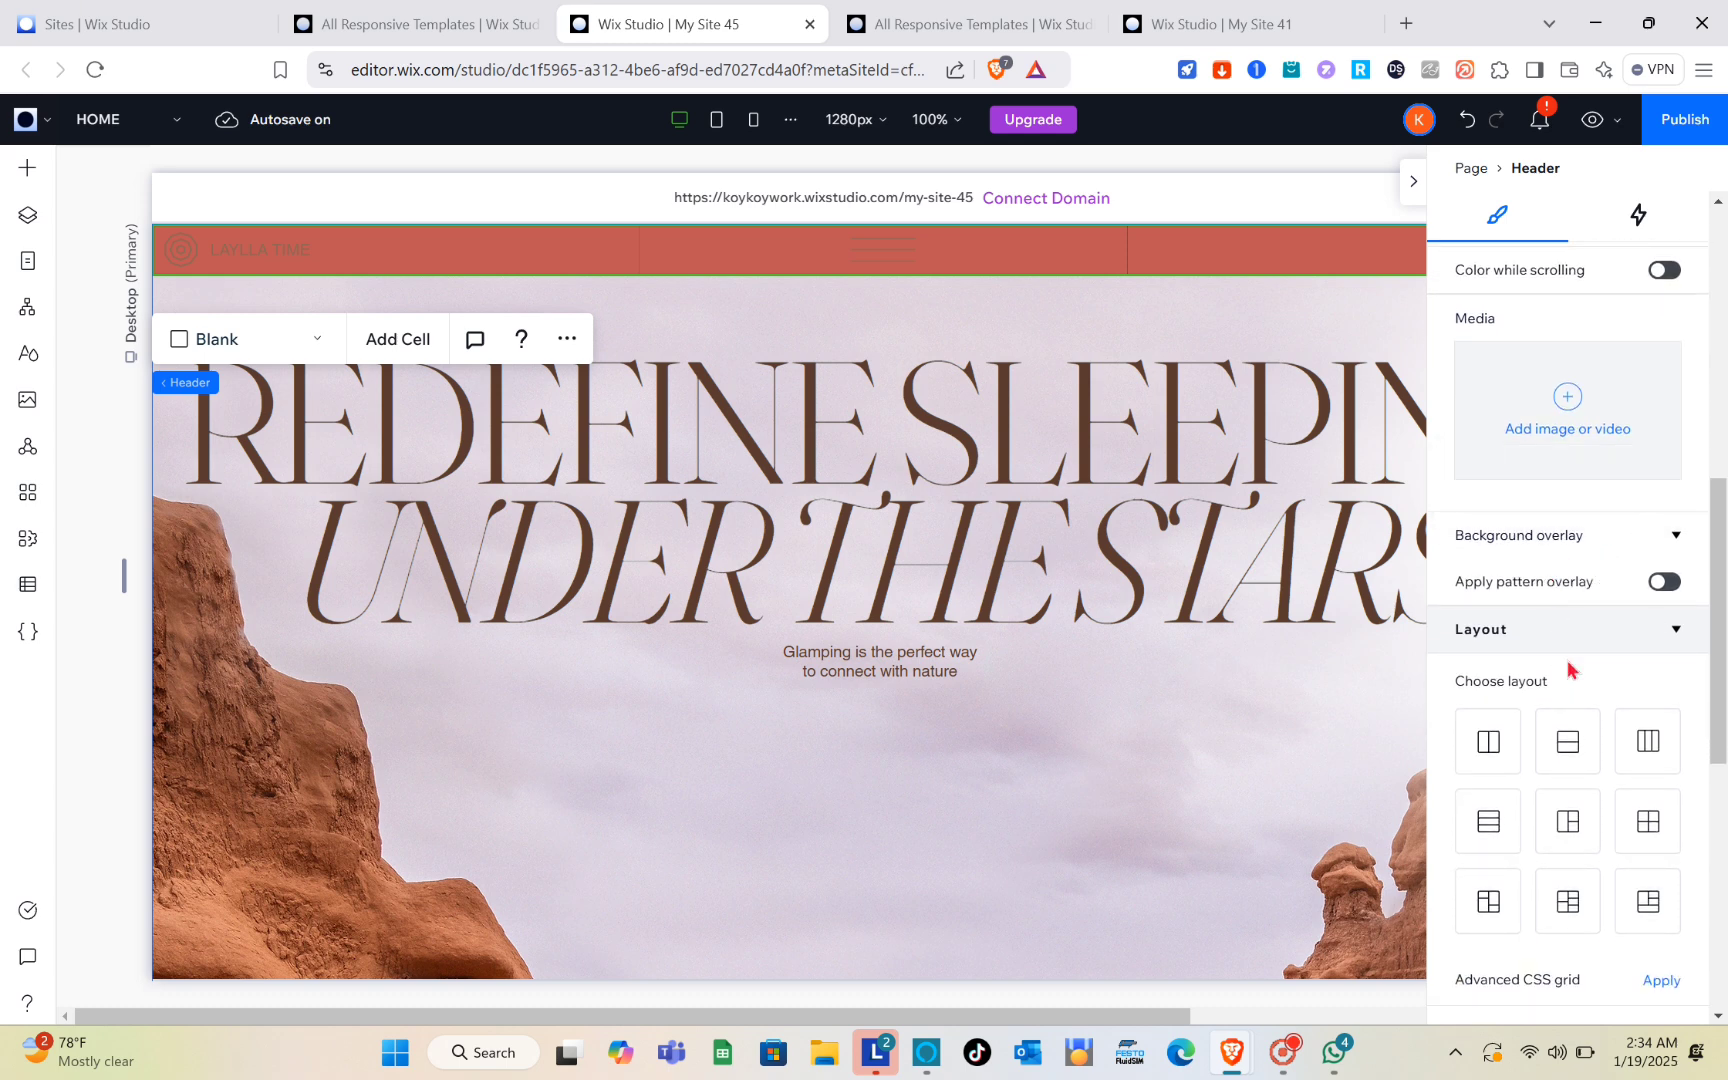
pyautogui.scroll(-4, 1566, 663)
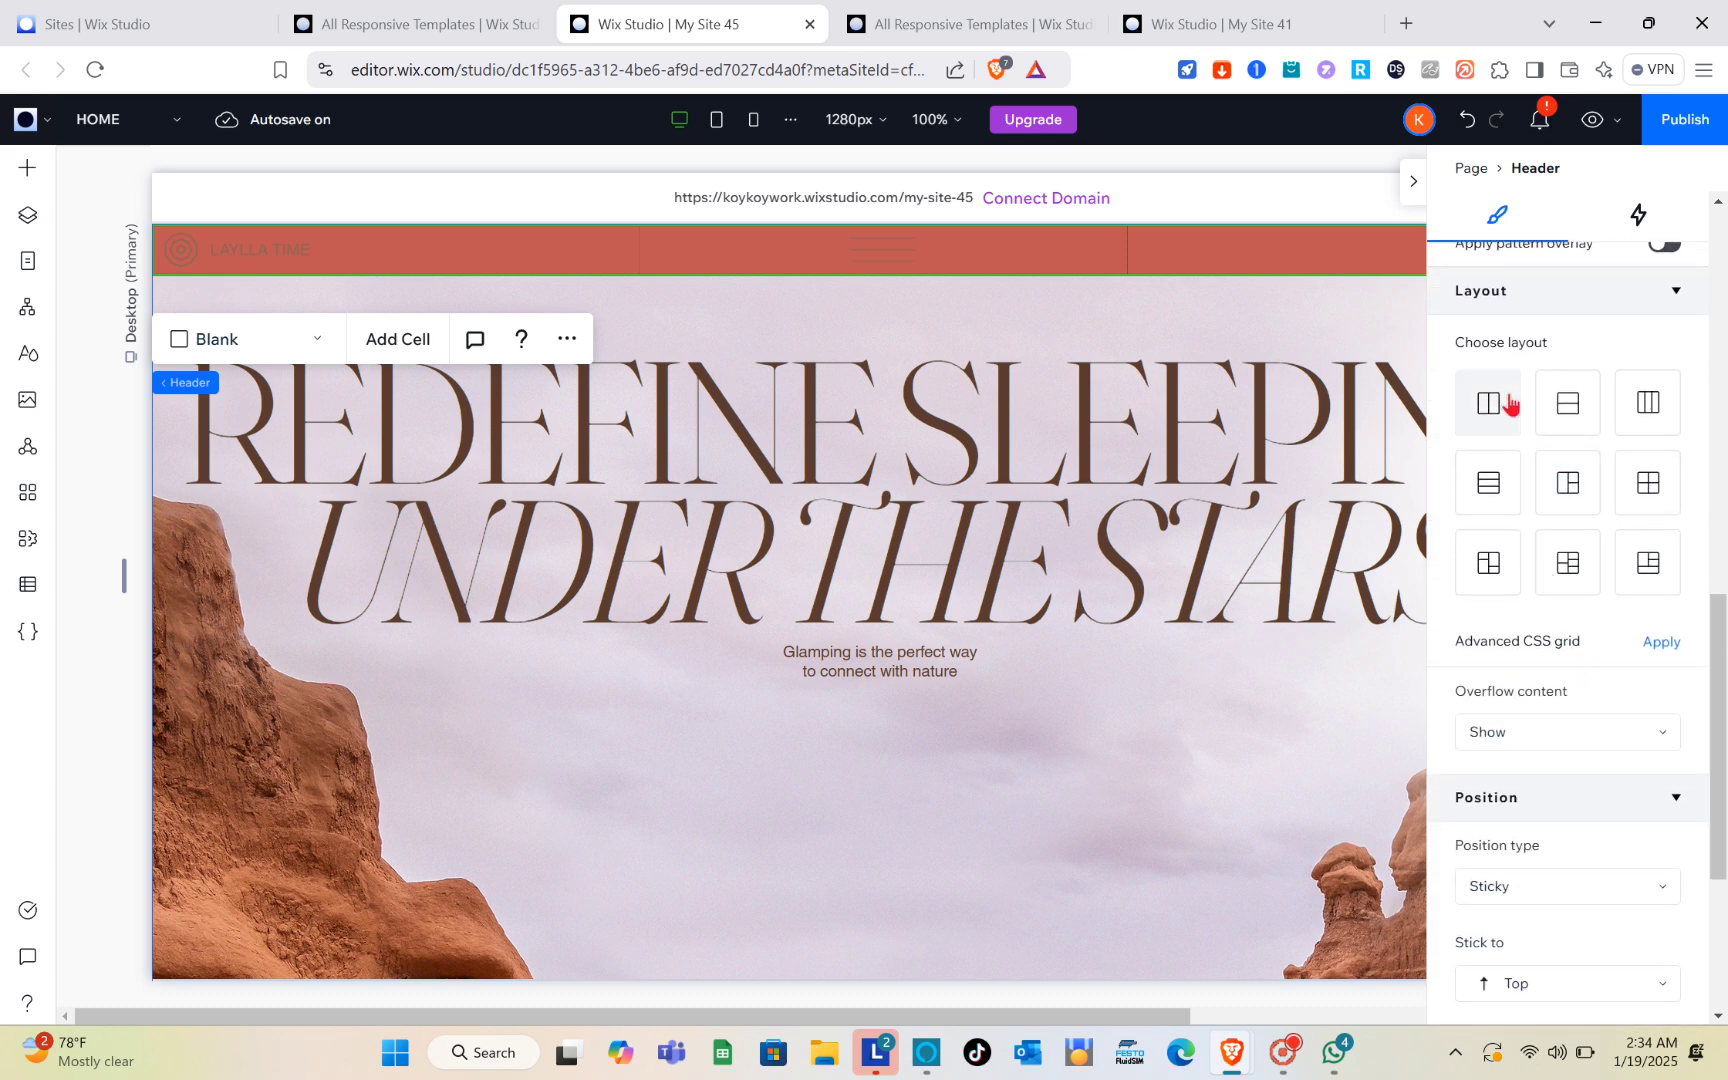
pyautogui.scroll(-3, 1542, 620)
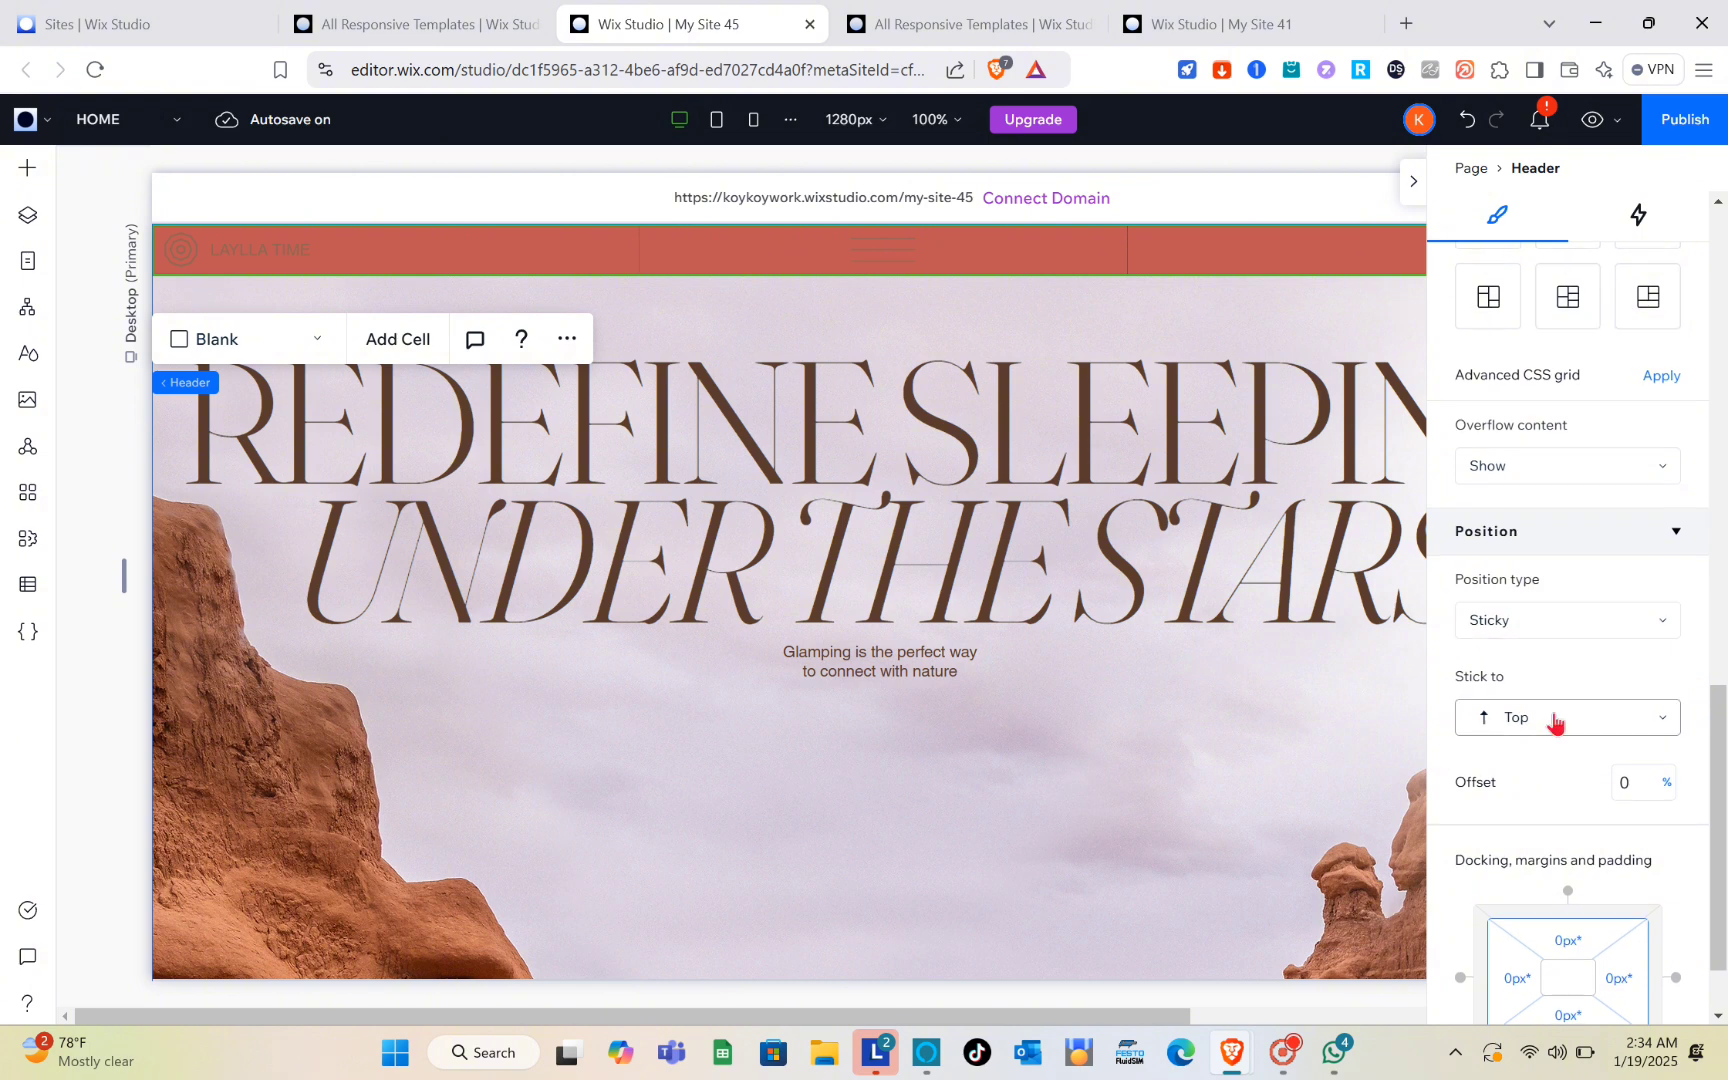
pyautogui.scroll(-5, 1558, 721)
pyautogui.scroll(5, 1557, 722)
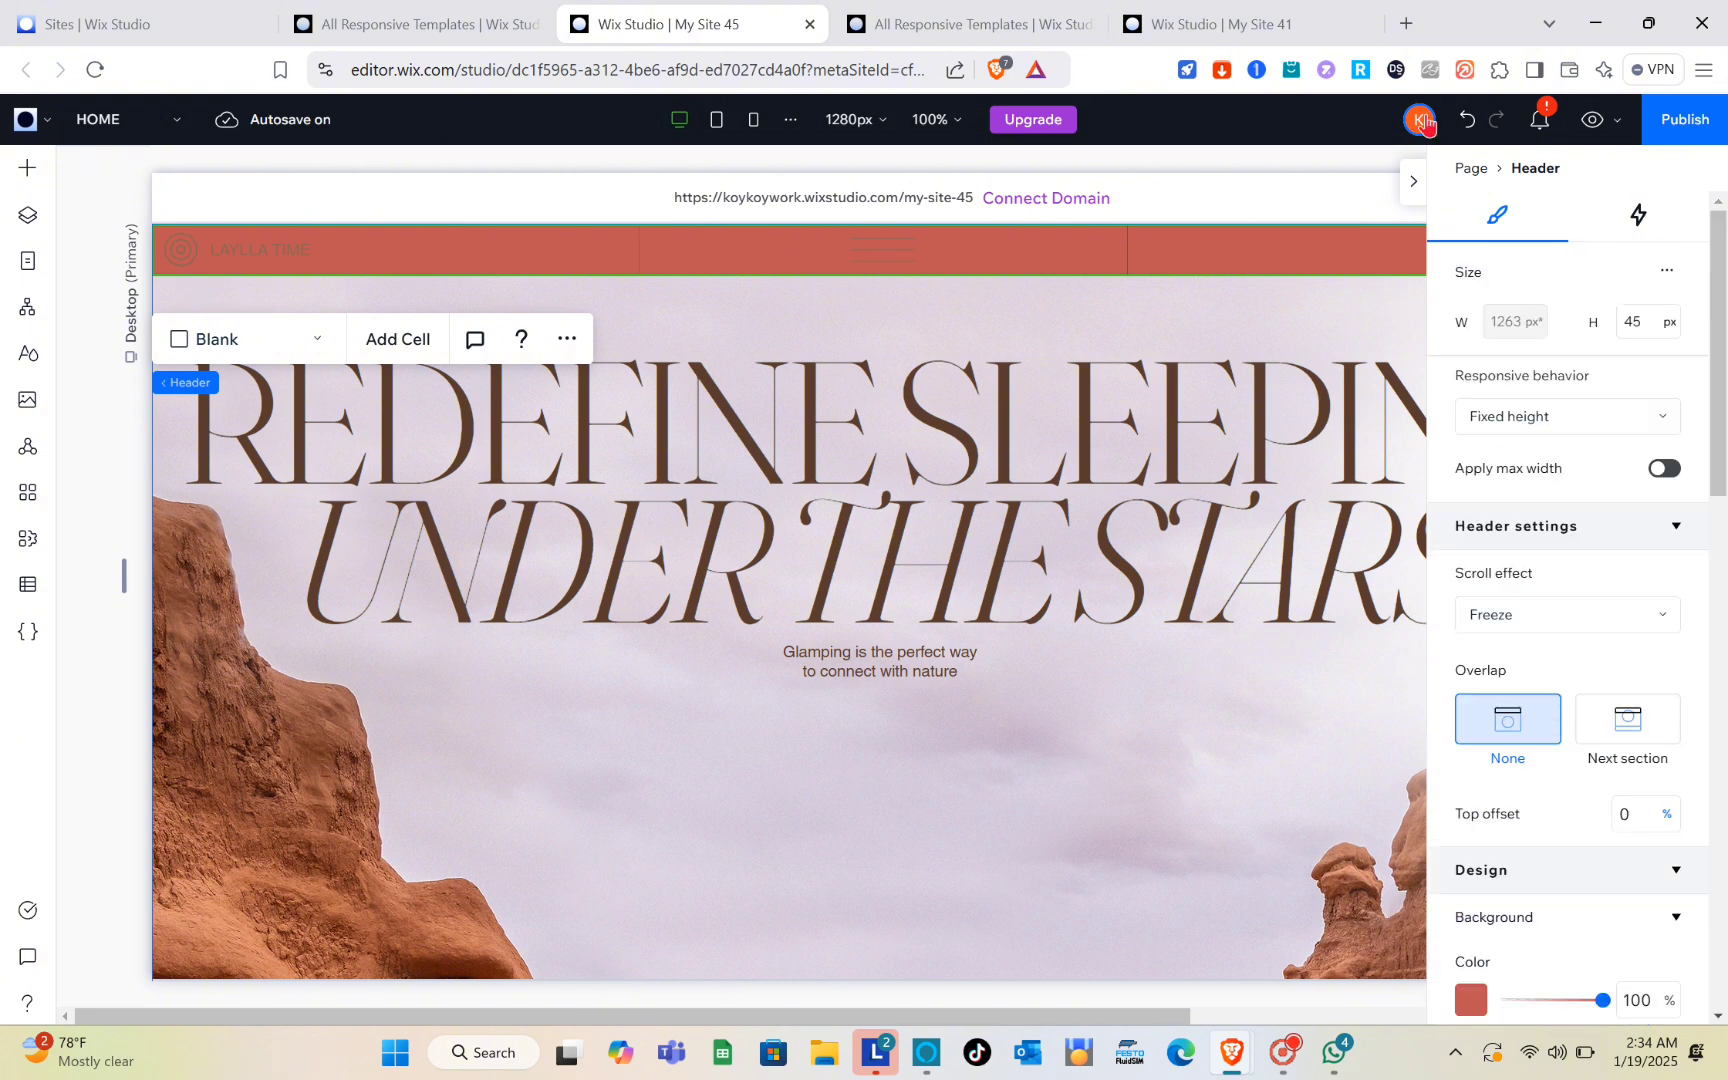
pyautogui.click(1414, 182)
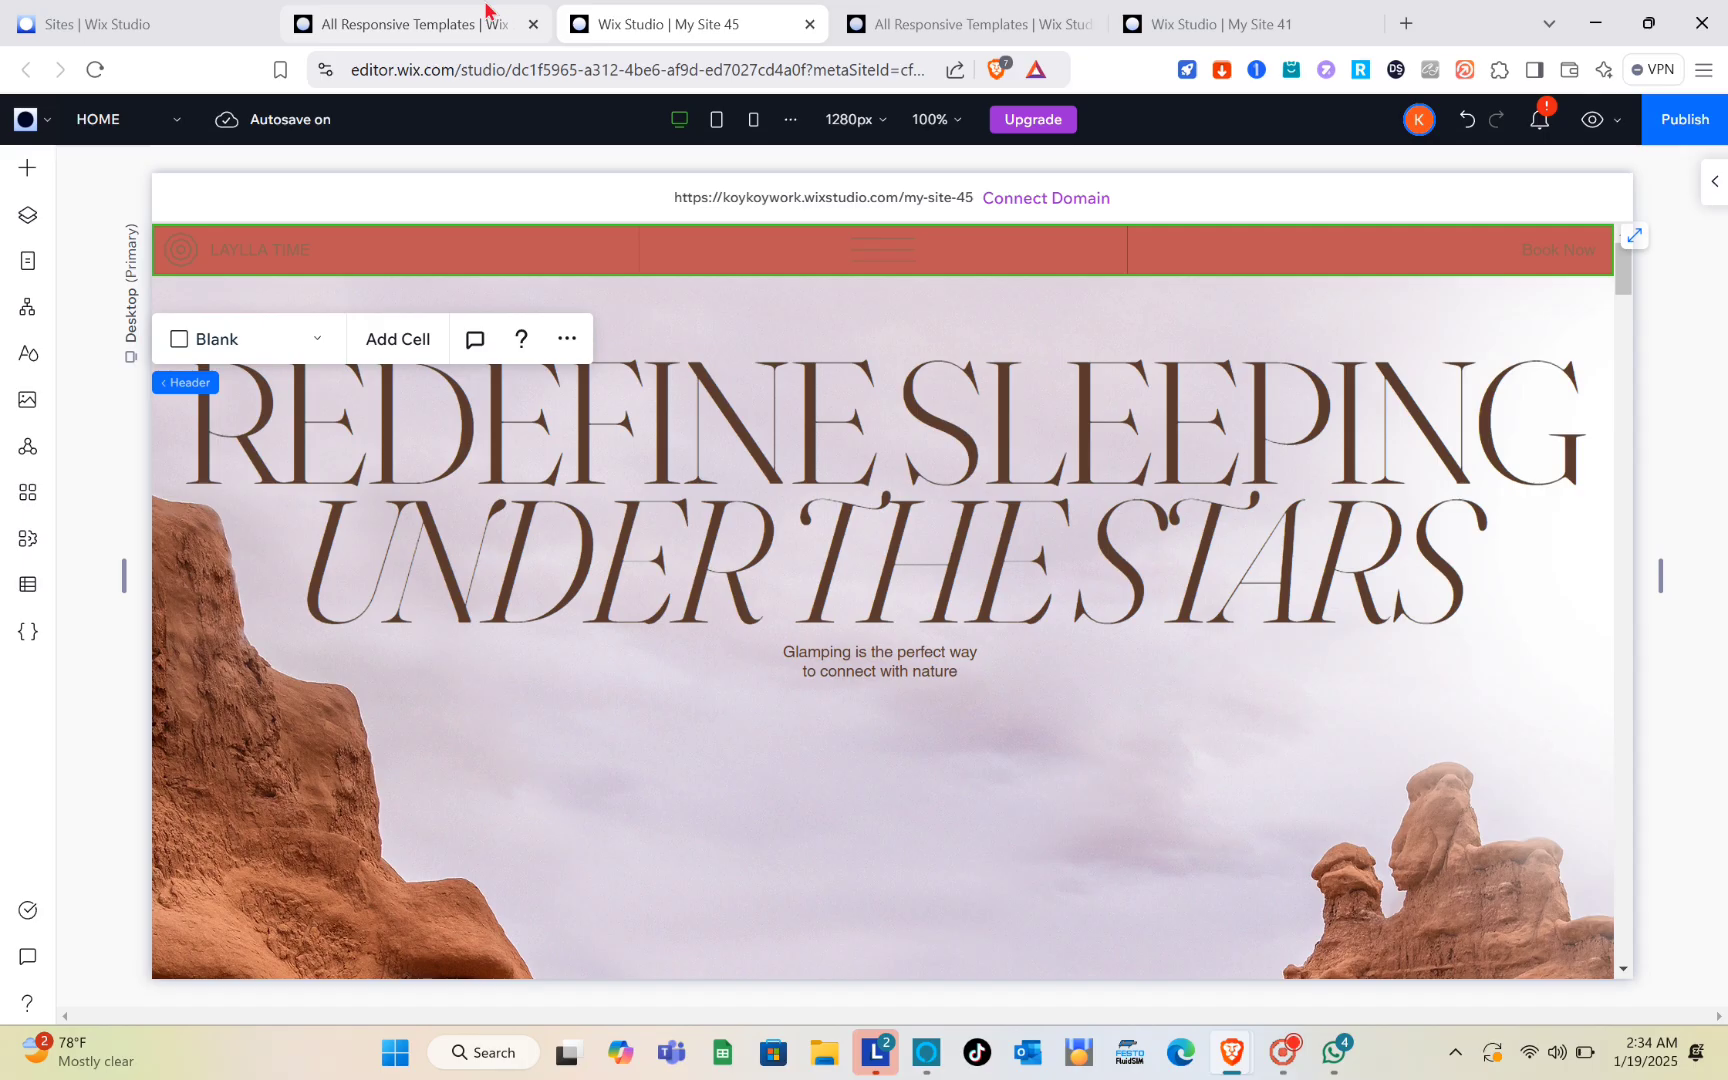
# Step: Return to the list of sites and create a new site from the Studio blank canvas
pyautogui.click(486, 19)
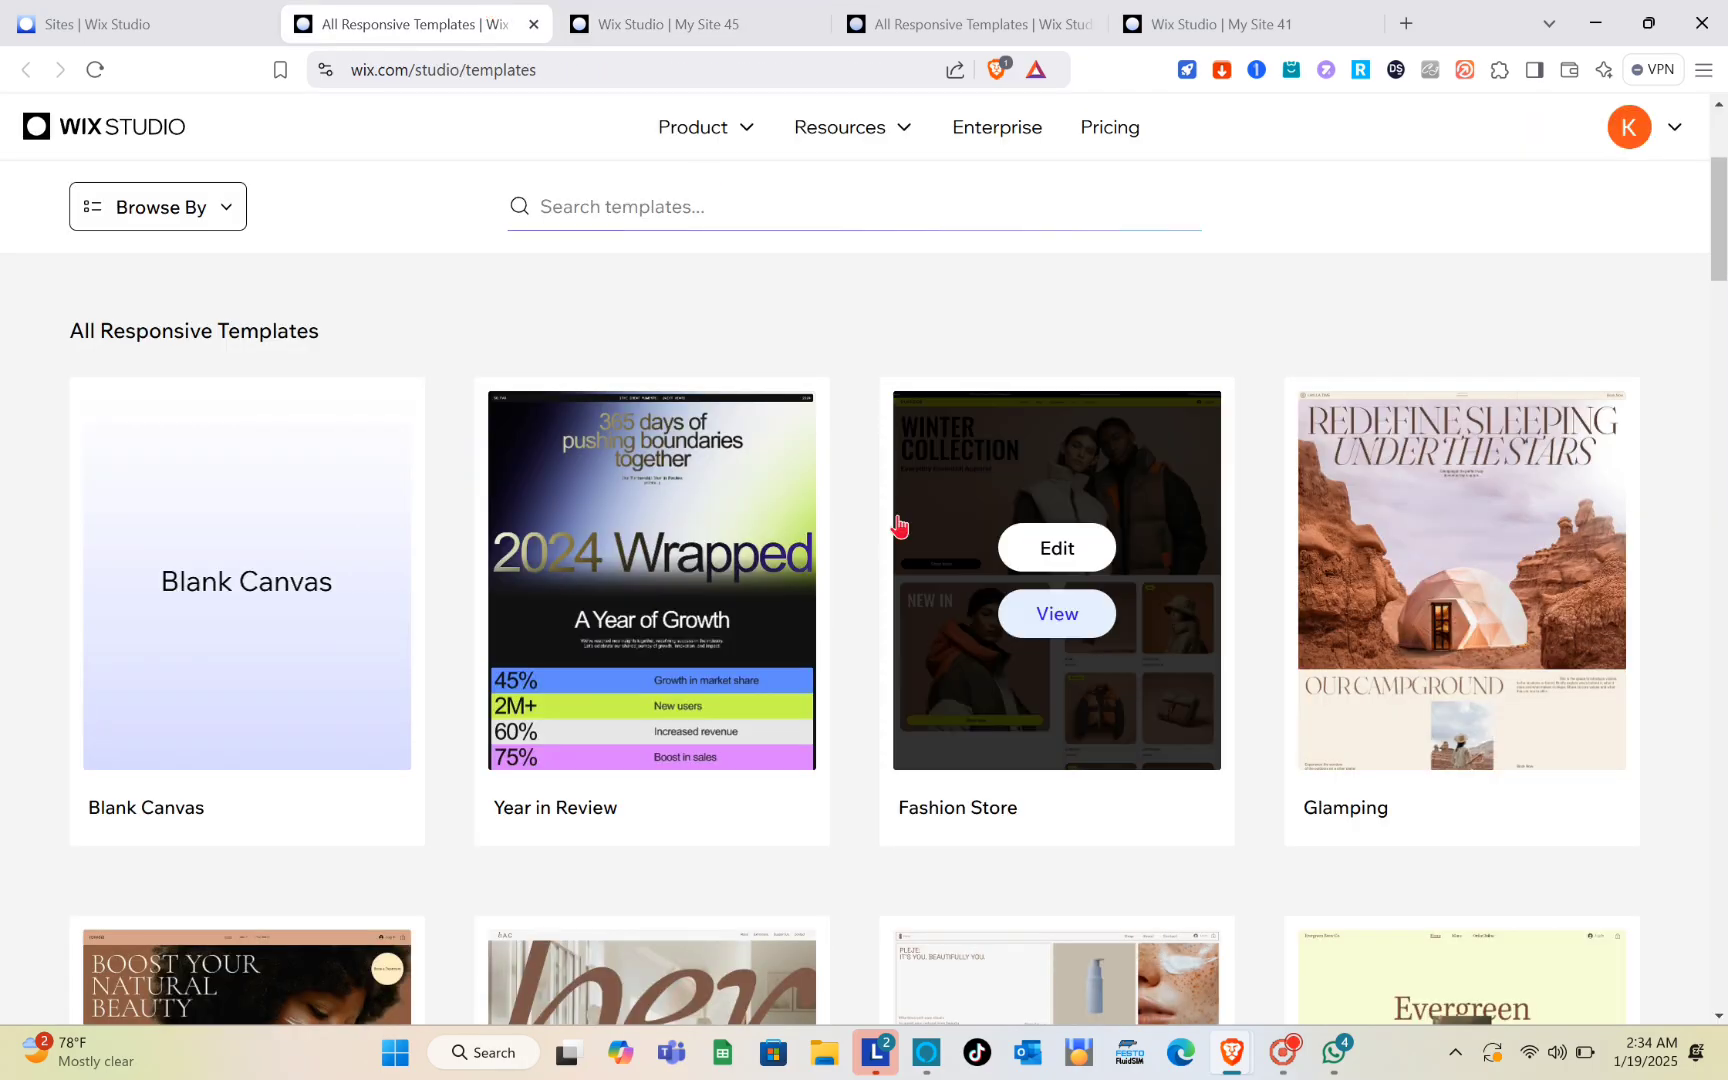
pyautogui.scroll(3, 918, 537)
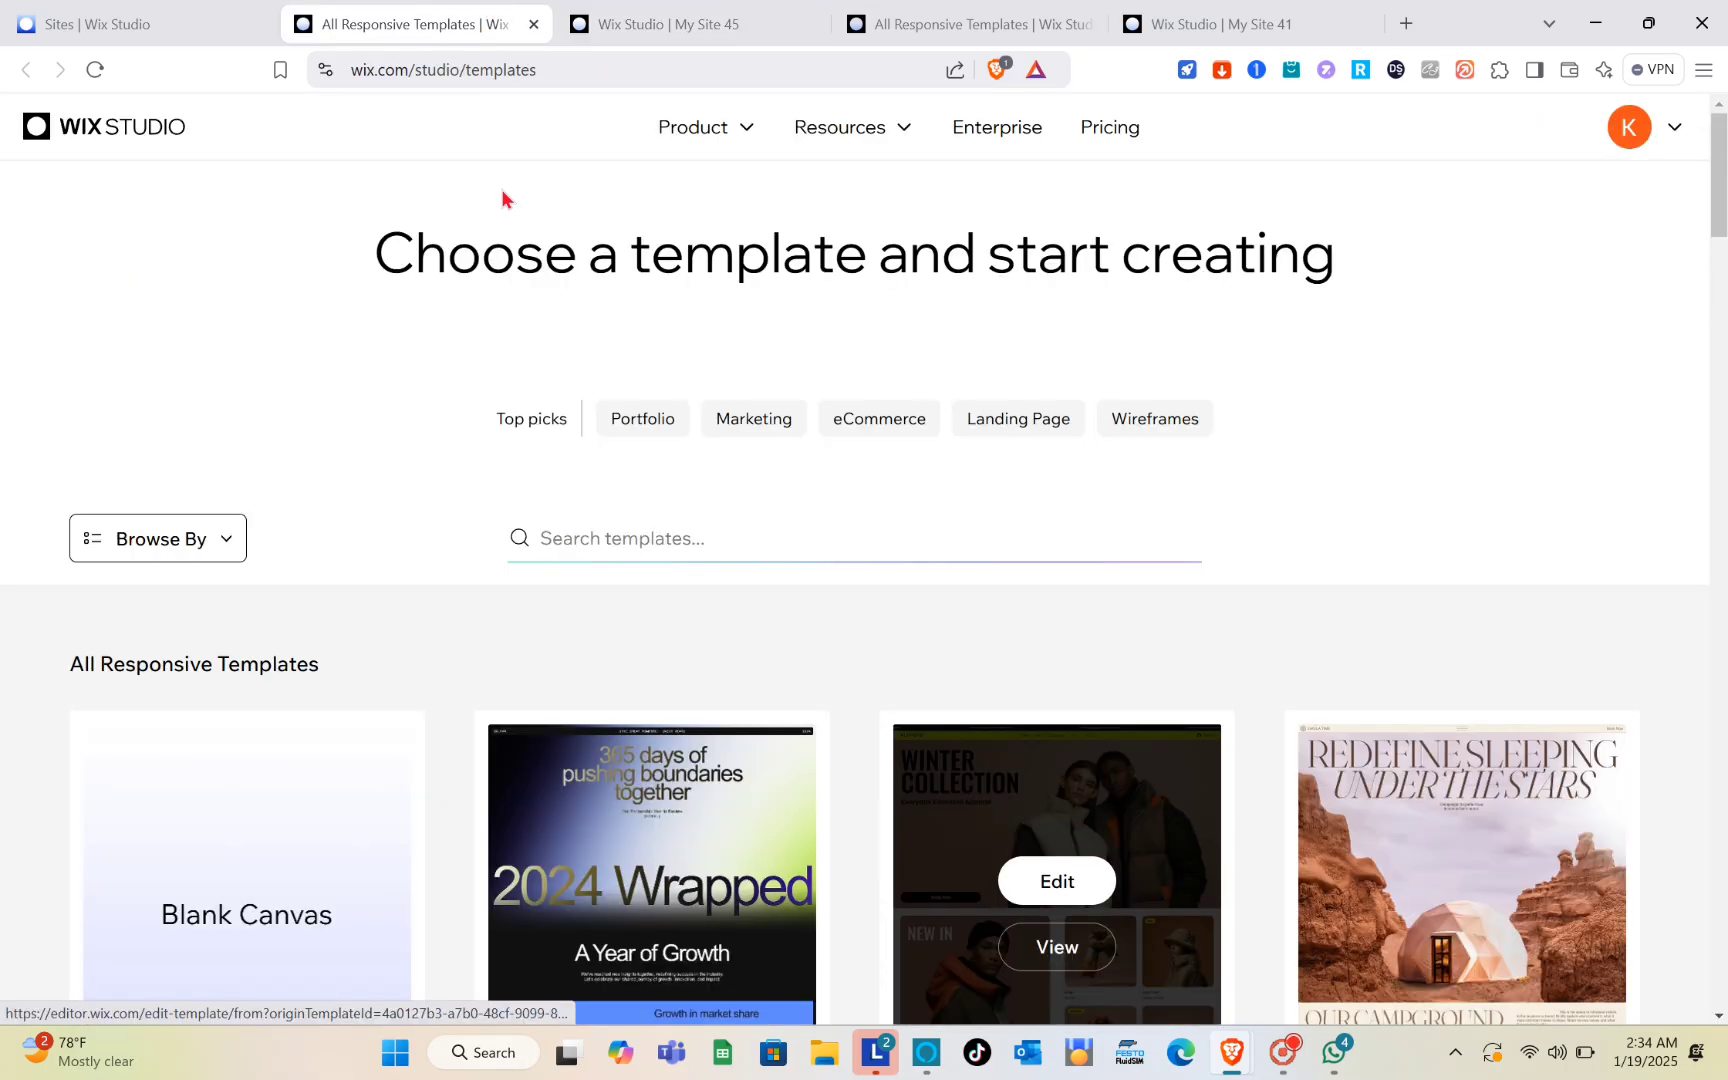
pyautogui.click(166, 14)
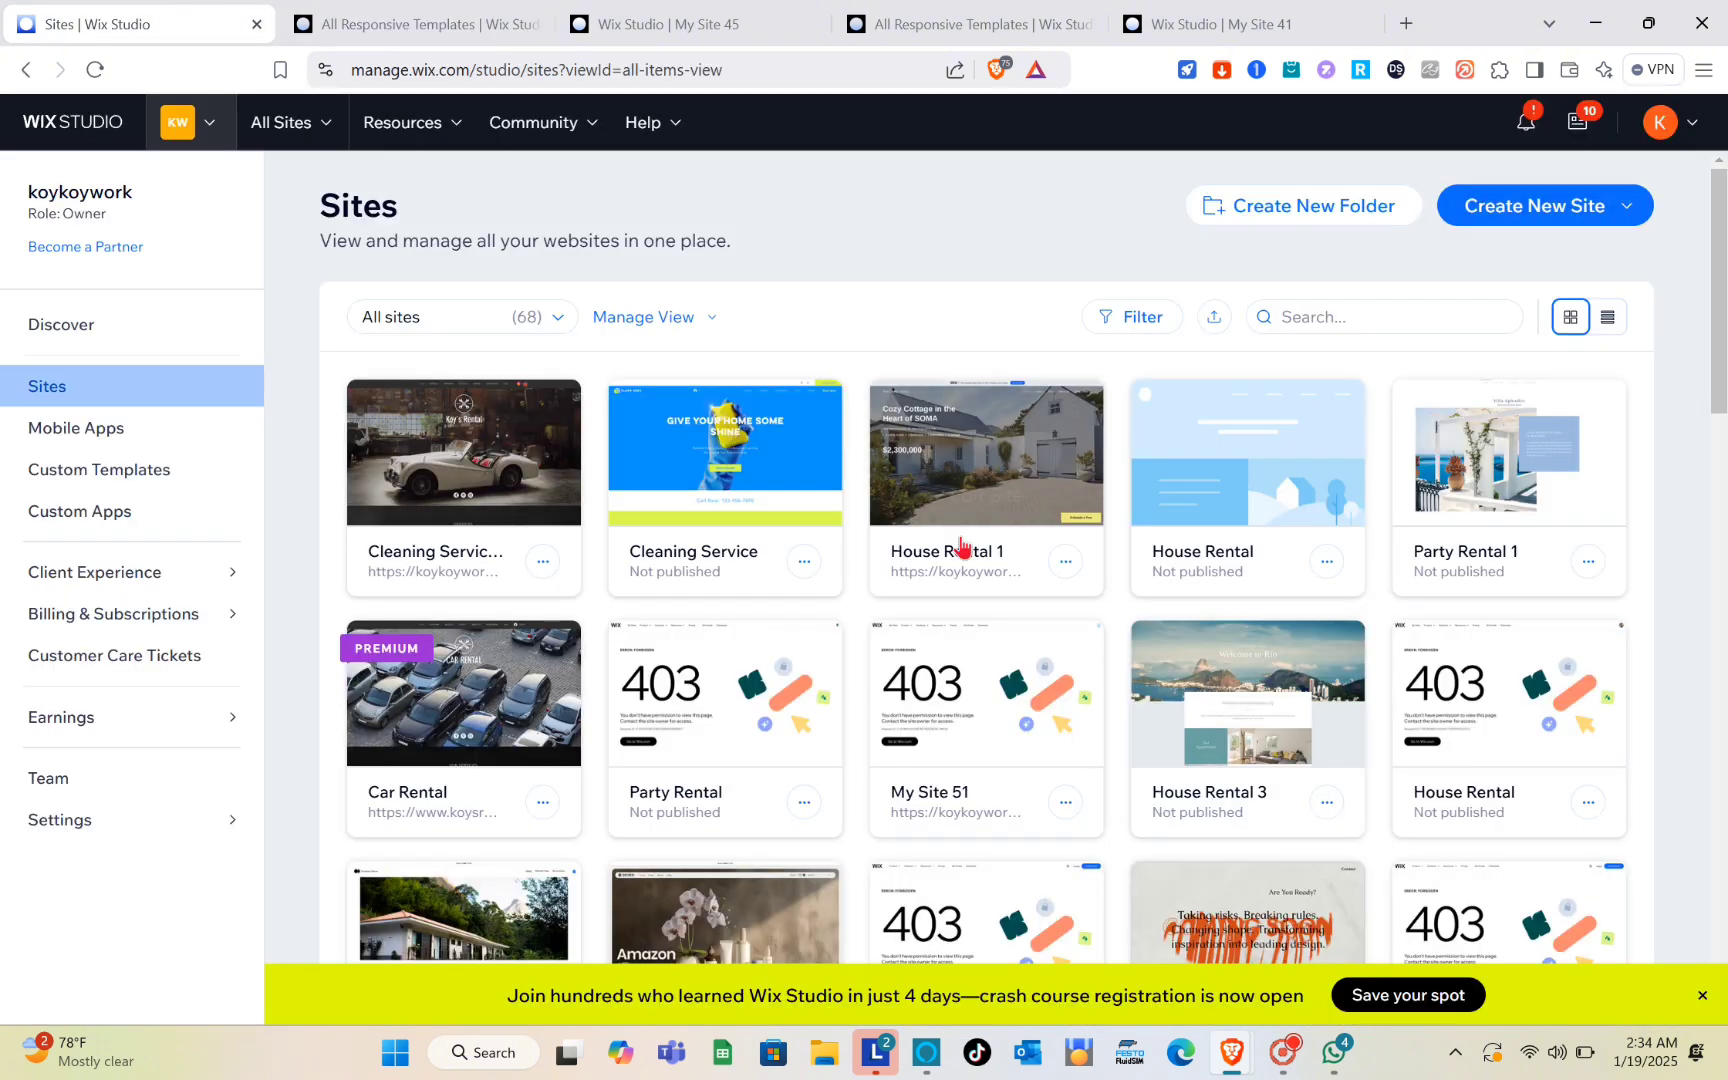
pyautogui.click(1566, 217)
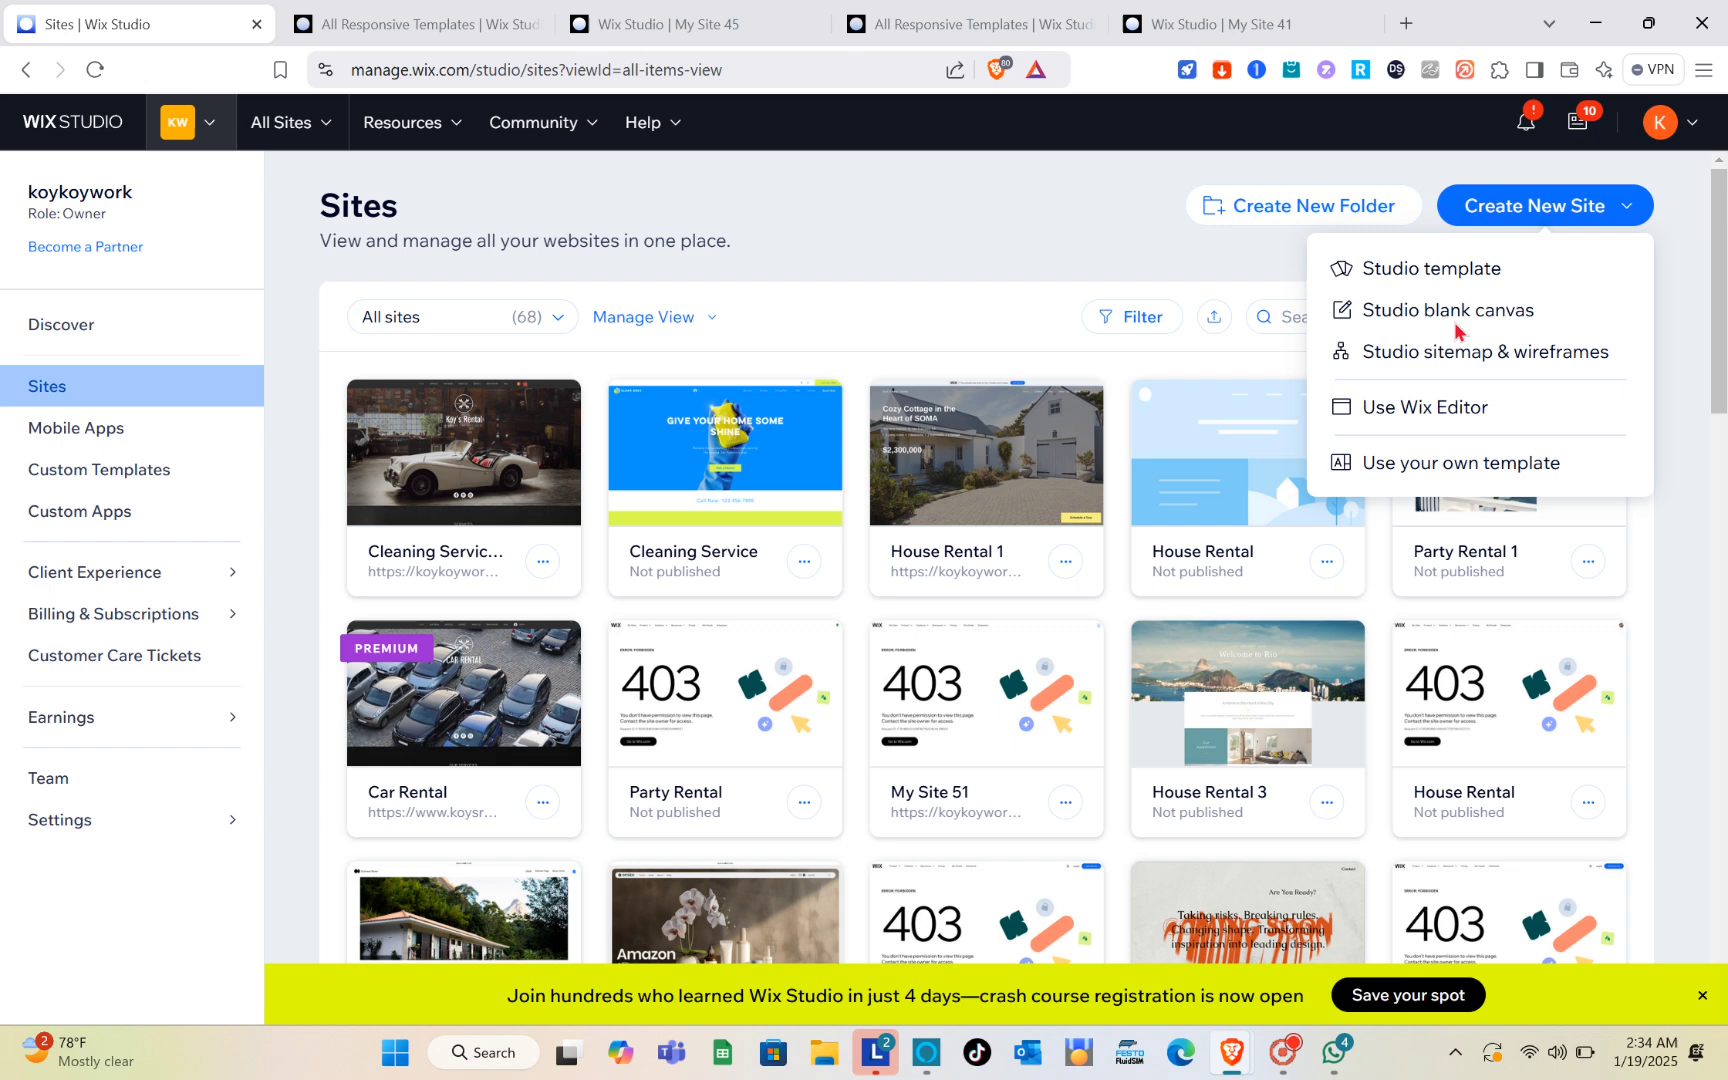
pyautogui.click(1332, 368)
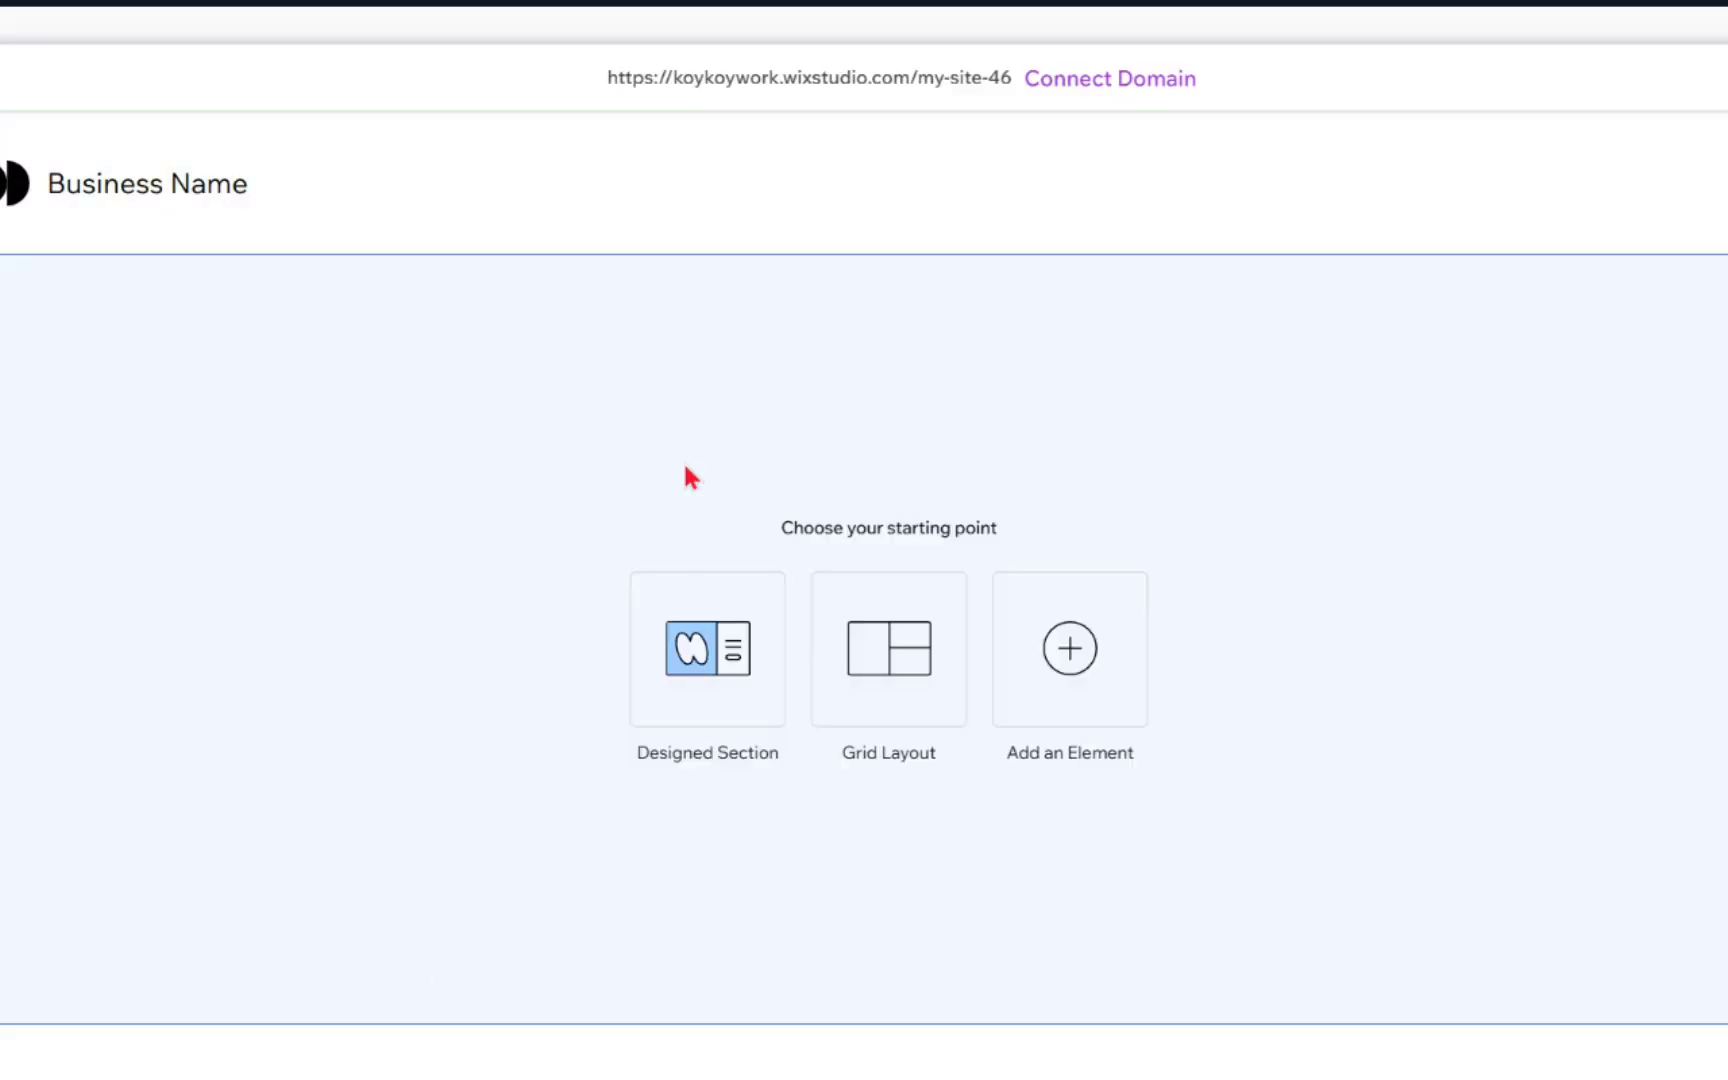
# Step: Review the design settings of the blank site's default header and delete that header from the page
pyautogui.click(1146, 216)
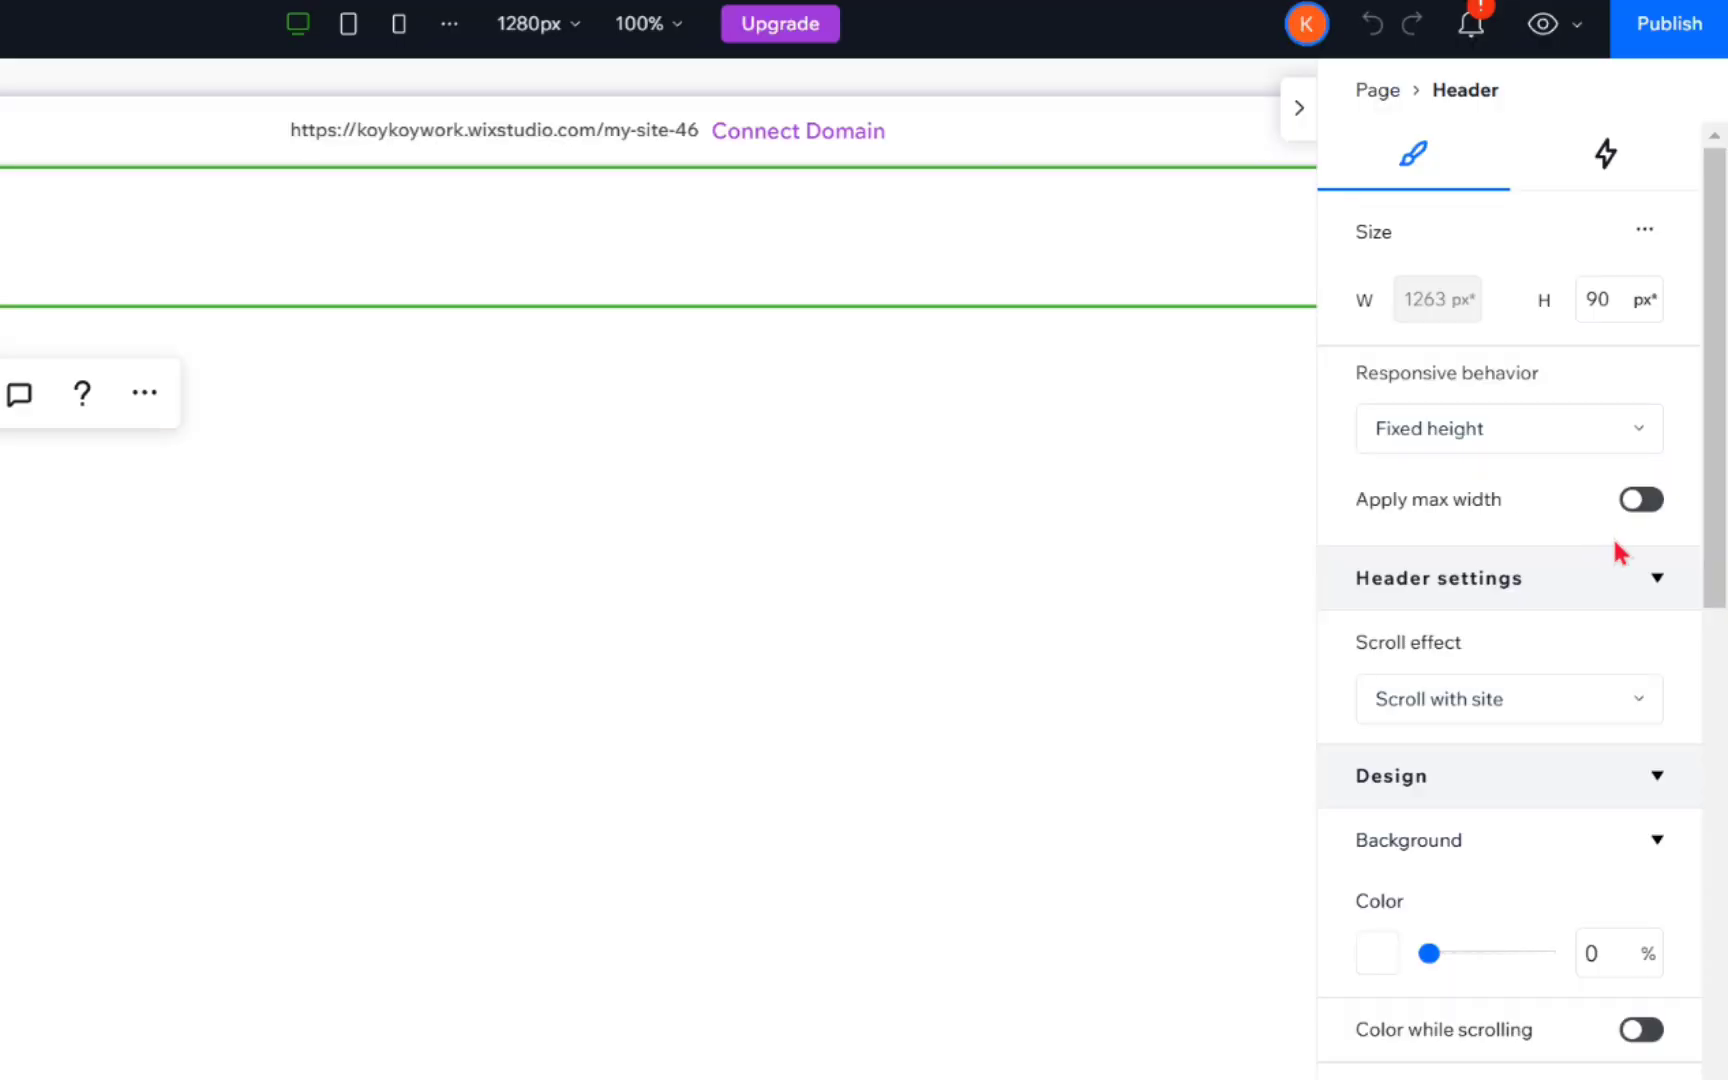
pyautogui.scroll(-7, 1625, 557)
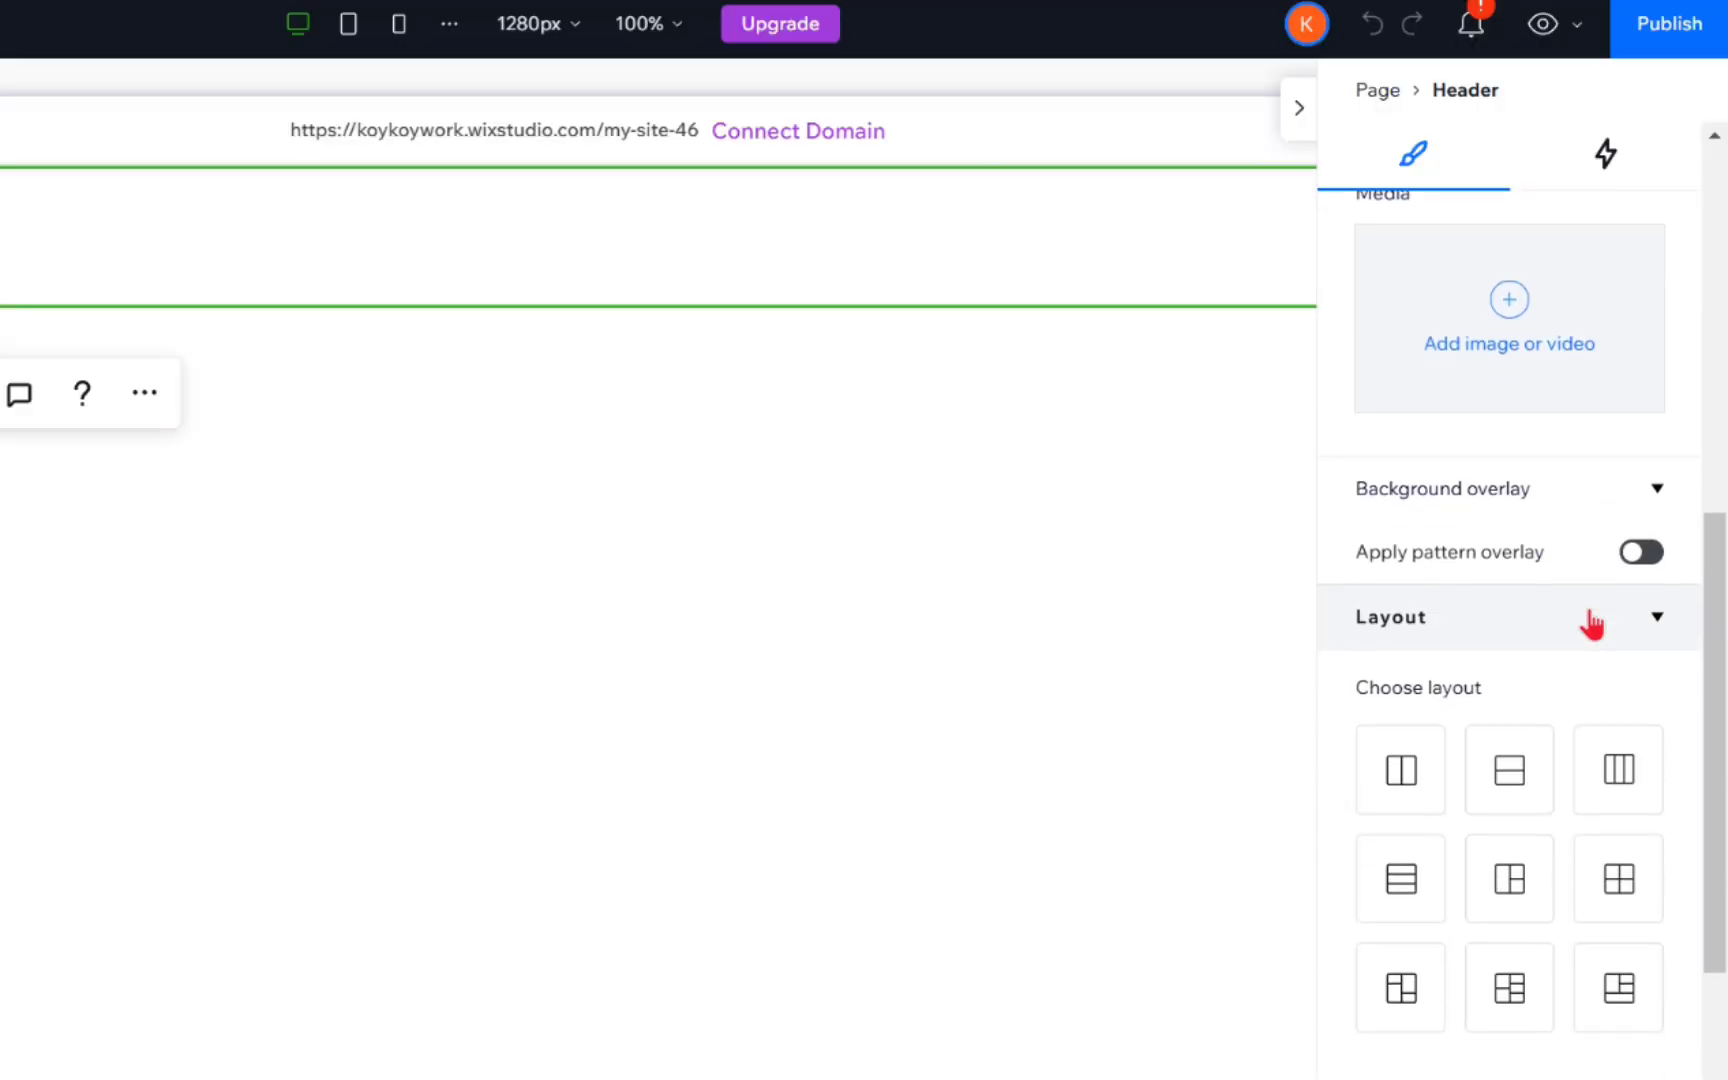
pyautogui.scroll(-6, 1589, 617)
pyautogui.scroll(12, 1589, 617)
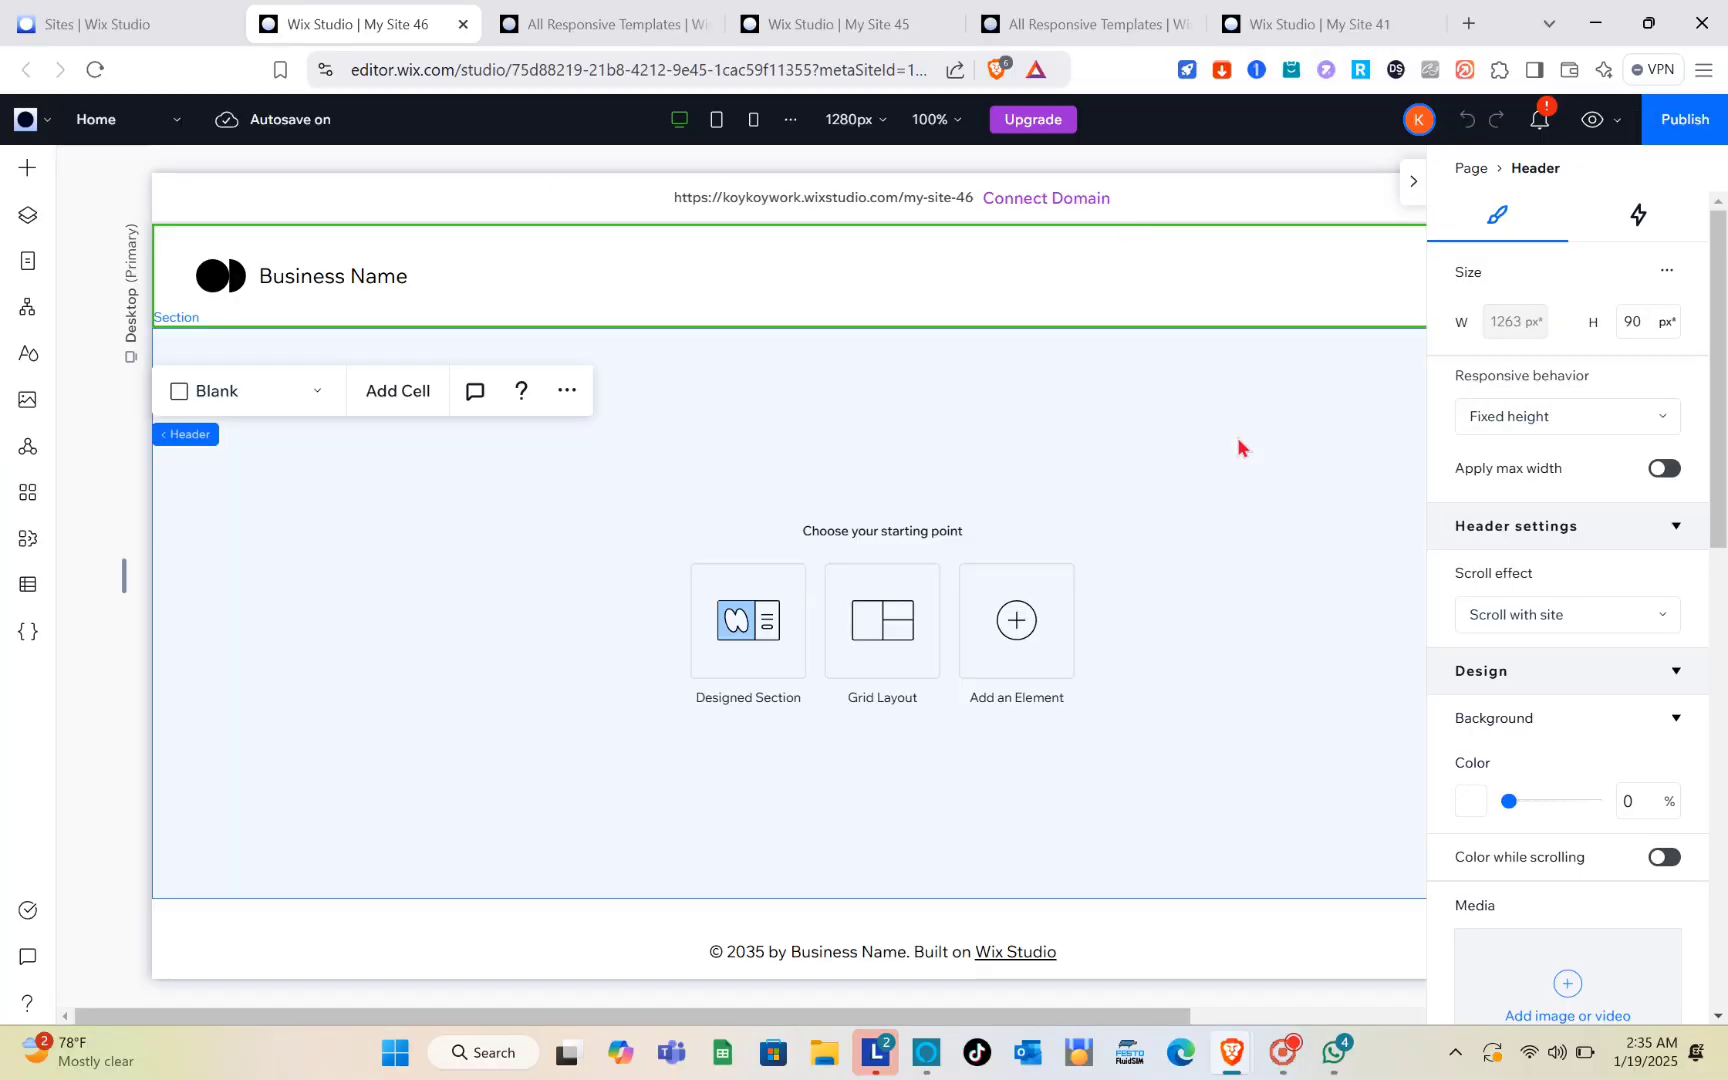
pyautogui.click(1059, 466)
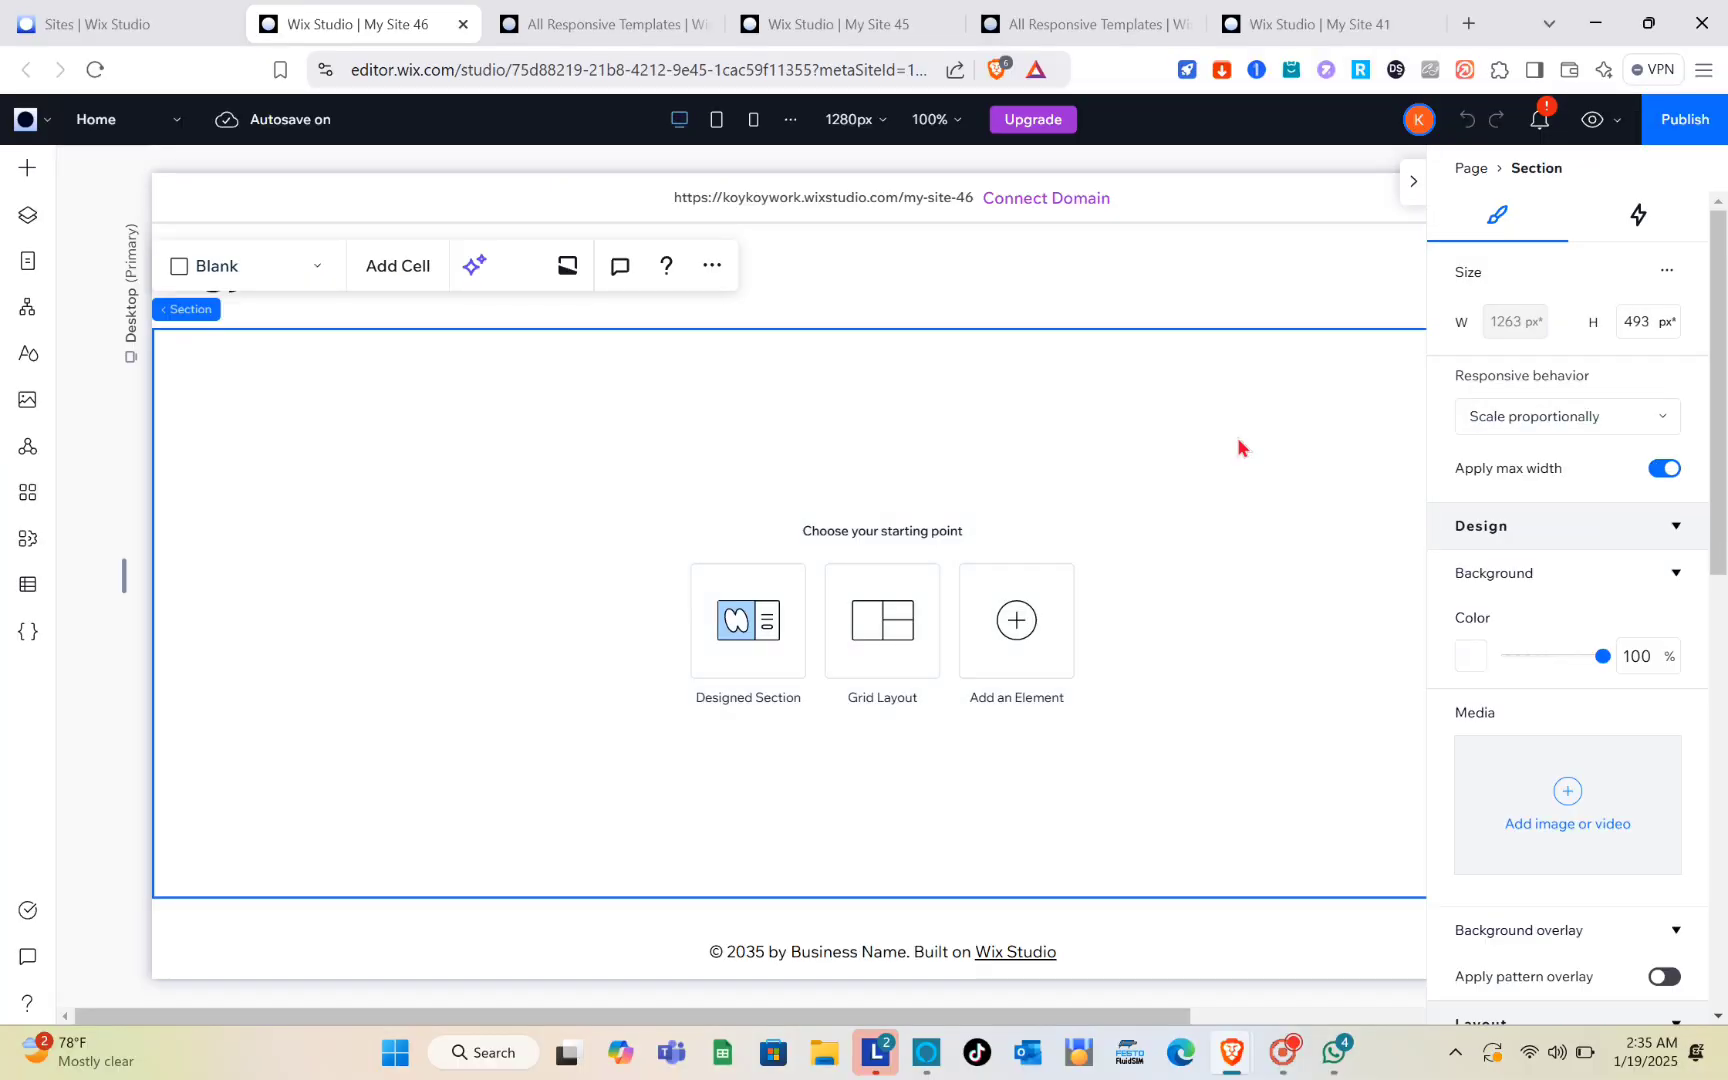
pyautogui.click(1413, 181)
pyautogui.click(1322, 265)
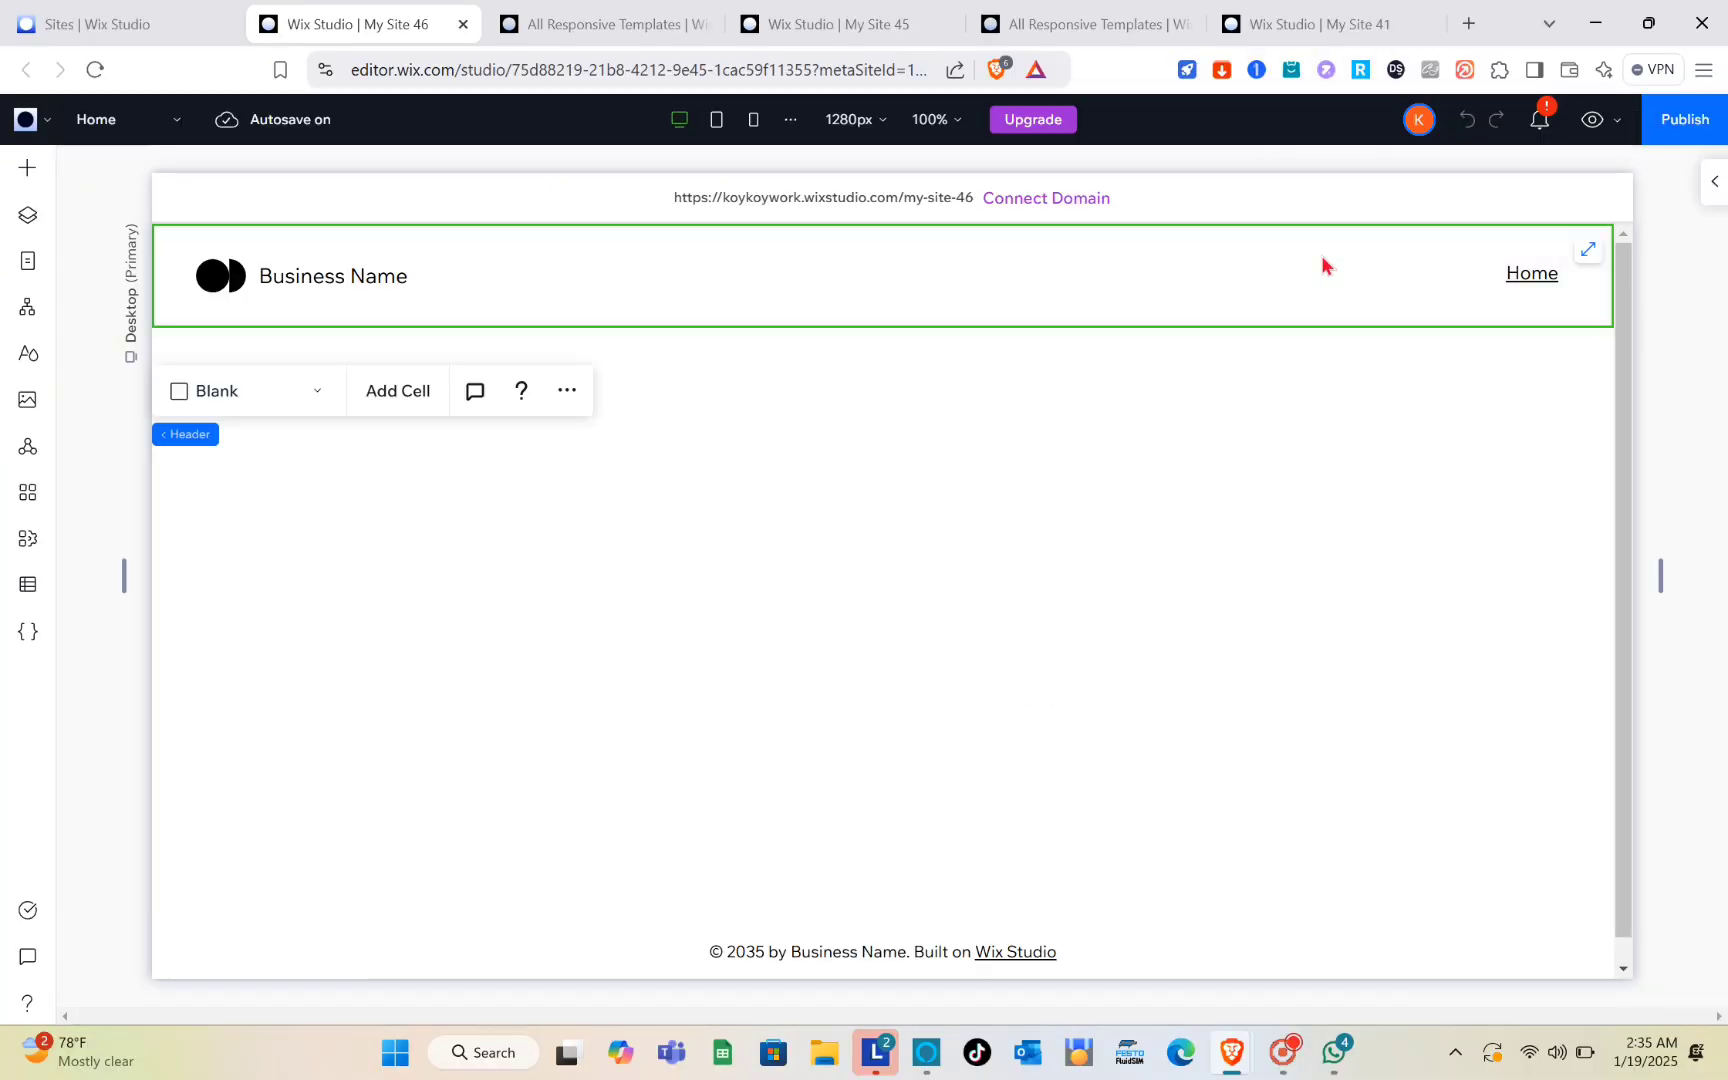
pyautogui.click(568, 391)
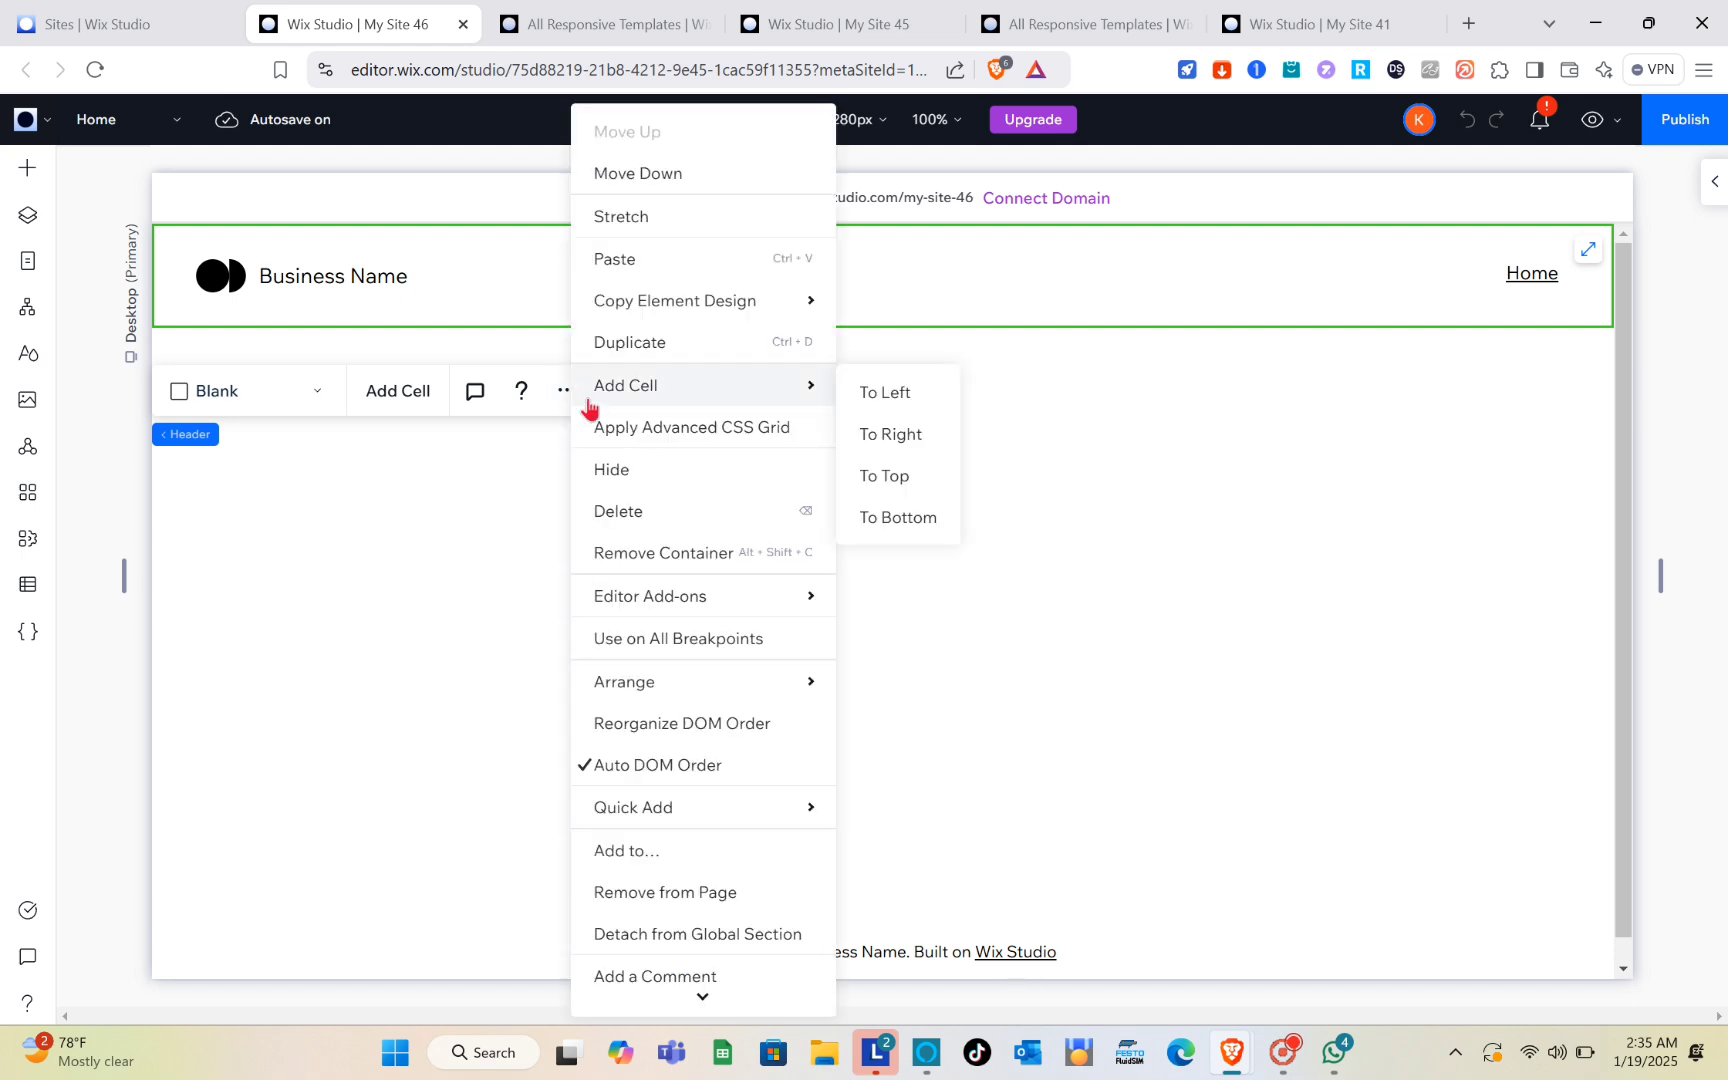
pyautogui.click(655, 521)
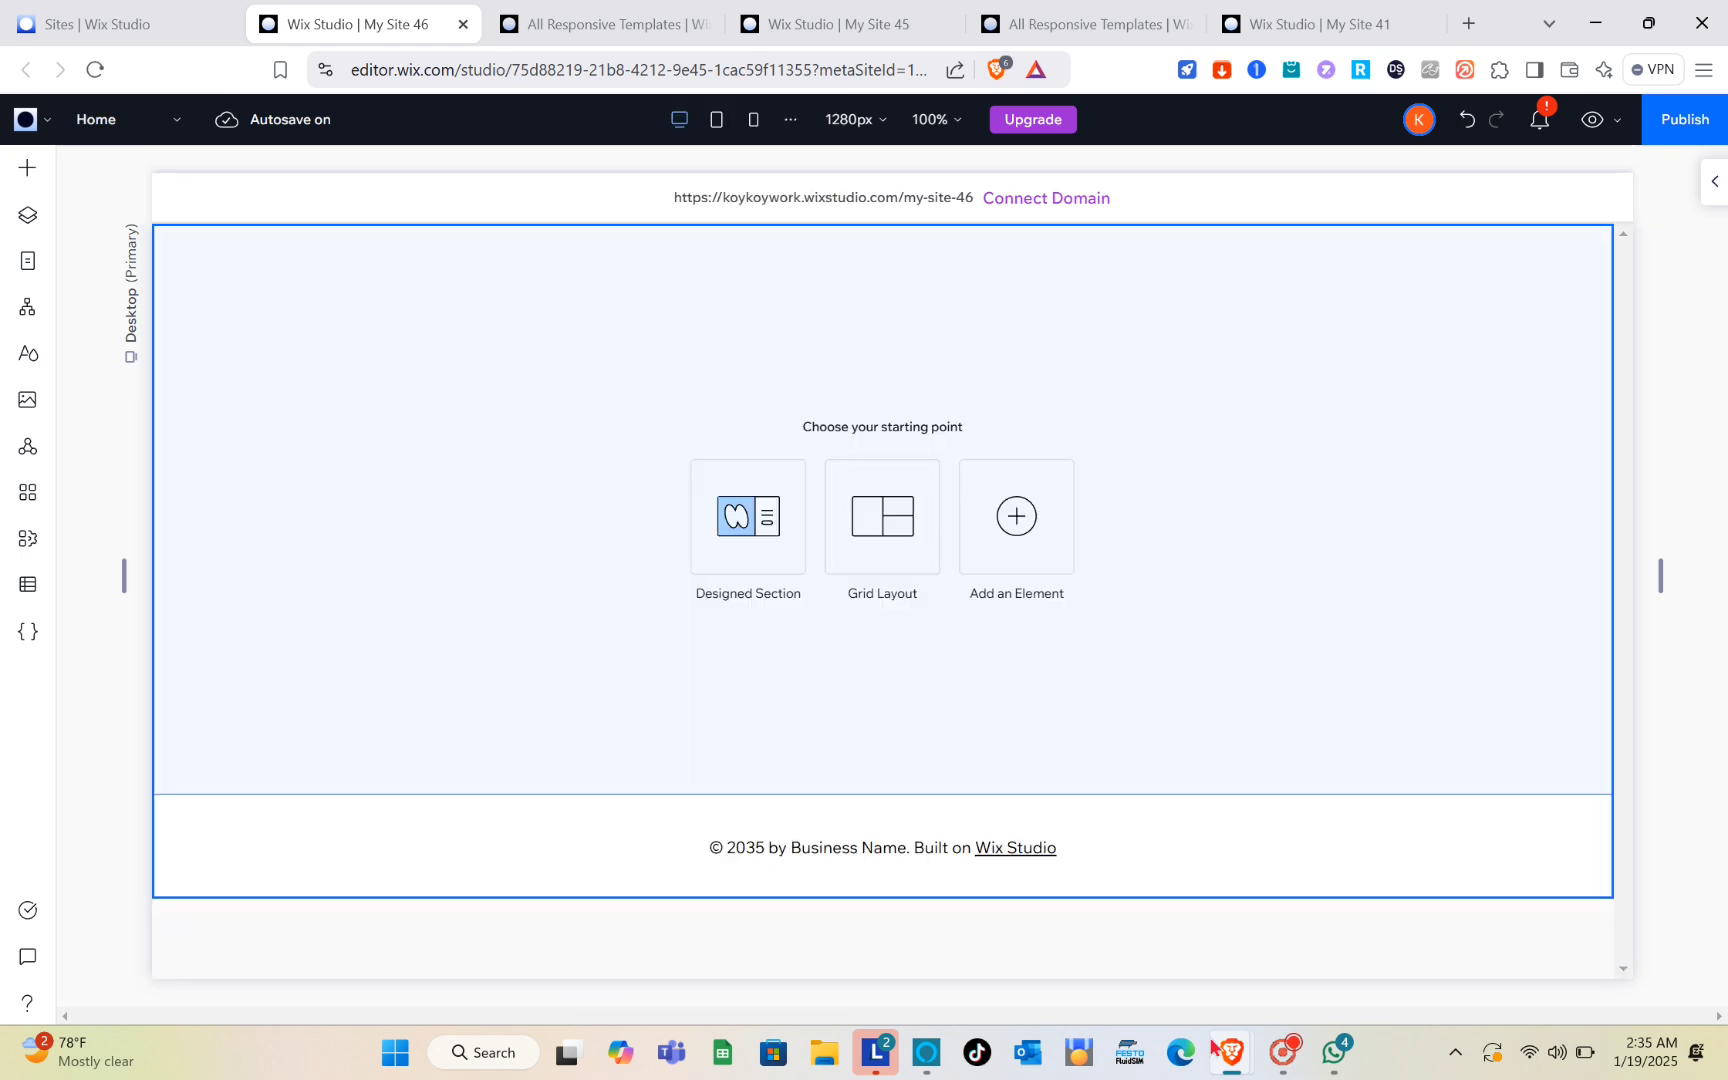
# Step: Add the designed header with outlined cells and a black menu cell from the header sections above the empty page section
pyautogui.click(479, 585)
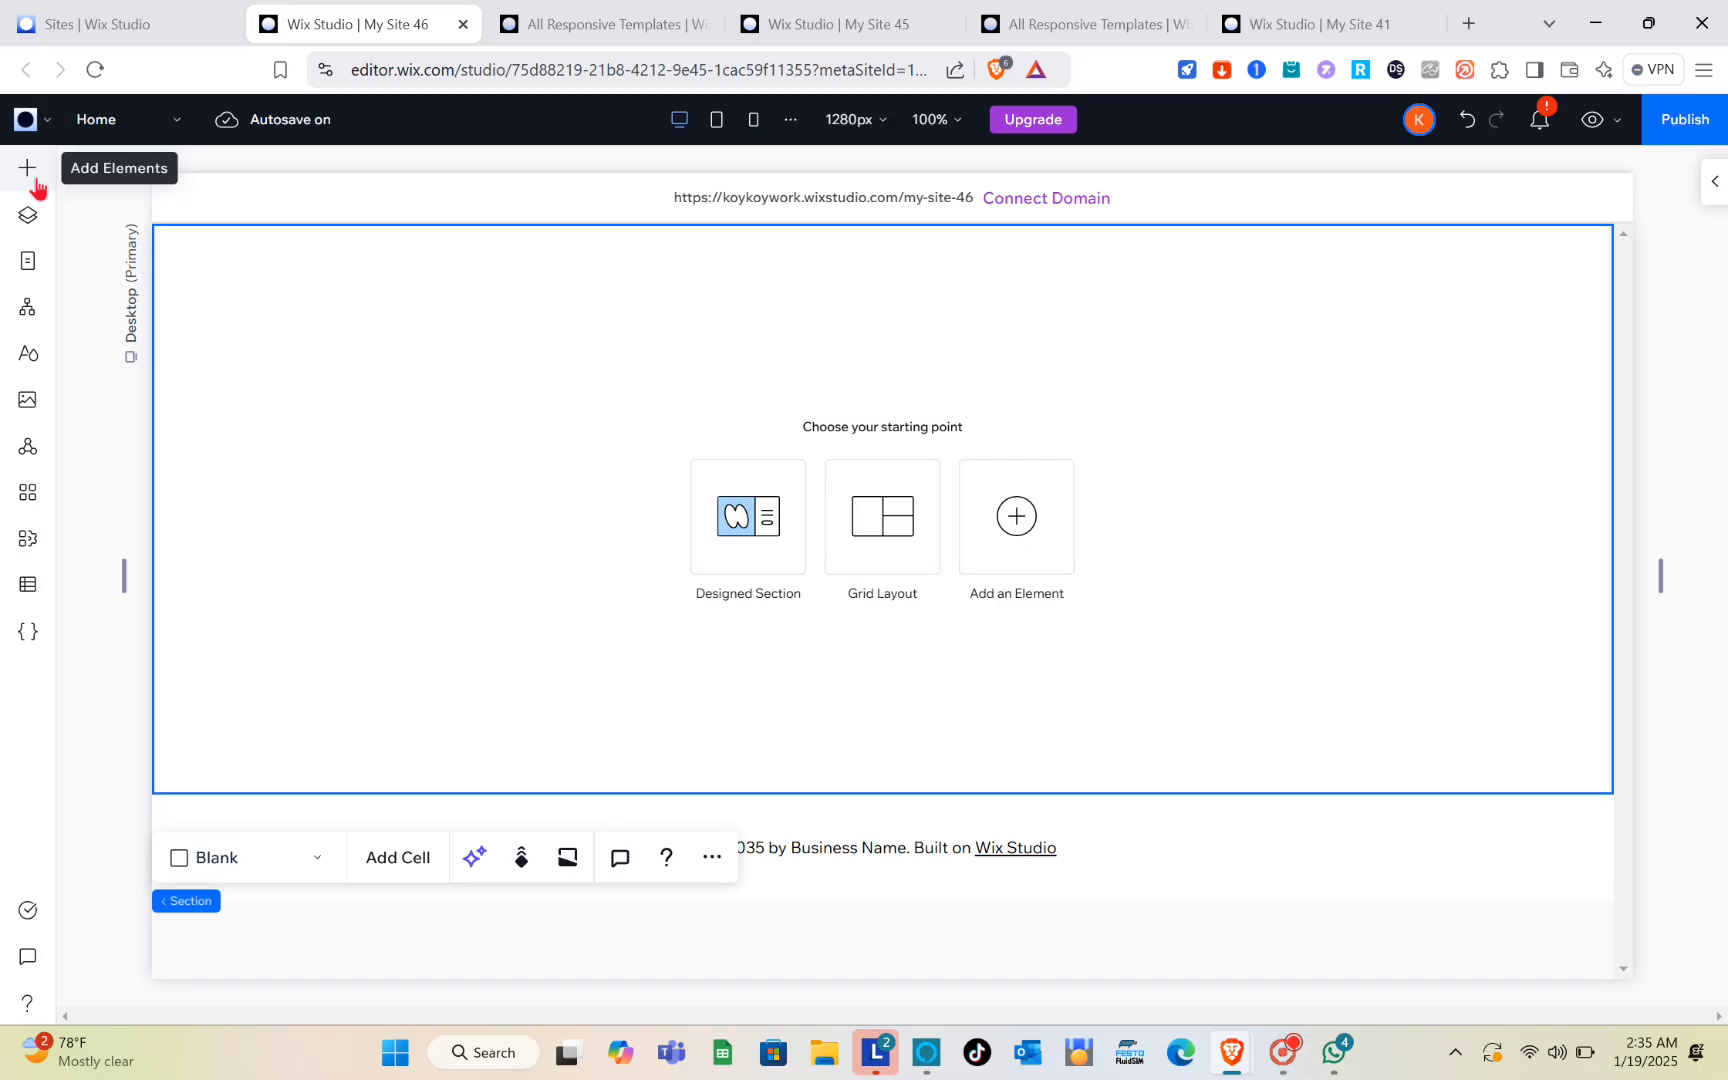
pyautogui.click(28, 168)
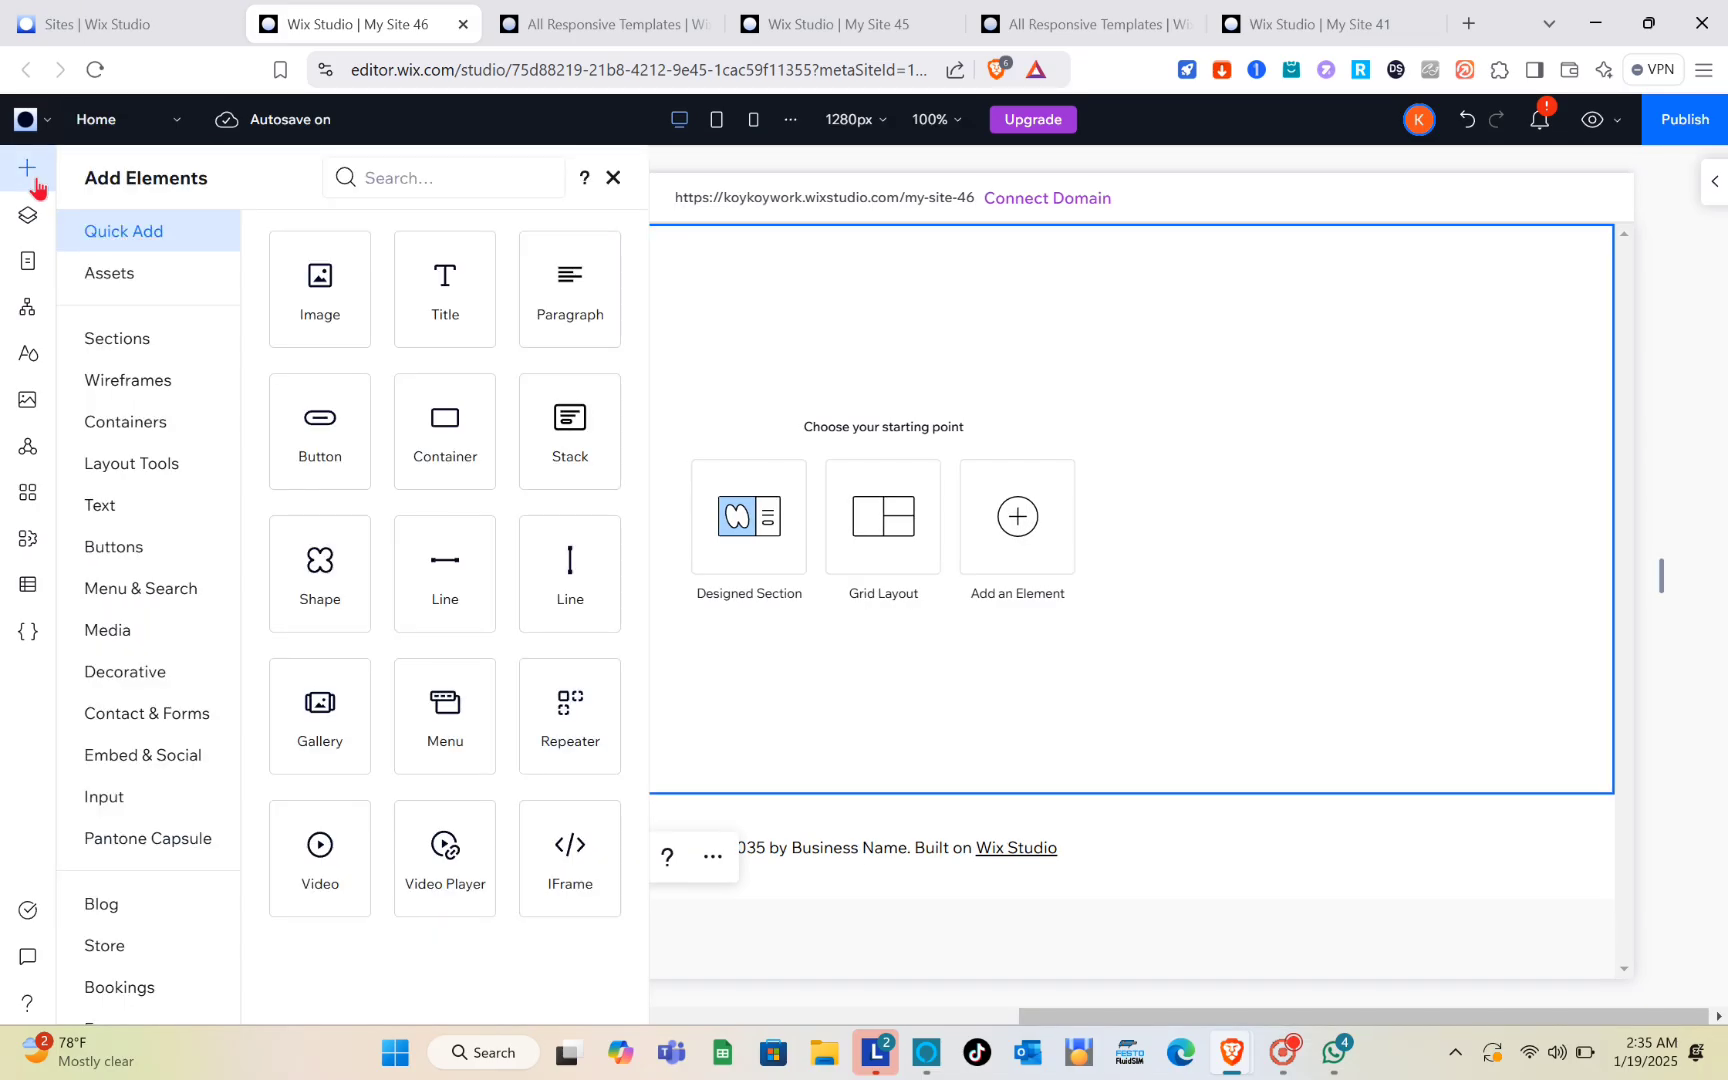
pyautogui.click(134, 358)
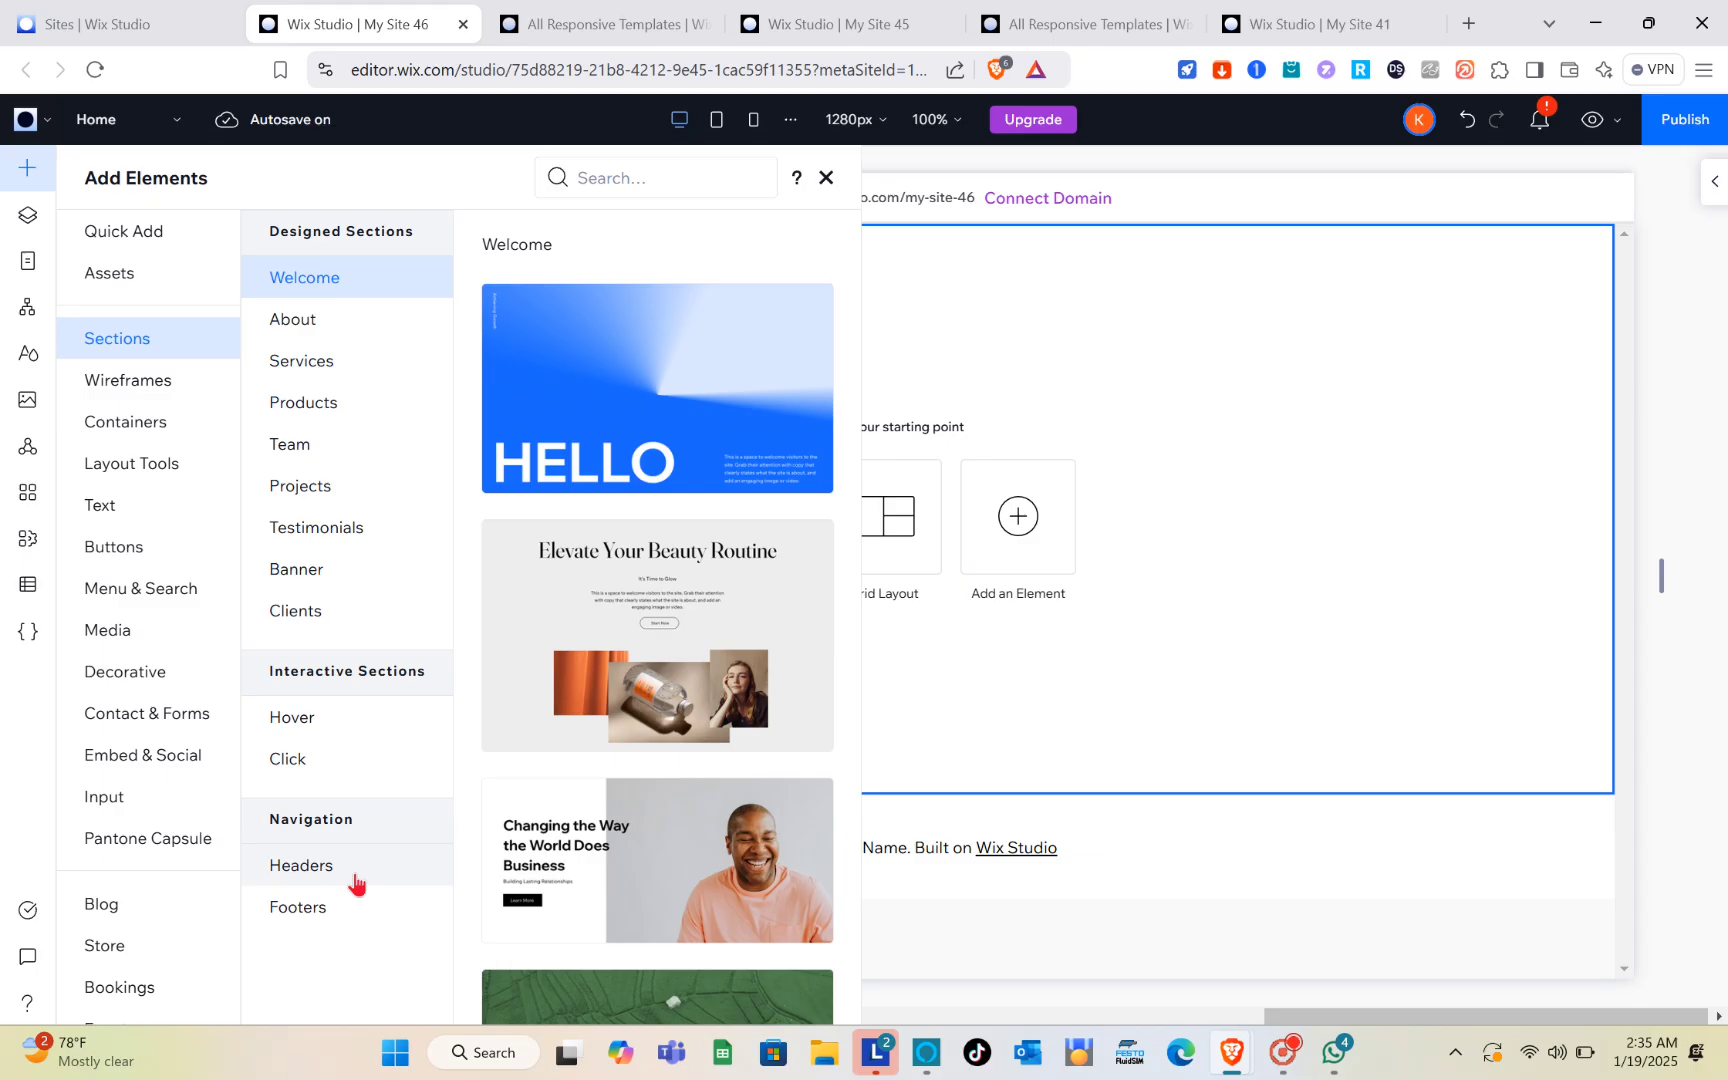
pyautogui.click(415, 845)
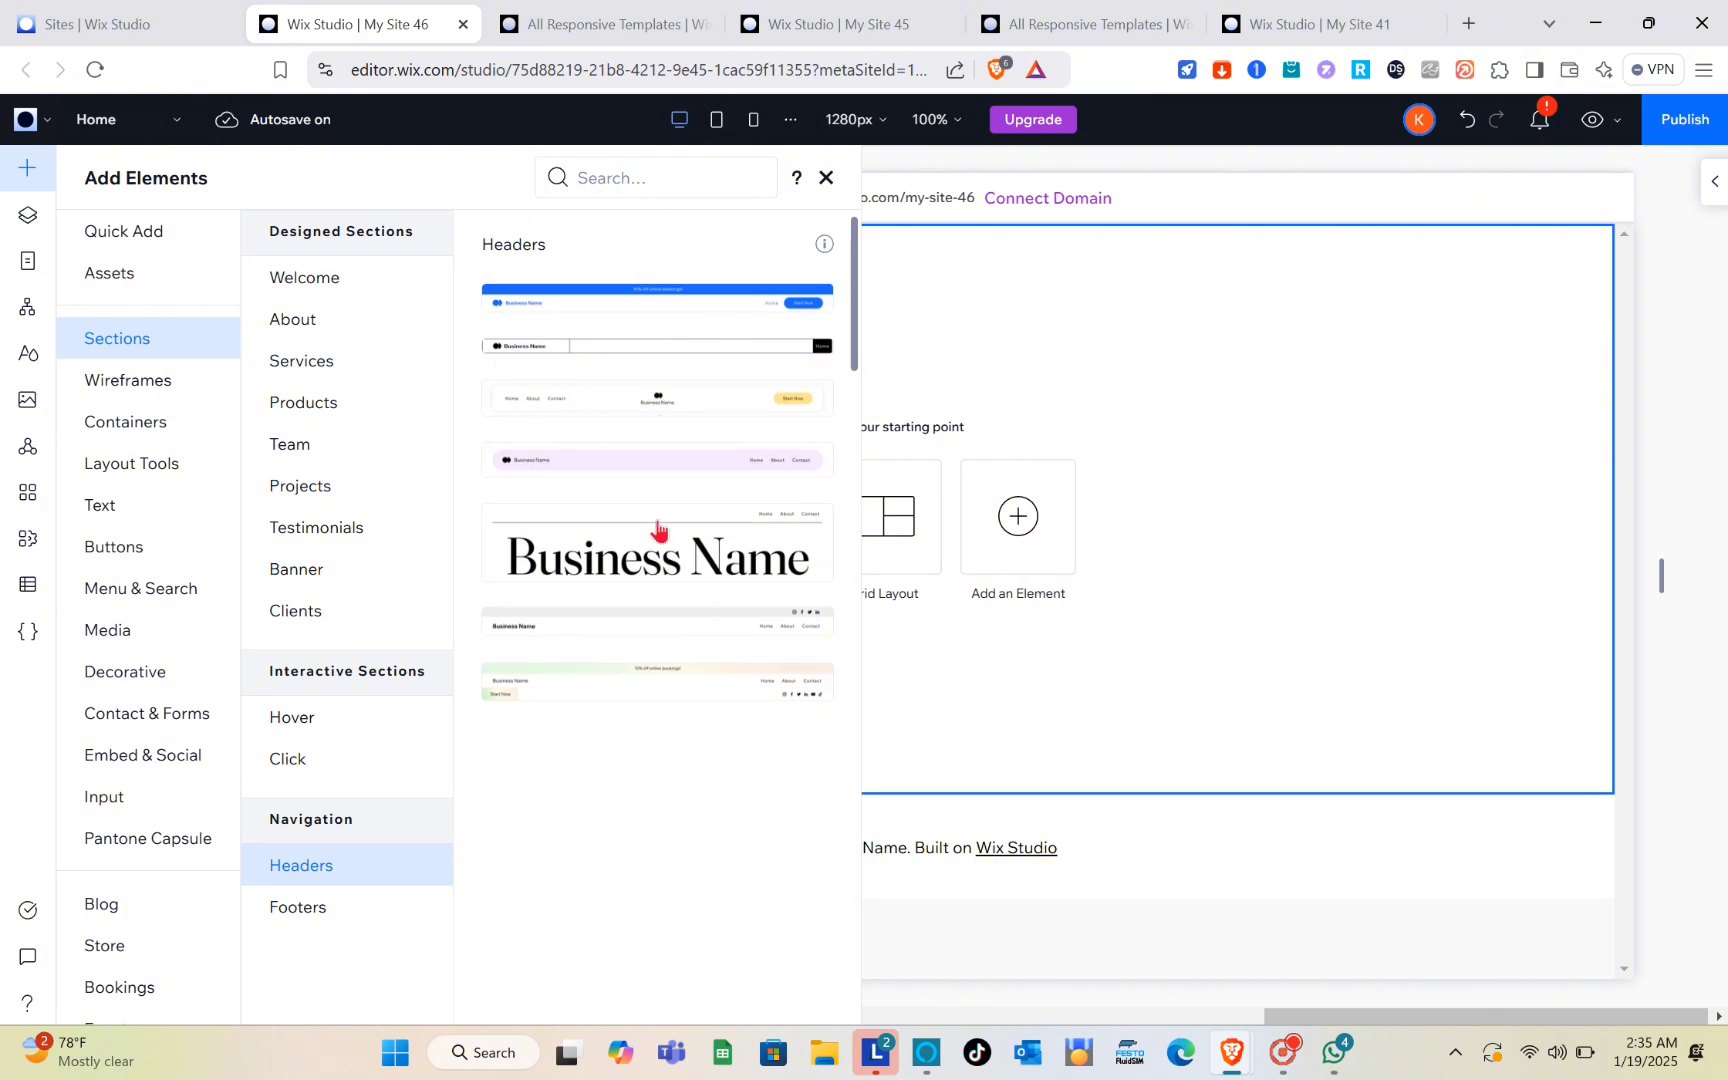
pyautogui.moveTo(577, 353); pyautogui.dragTo(1062, 245)
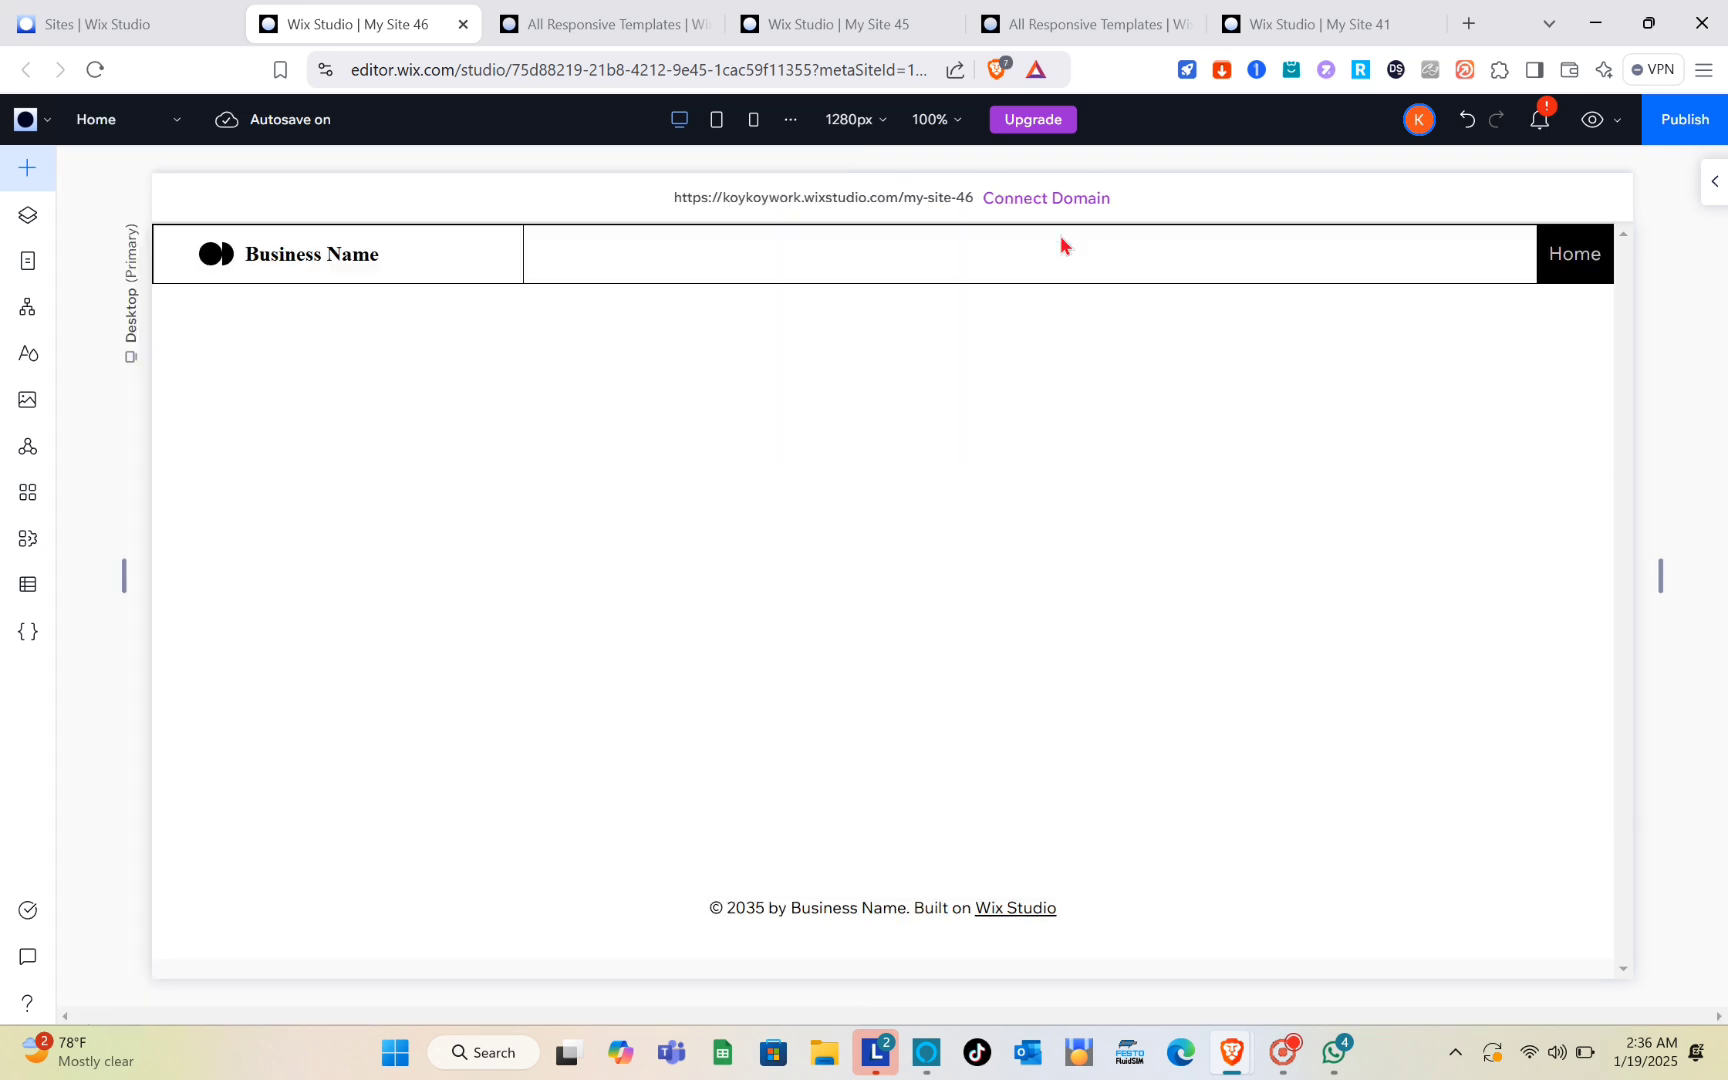
pyautogui.click(913, 284)
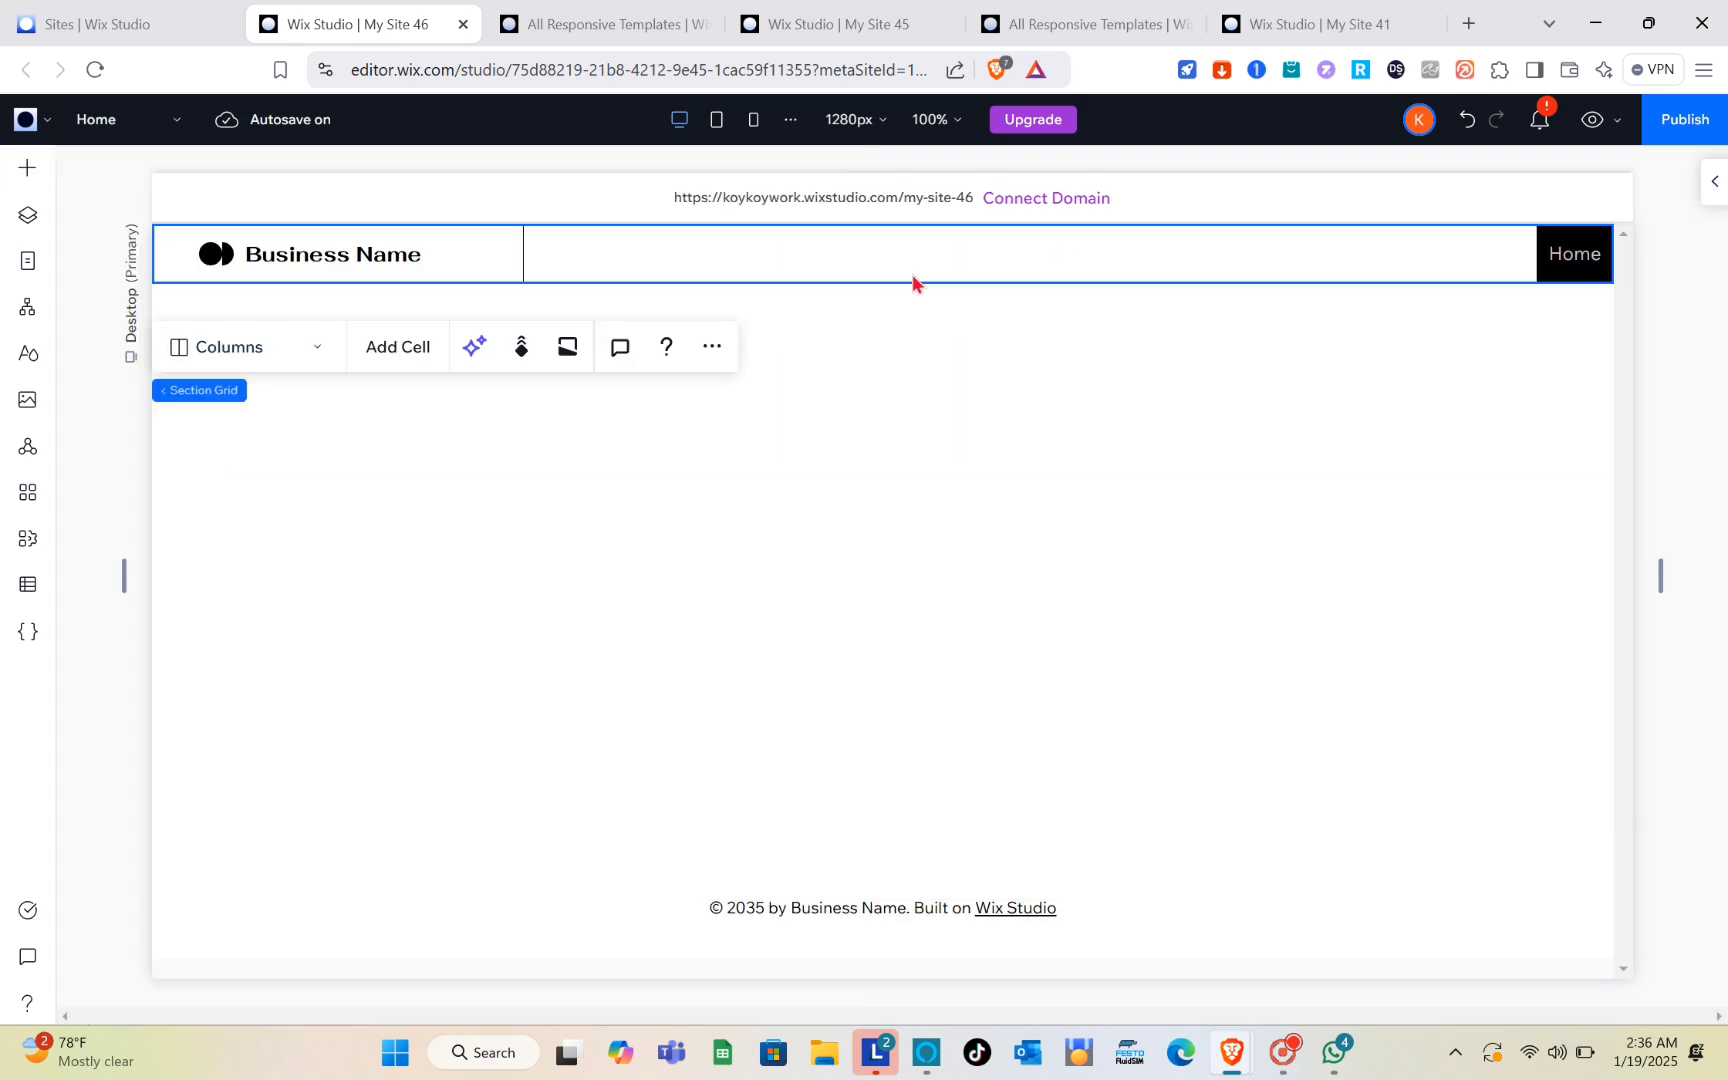
# Step: Delete the Business Name text from the new header and undo the deletion
pyautogui.click(600, 205)
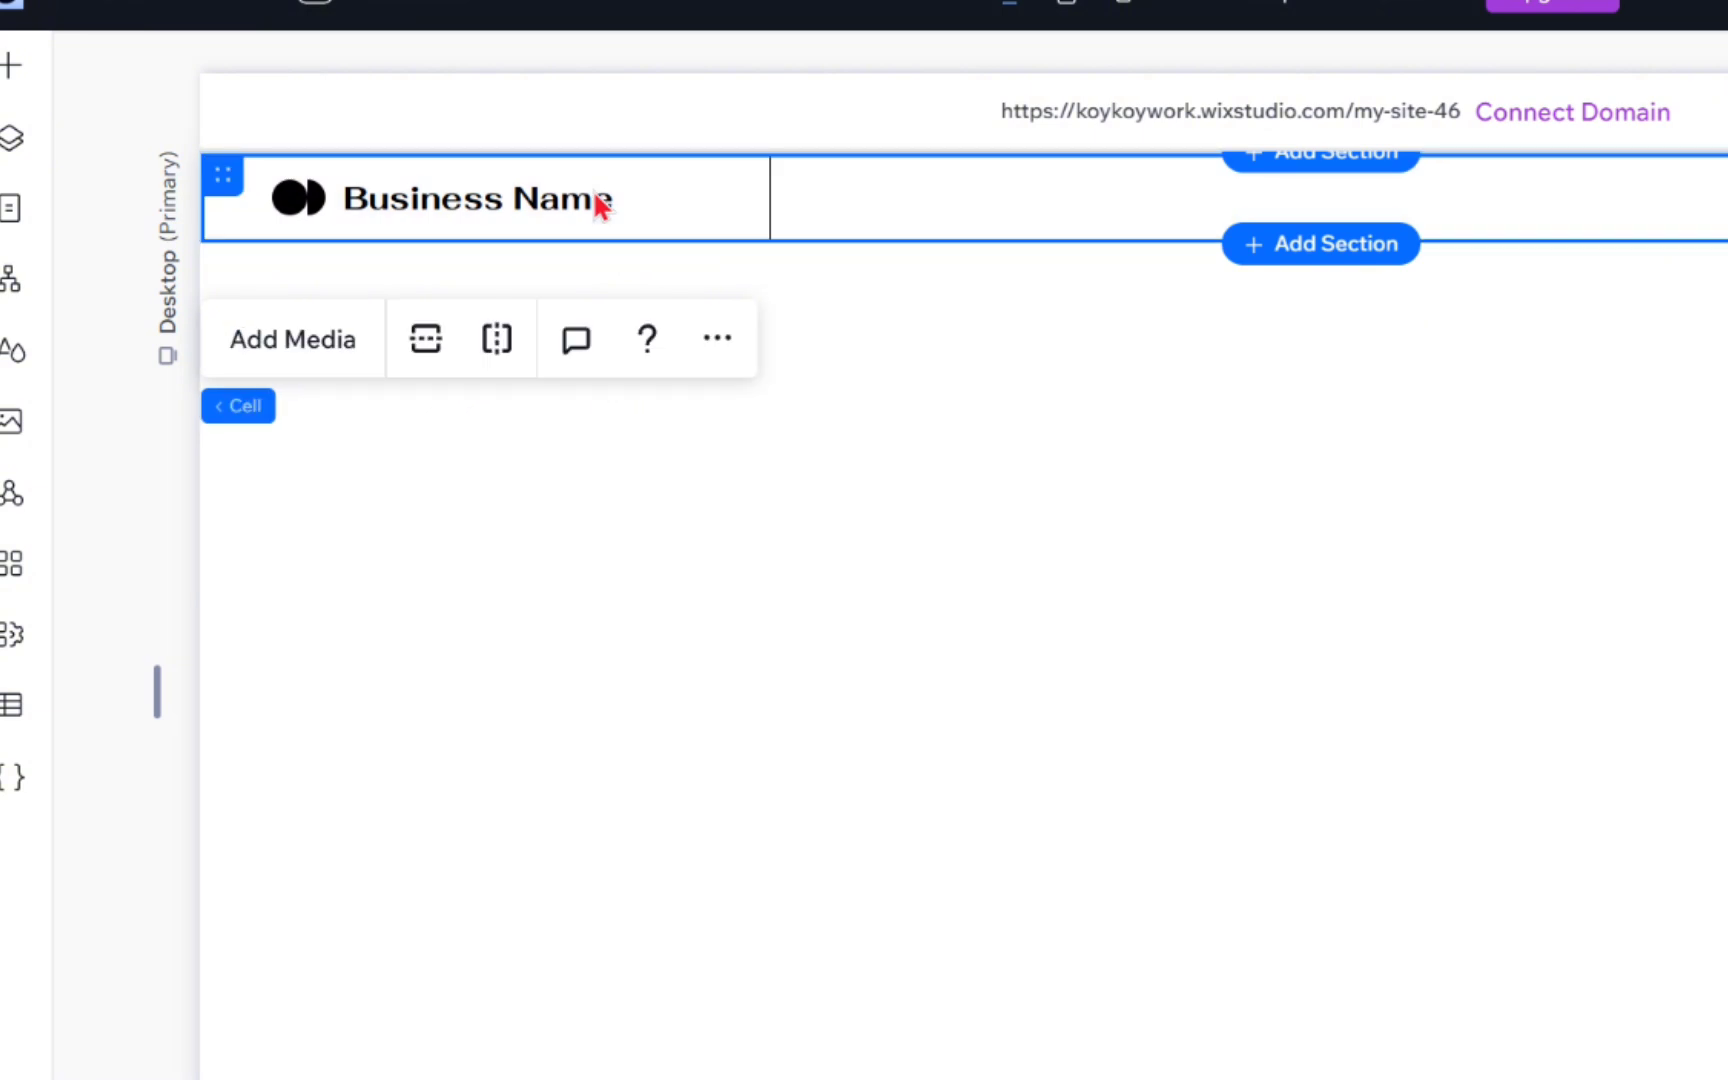
pyautogui.click(593, 203)
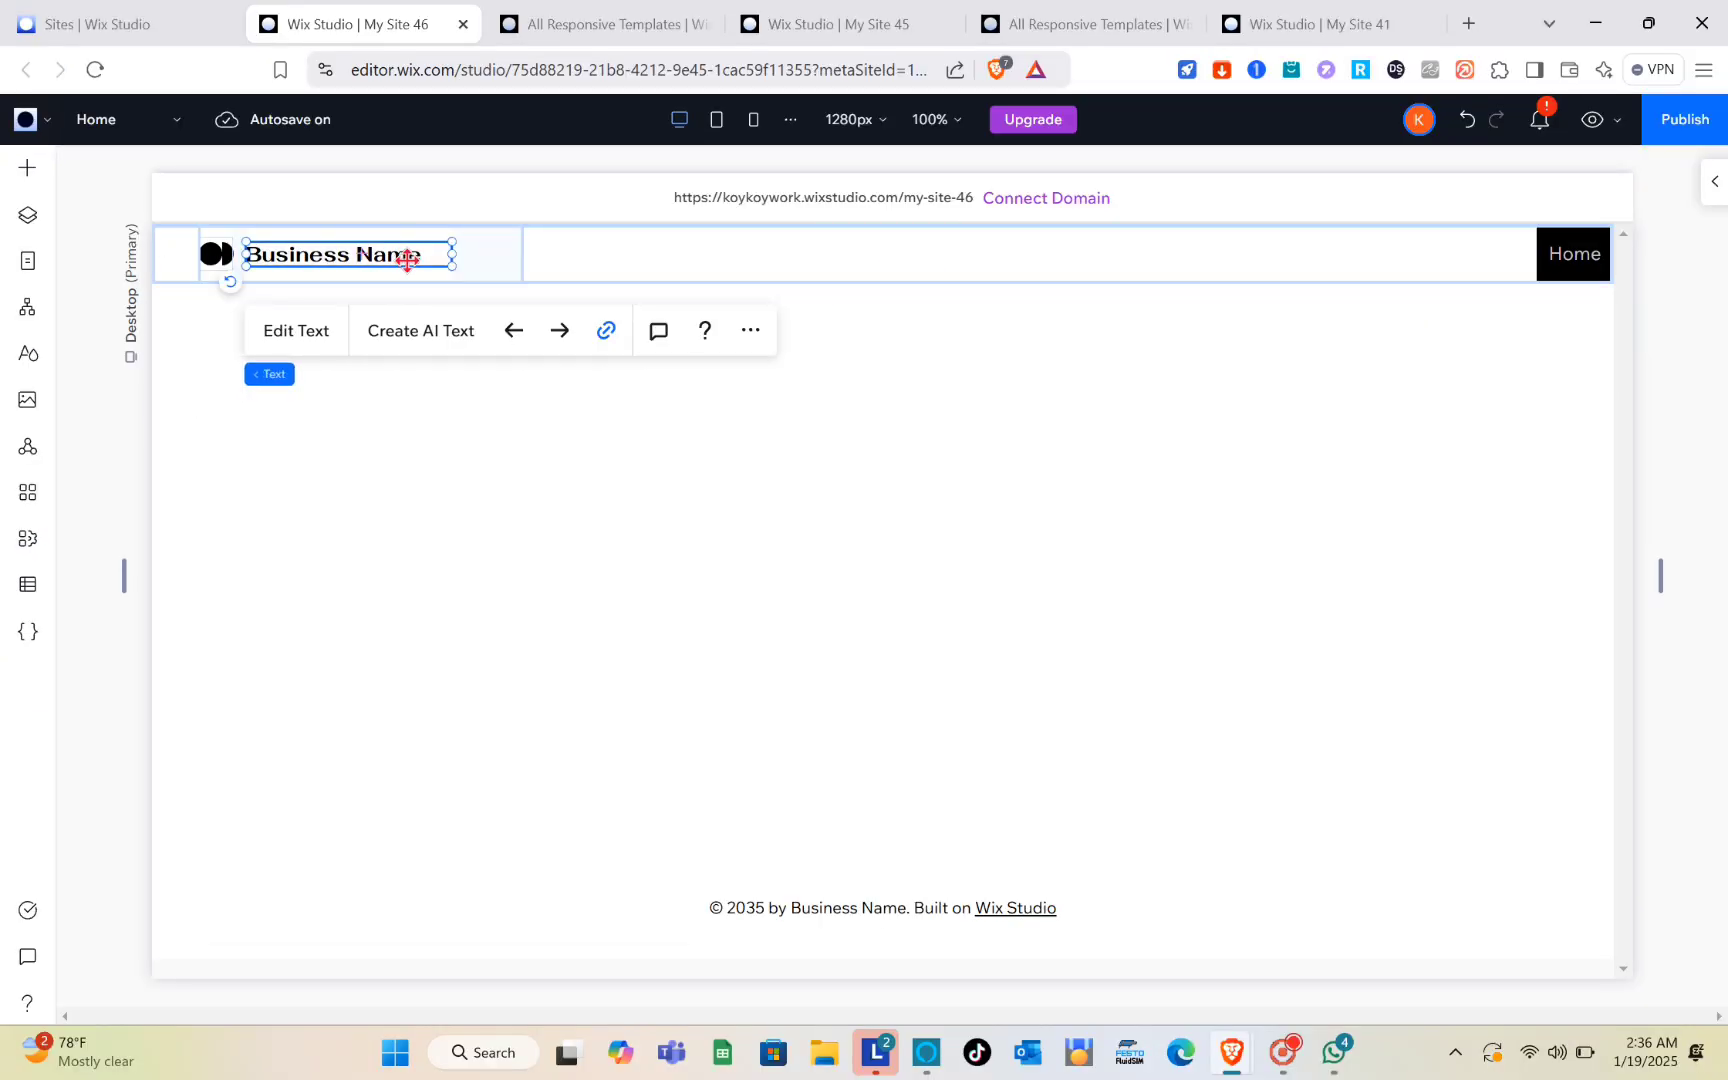
pyautogui.press('Delete')
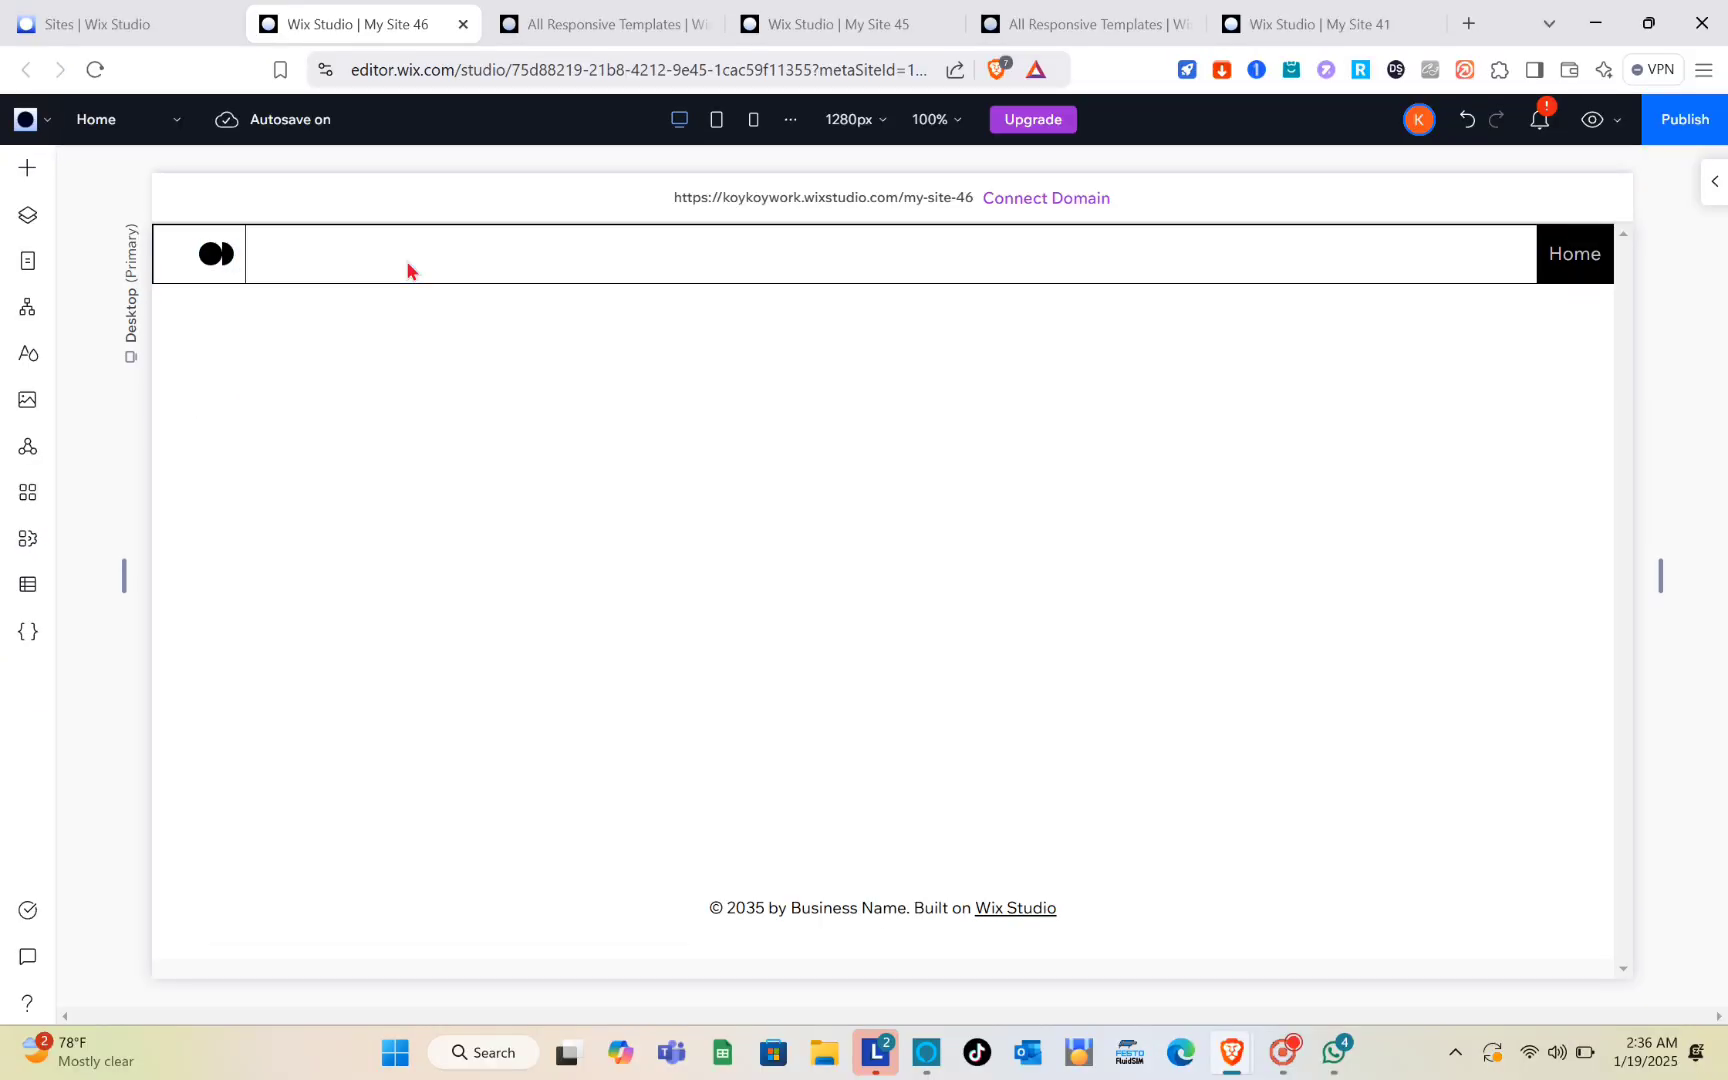
pyautogui.click(407, 261)
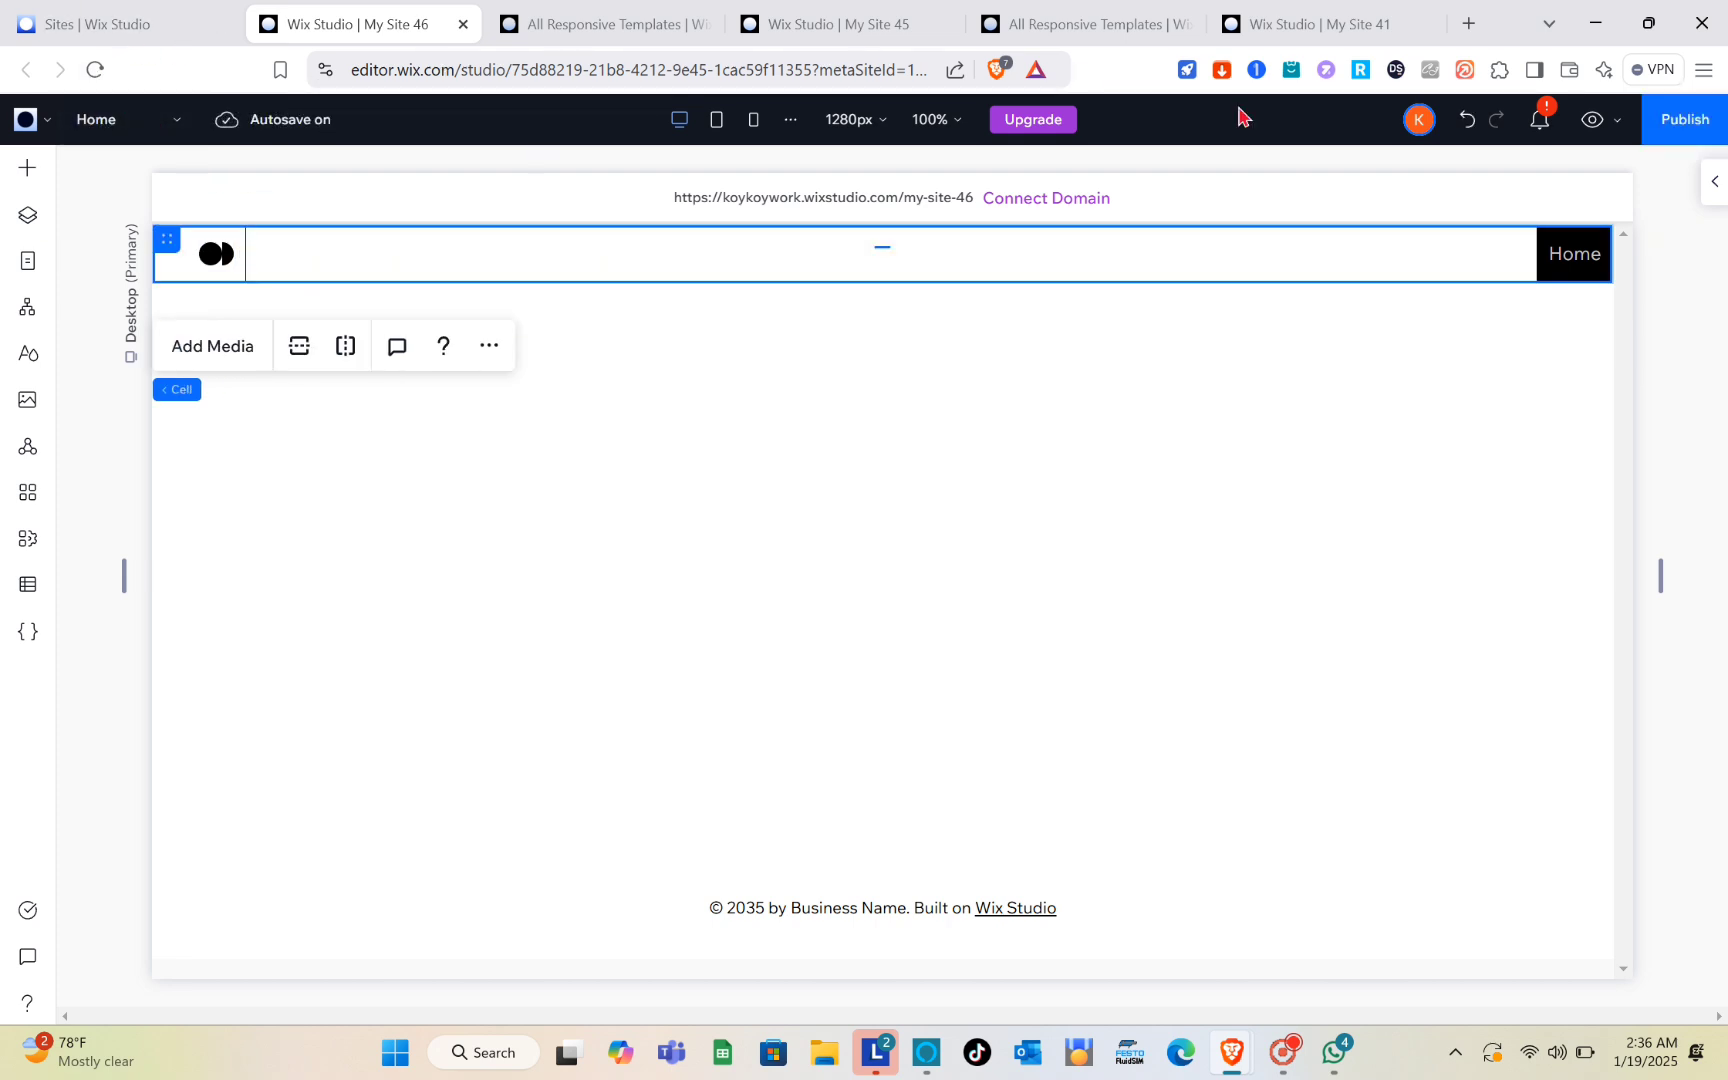
pyautogui.click(1467, 119)
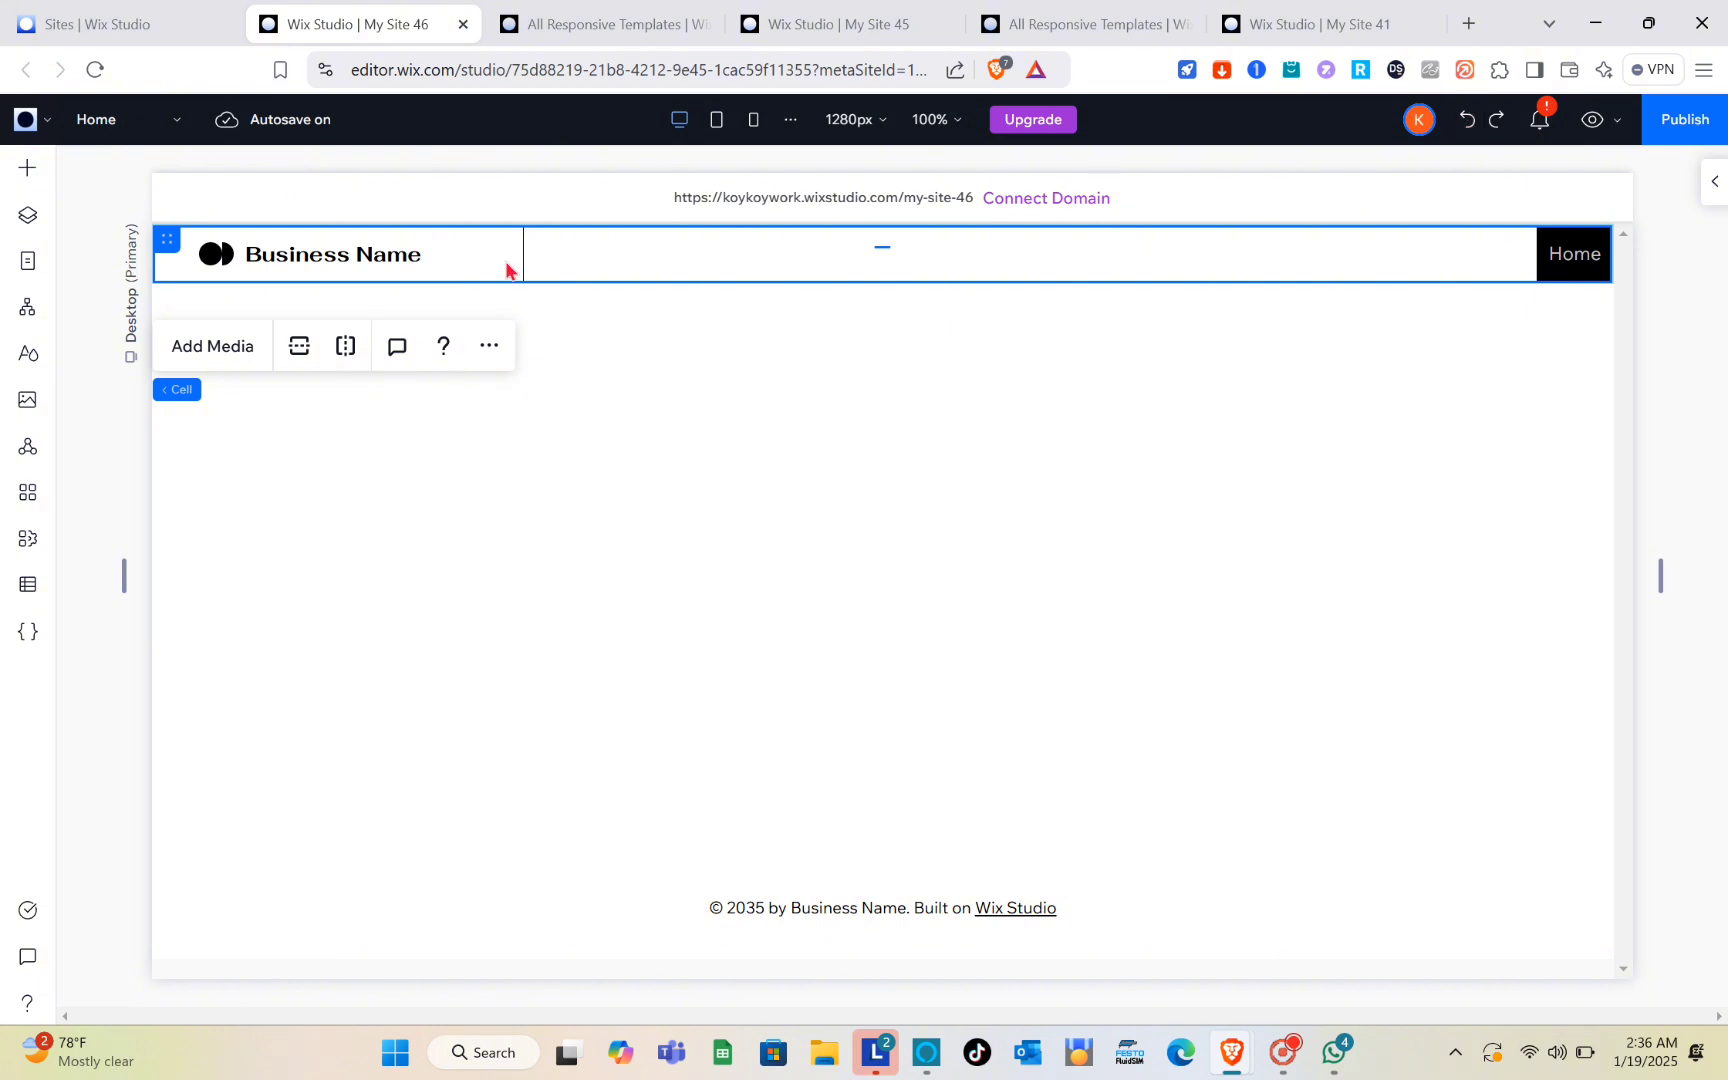
# Step: Replace the Business Name text in the header with HEADER and select the logo vector art beside it
pyautogui.click(390, 263)
pyautogui.click(388, 262)
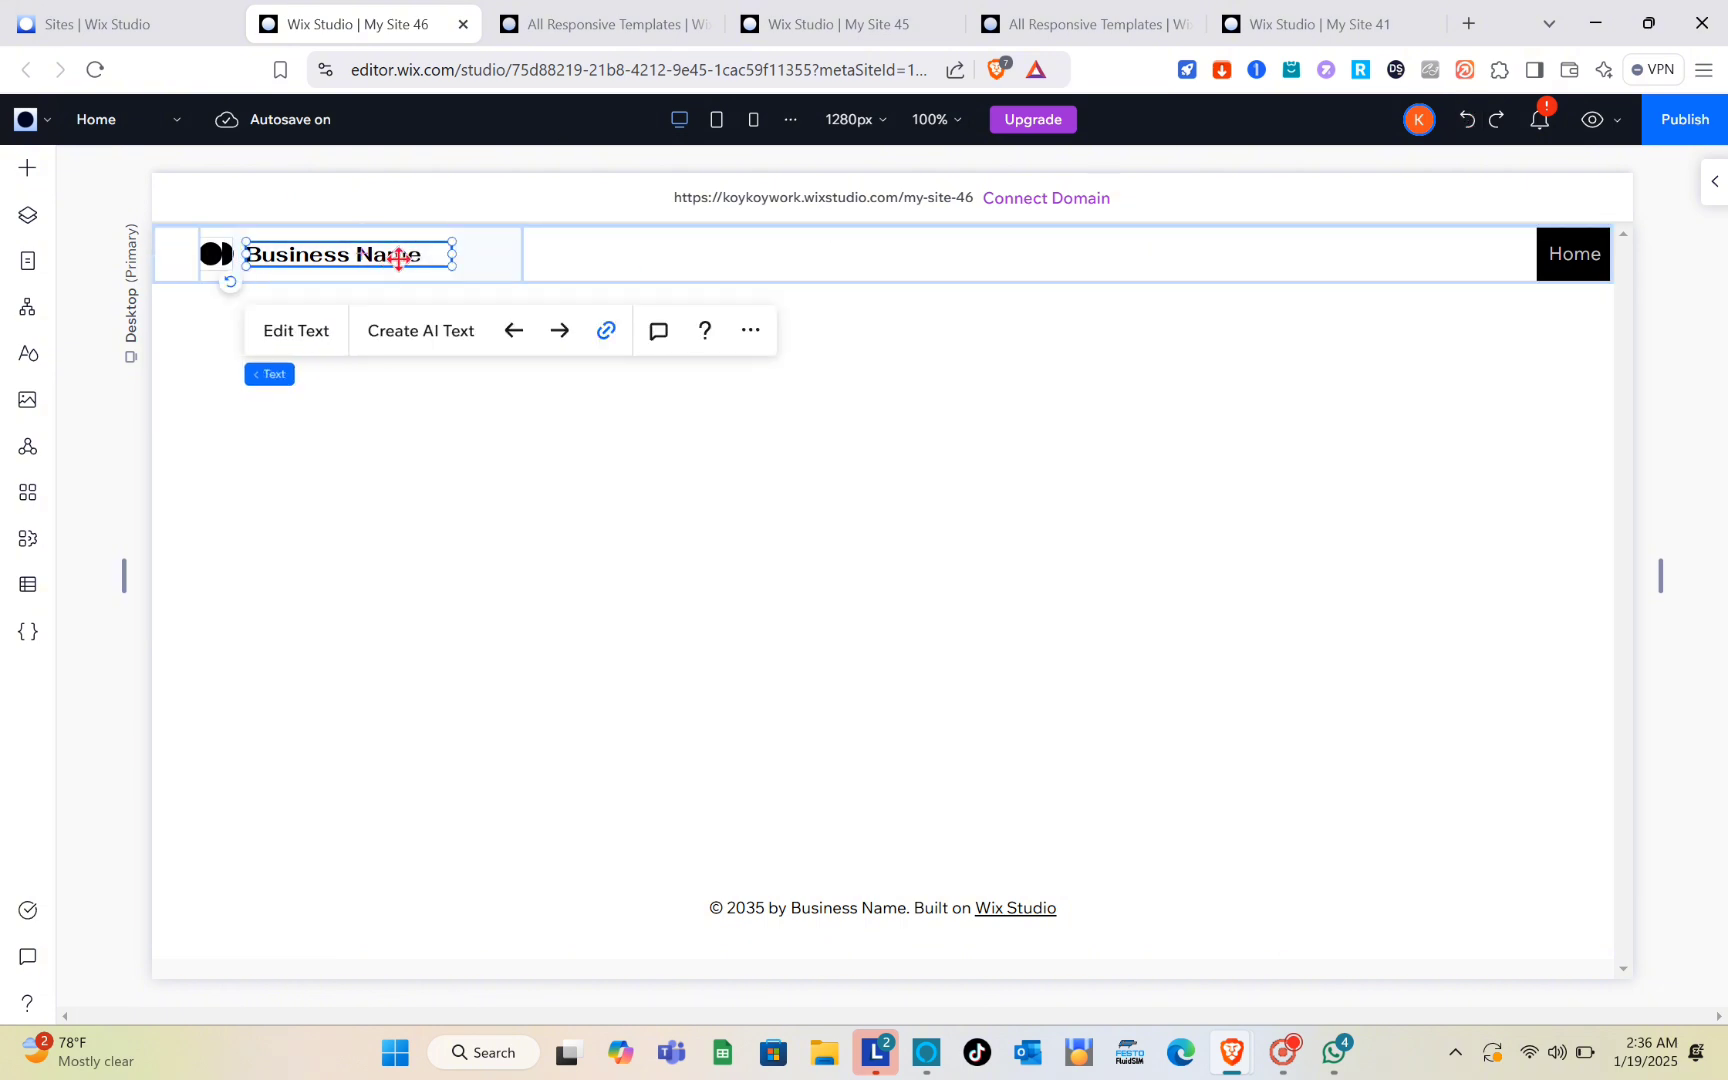
pyautogui.doubleClick(399, 258)
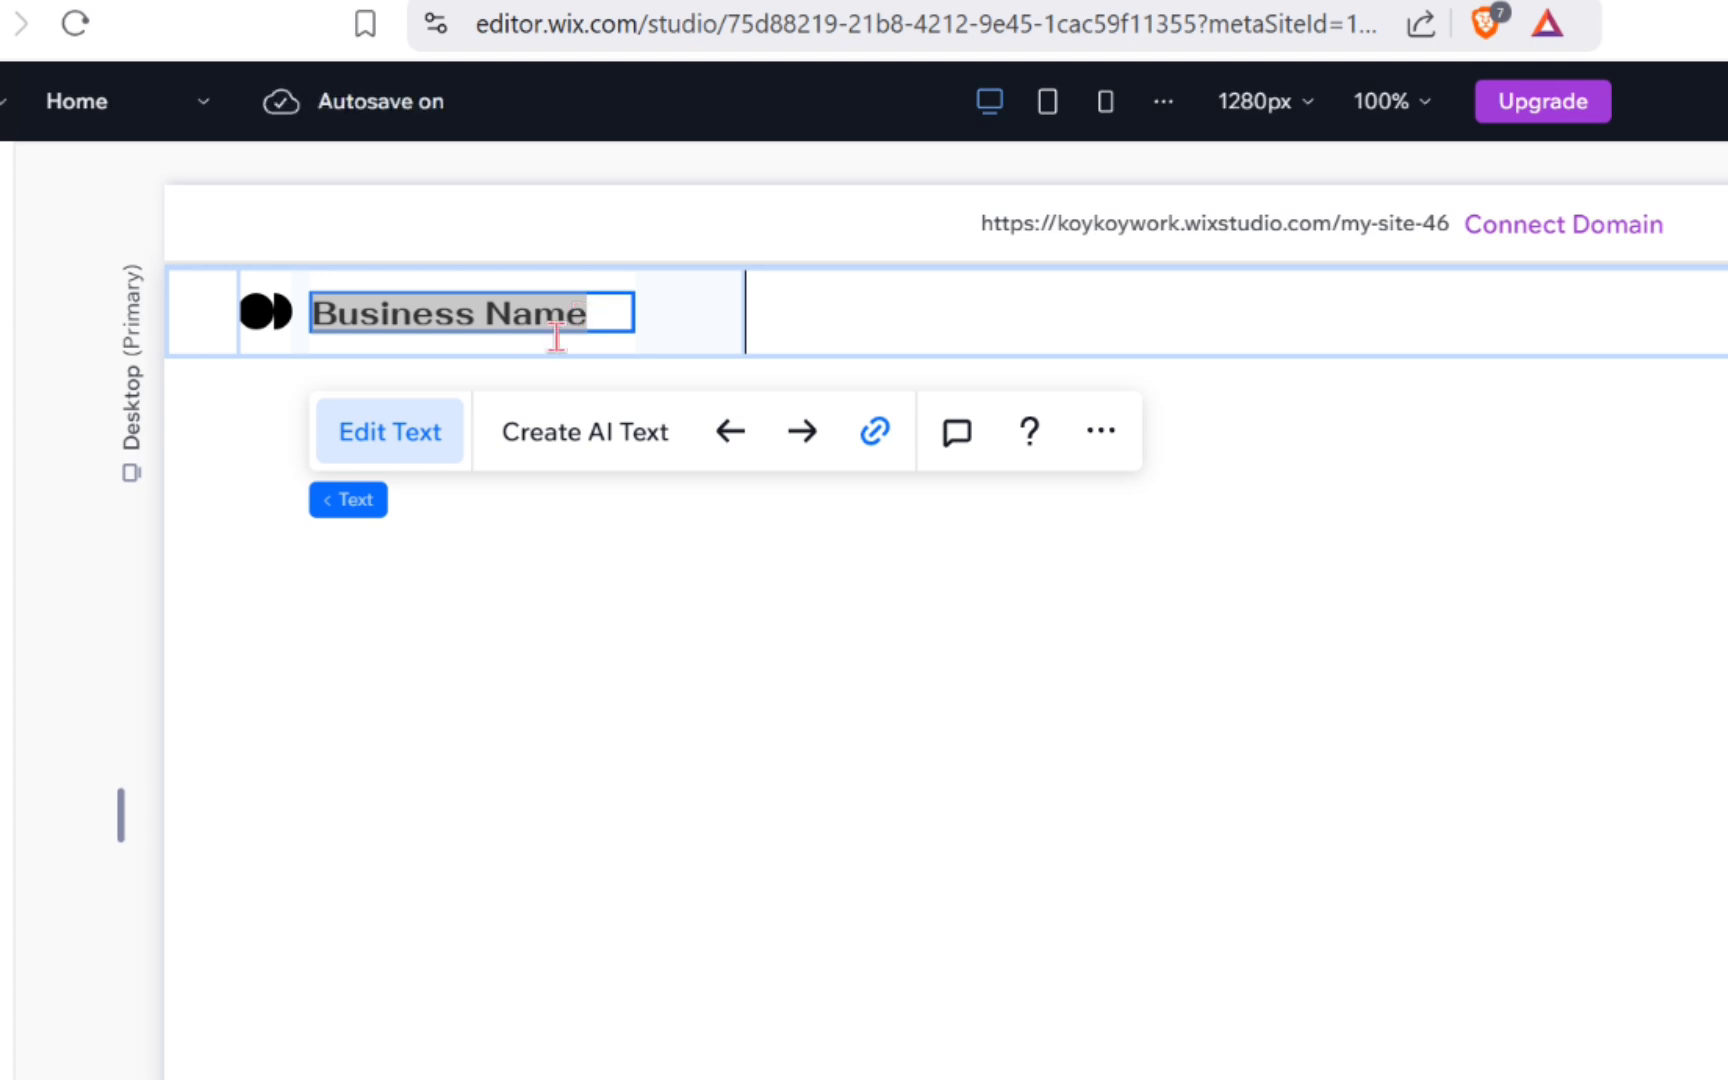
pyautogui.click(384, 436)
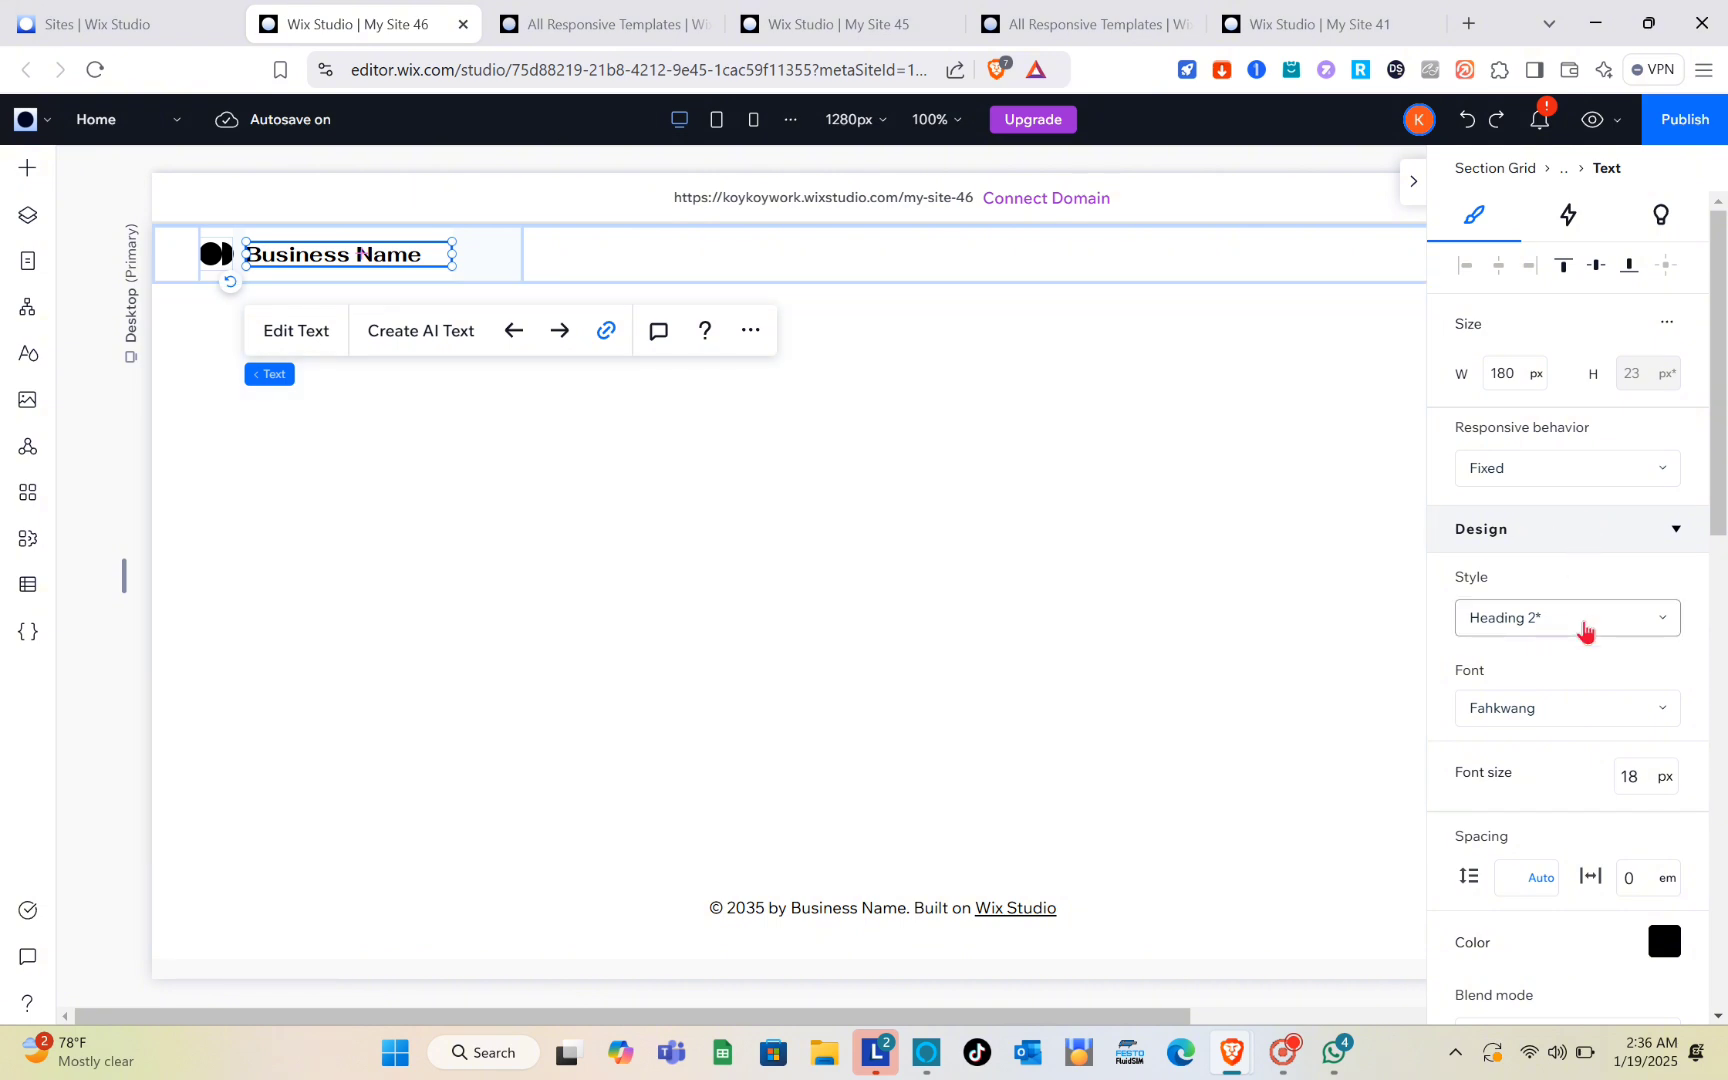
pyautogui.scroll(-3, 1585, 629)
pyautogui.scroll(3, 1585, 629)
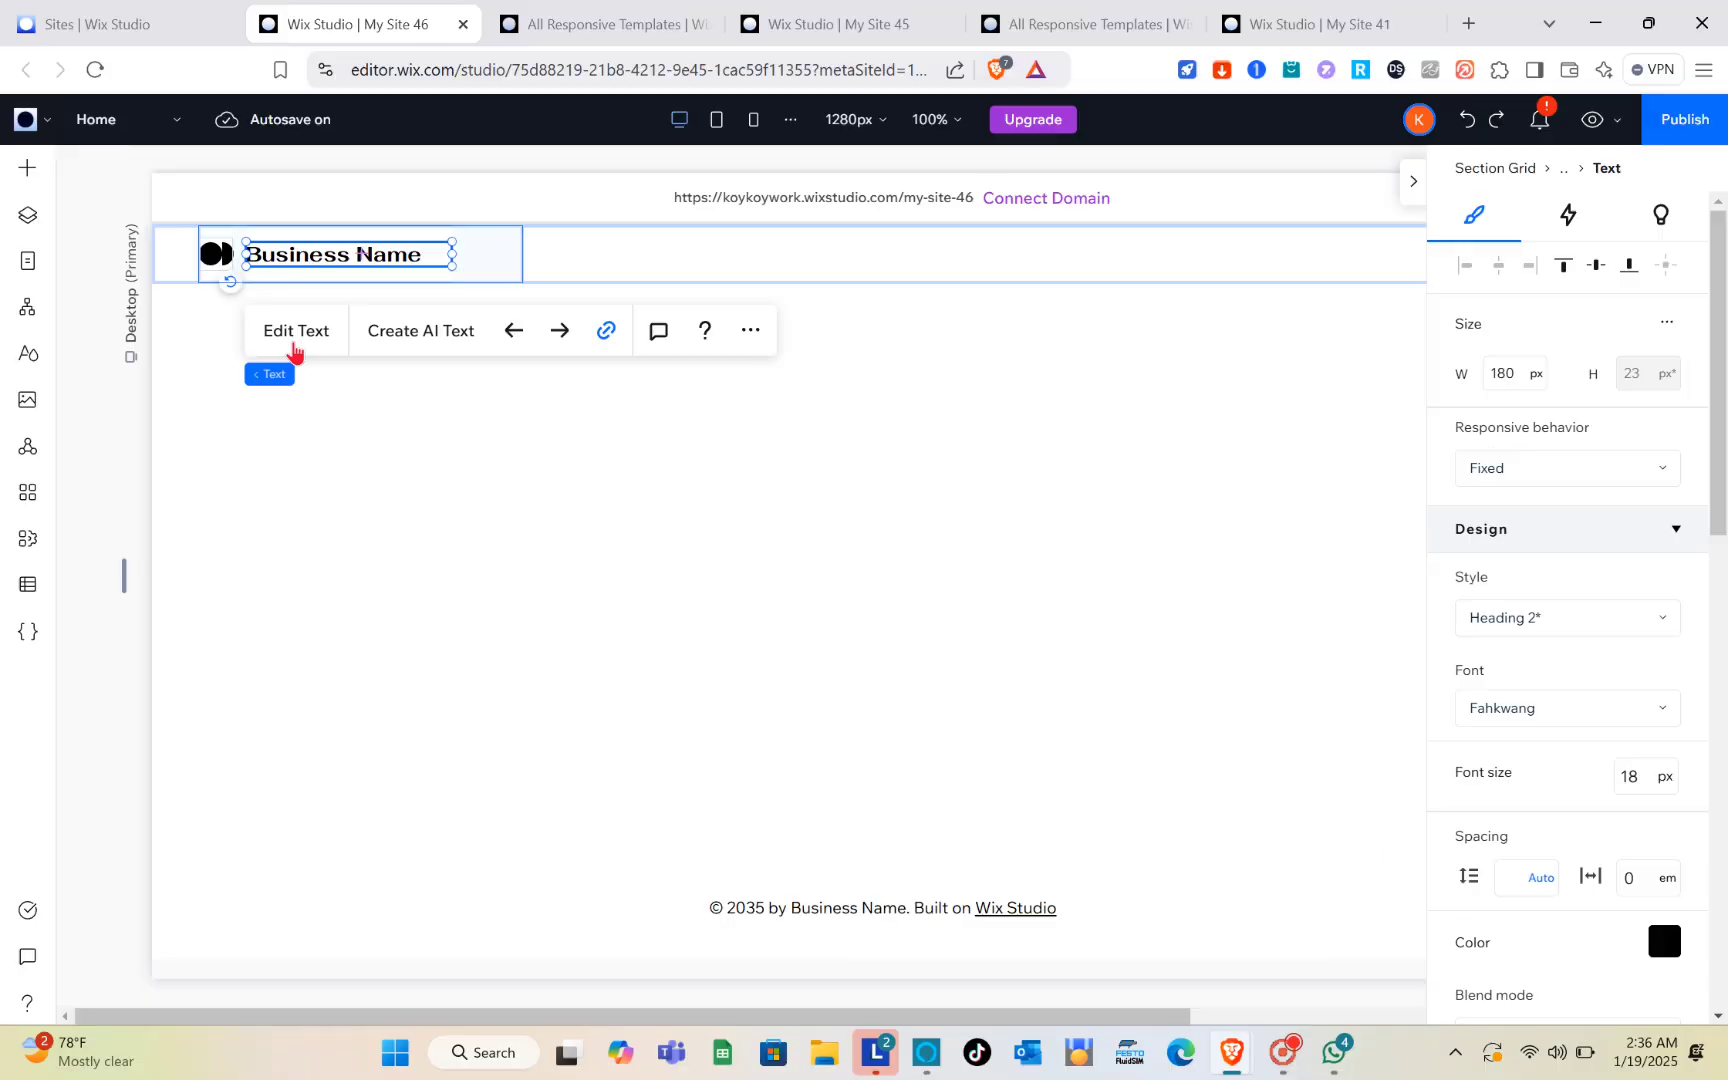
pyautogui.click(293, 350)
pyautogui.write('H')
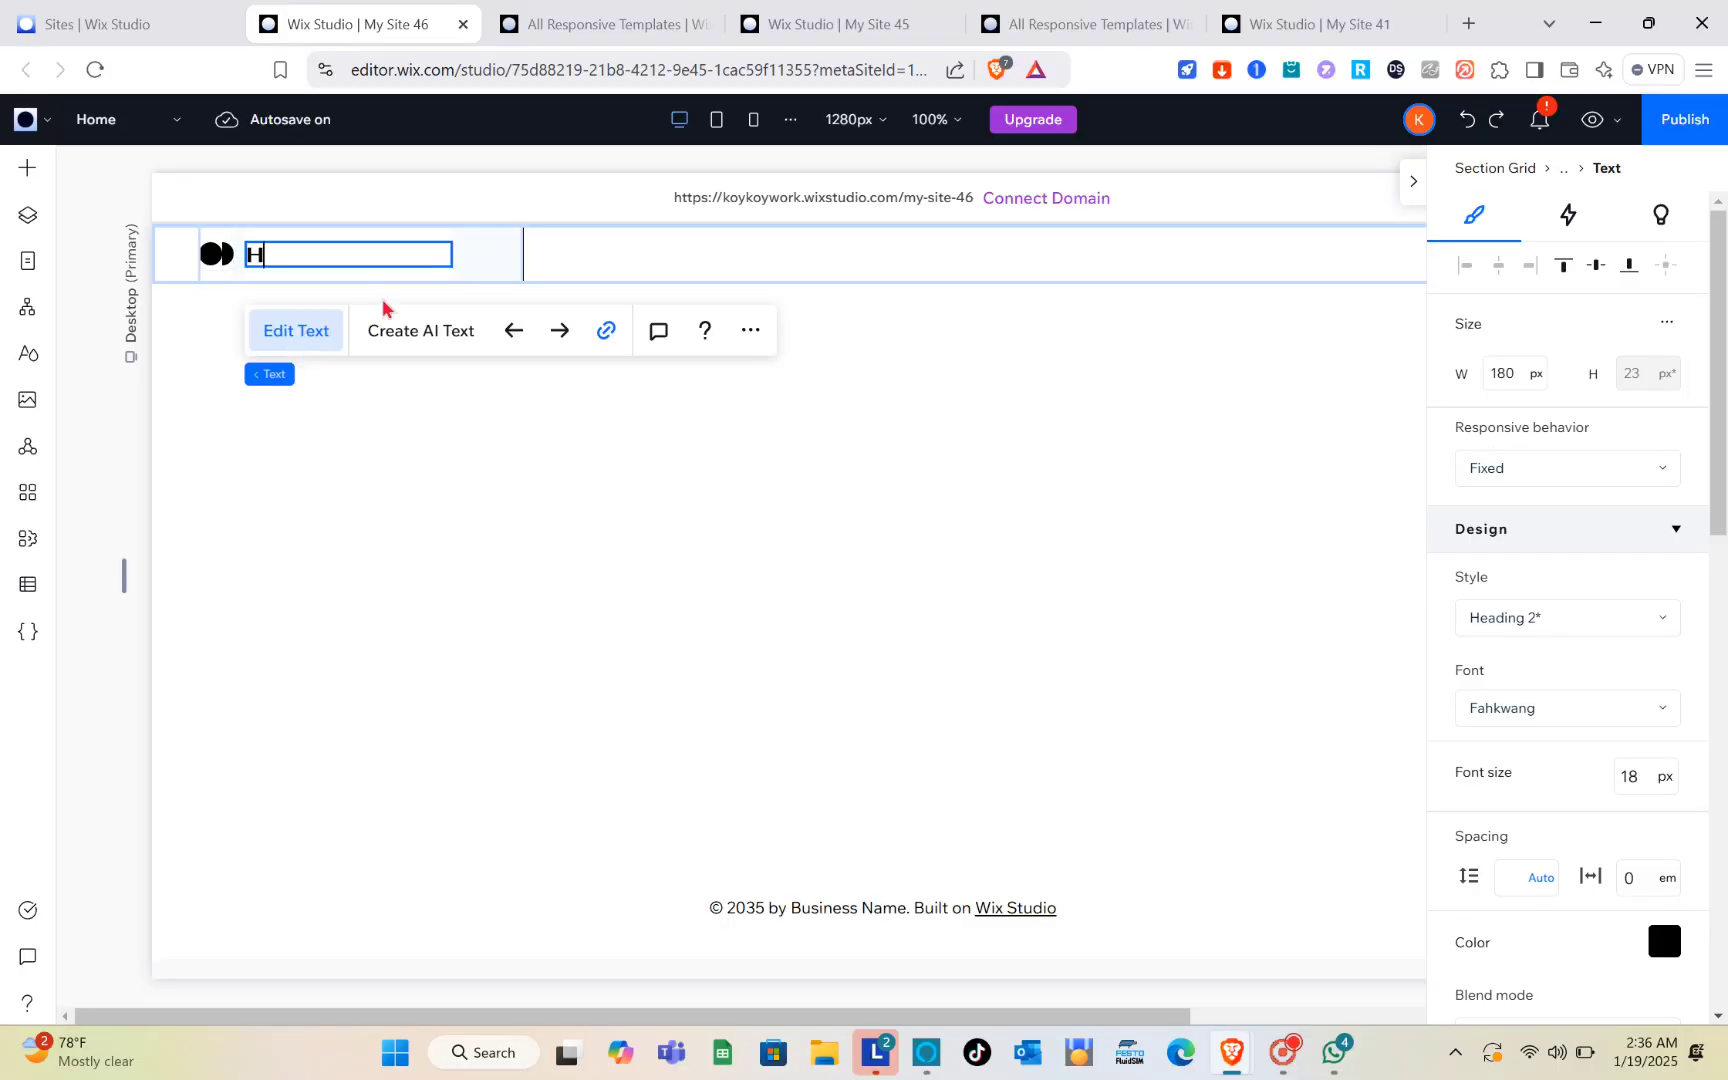
pyautogui.write('EADER')
pyautogui.click(222, 260)
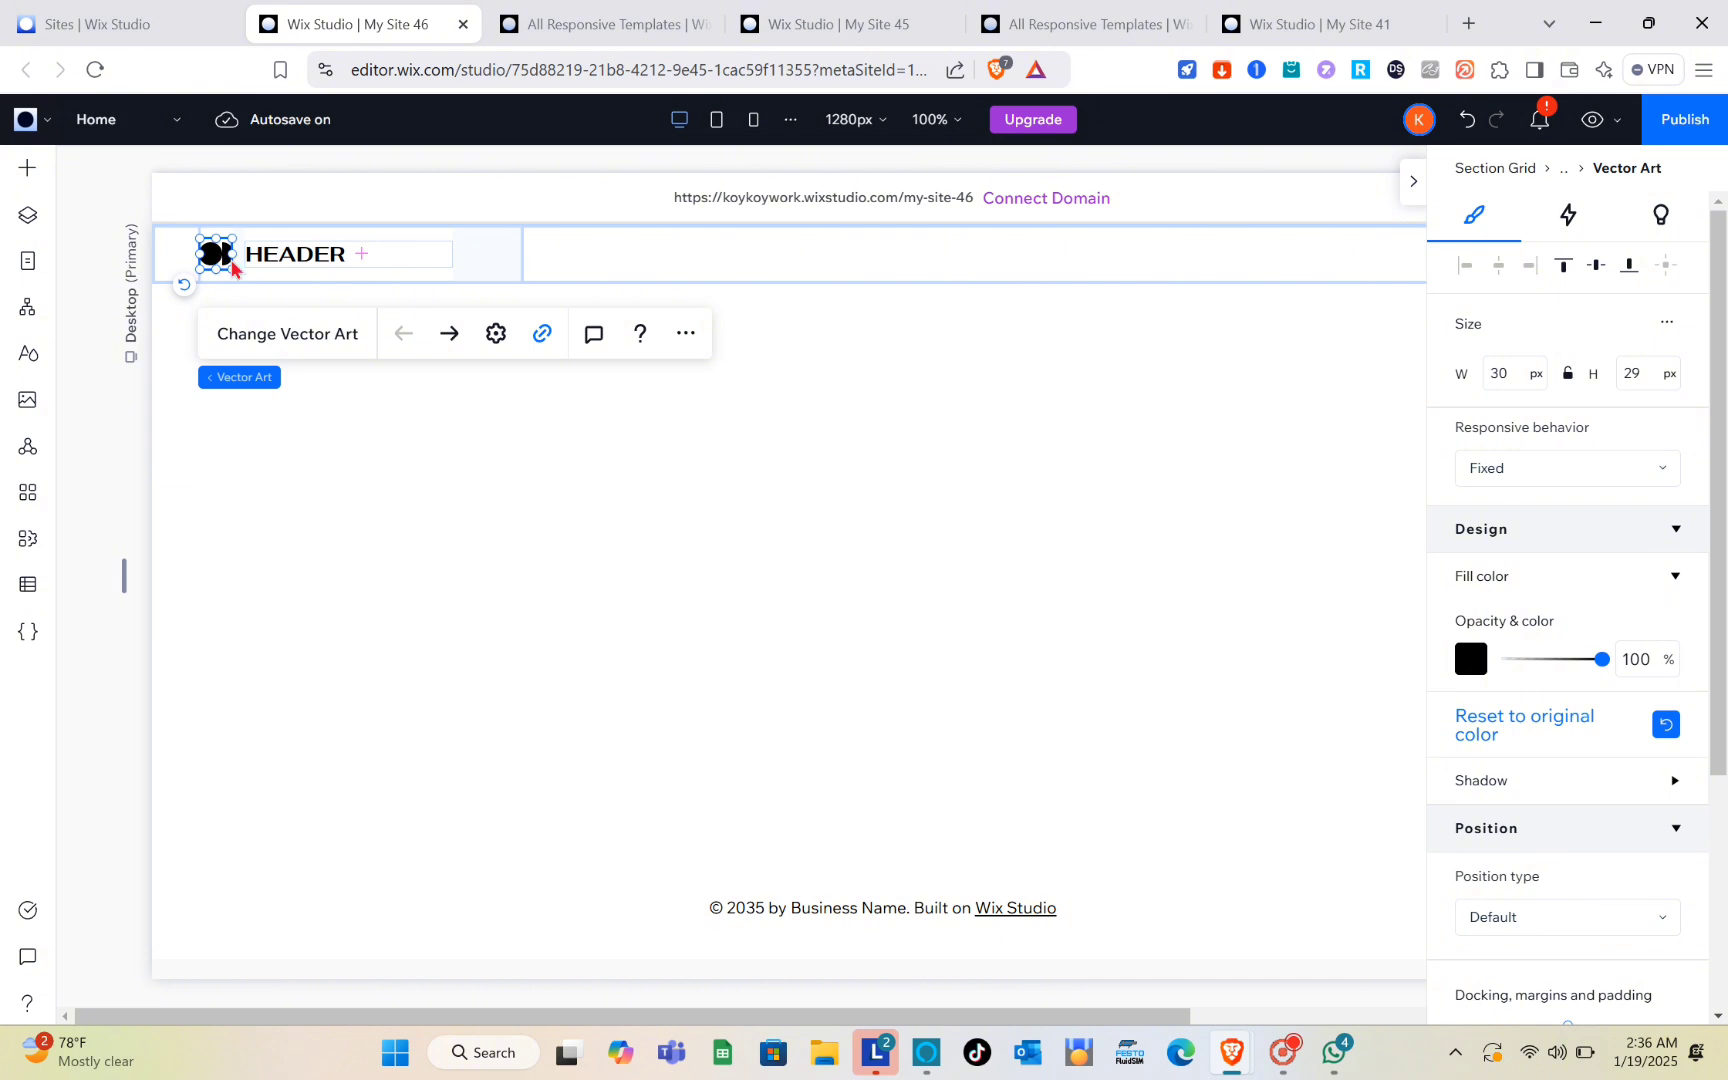
# Step: Replace the header's logo vector art with the Wix raised hand illustration that has a blue and yellow heart on its palm
pyautogui.click(278, 340)
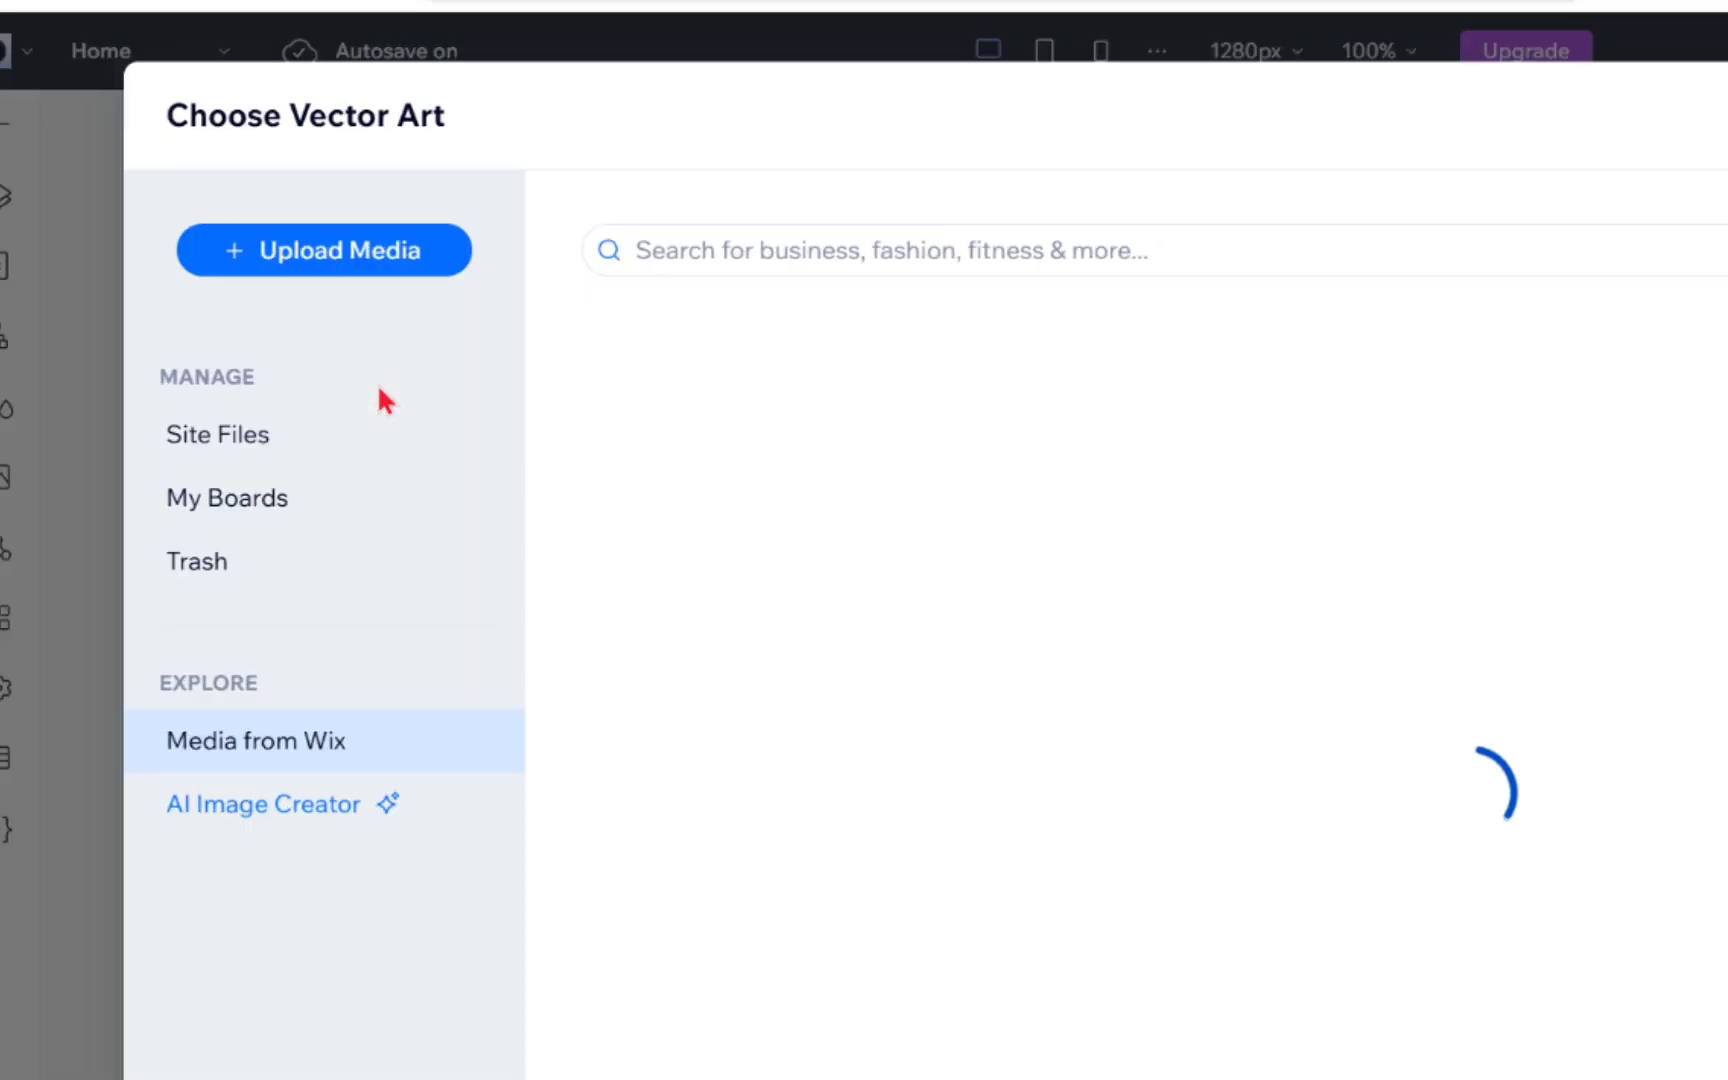
pyautogui.click(345, 268)
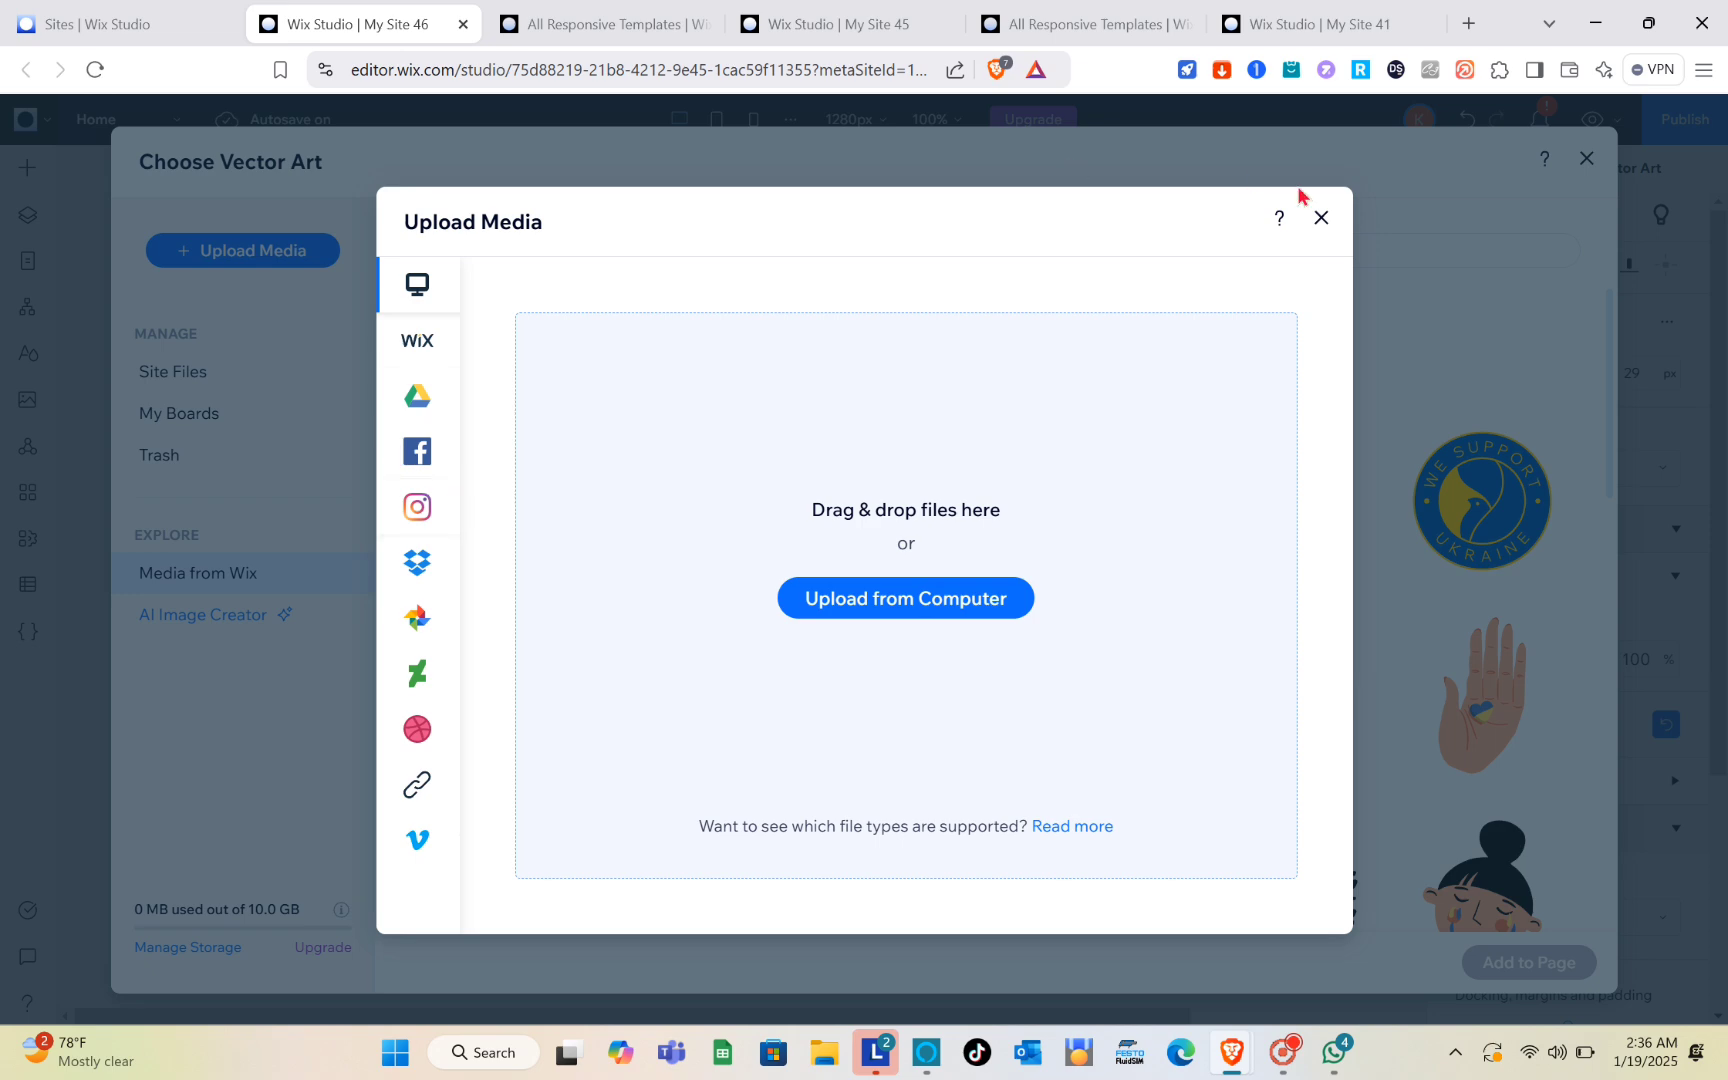
pyautogui.click(1321, 218)
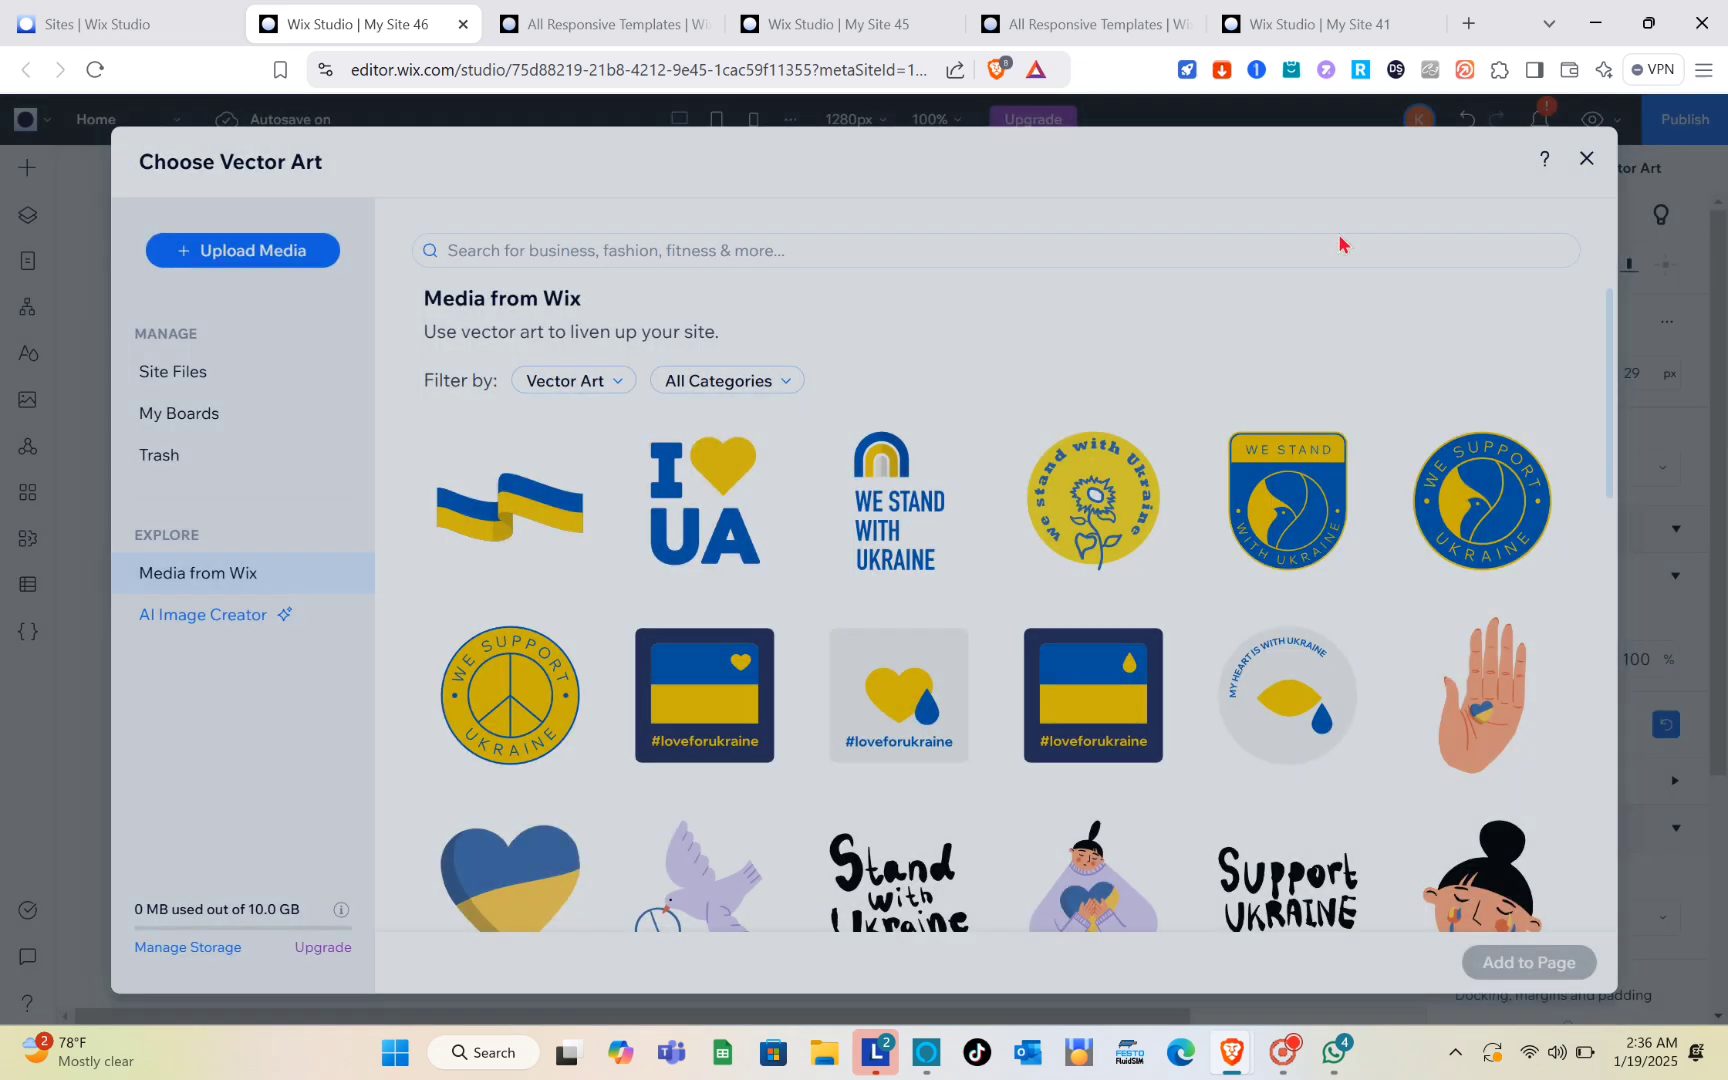
pyautogui.click(1486, 768)
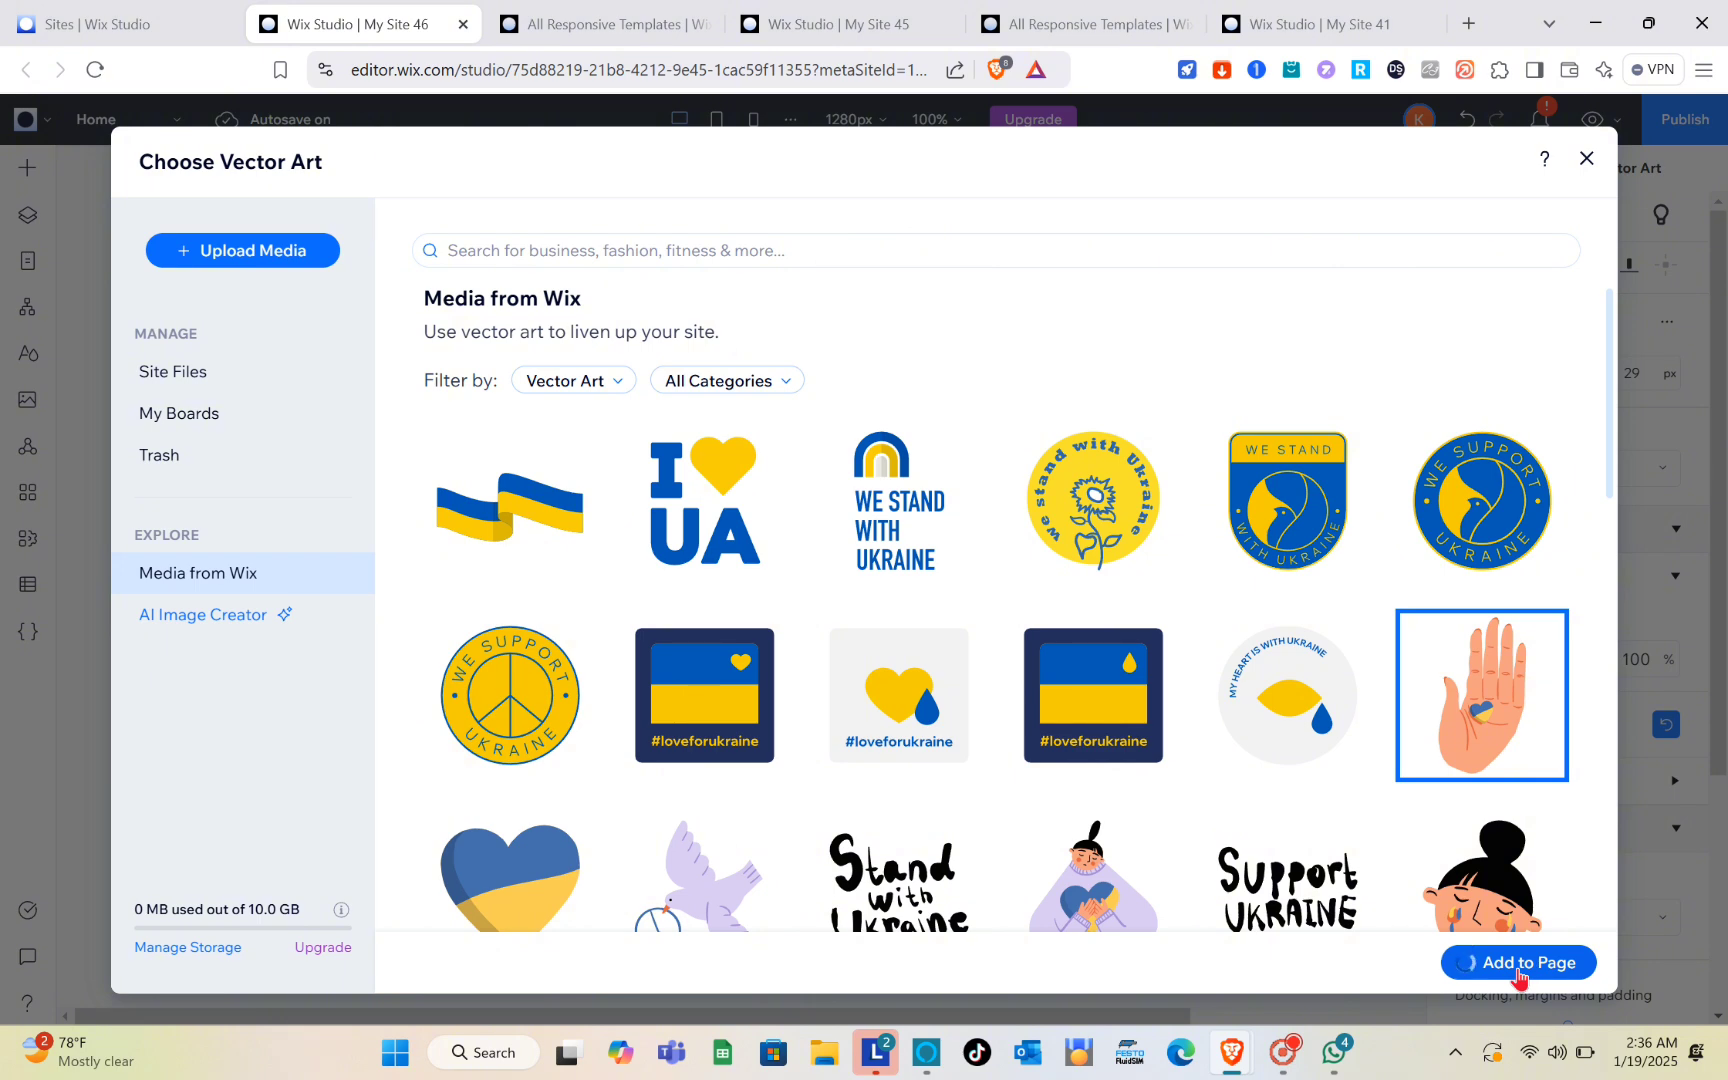
pyautogui.click(1519, 965)
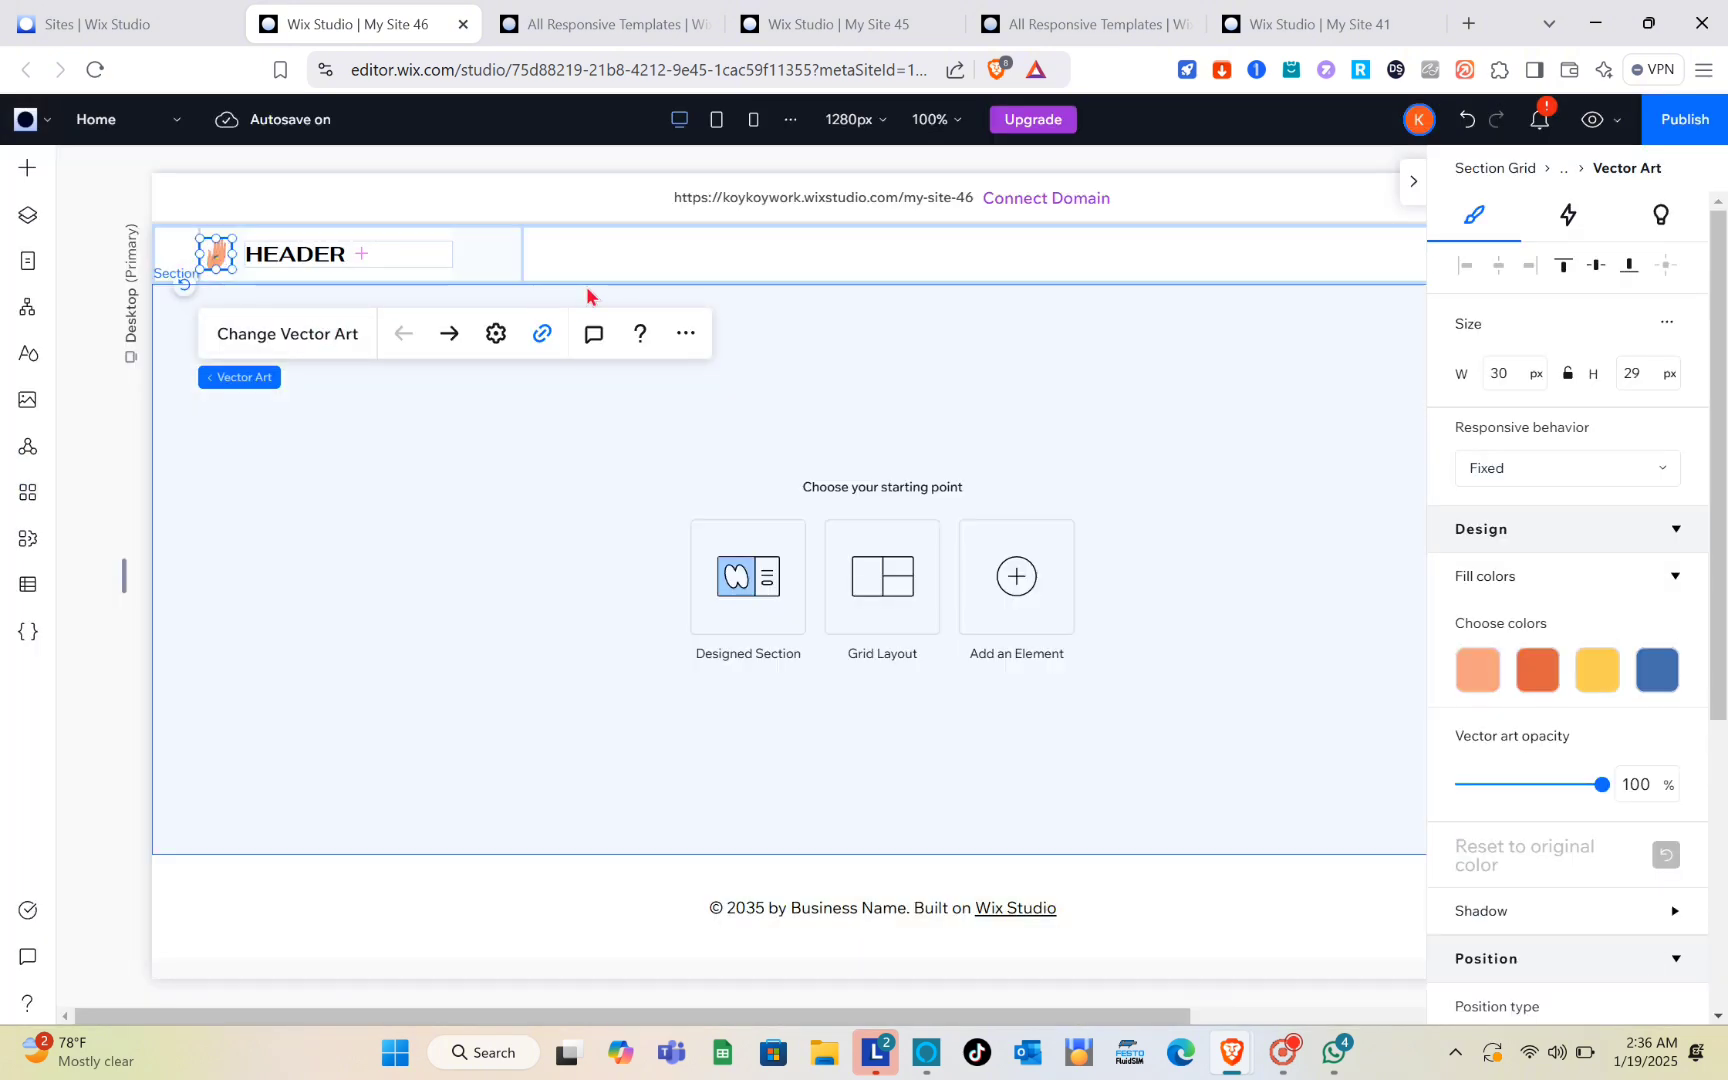
# Step: Fill the header cell's background with the new theme color #A37777, then replace it with another new theme color, #B9A1A1
pyautogui.click(698, 279)
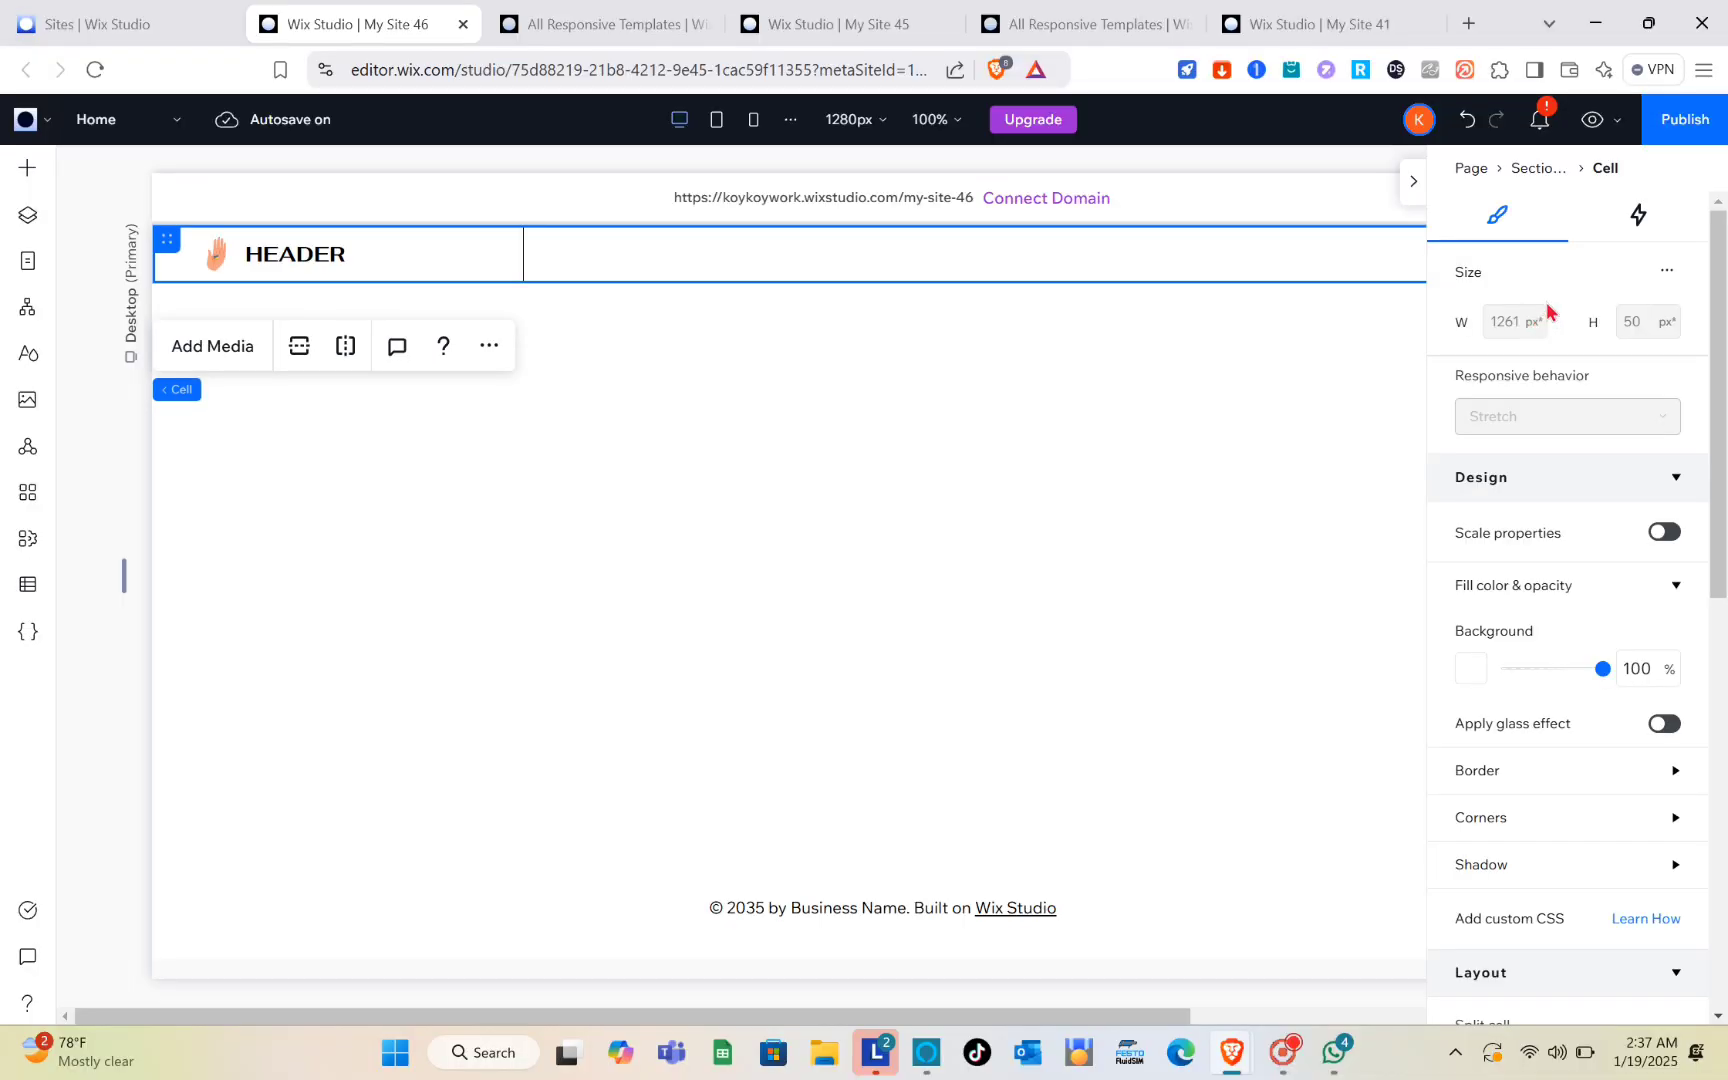
pyautogui.click(1632, 216)
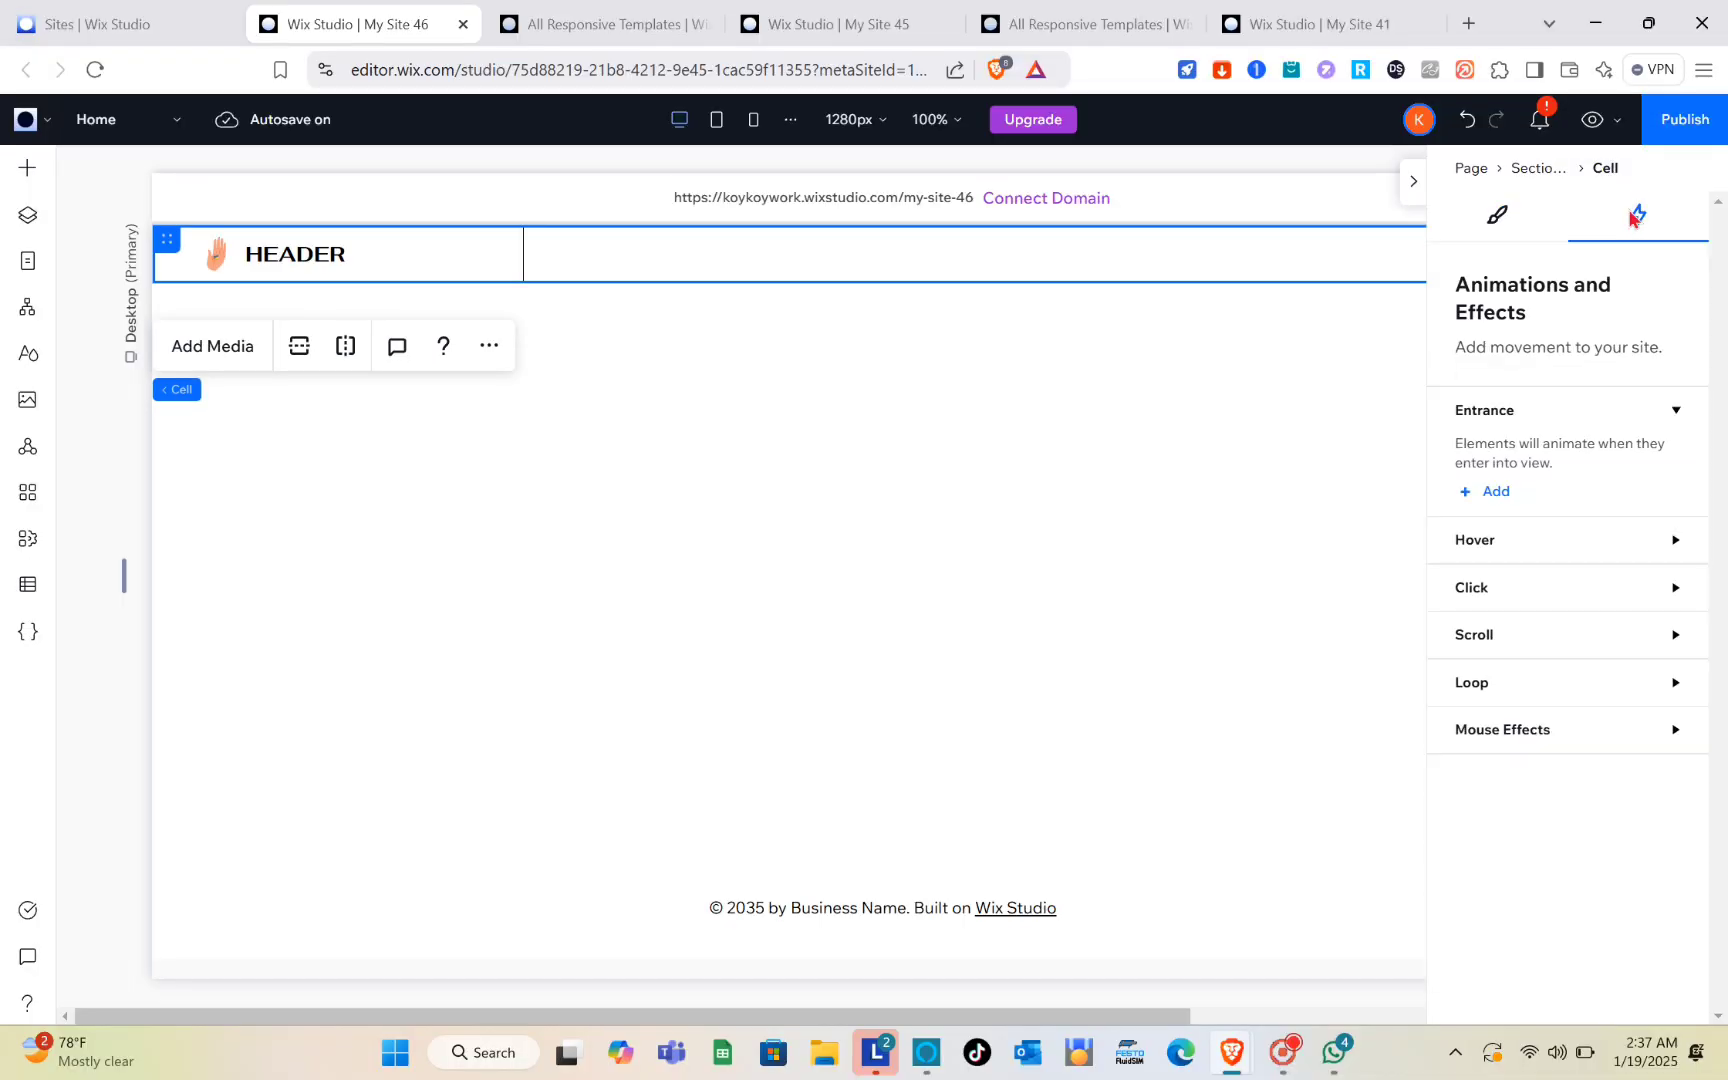
pyautogui.click(1497, 218)
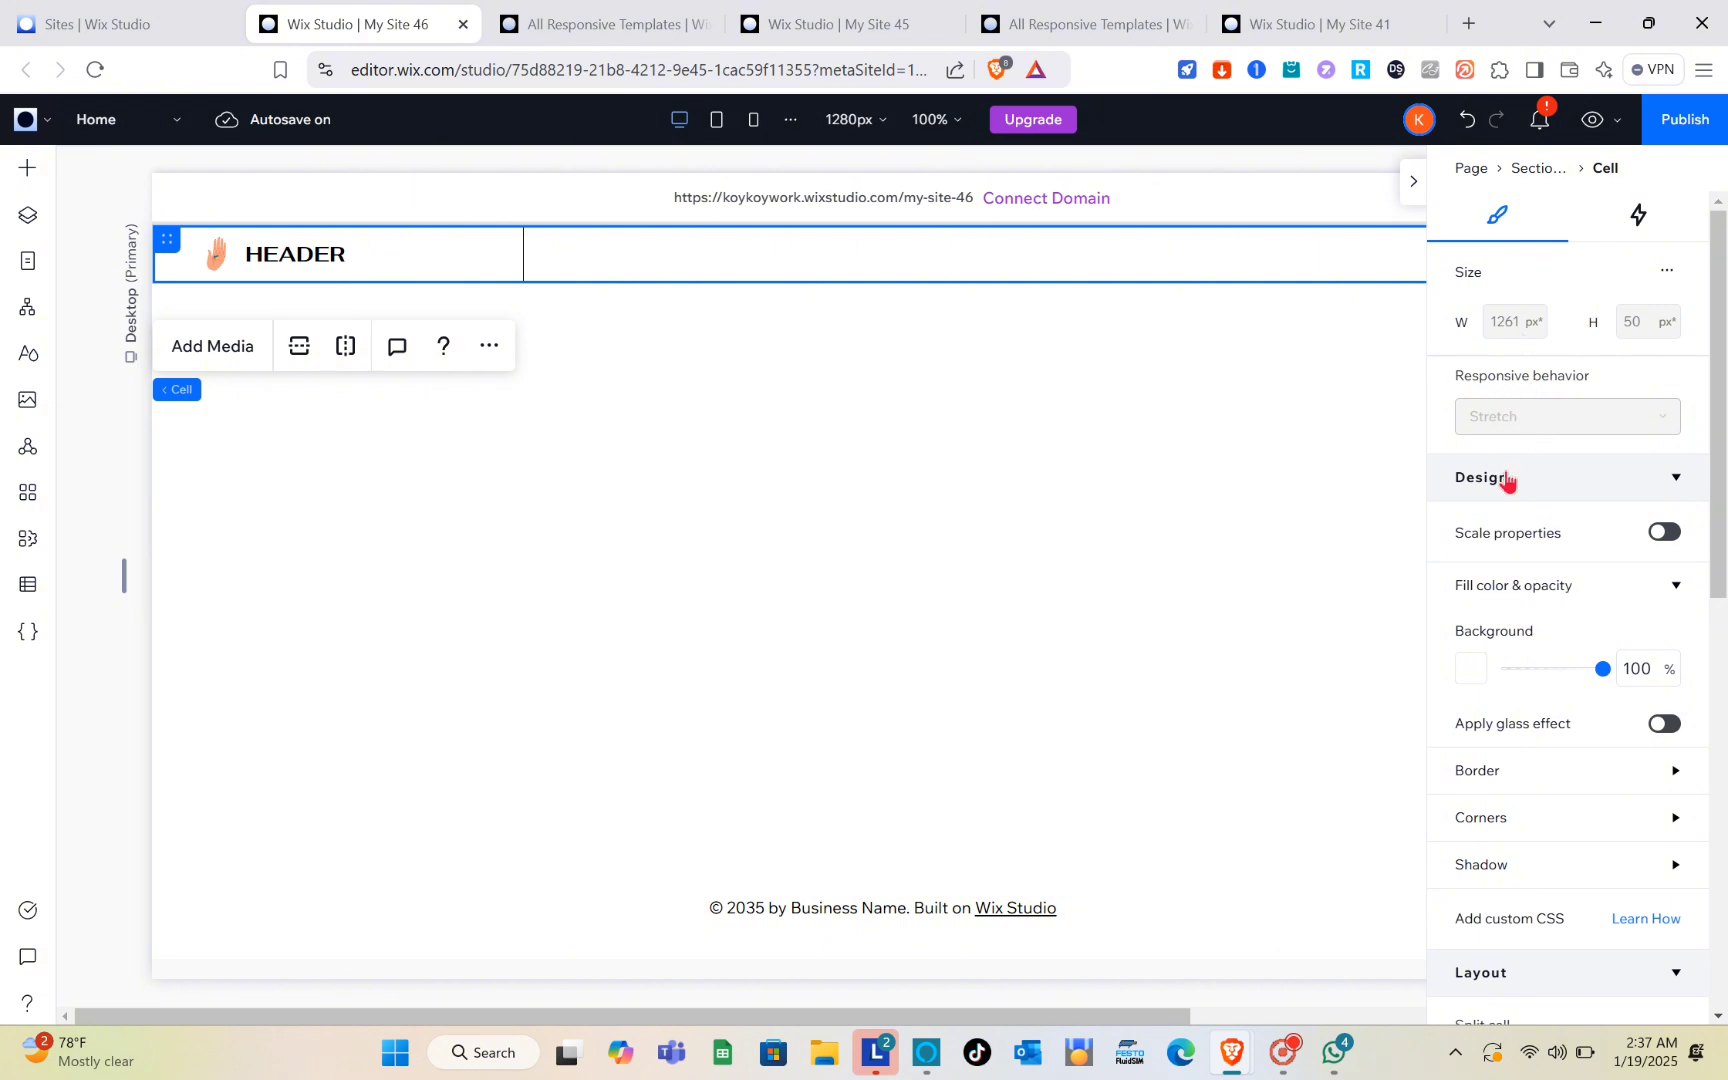
pyautogui.scroll(-1, 1508, 482)
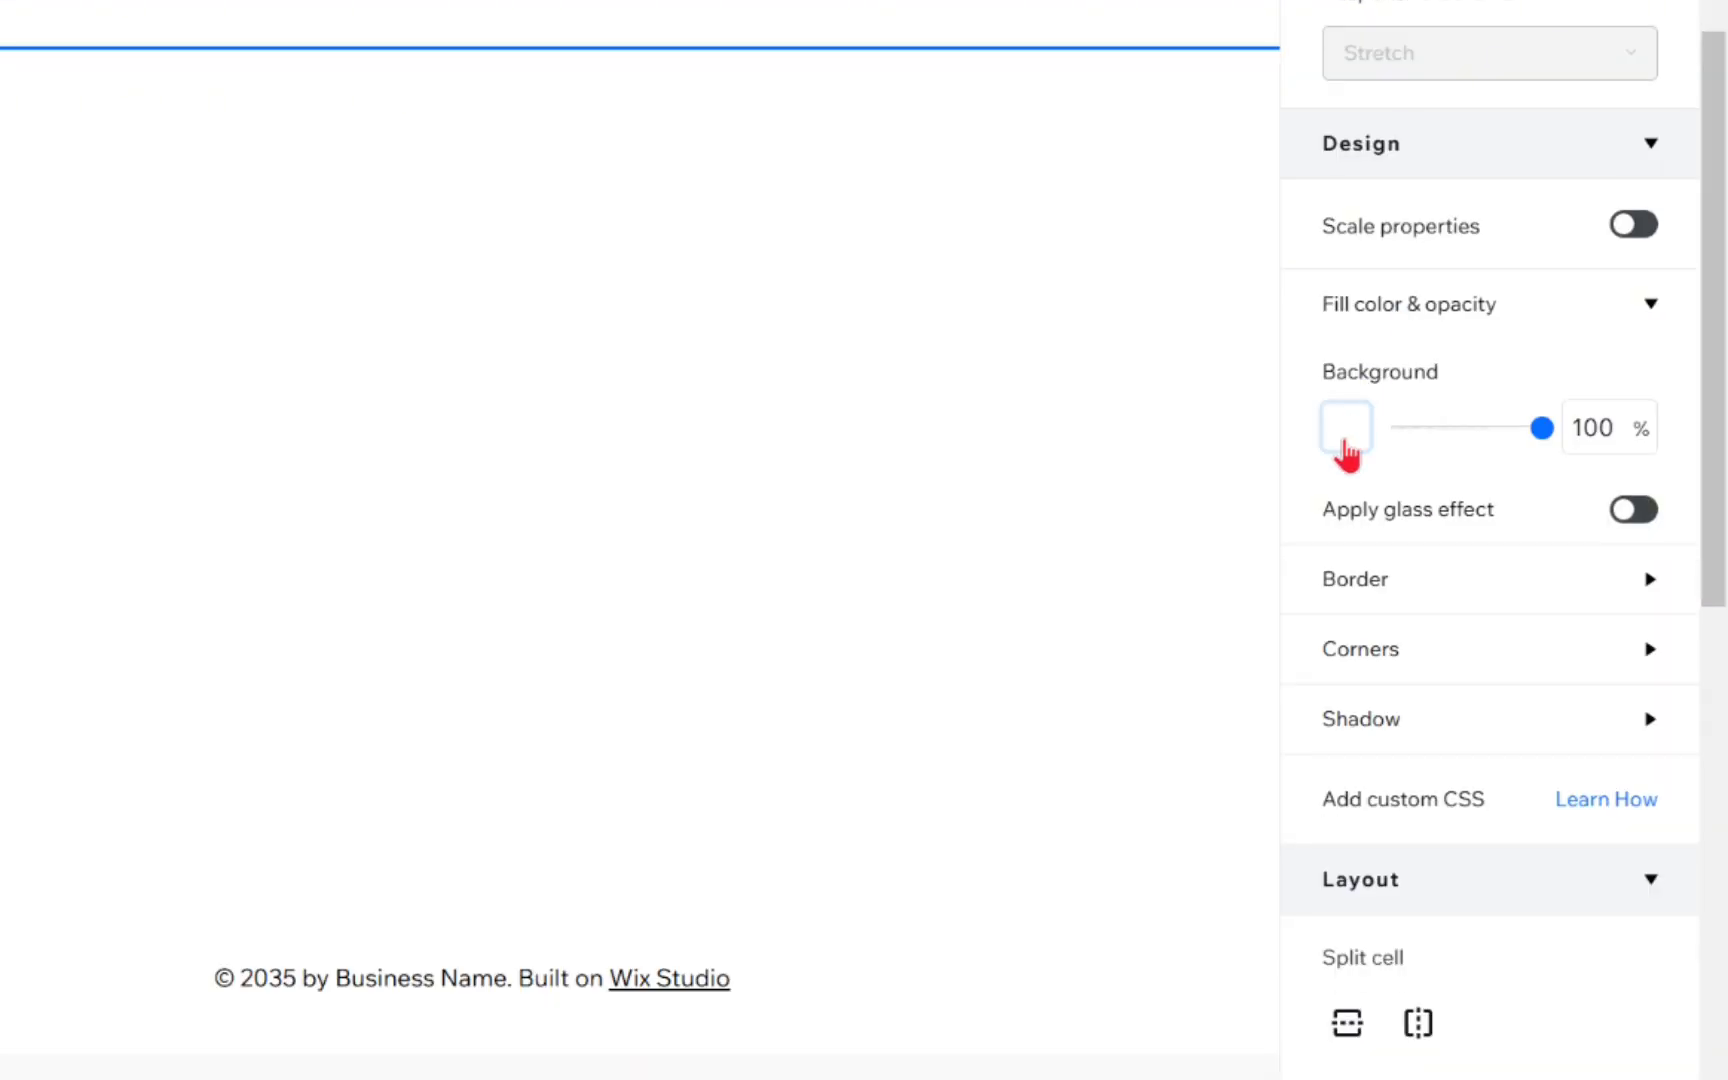
pyautogui.click(1346, 448)
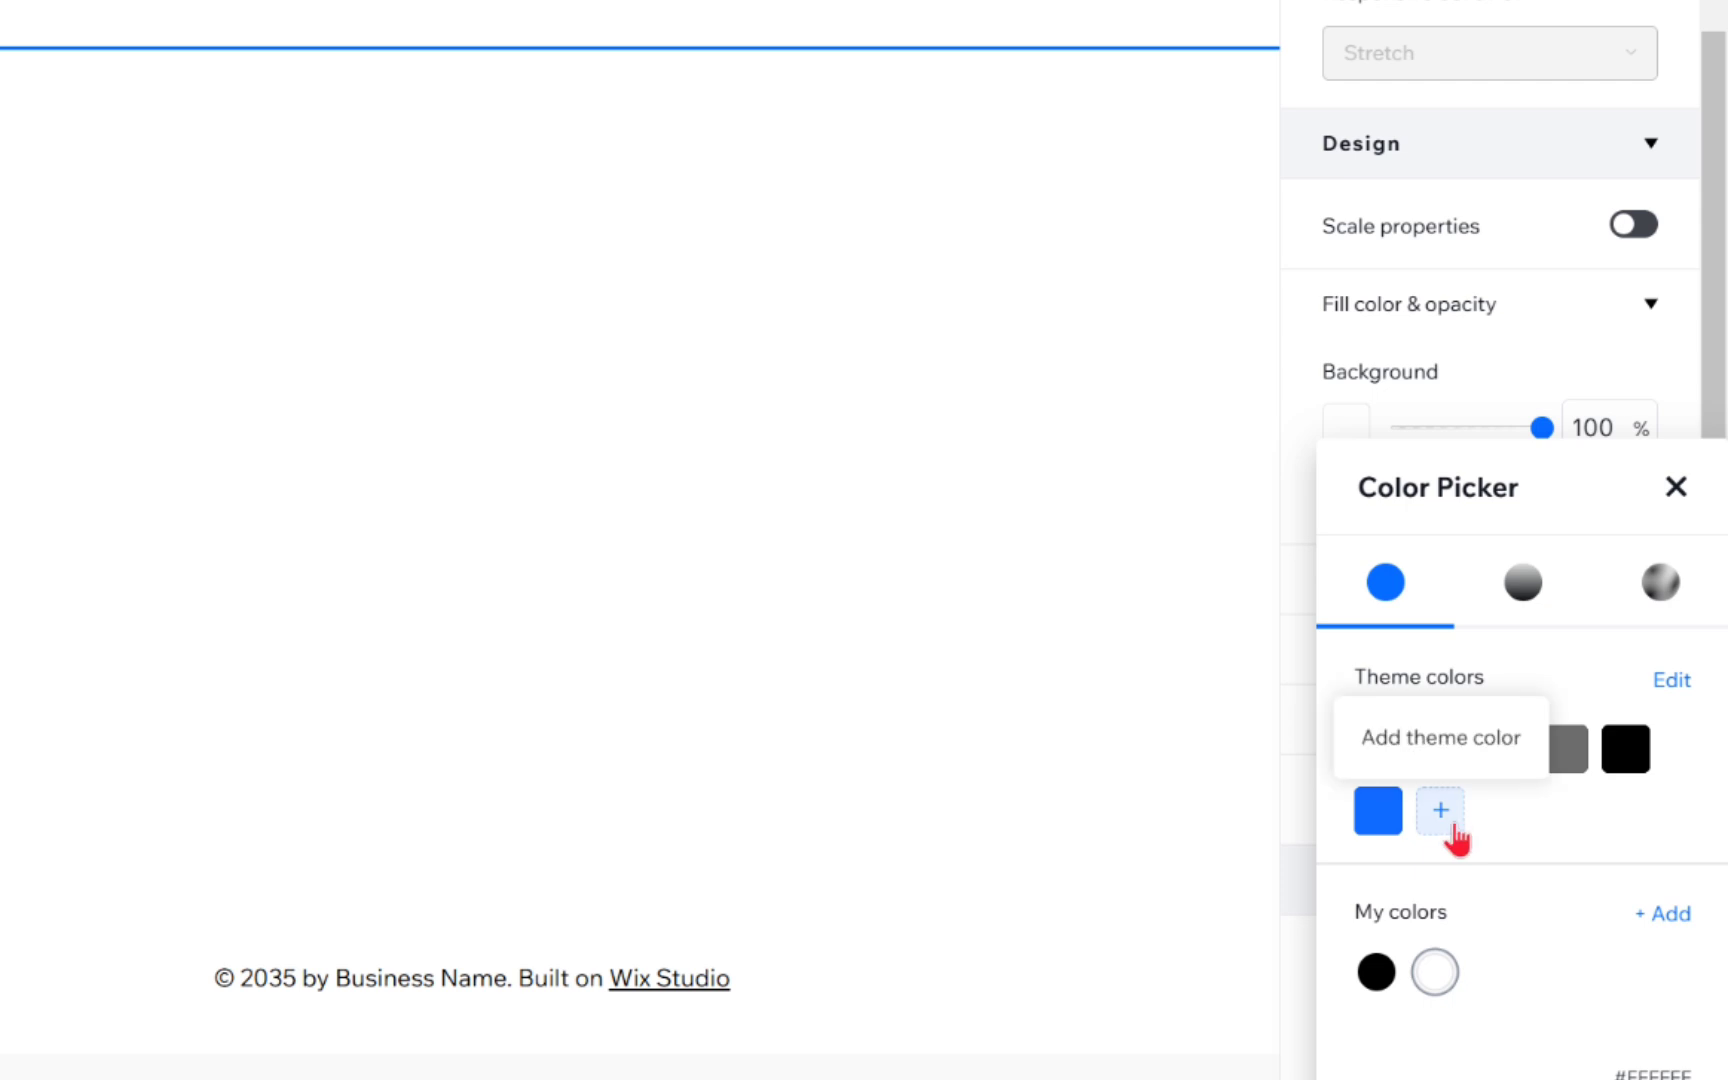
pyautogui.click(1447, 822)
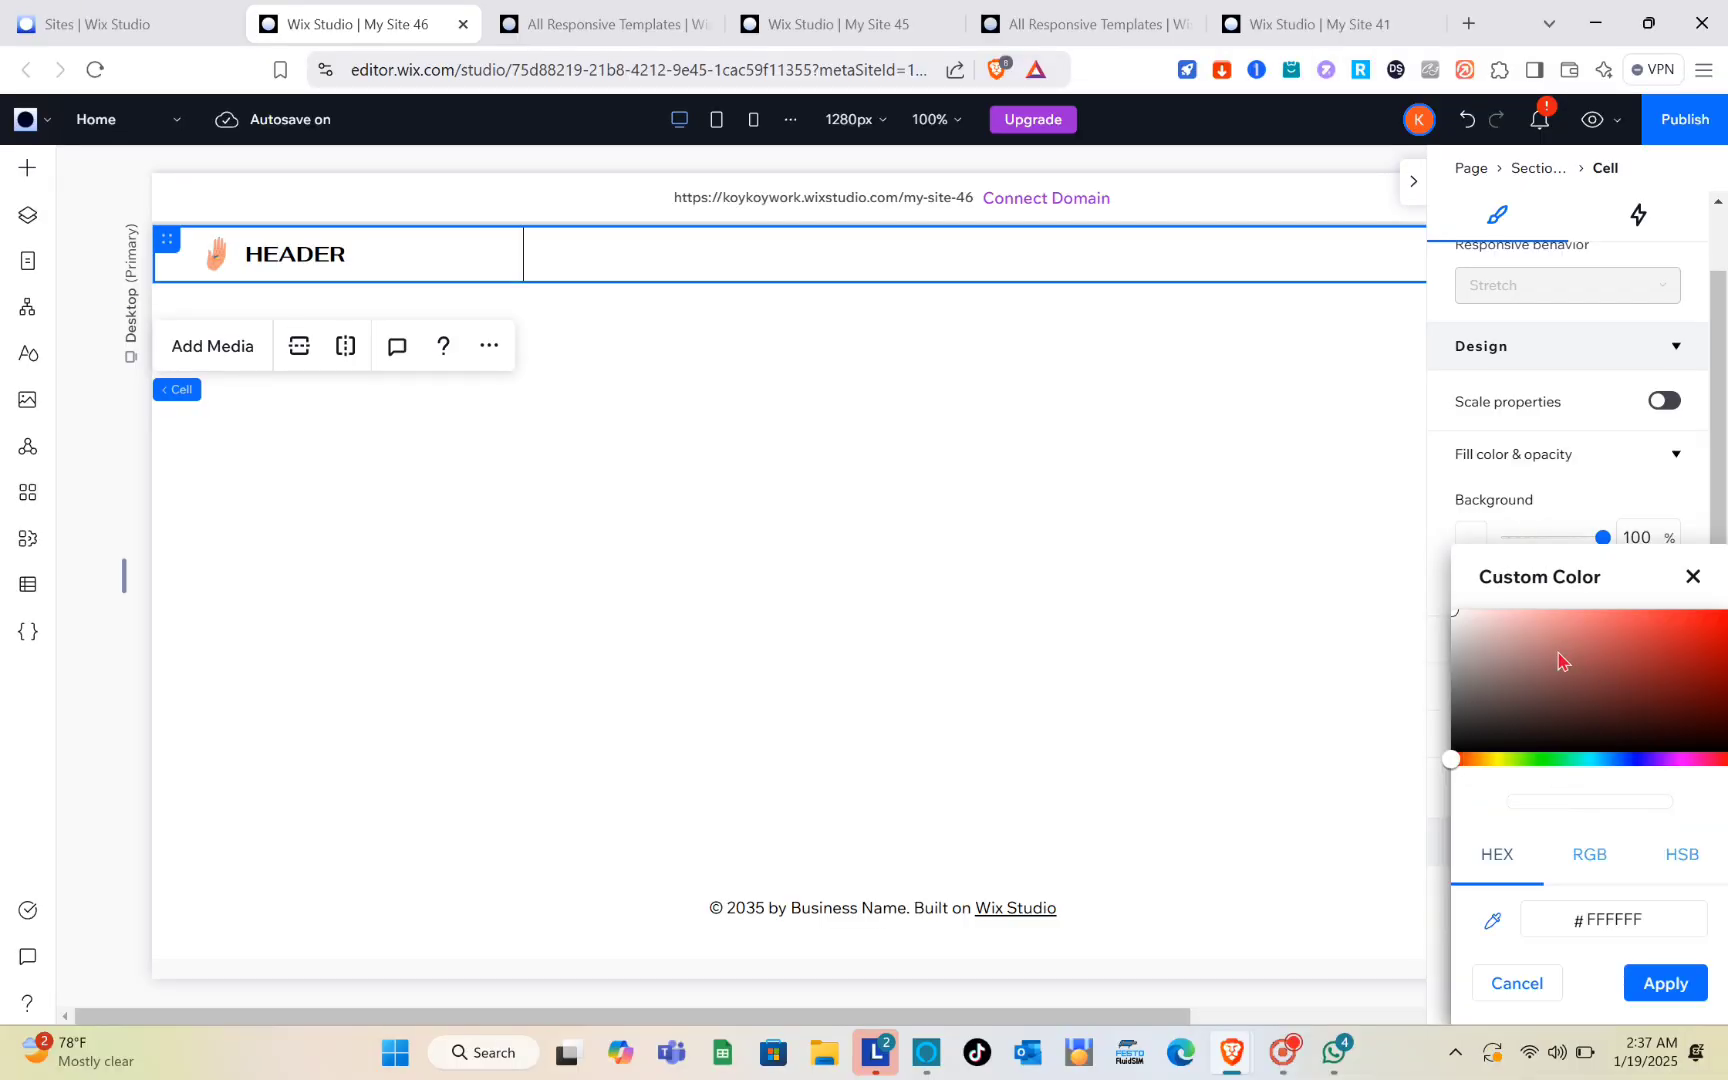
pyautogui.moveTo(1553, 665)
pyautogui.mouseDown()
pyautogui.moveTo(1558, 694)
pyautogui.moveTo(1525, 660)
pyautogui.mouseUp()
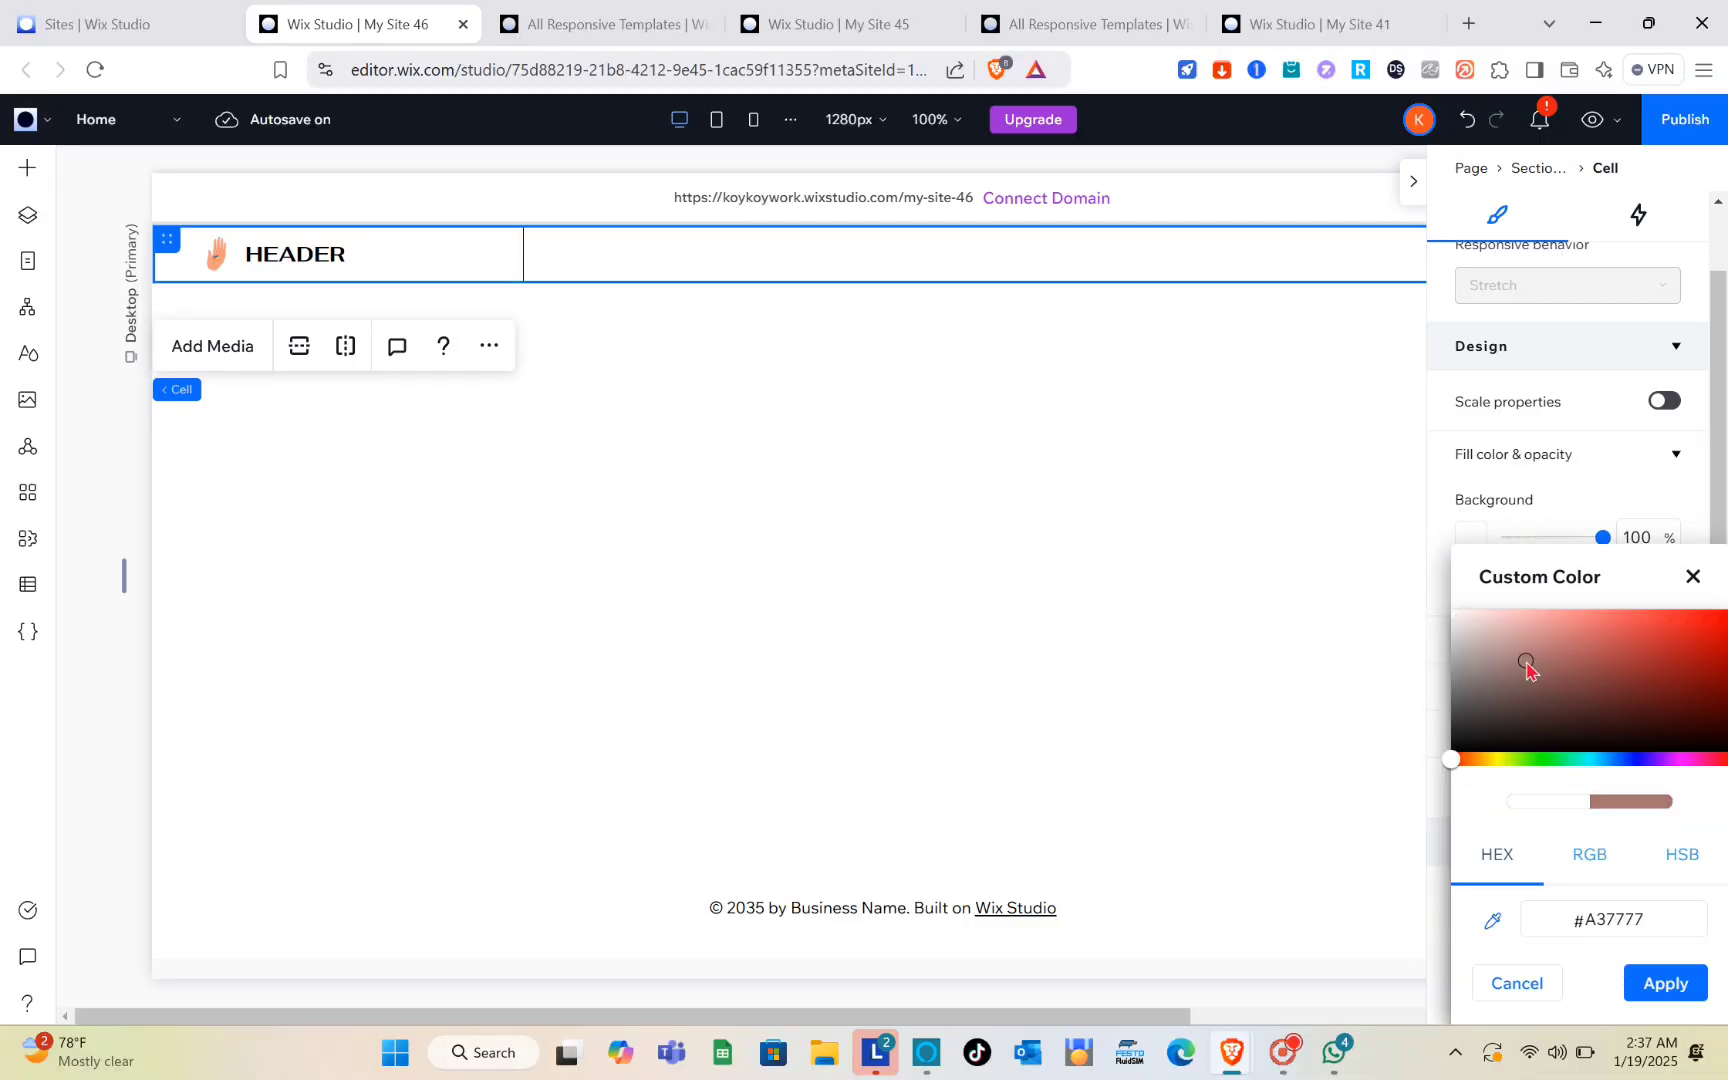
pyautogui.click(1652, 985)
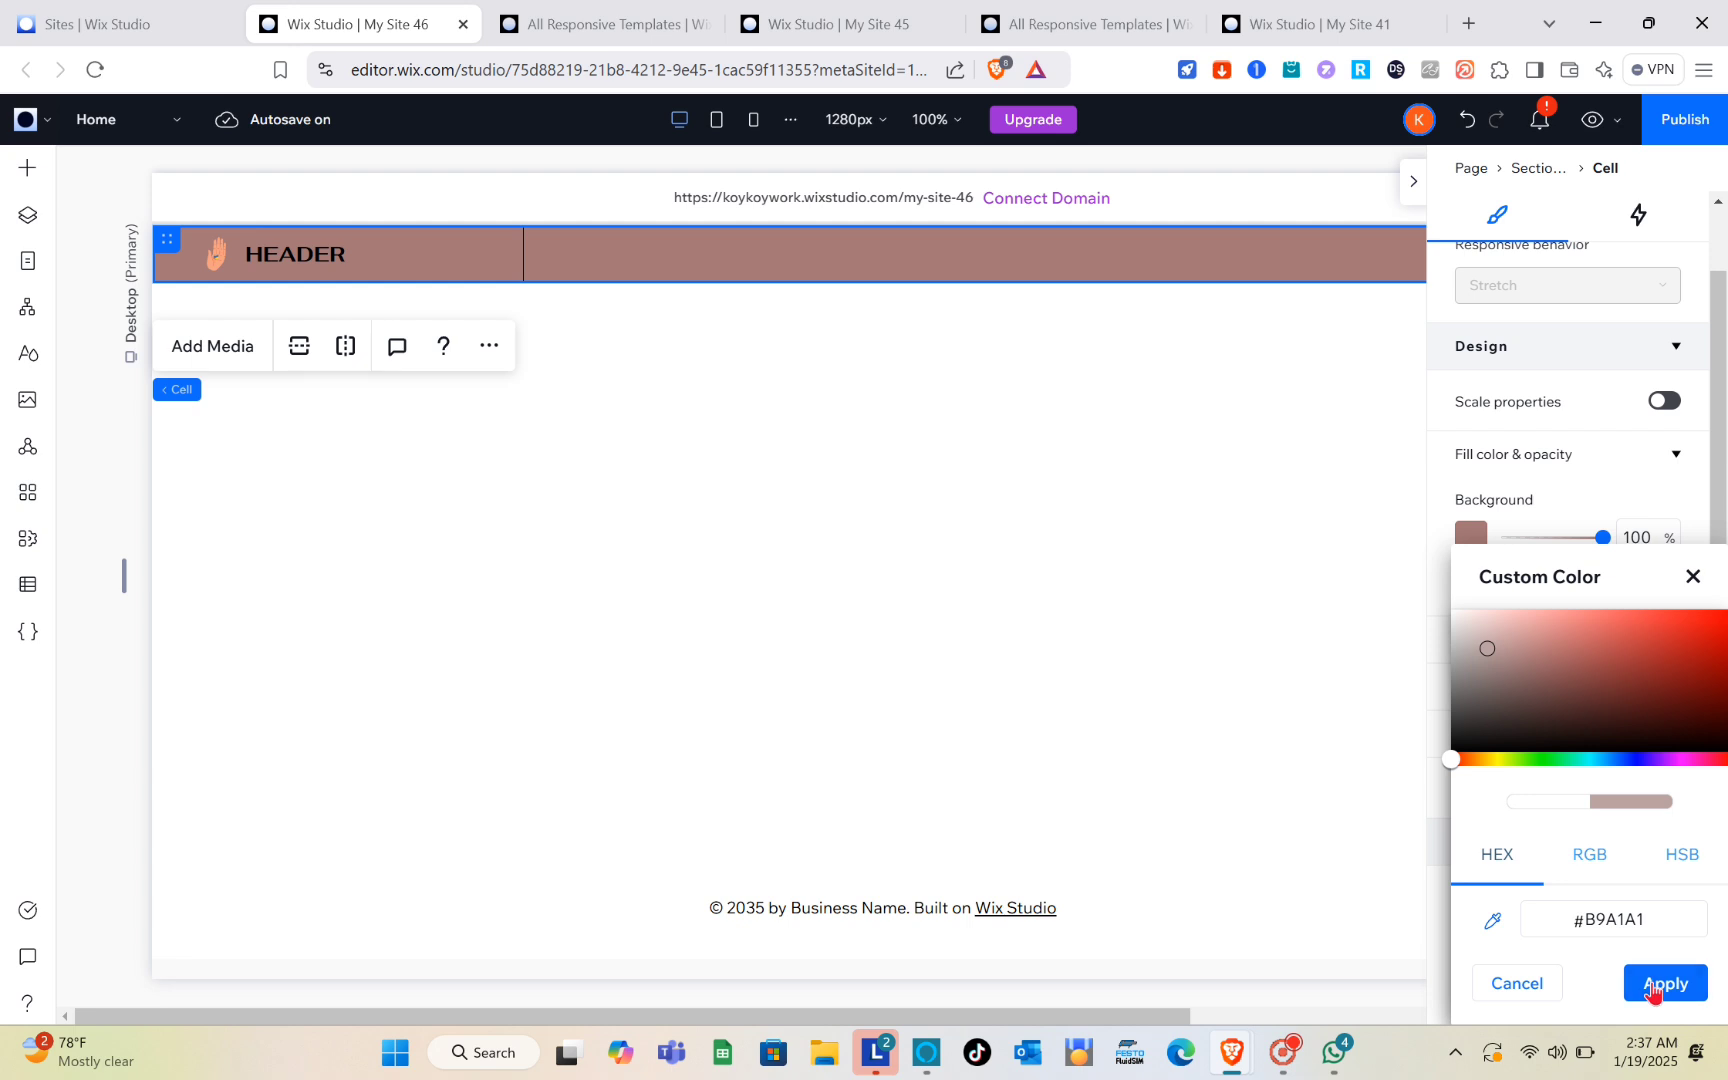
pyautogui.click(1652, 986)
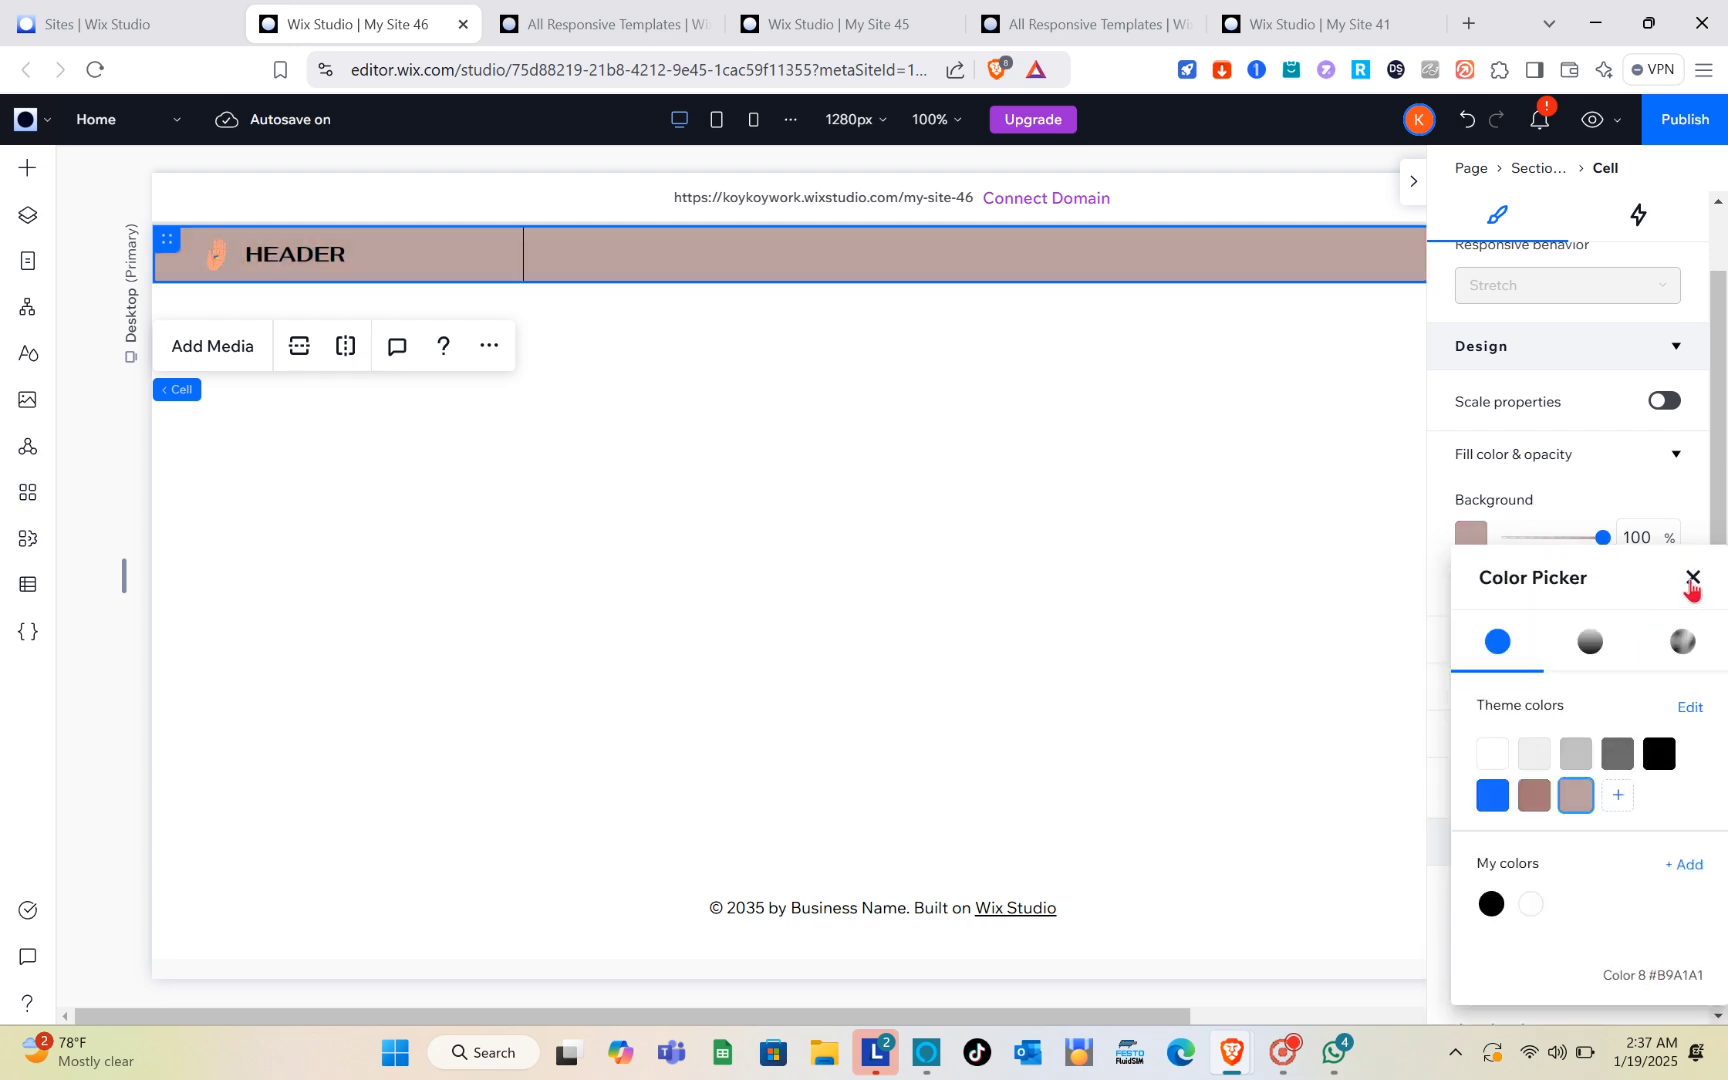
pyautogui.click(1692, 578)
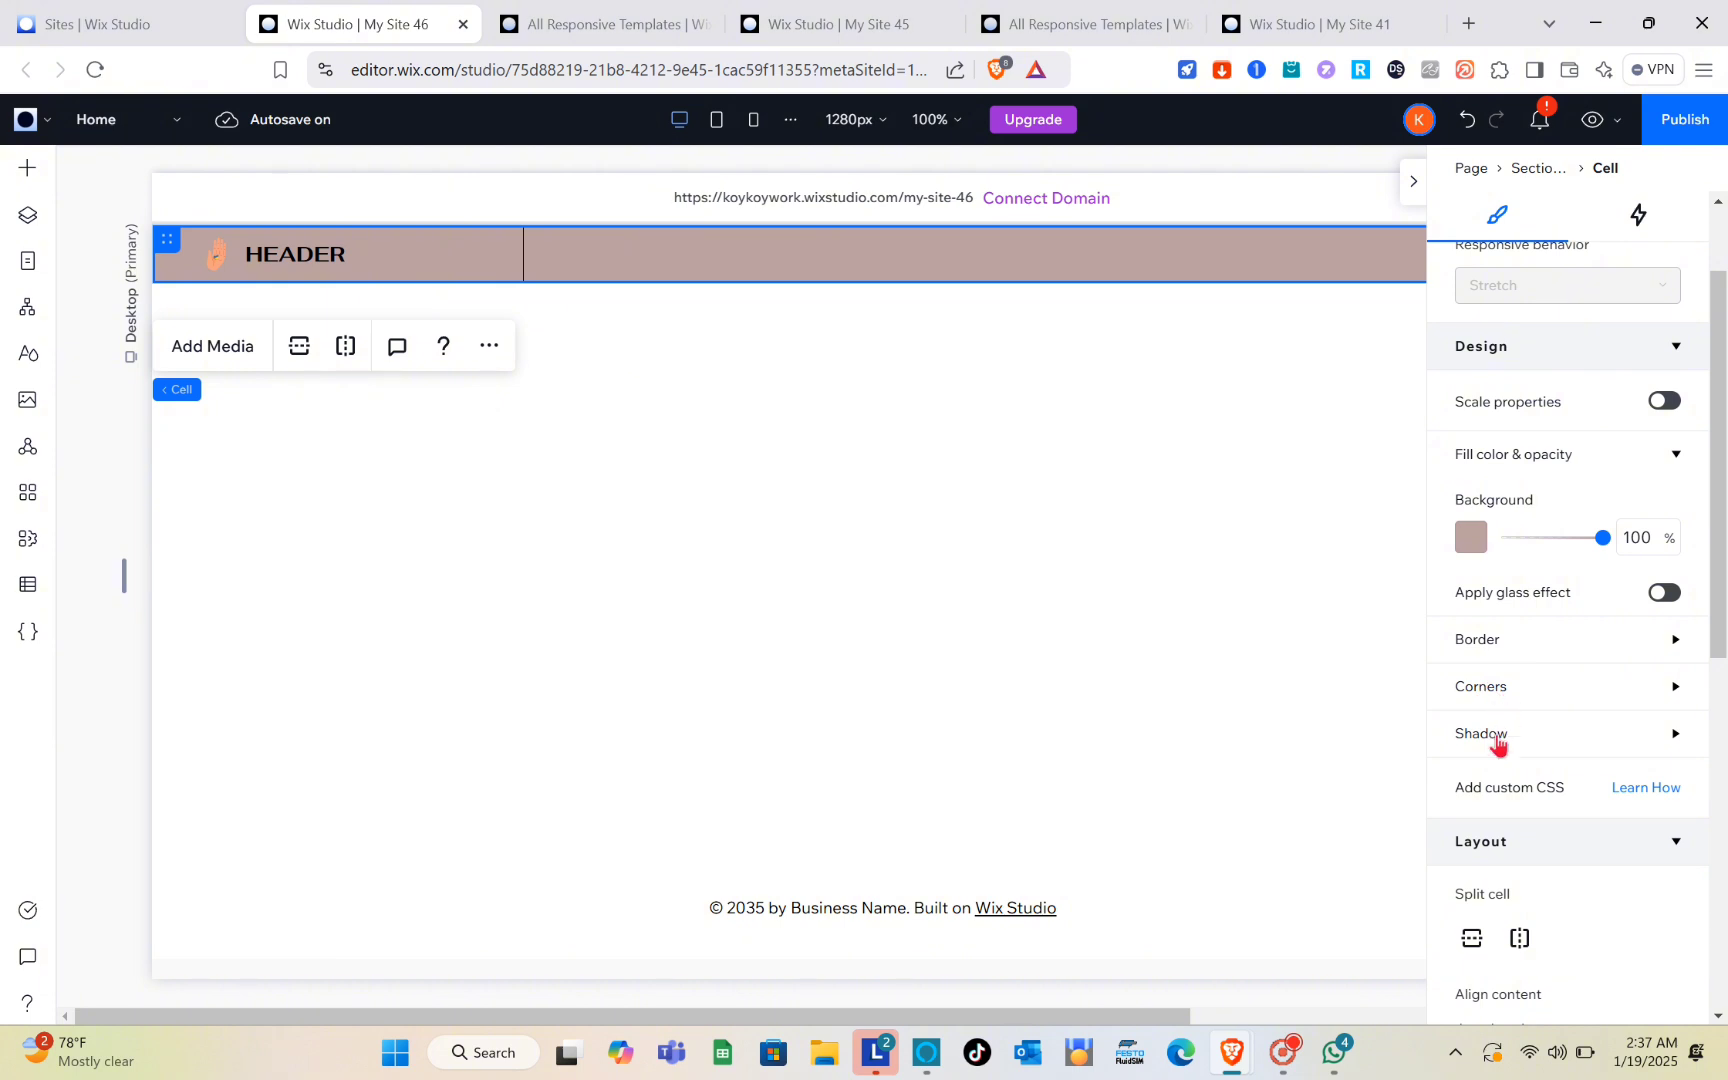
# Step: Review the header cell's layout, overflow, position, docking, margin and padding settings
pyautogui.scroll(-3, 1510, 756)
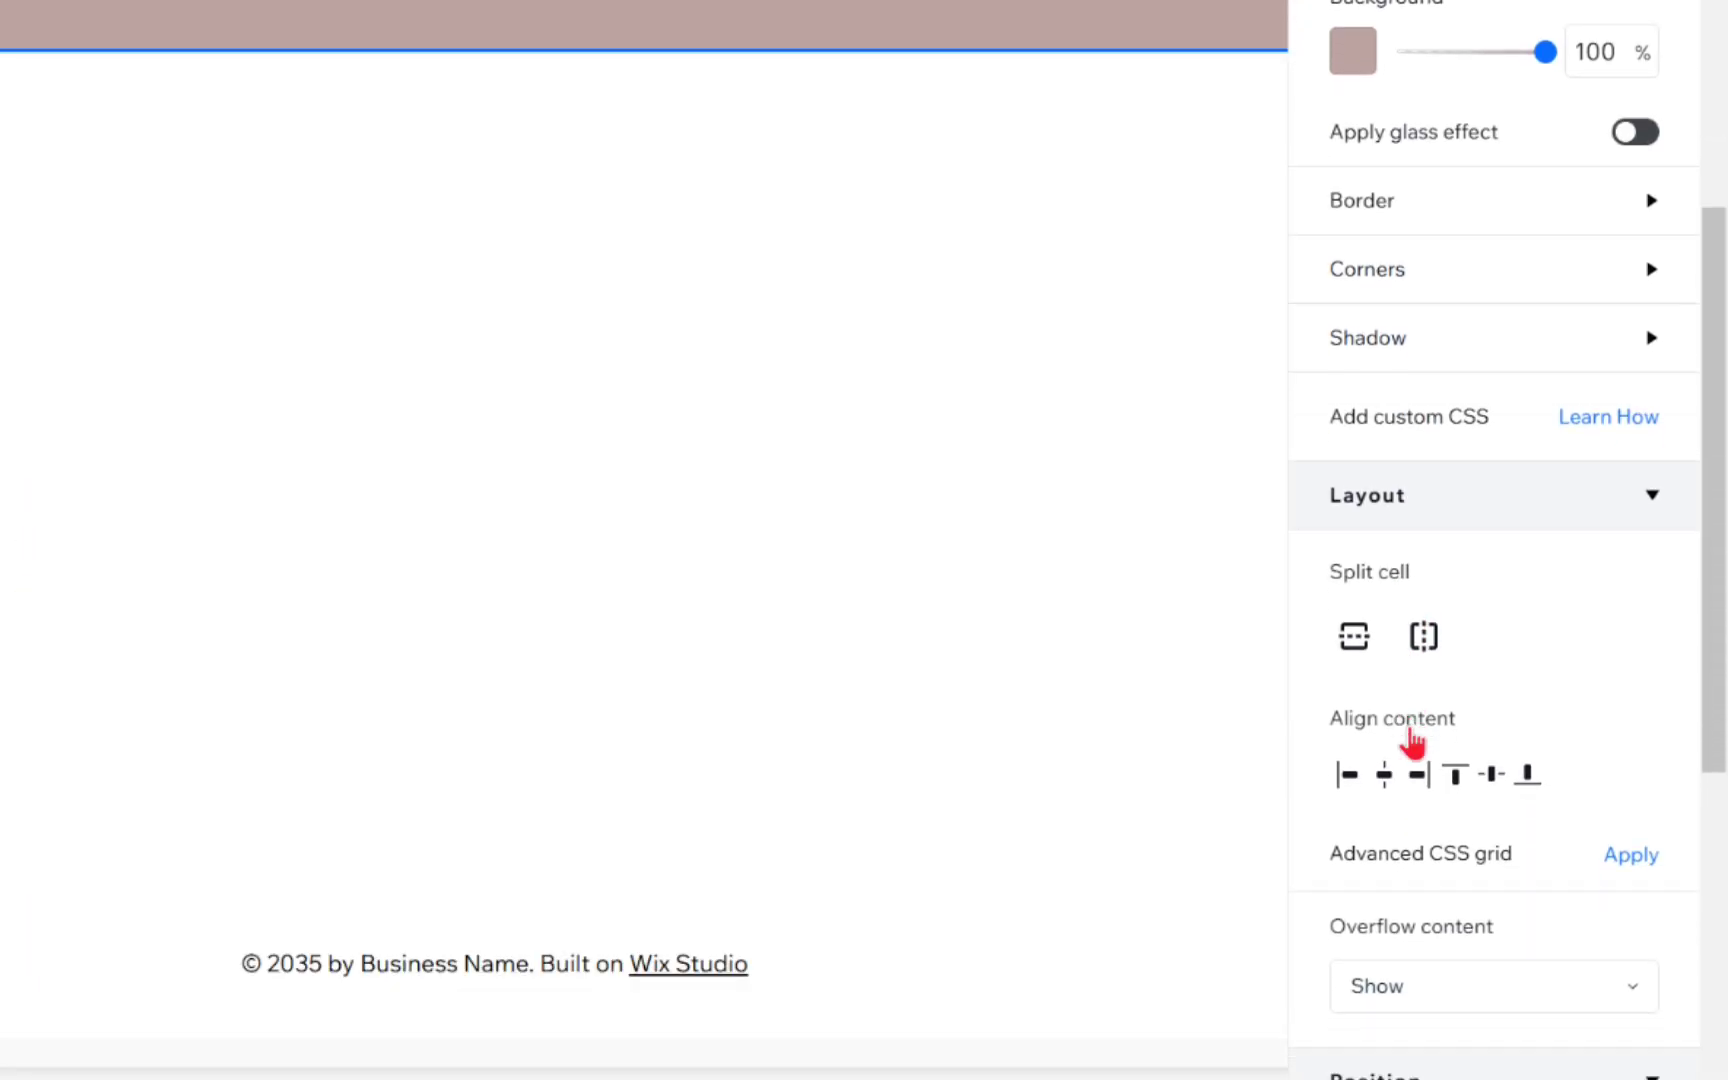
pyautogui.scroll(-3, 1415, 740)
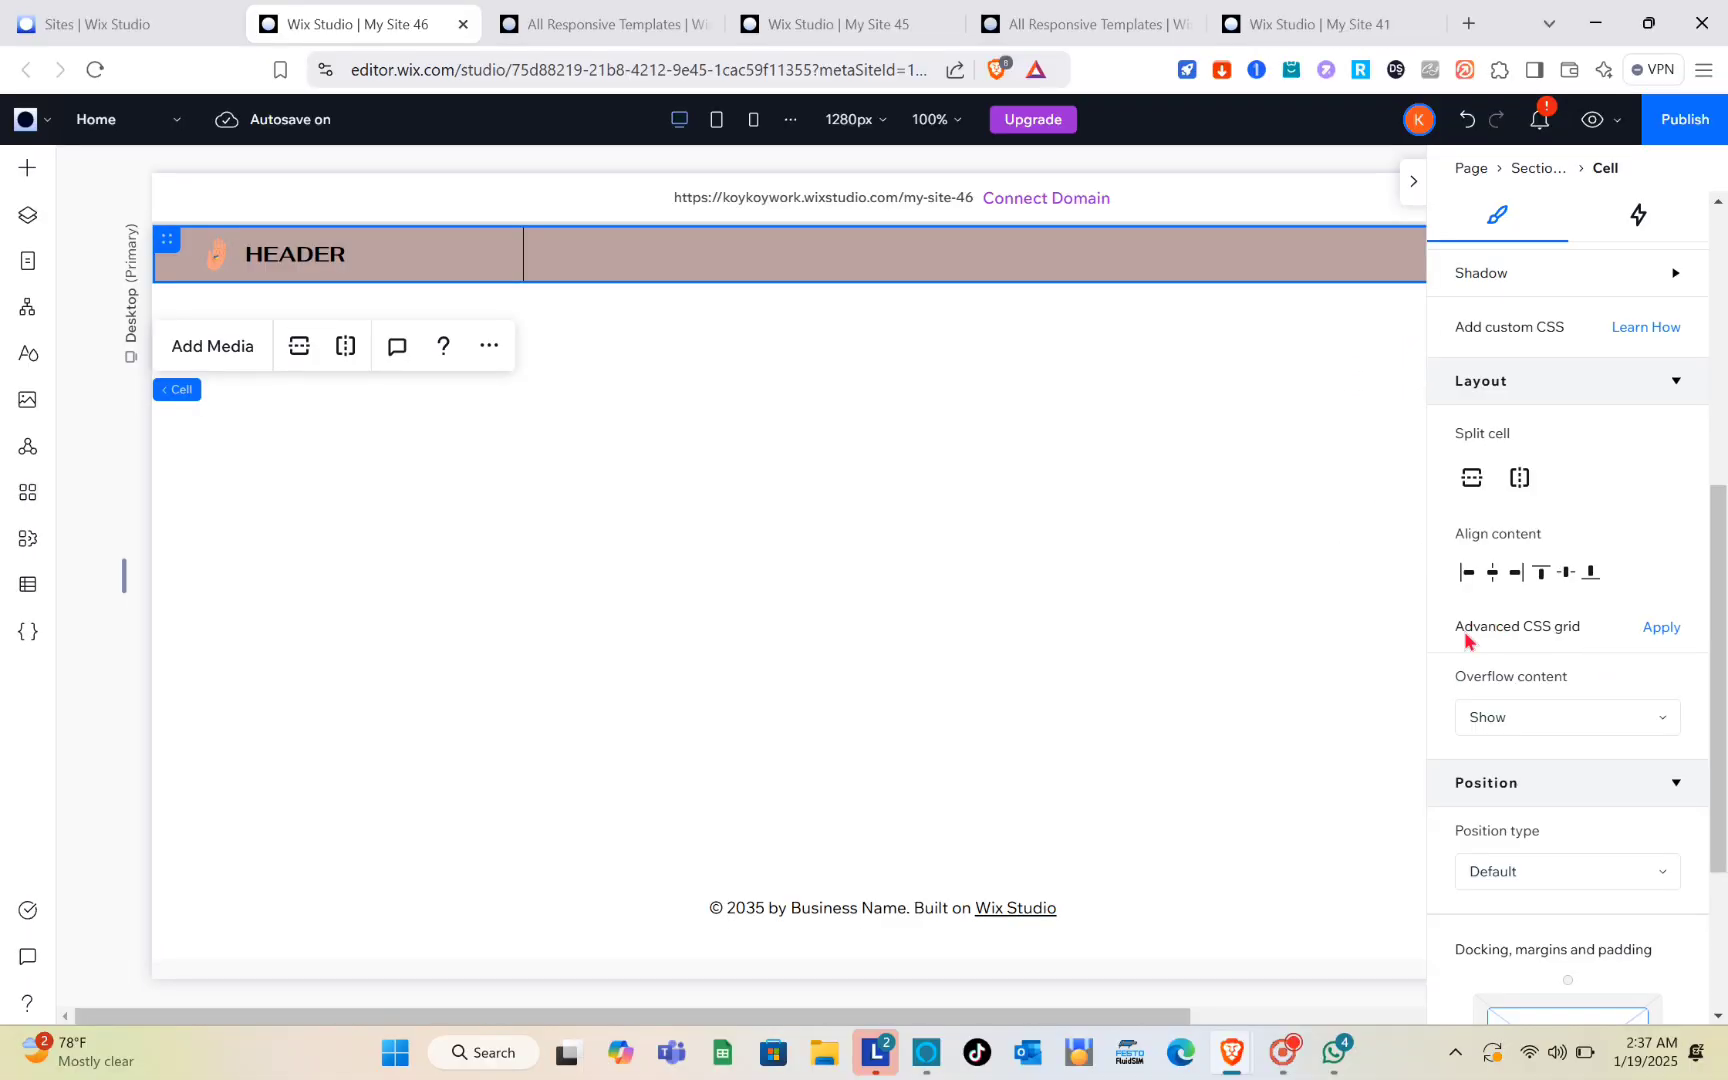
pyautogui.scroll(-3, 1556, 768)
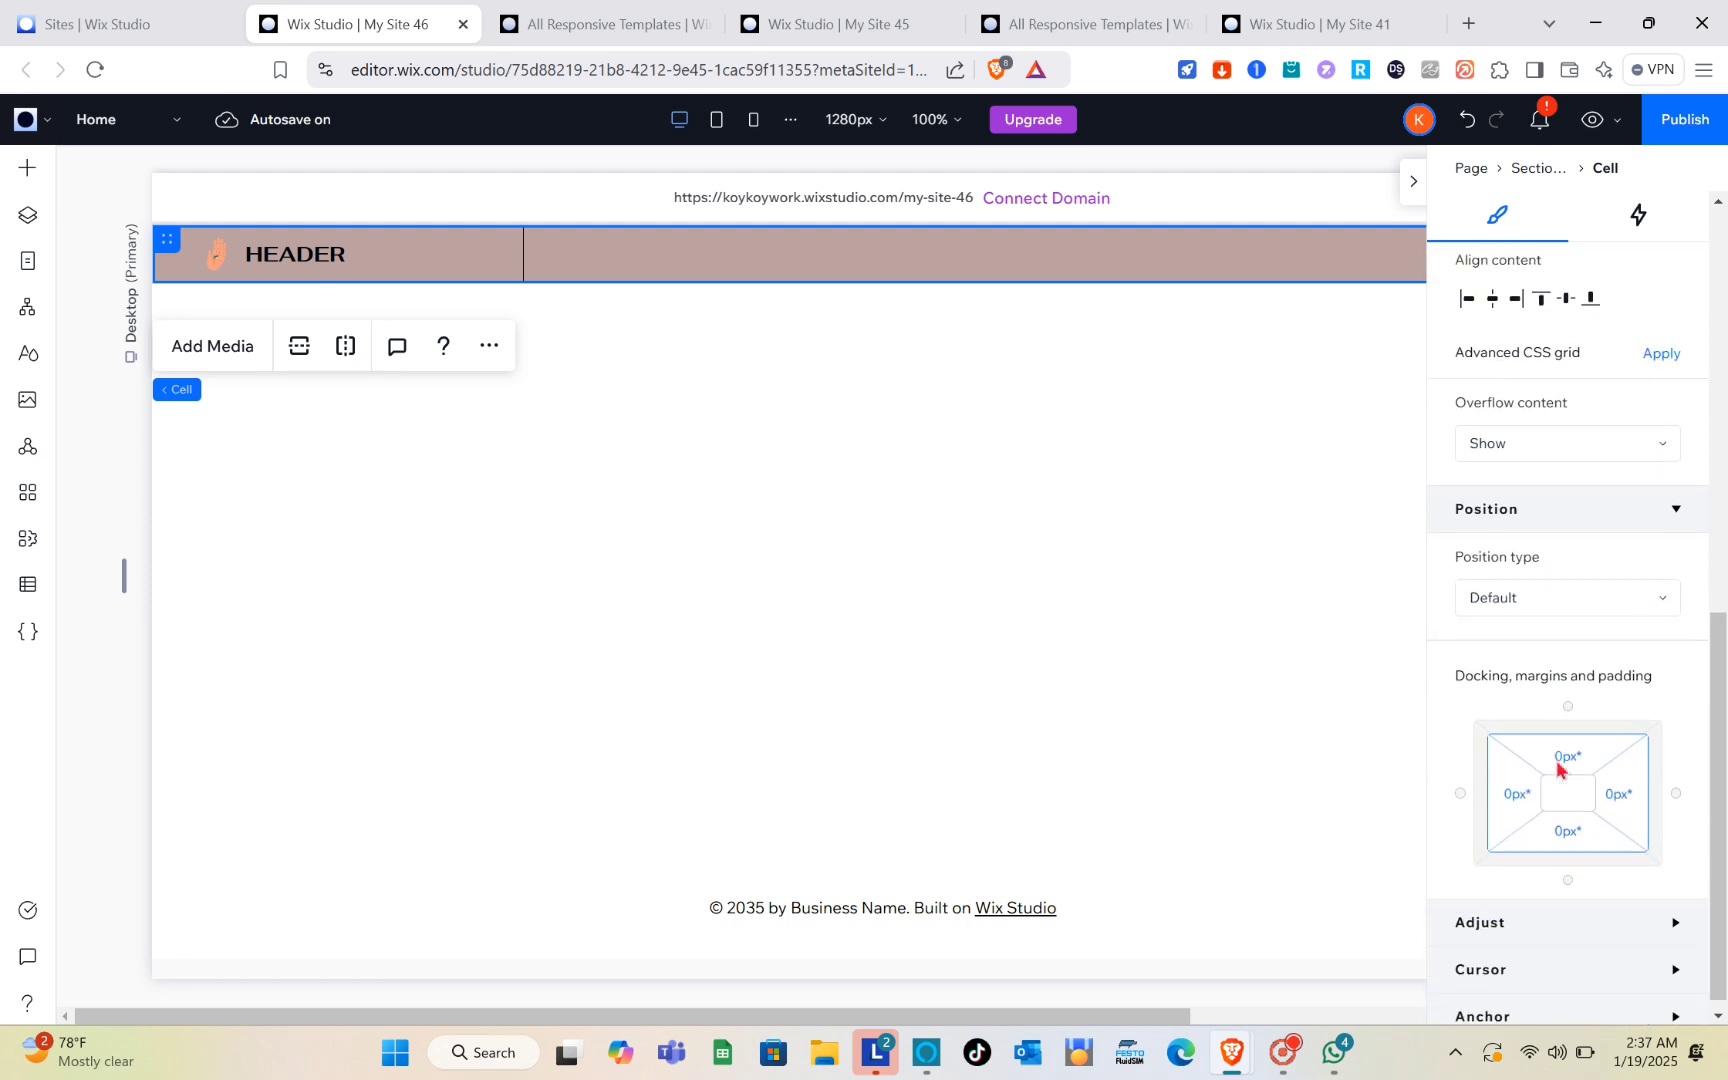
pyautogui.scroll(-1, 1557, 767)
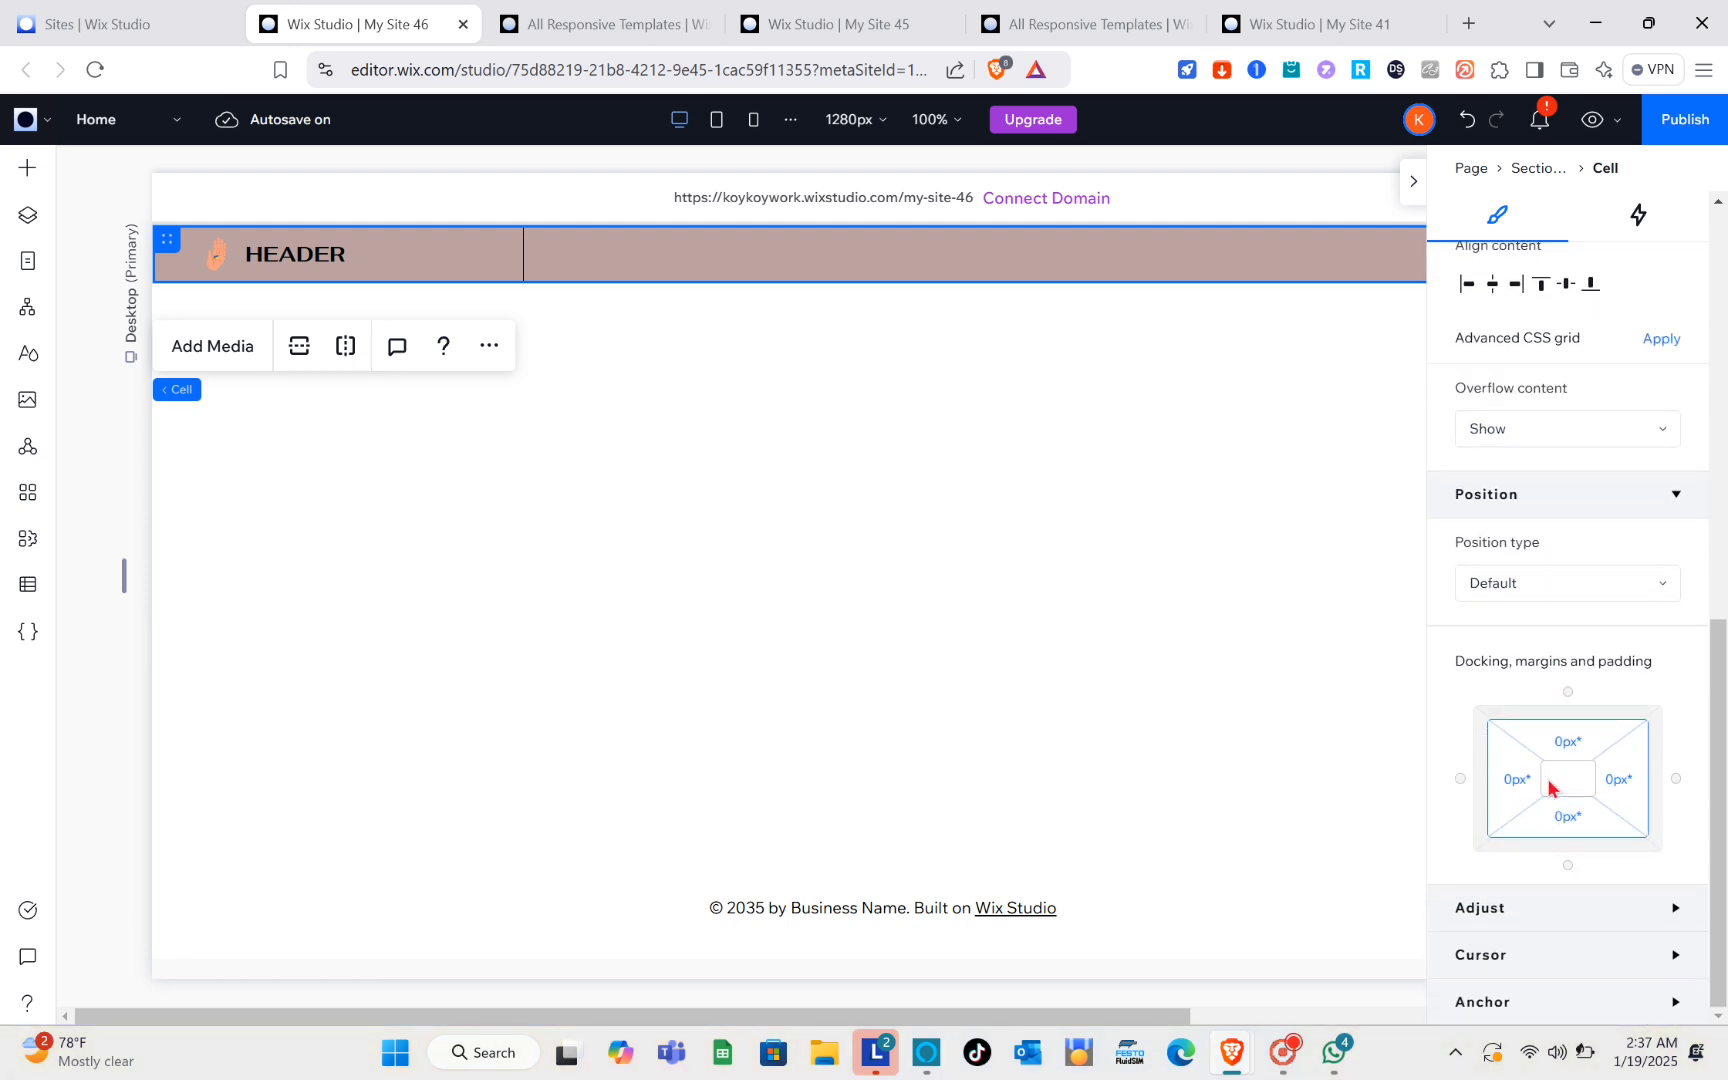
pyautogui.scroll(6, 1549, 787)
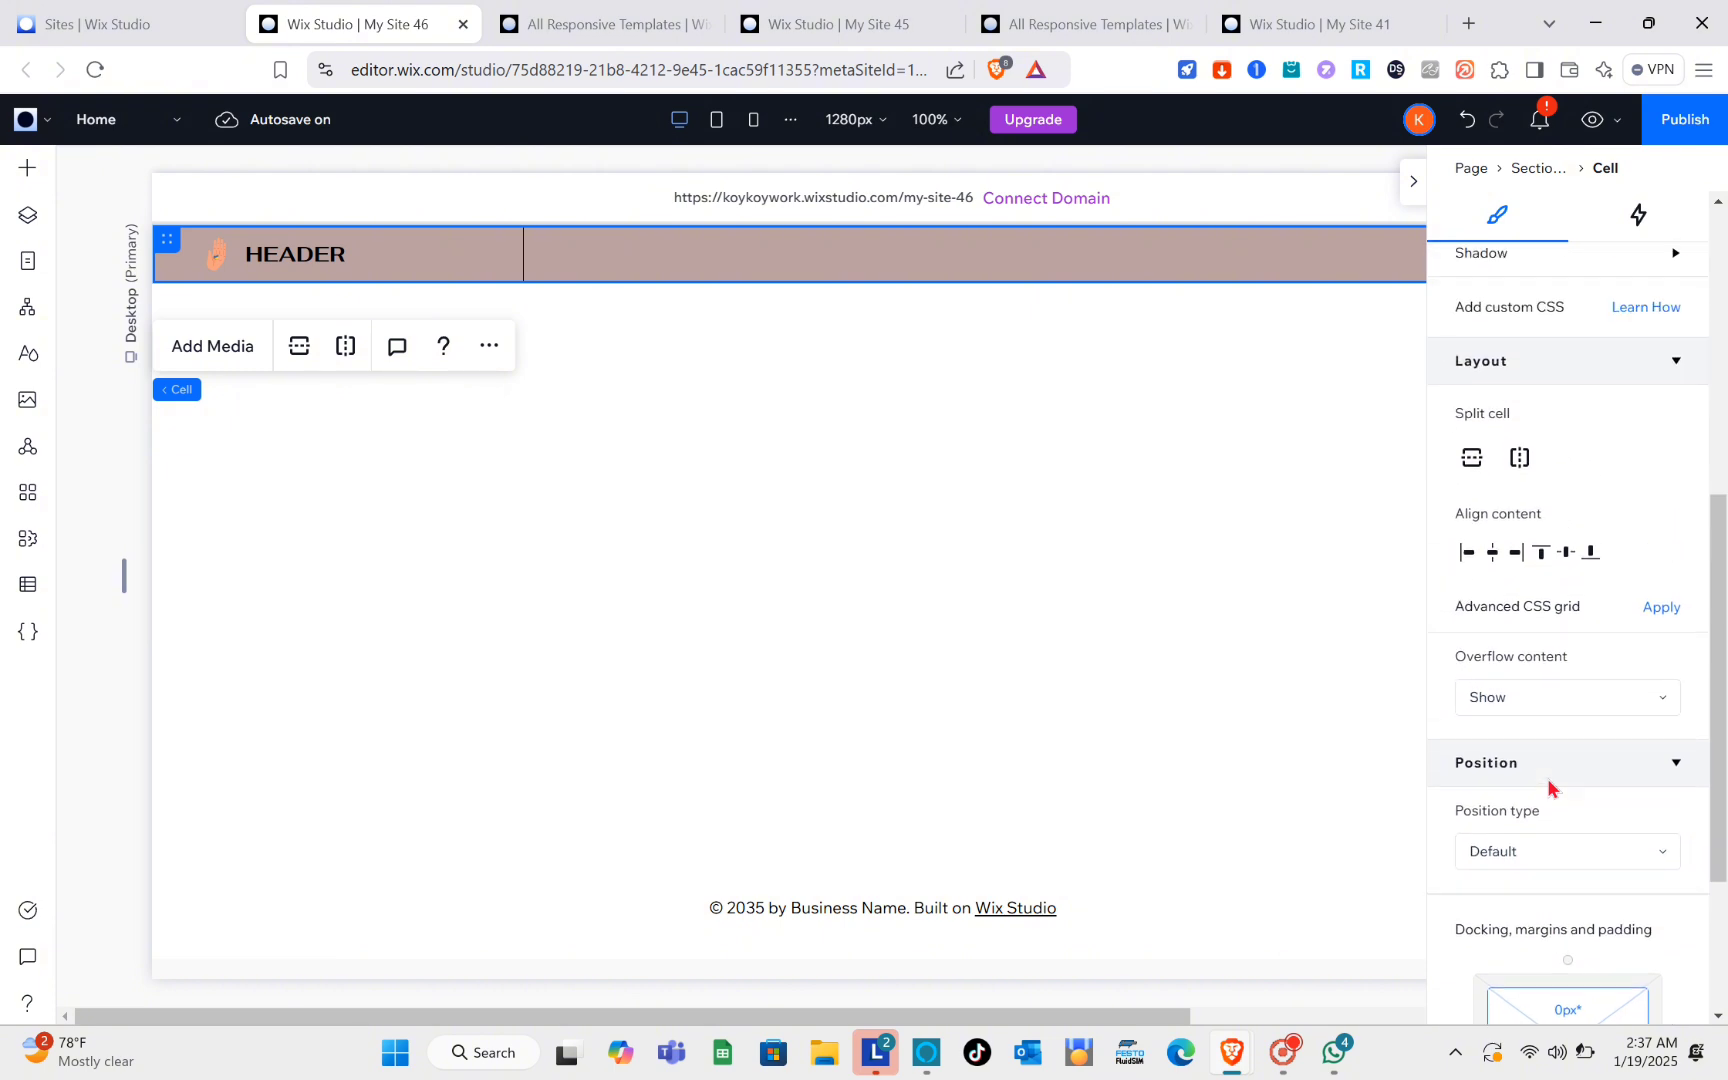
pyautogui.scroll(3, 1549, 787)
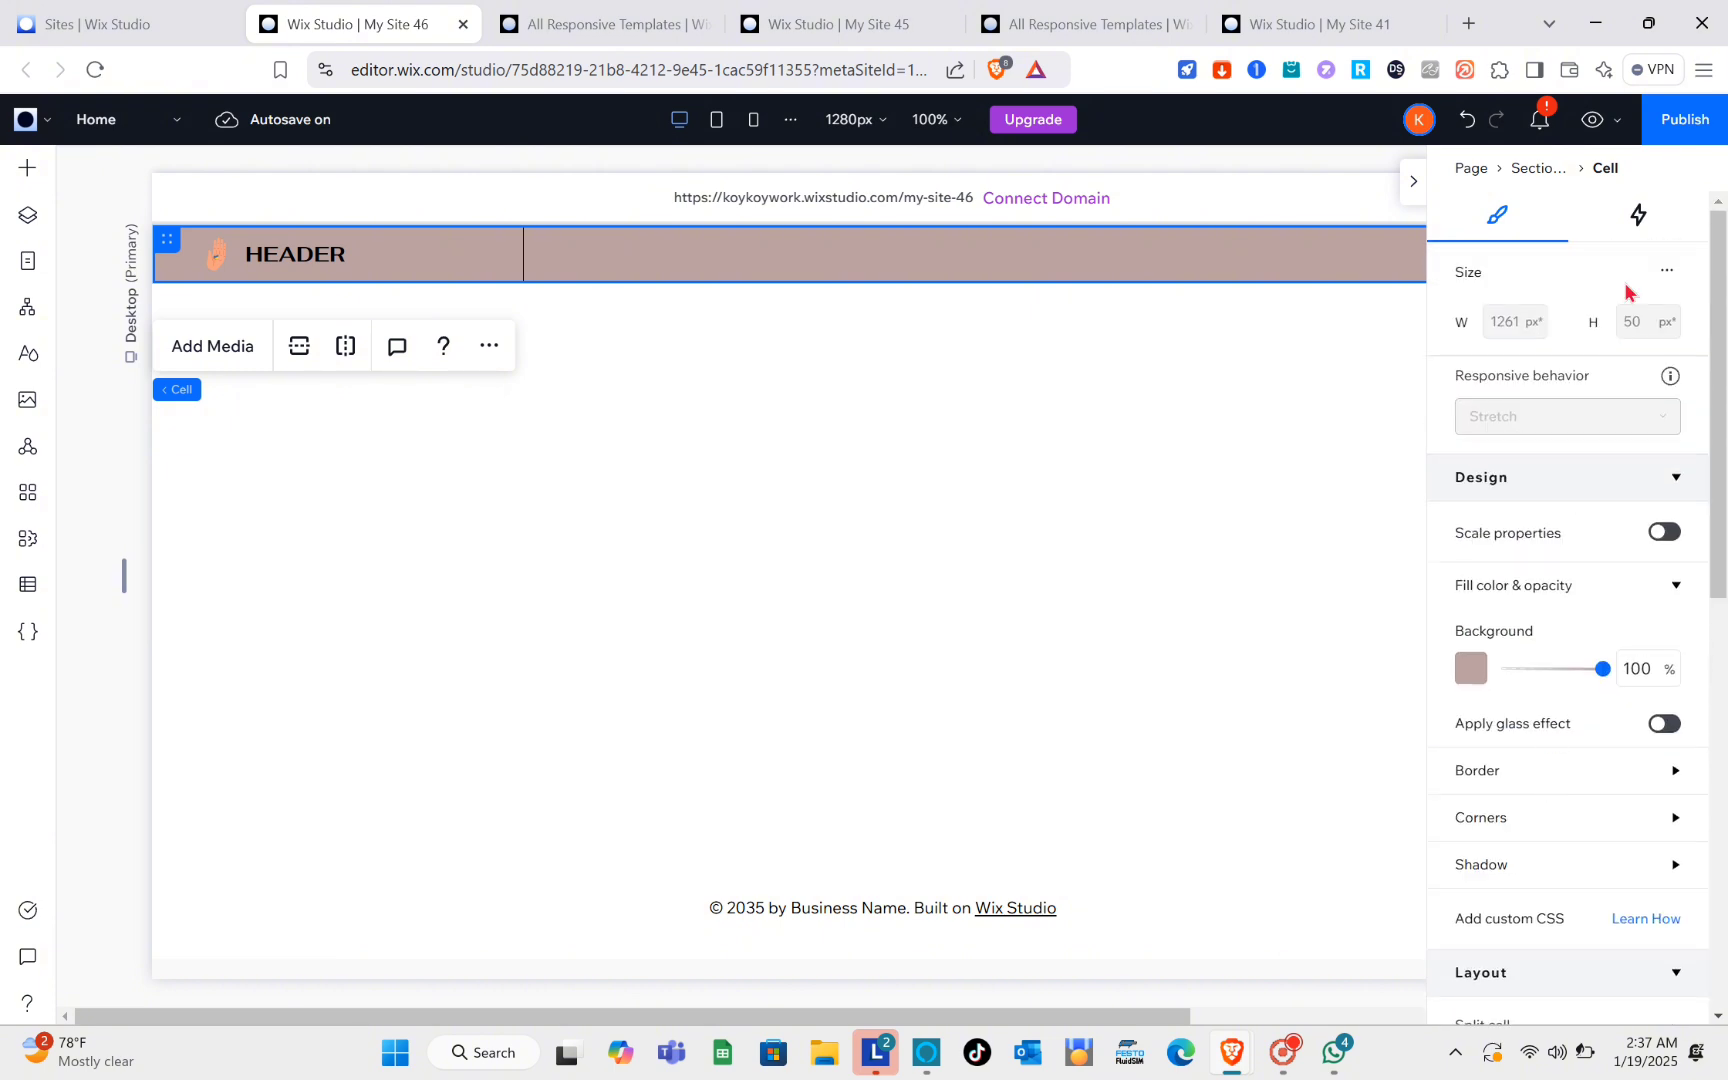
# Step: Examine the header cell's entrance animation presets and its hover, click, scroll, loop and mouse effect options without applying any
pyautogui.click(1639, 228)
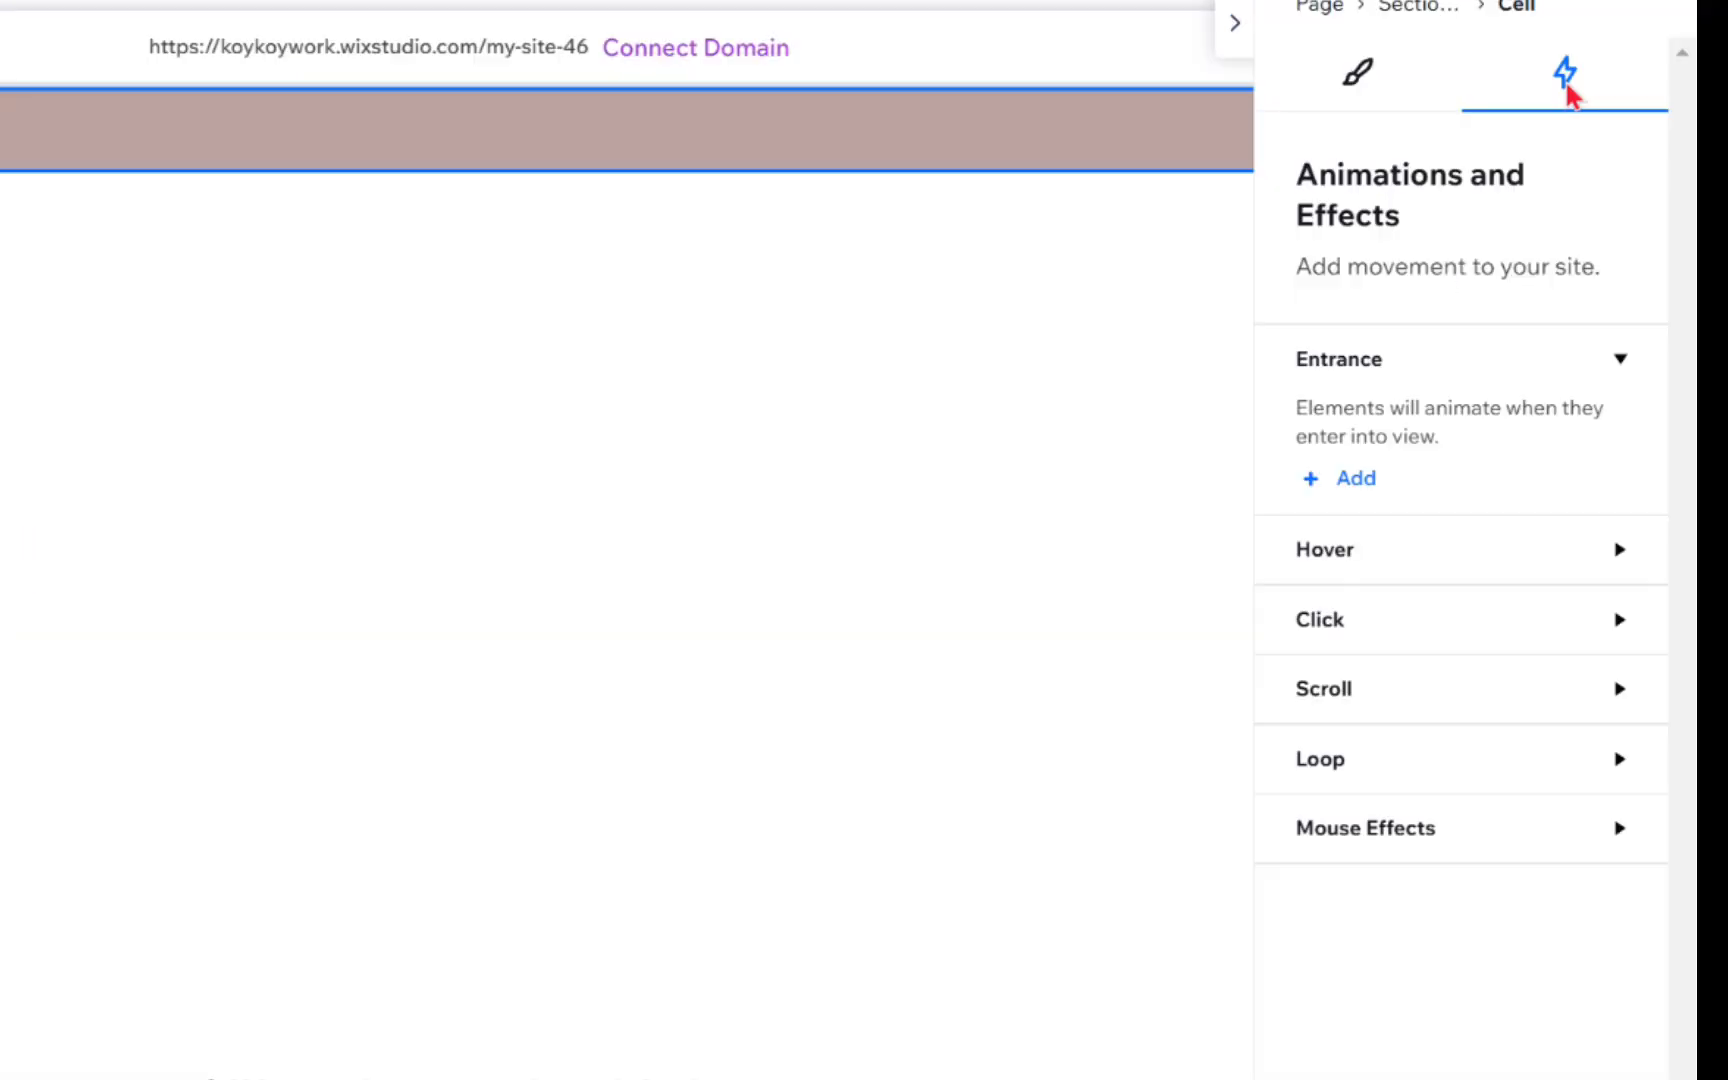
pyautogui.click(1355, 479)
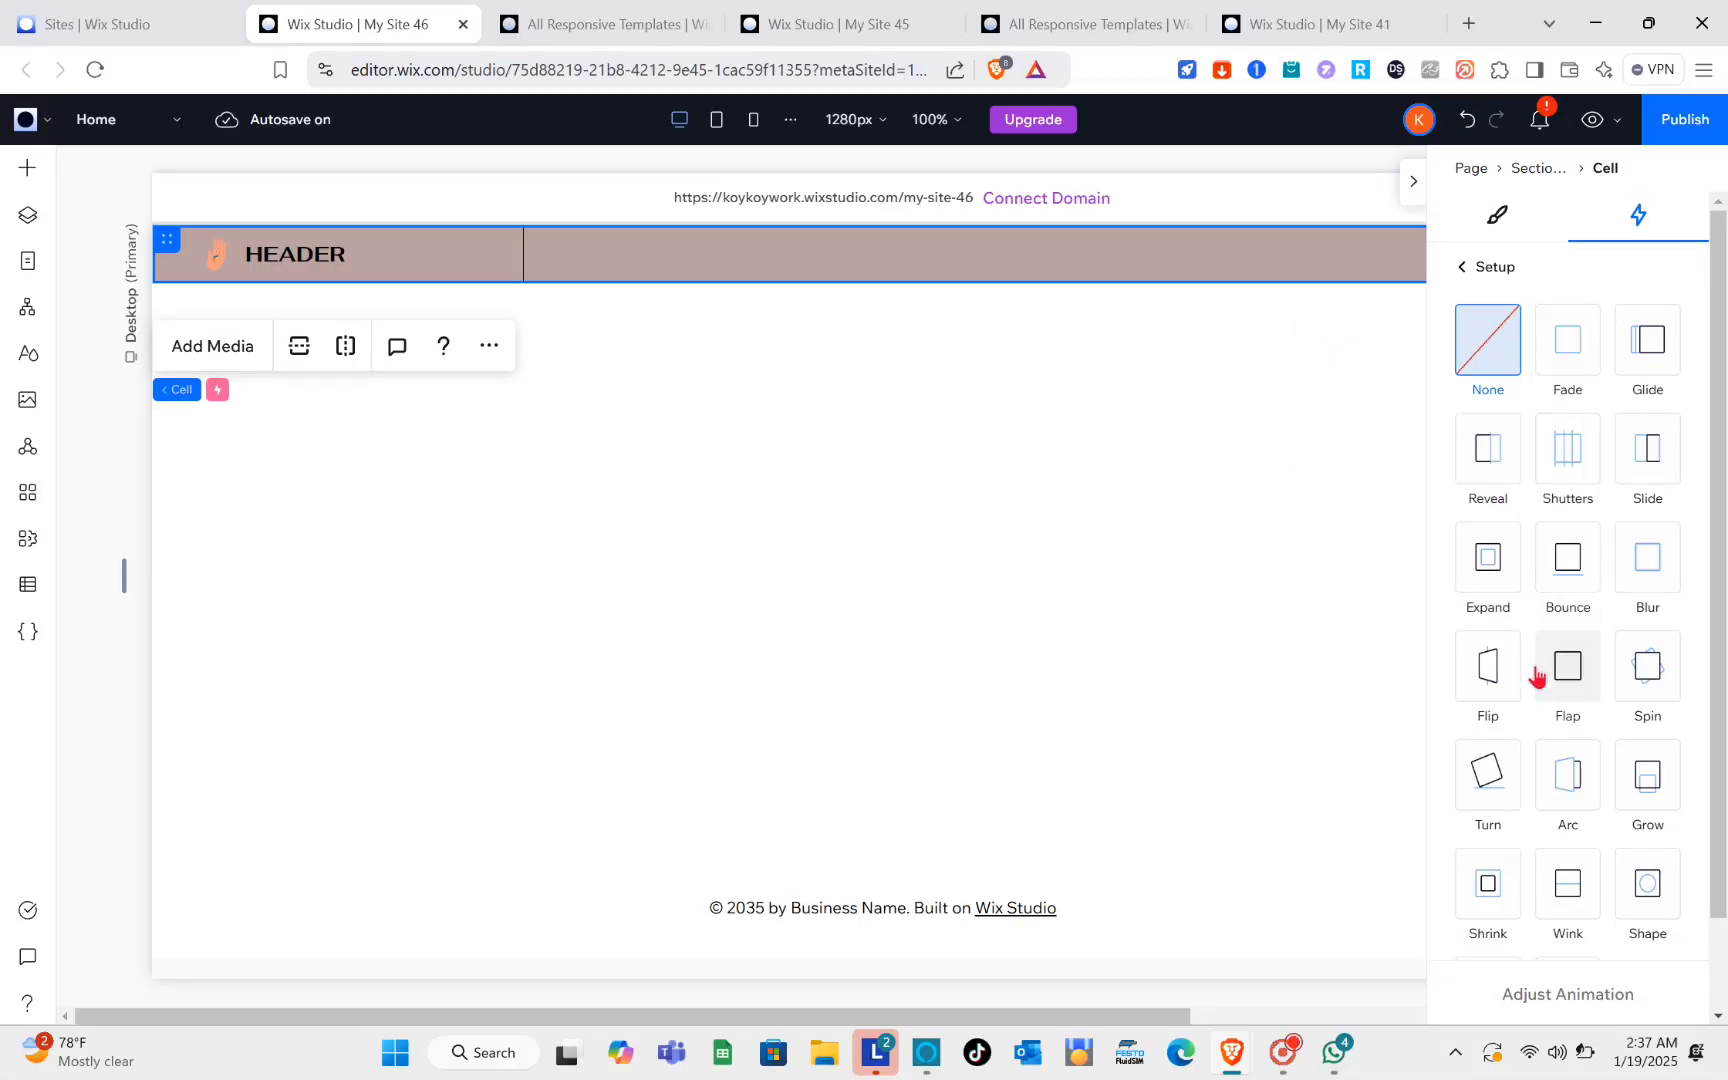
pyautogui.click(1464, 267)
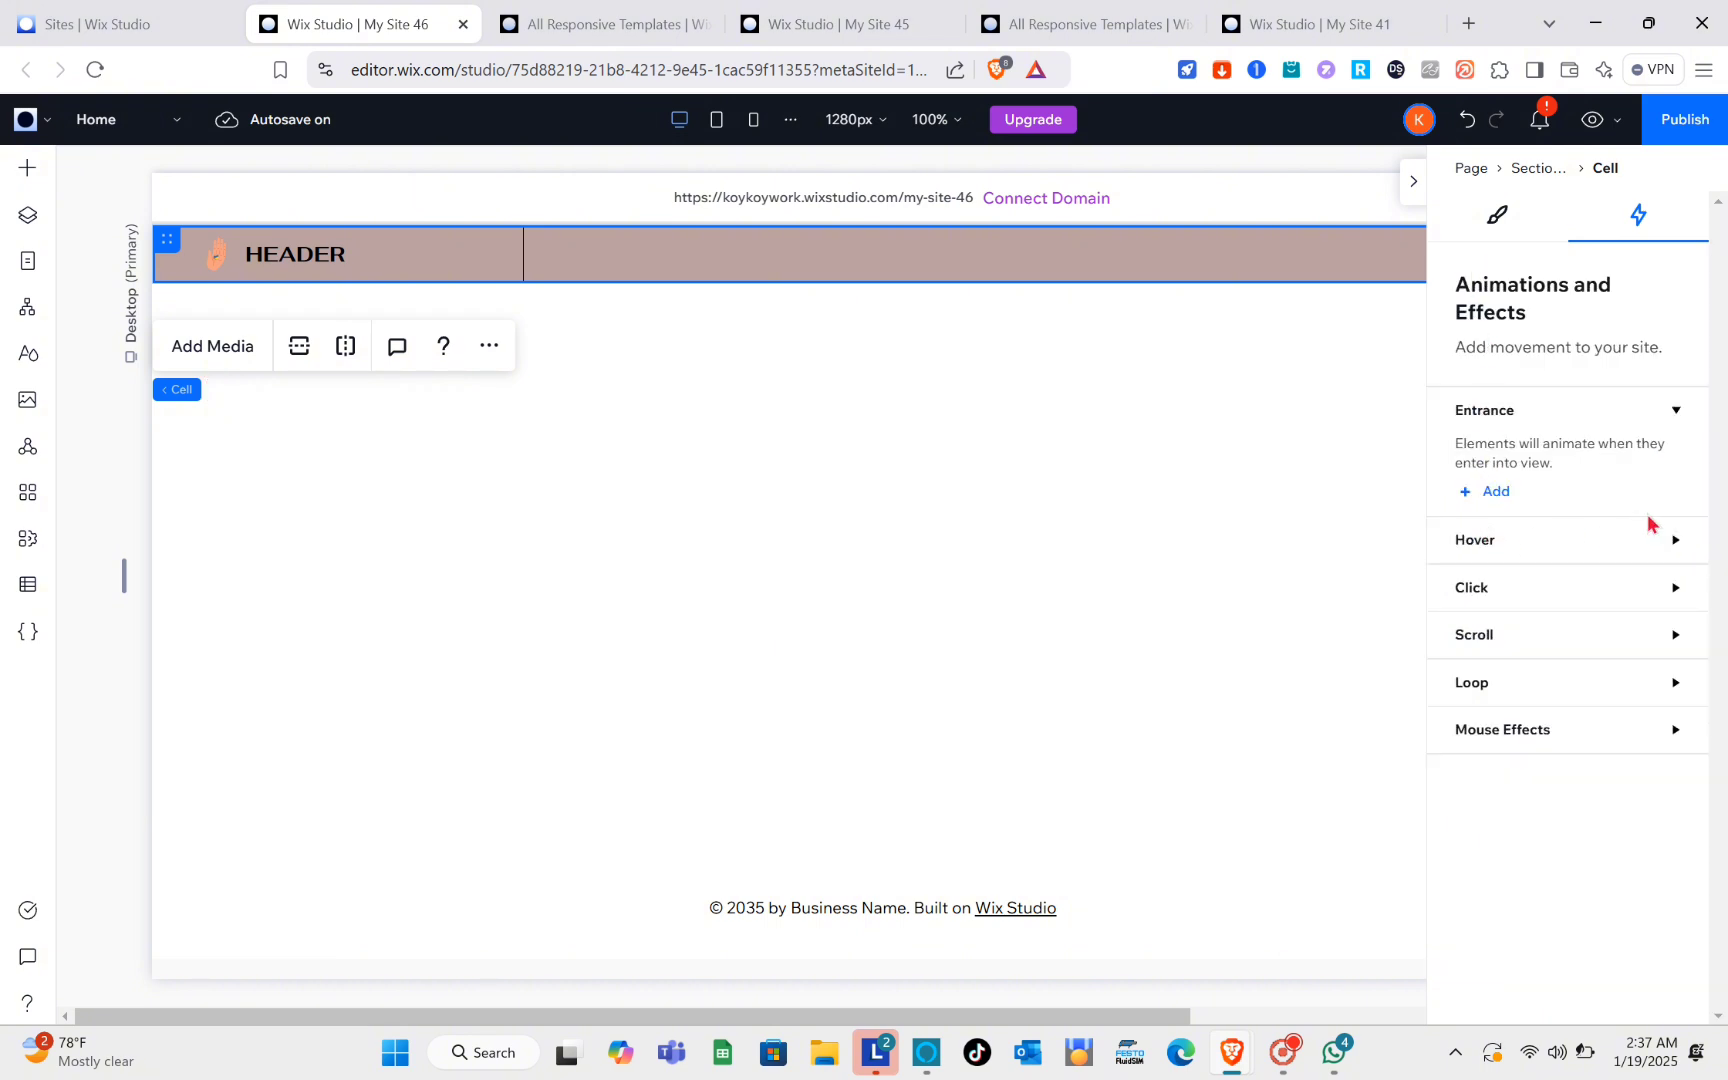
pyautogui.click(1667, 546)
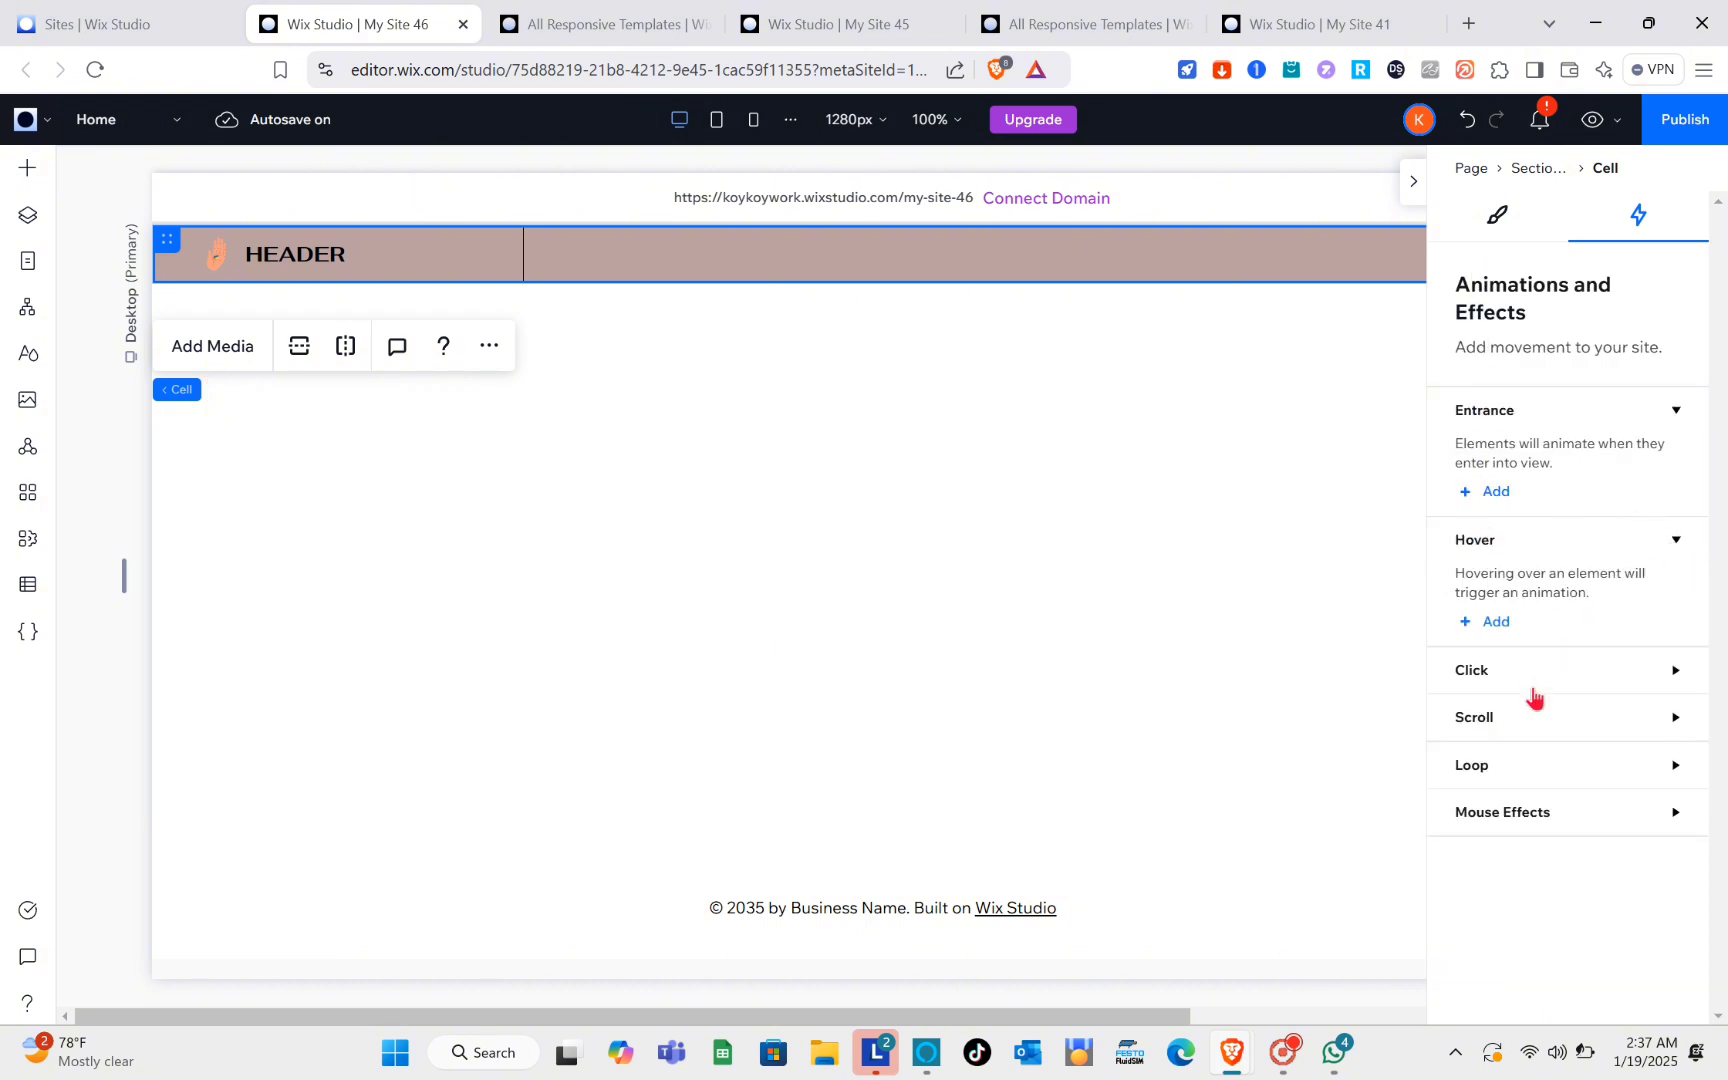
pyautogui.click(1676, 680)
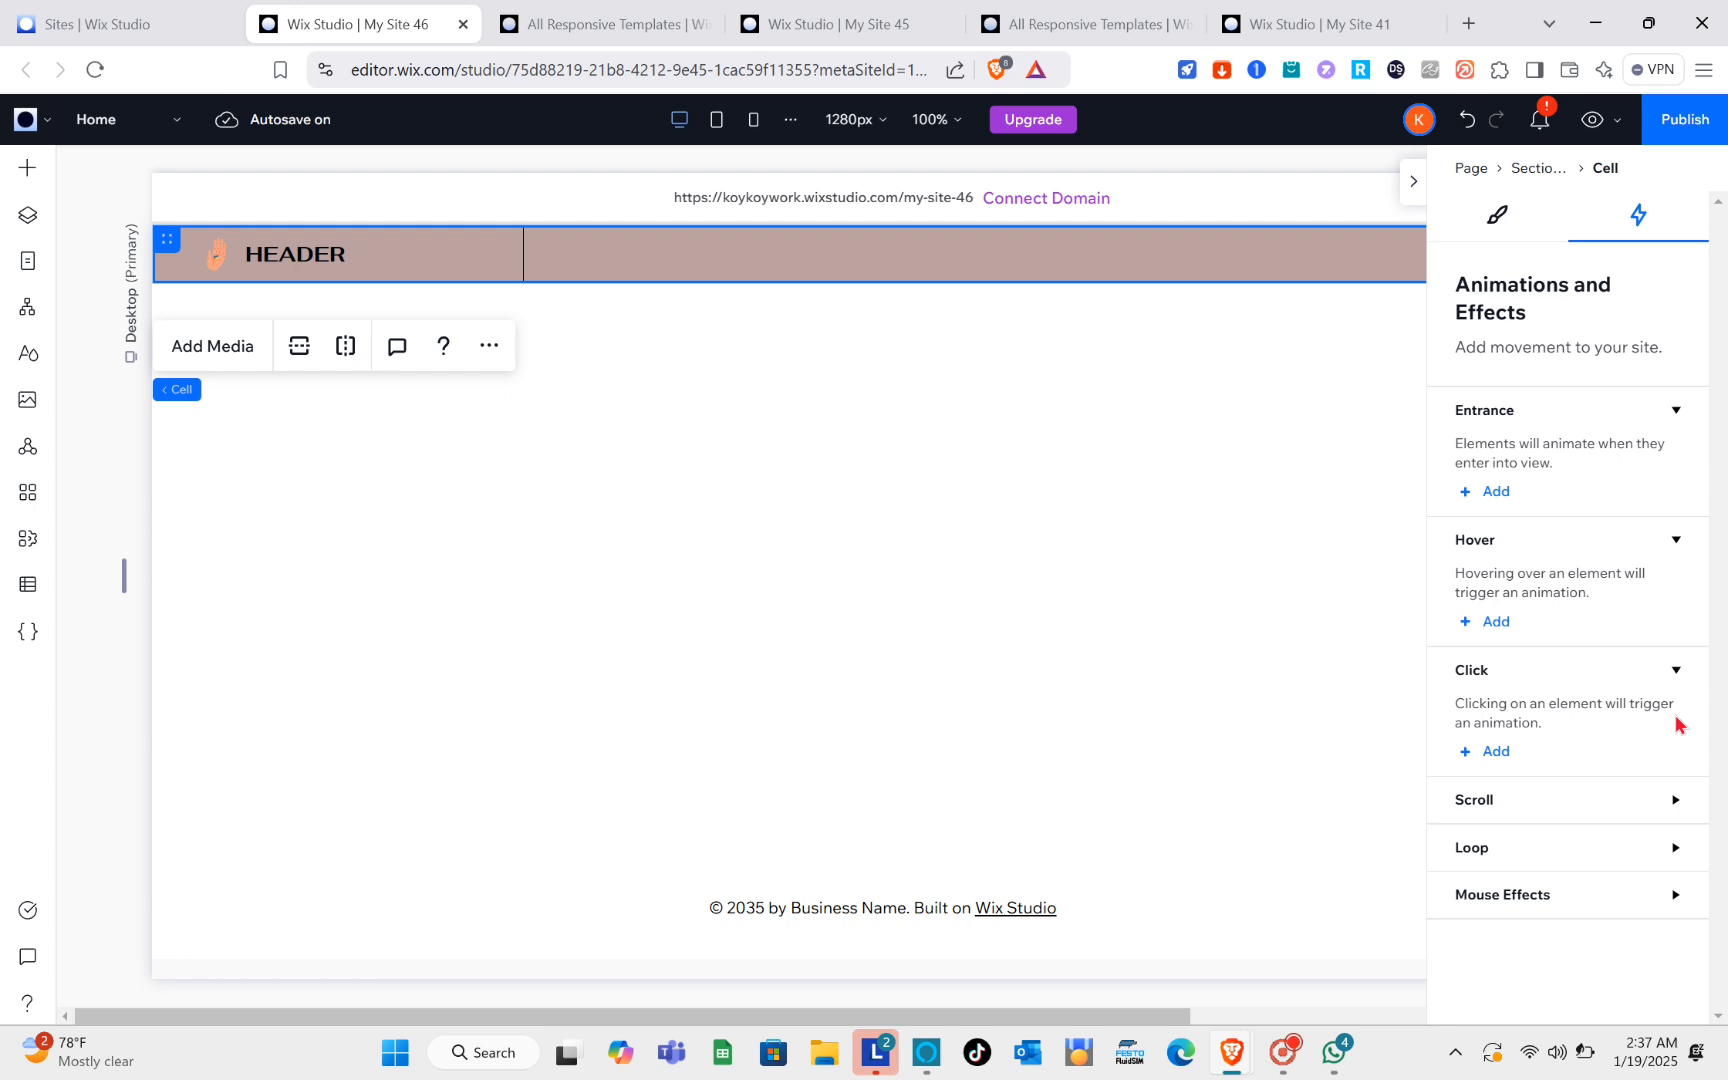
pyautogui.click(1672, 812)
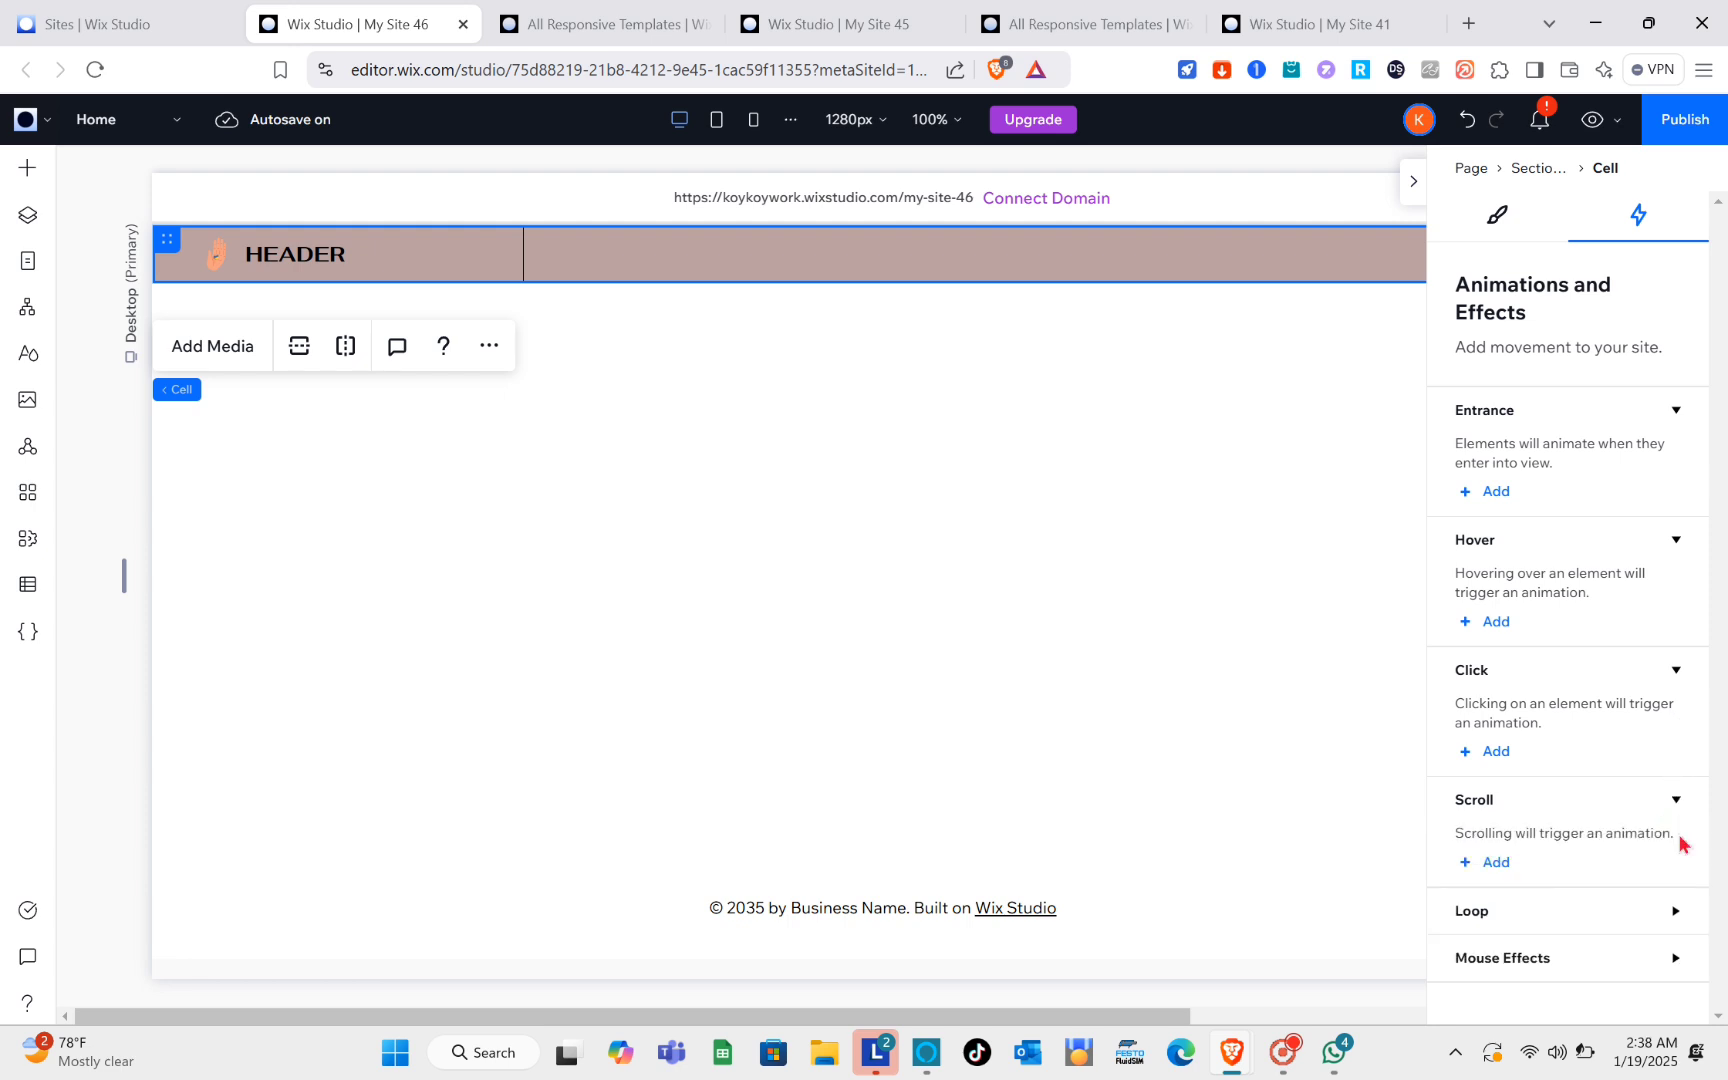
pyautogui.click(1676, 912)
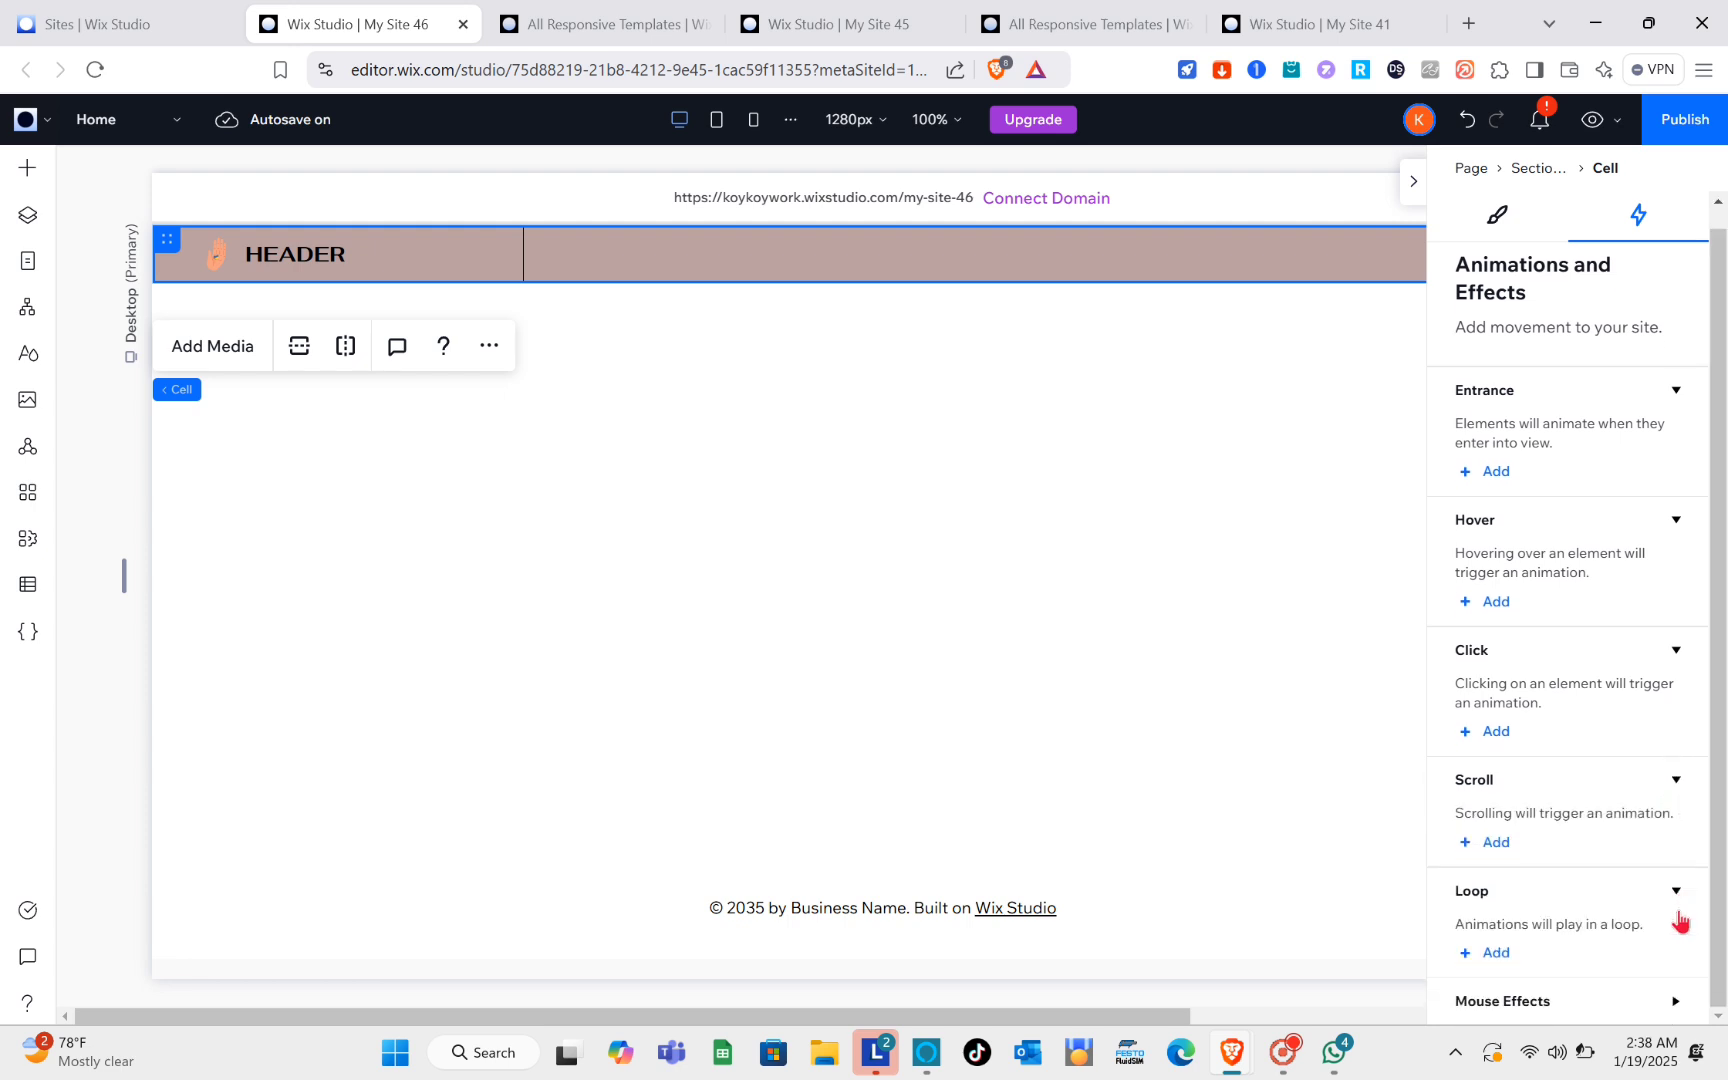
pyautogui.click(1677, 1003)
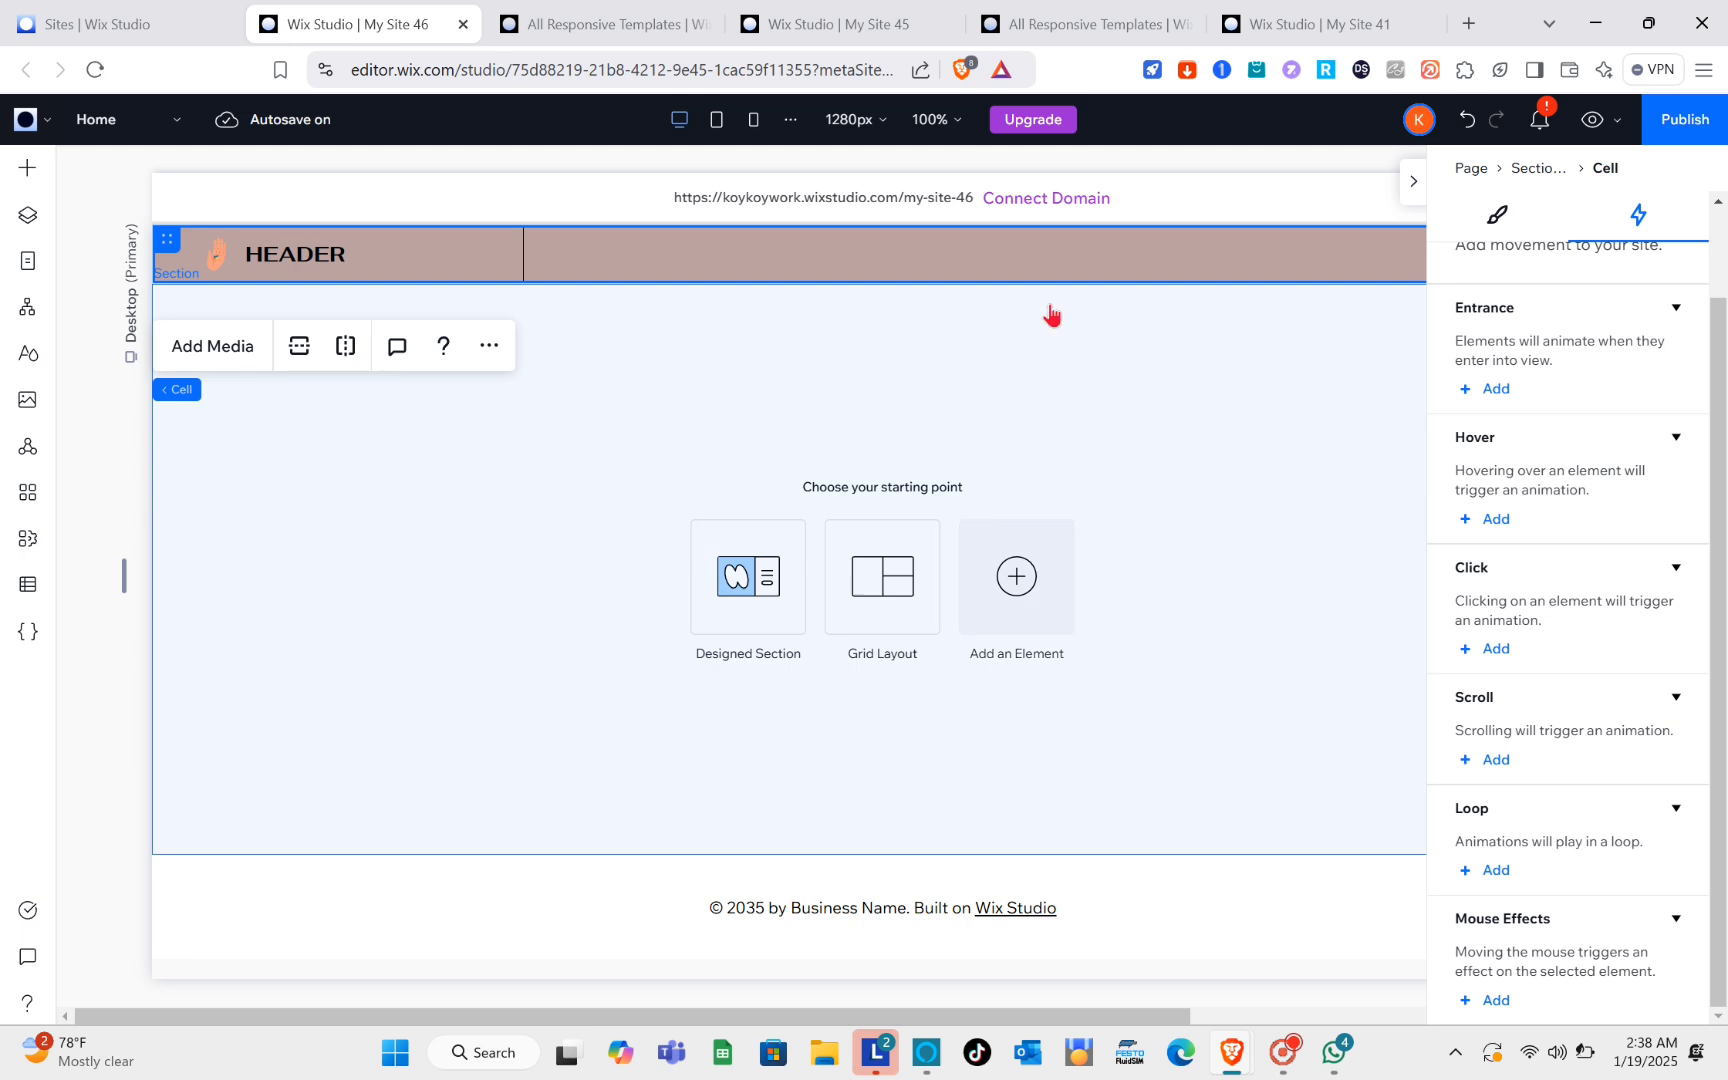
# Step: Open the management settings of the header's horizontal menu and examine the item types, main pages and page link options for adding an item
pyautogui.click(1414, 183)
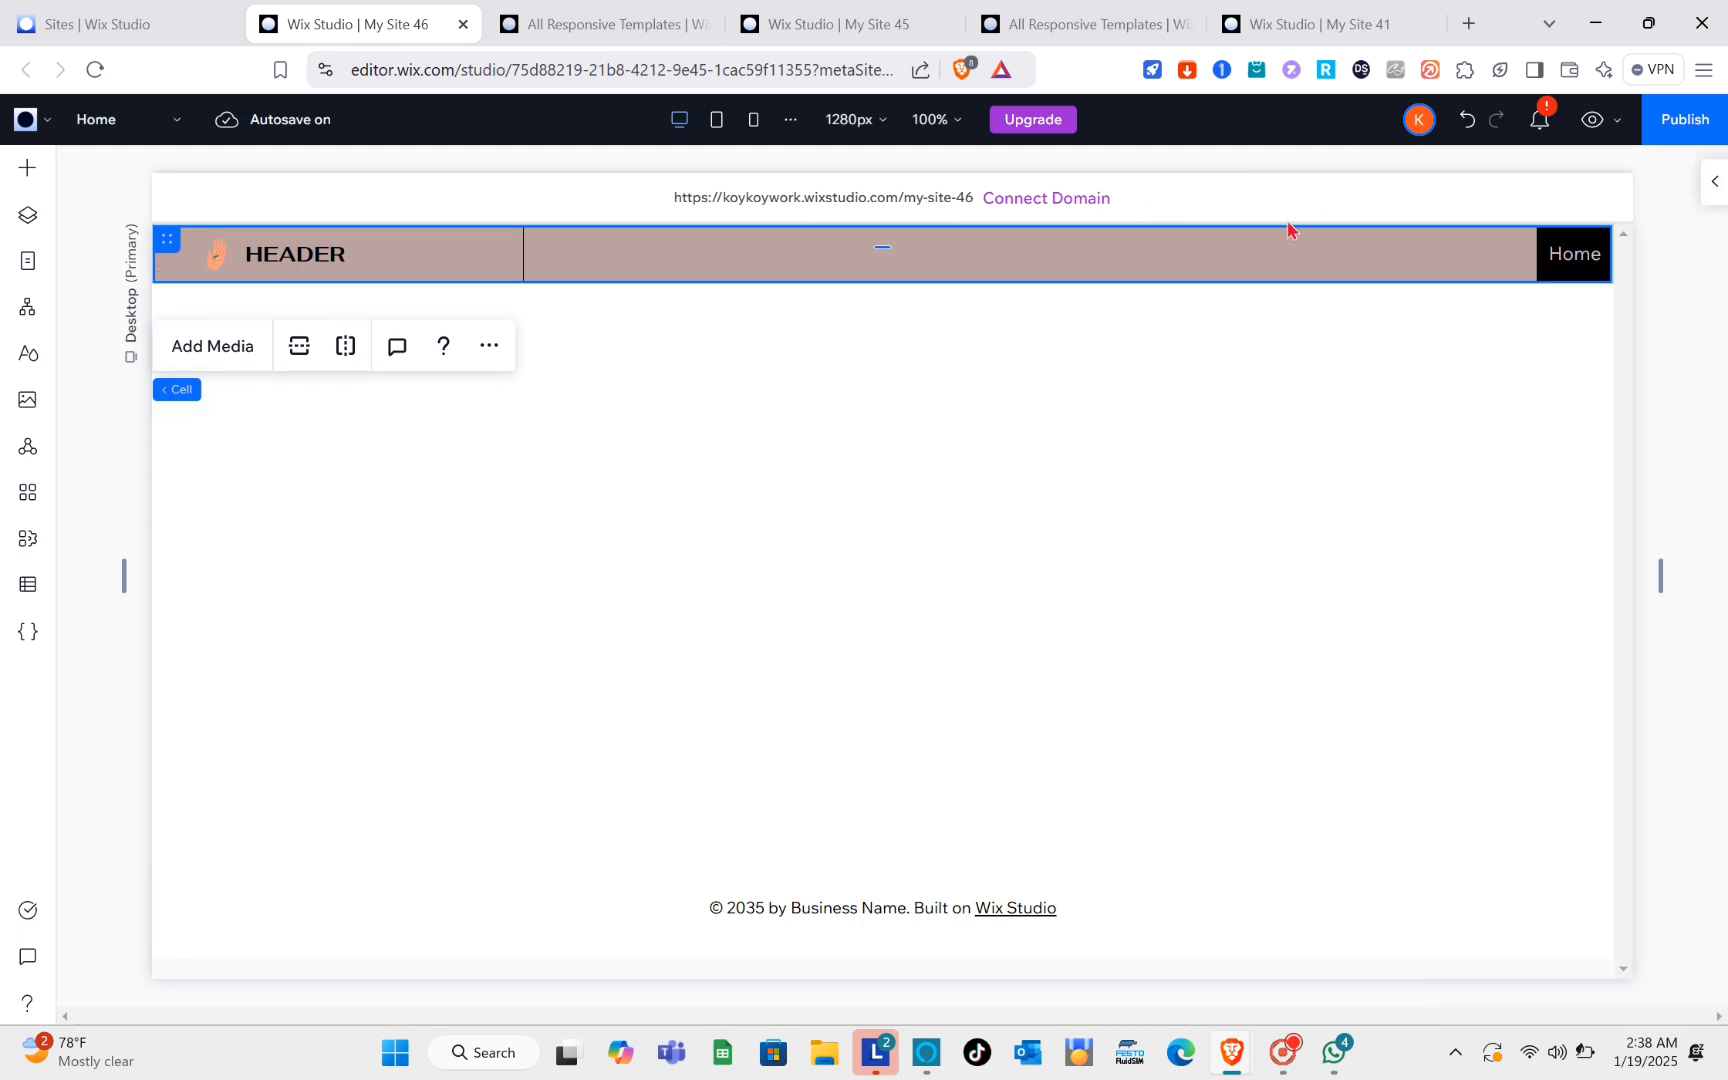
pyautogui.click(1240, 253)
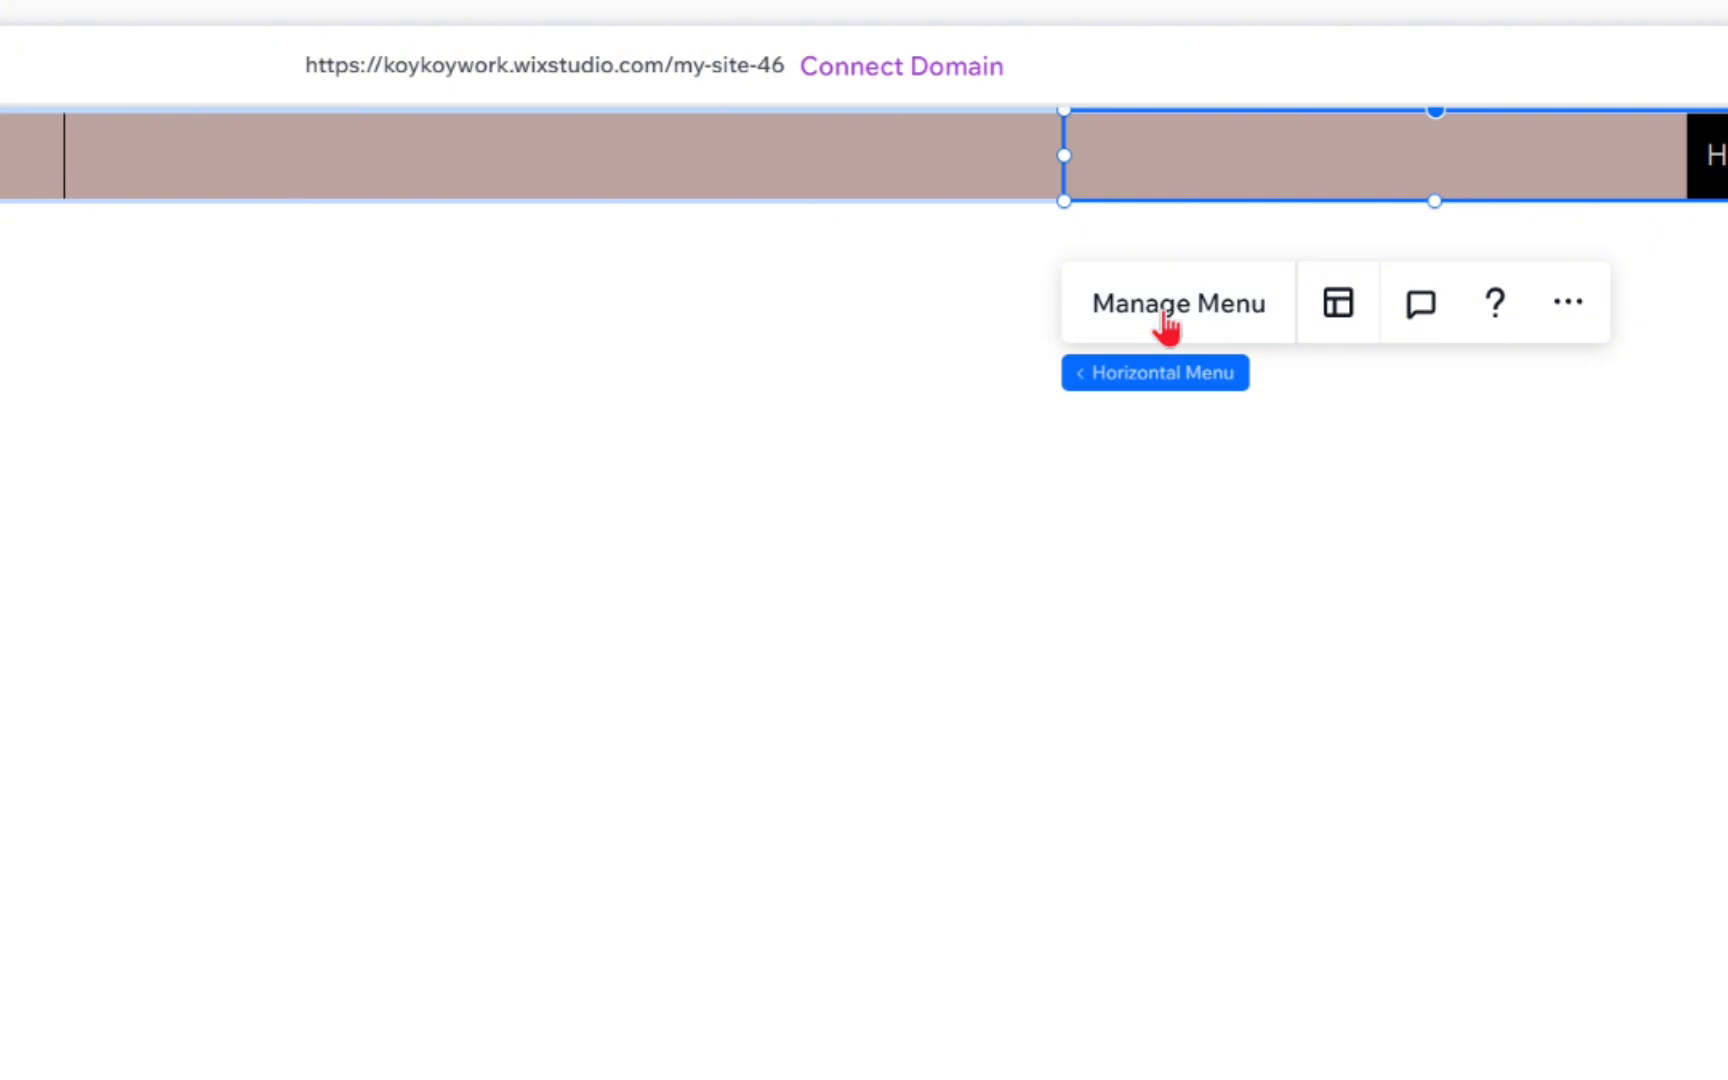
pyautogui.click(1211, 355)
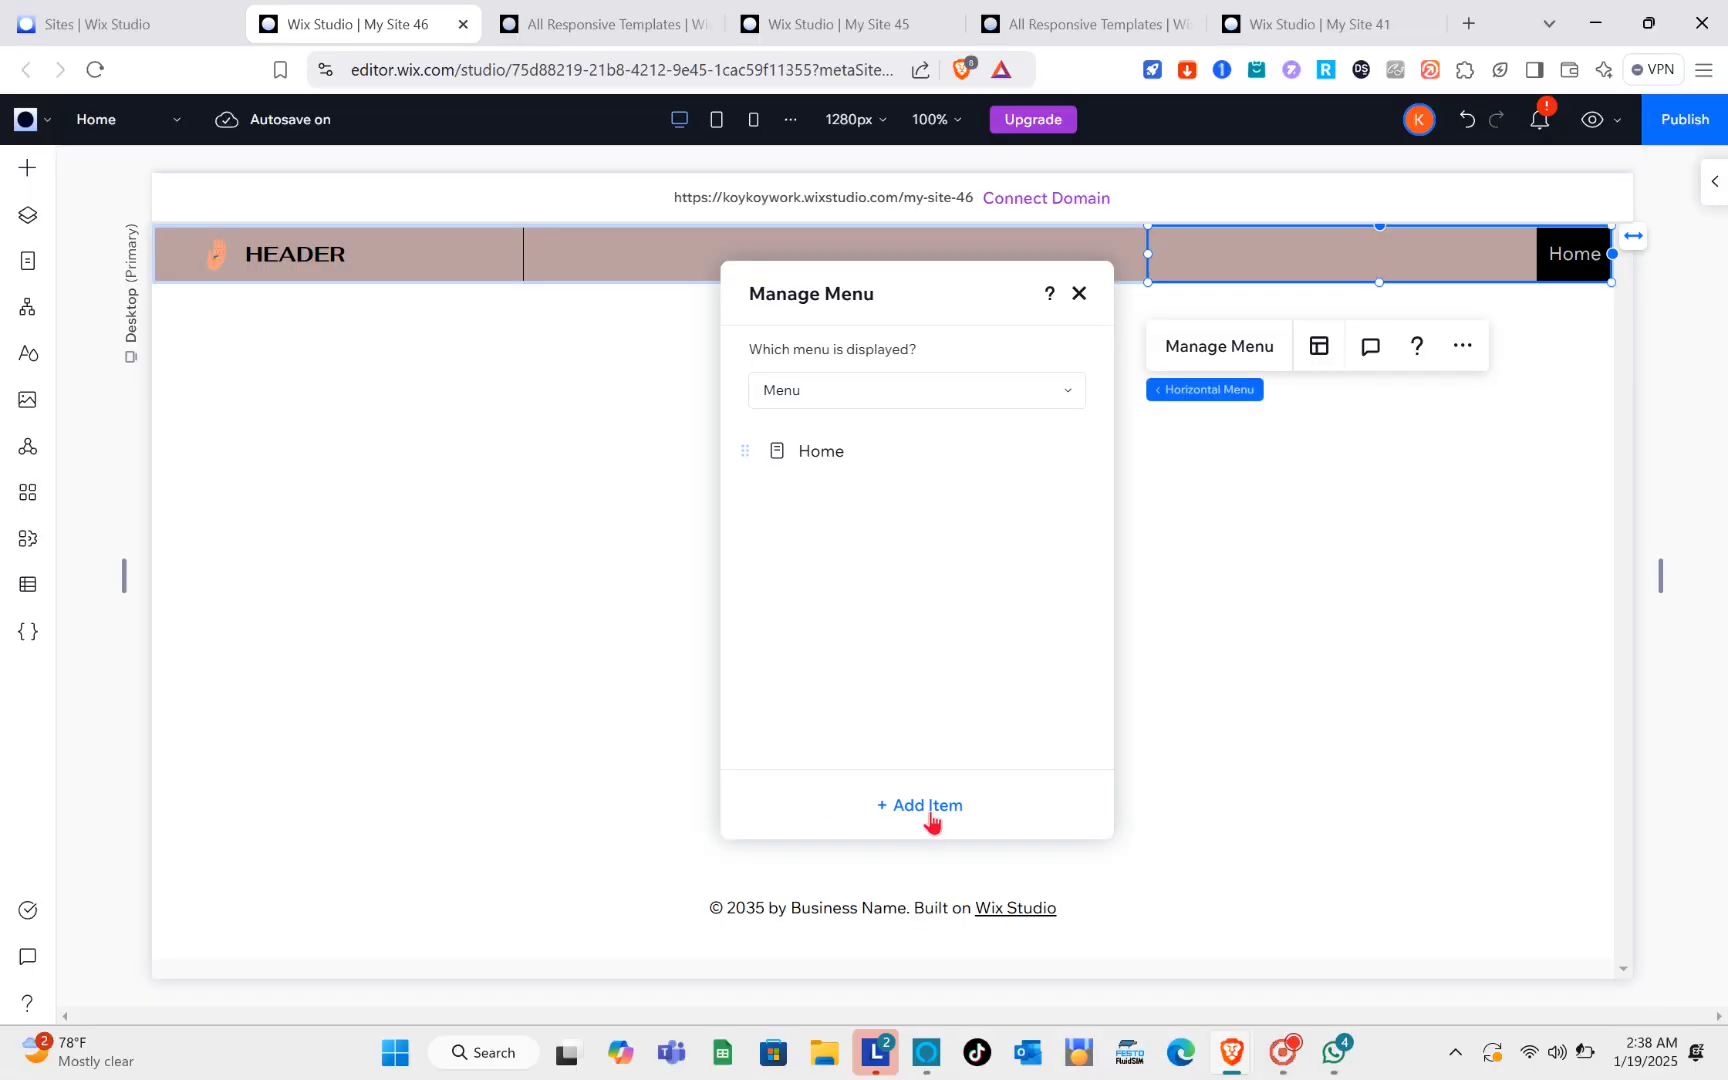
pyautogui.click(929, 810)
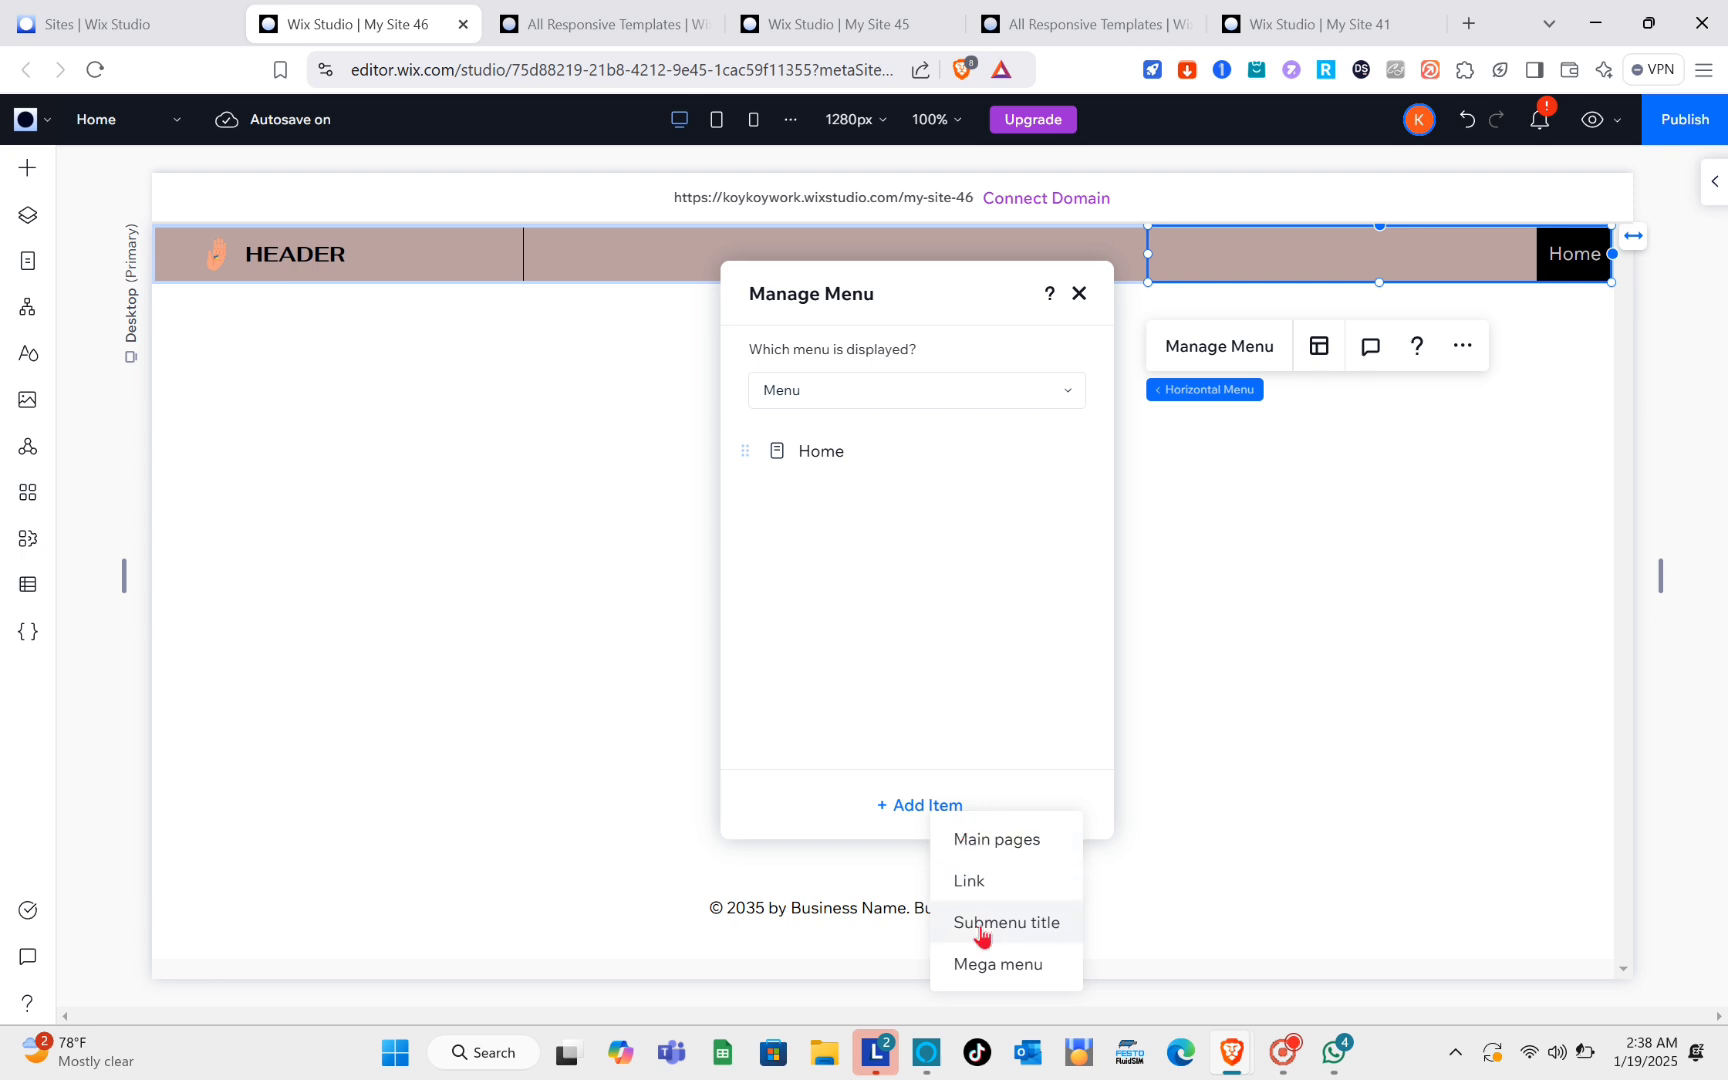
pyautogui.click(1006, 840)
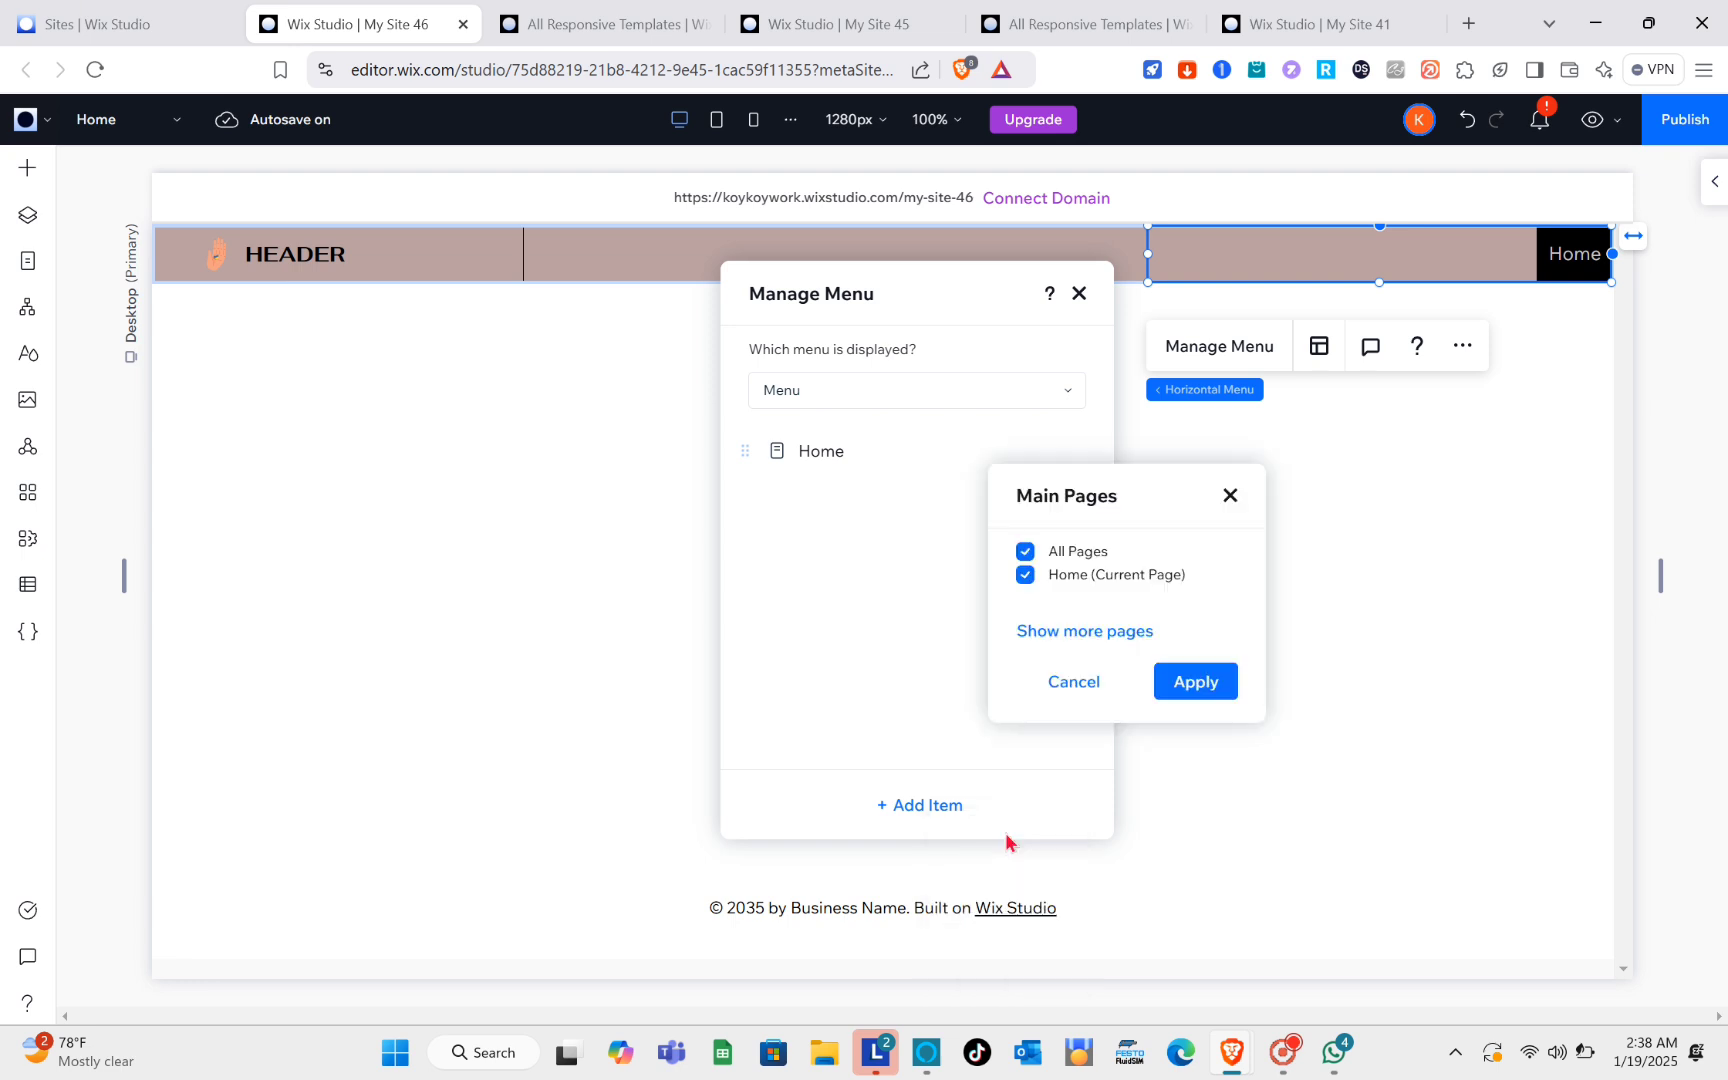
pyautogui.click(1074, 632)
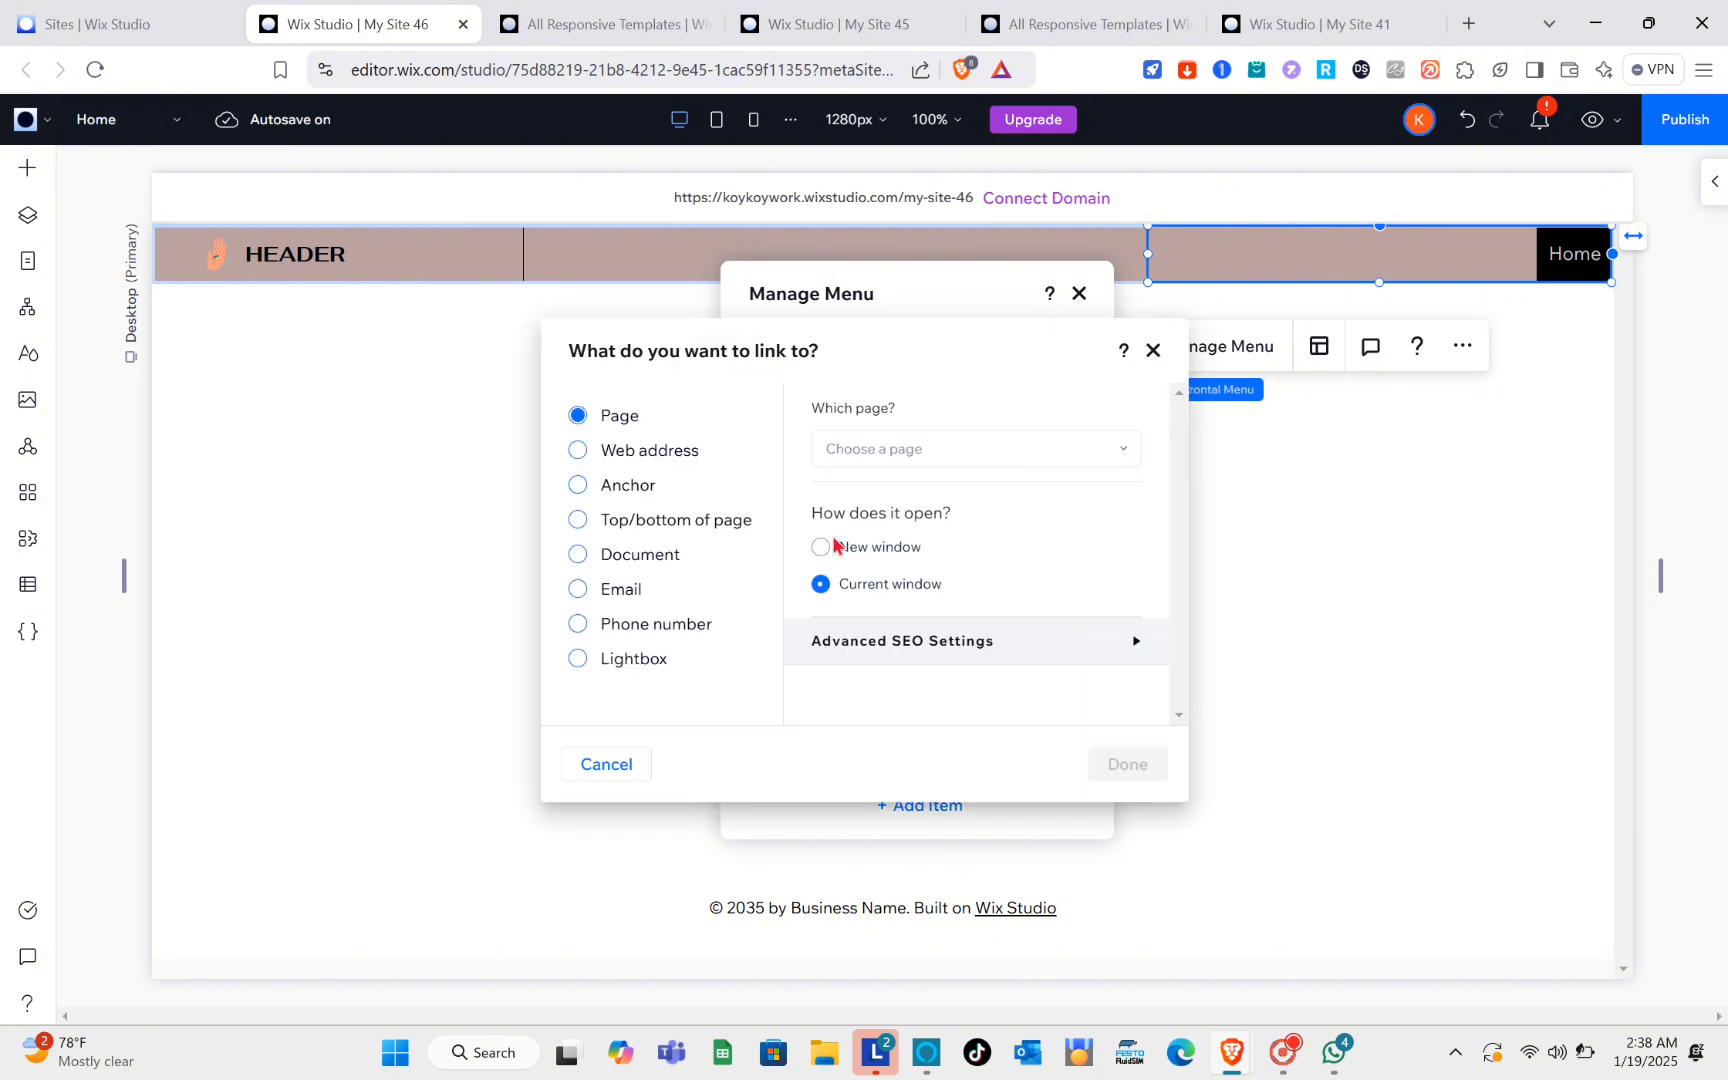
pyautogui.click(993, 457)
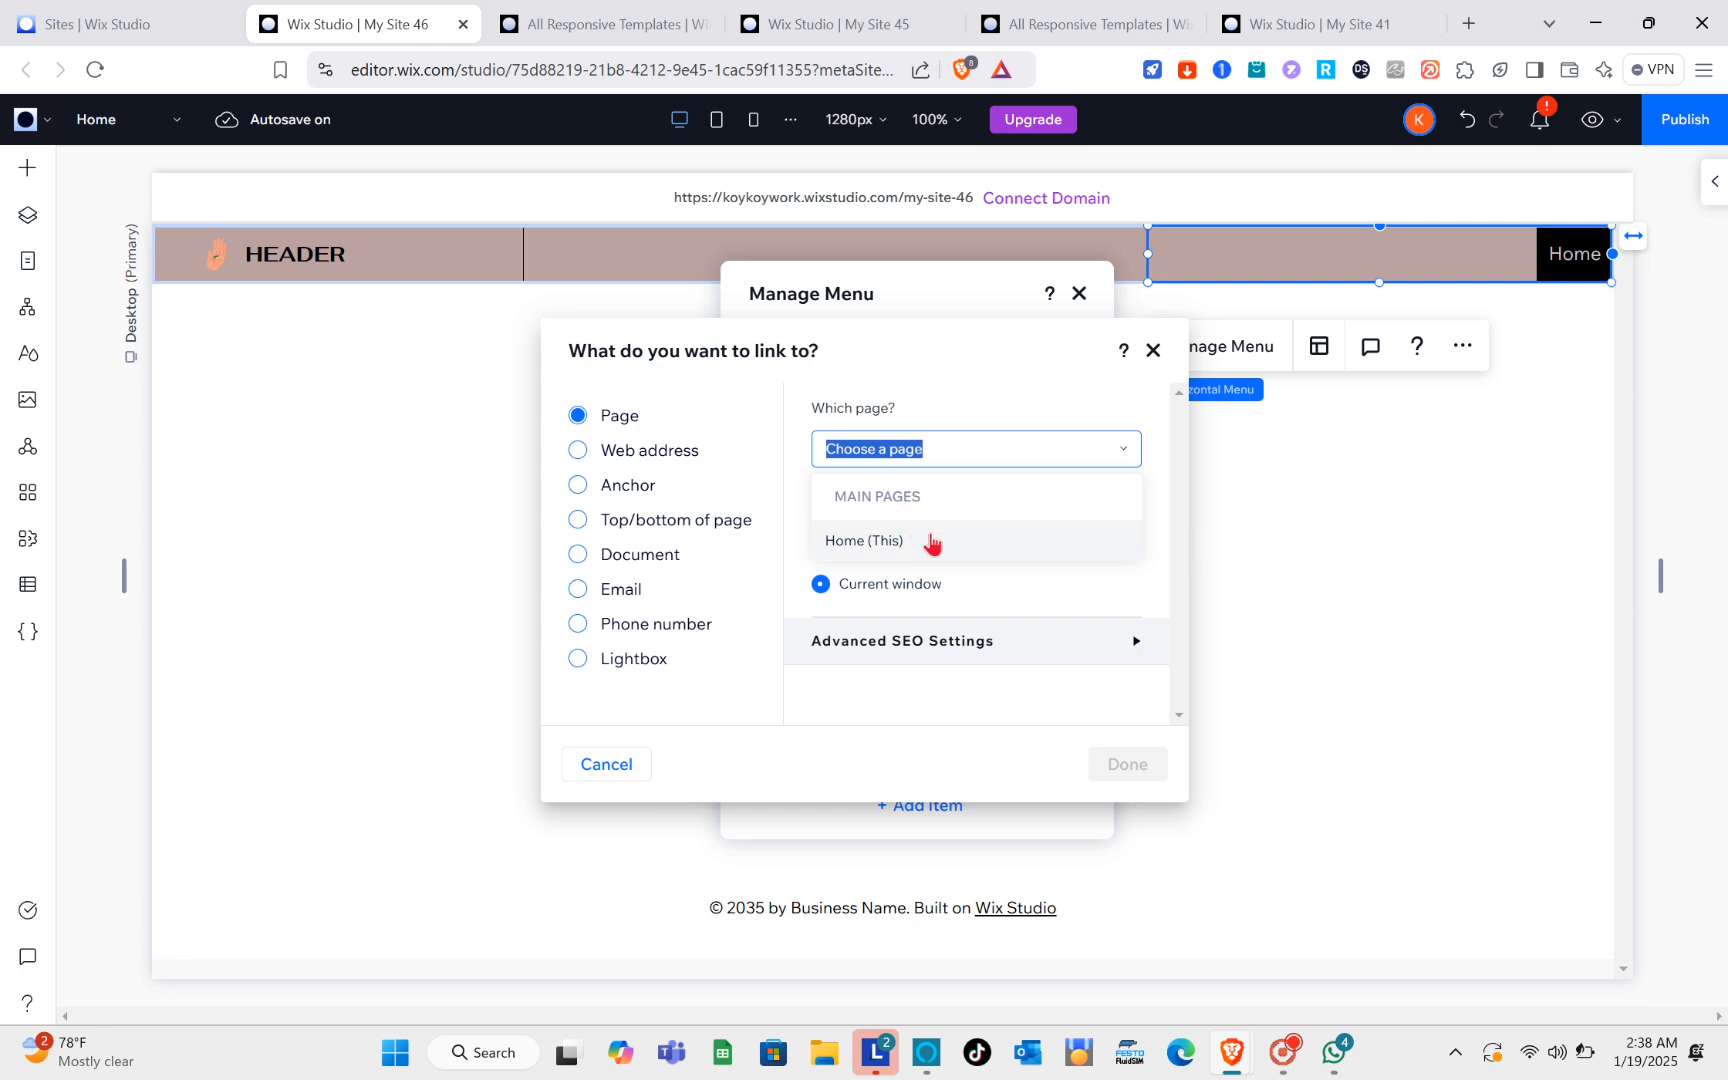
pyautogui.click(1015, 459)
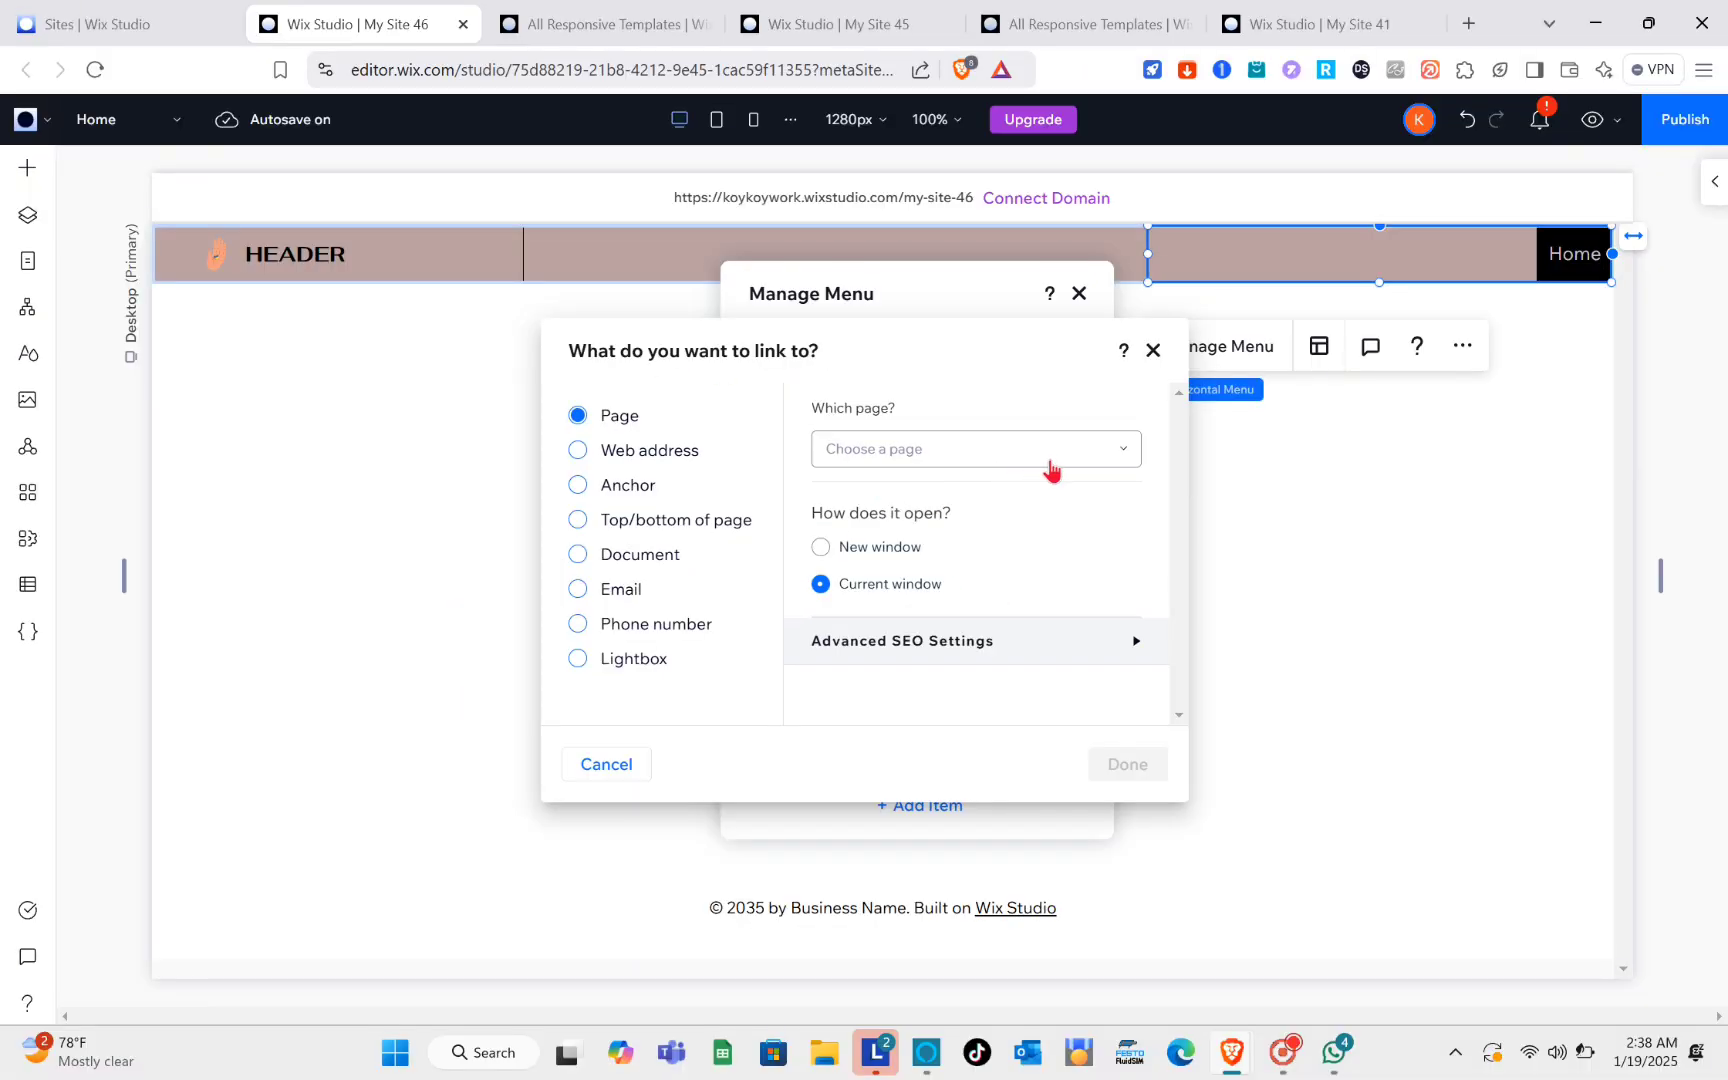
pyautogui.click(1050, 462)
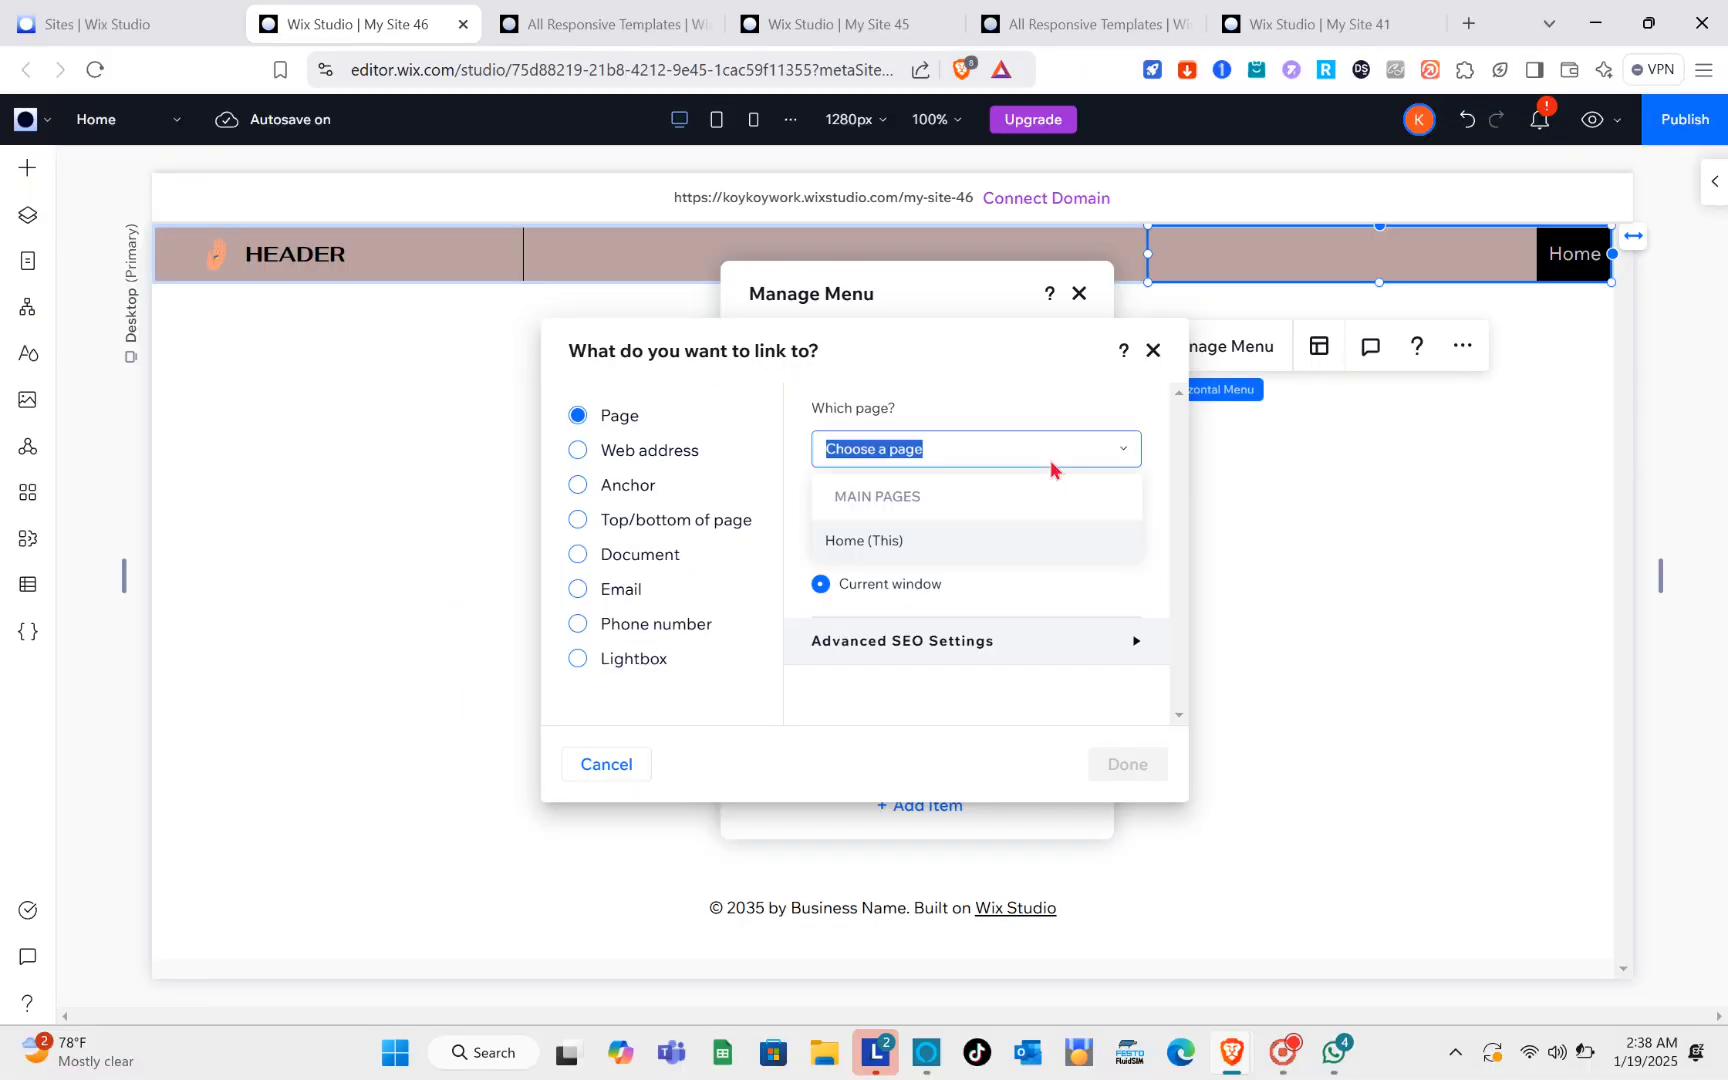
pyautogui.click(1077, 462)
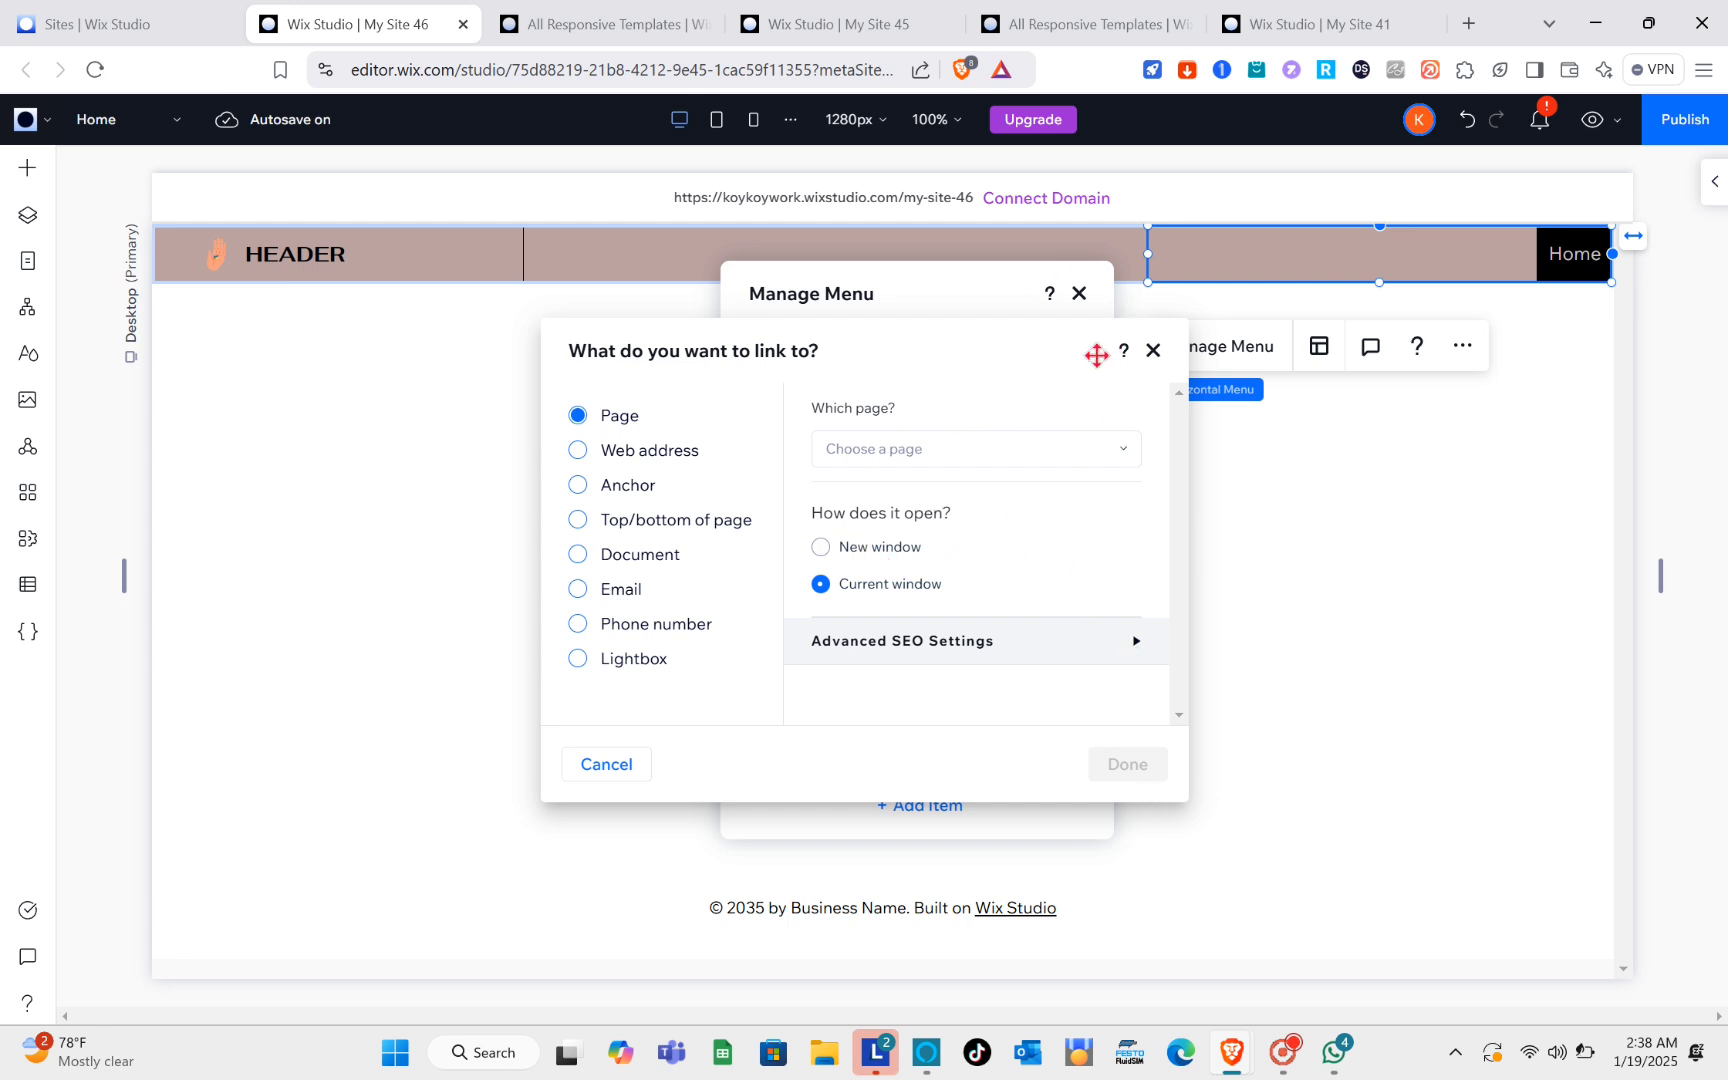
pyautogui.click(1153, 352)
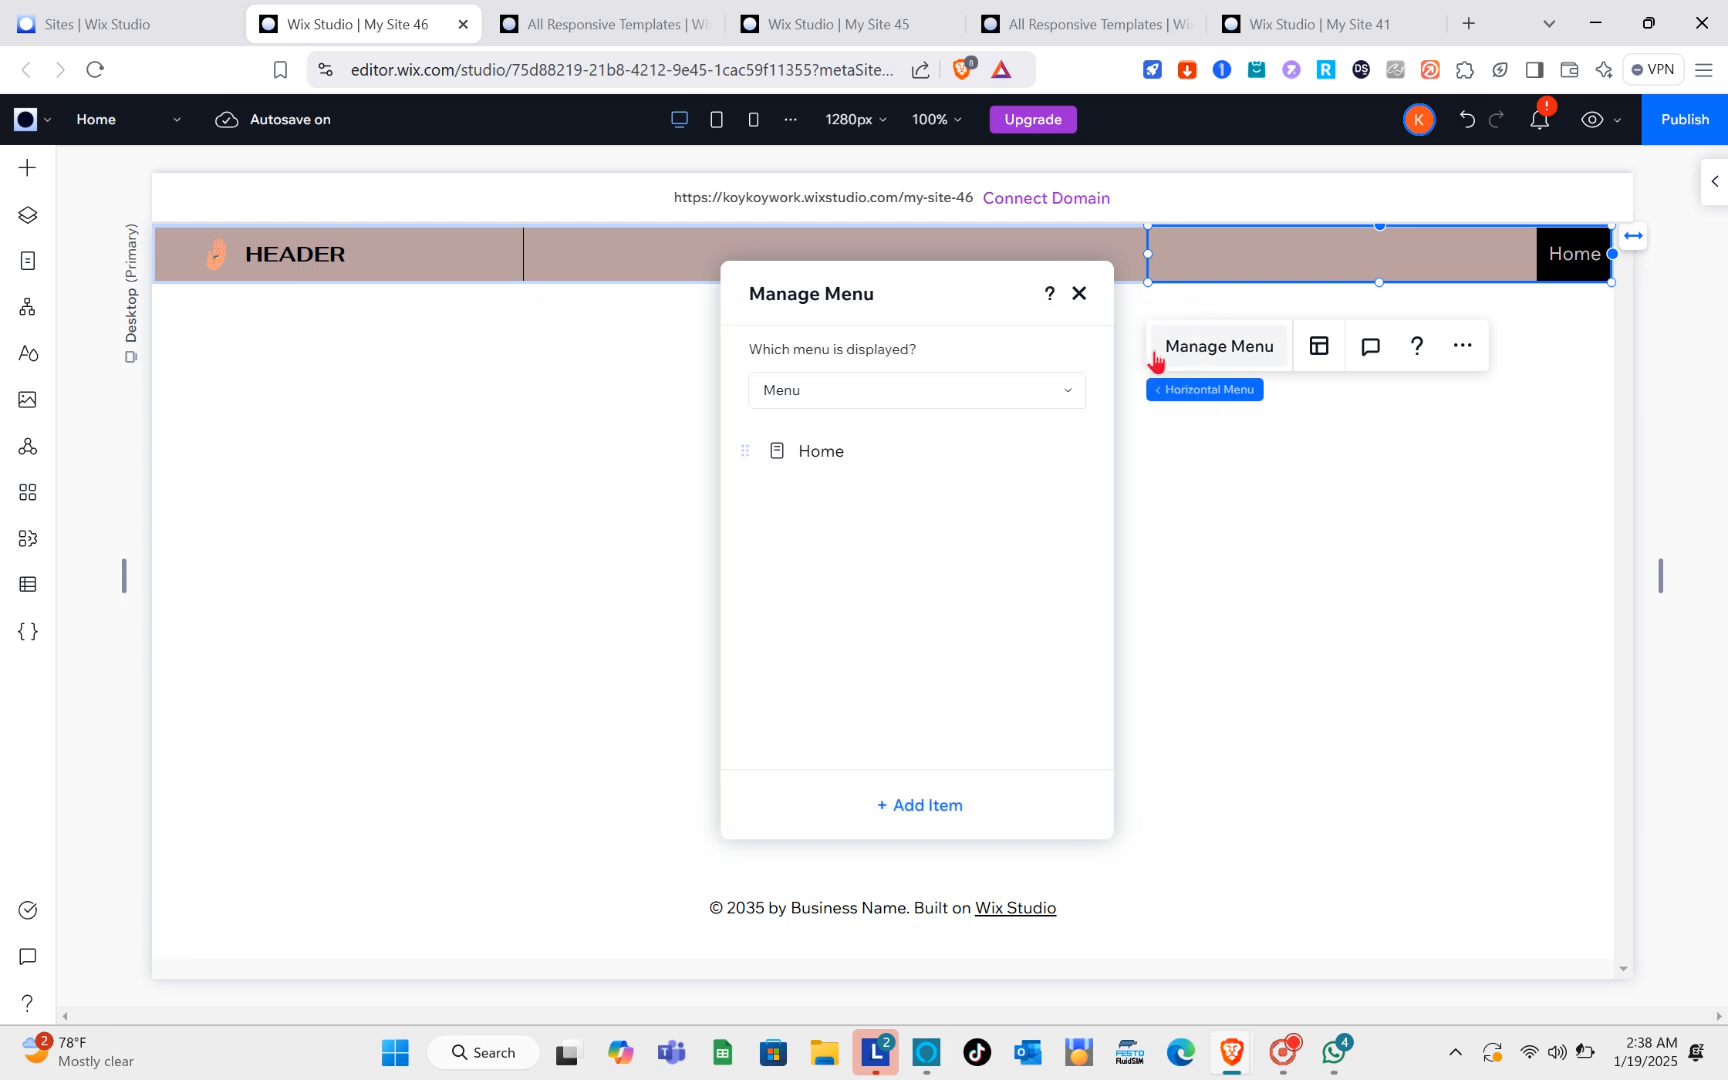
# Step: Add a new site menu named Home and display it in the header's horizontal menu
pyautogui.click(1062, 398)
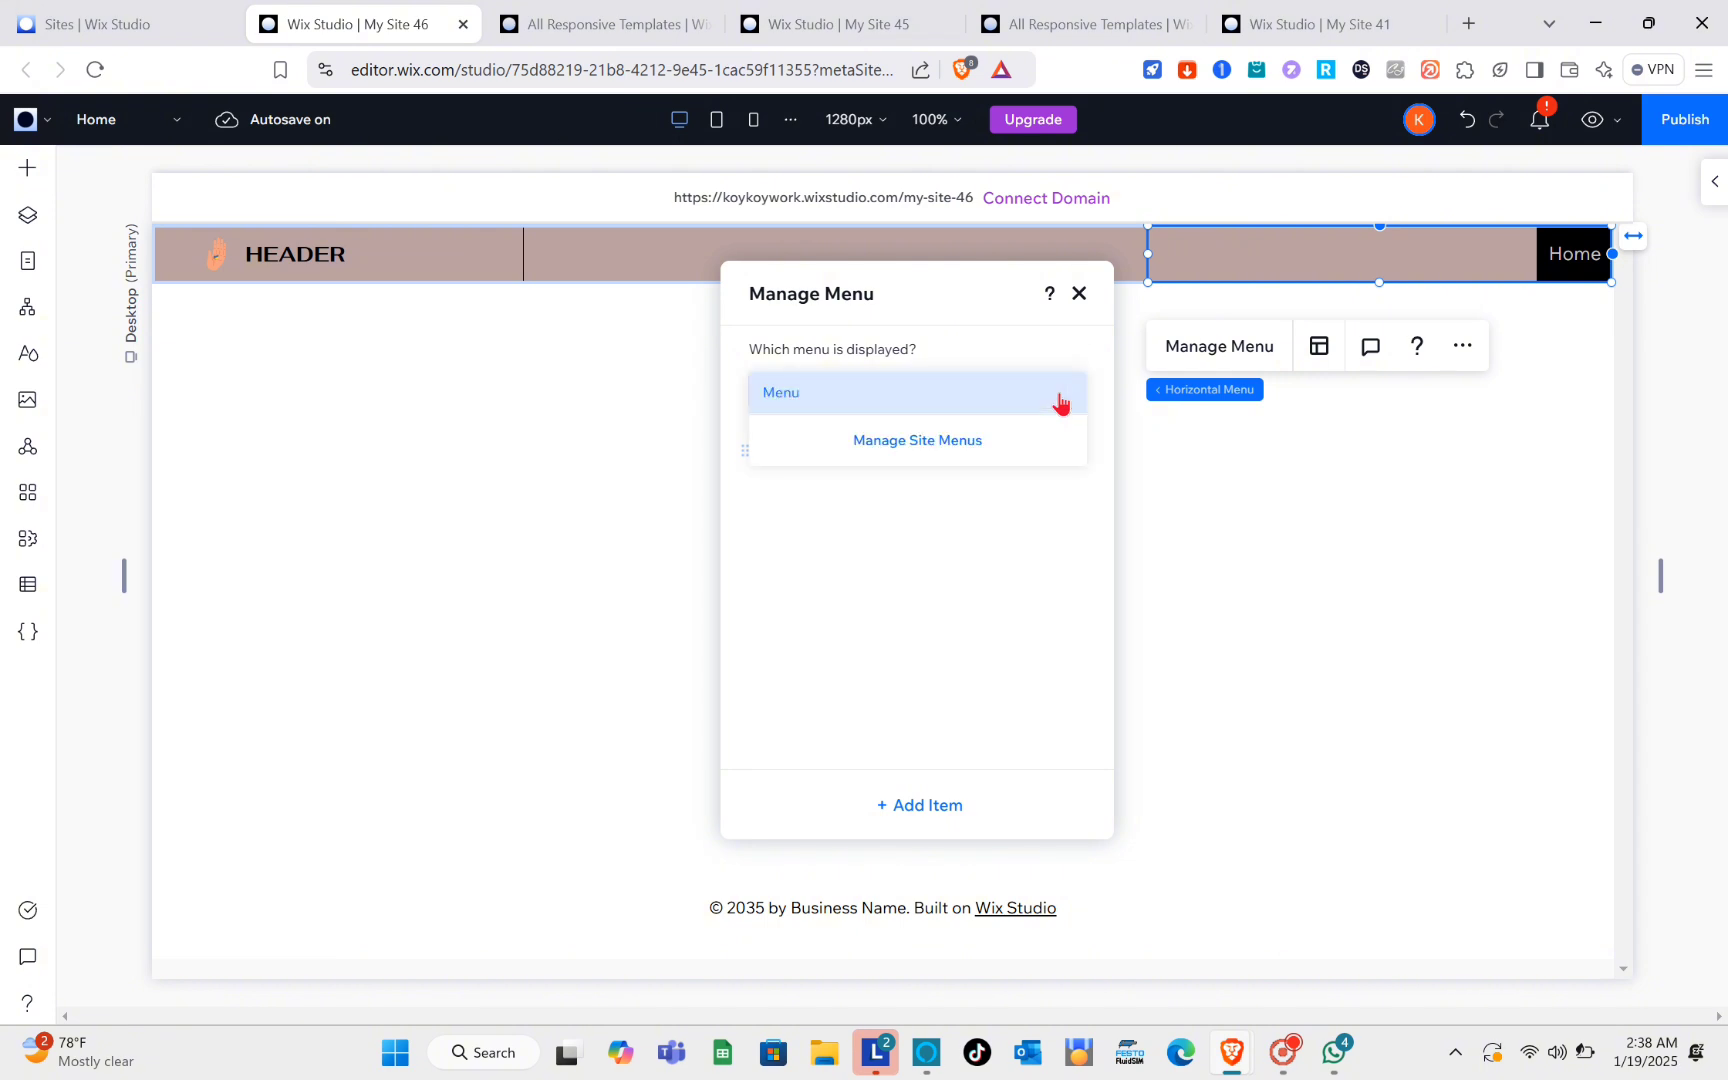
pyautogui.click(944, 442)
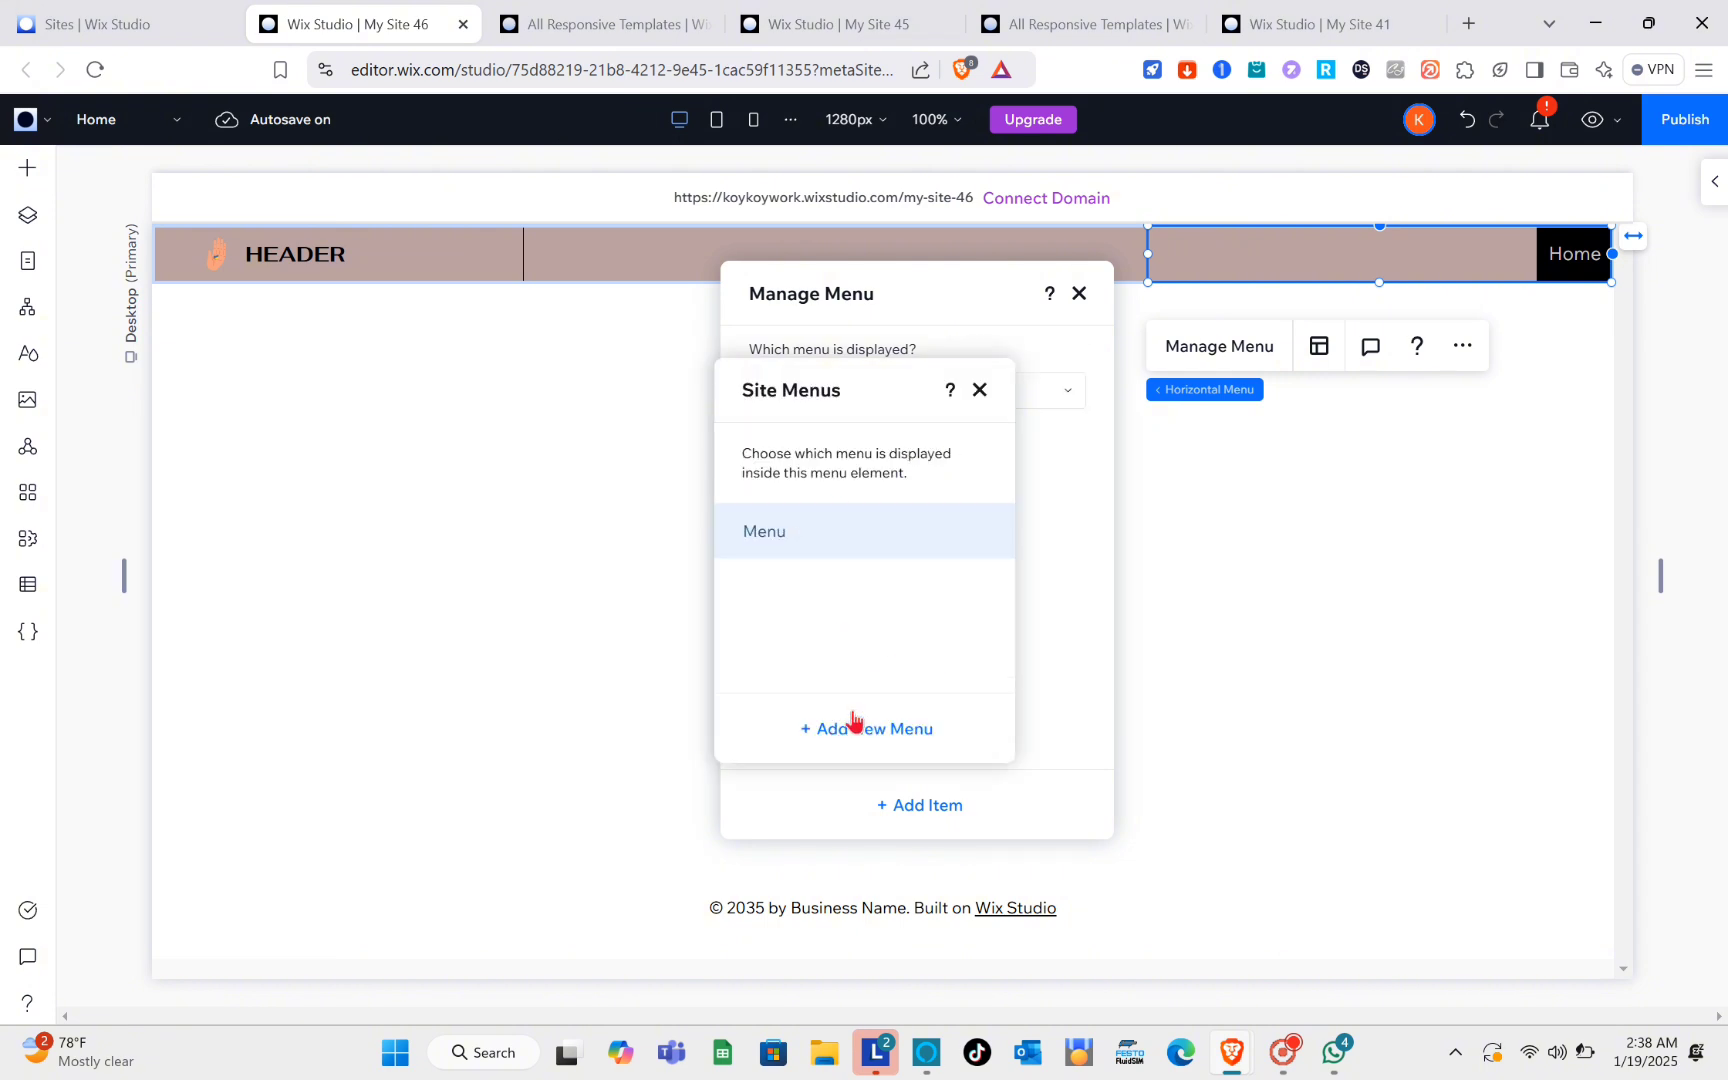
pyautogui.click(862, 744)
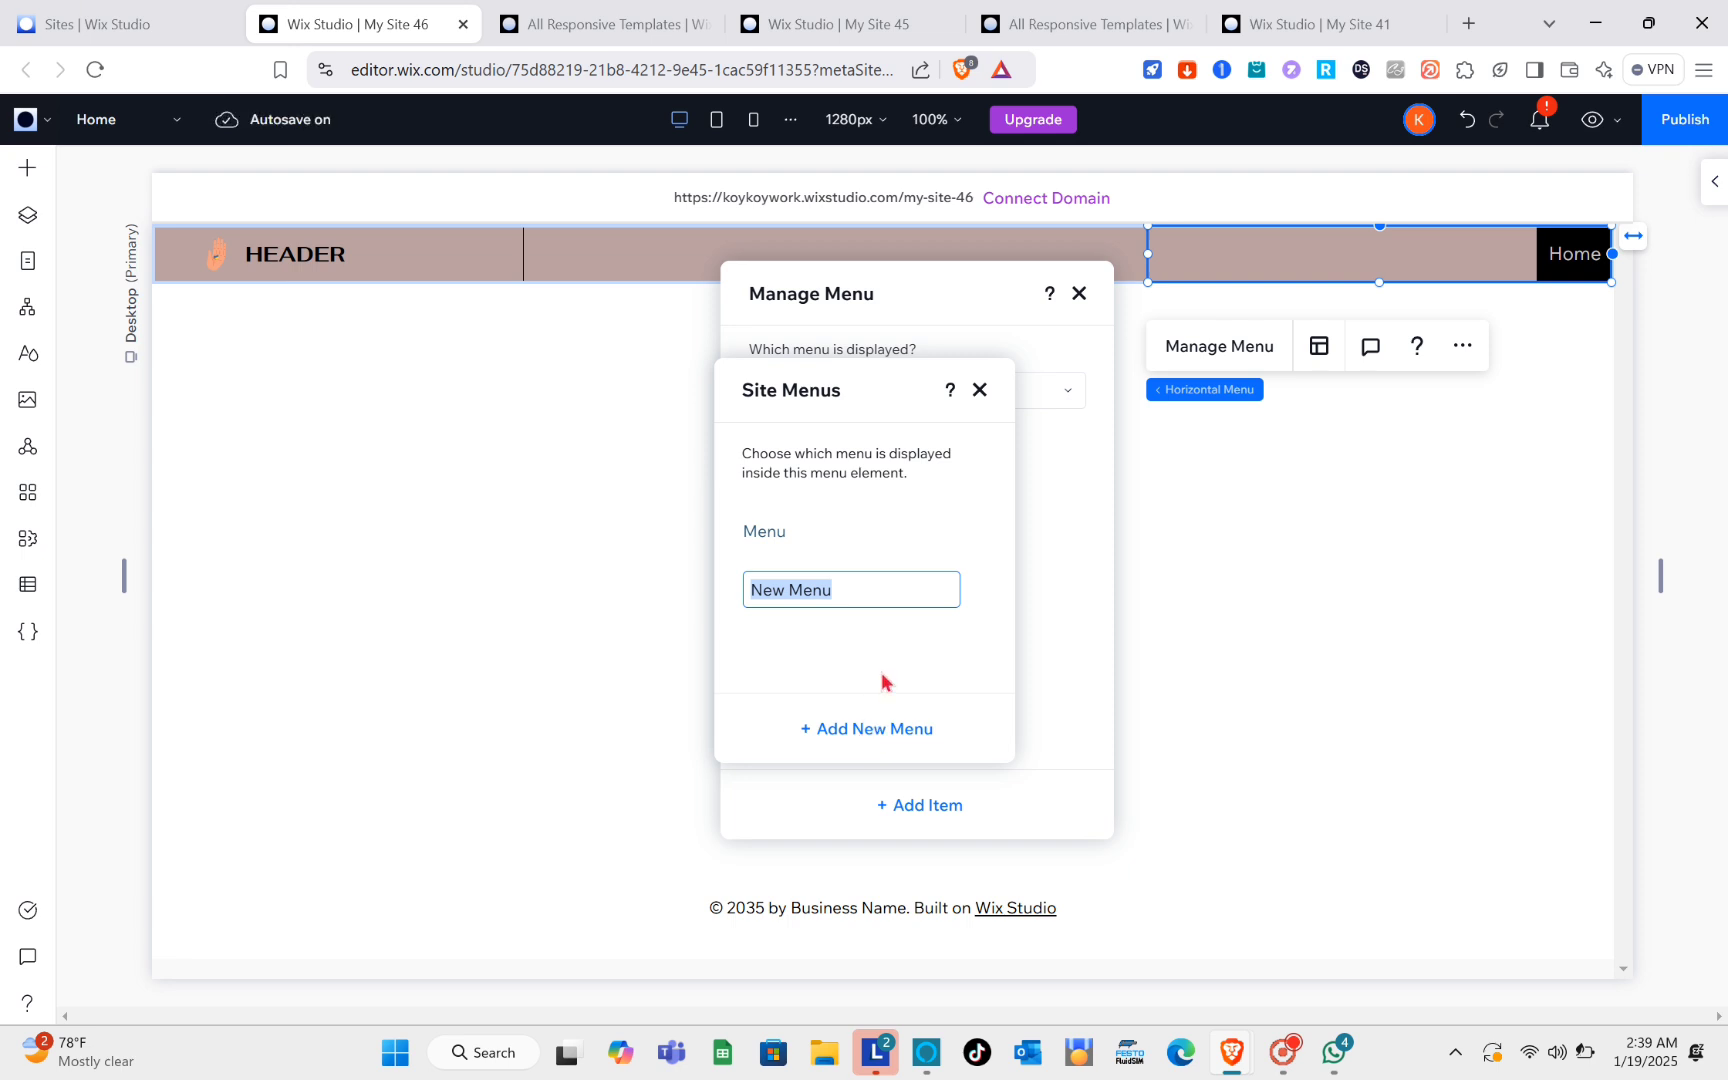
pyautogui.press('capslock')
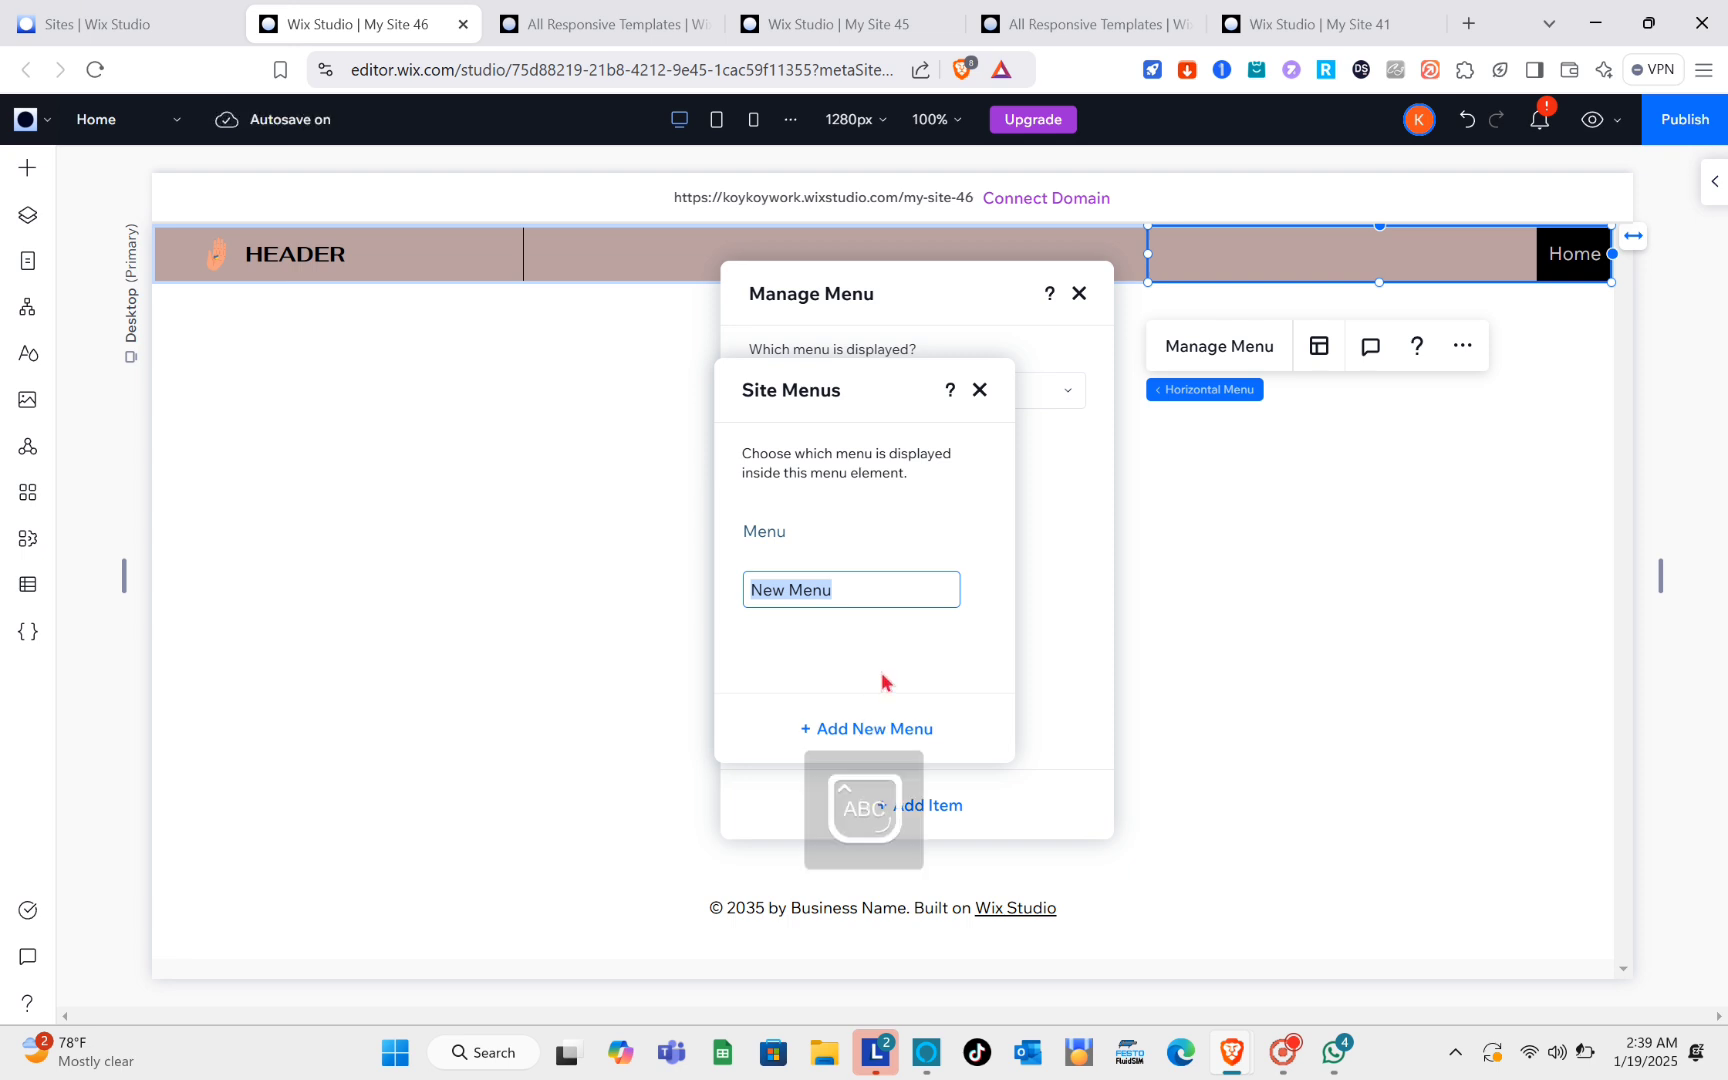
pyautogui.write('Home')
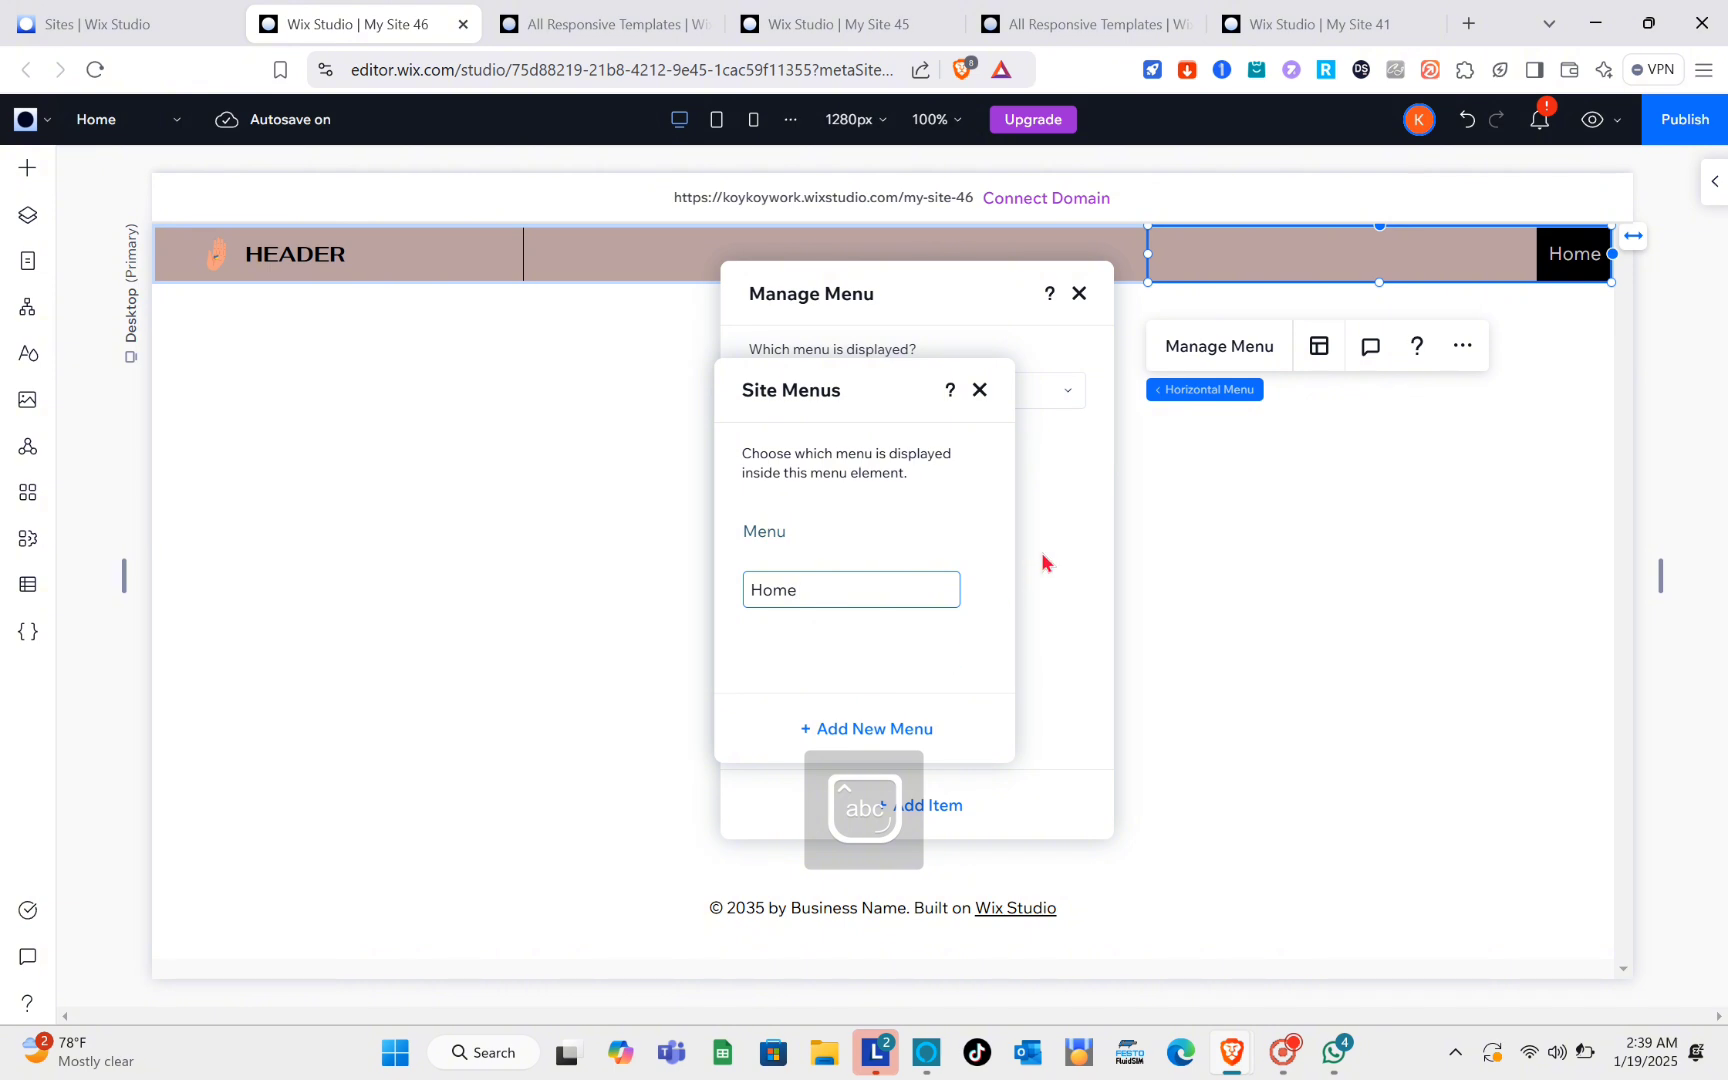
pyautogui.click(980, 391)
pyautogui.click(981, 391)
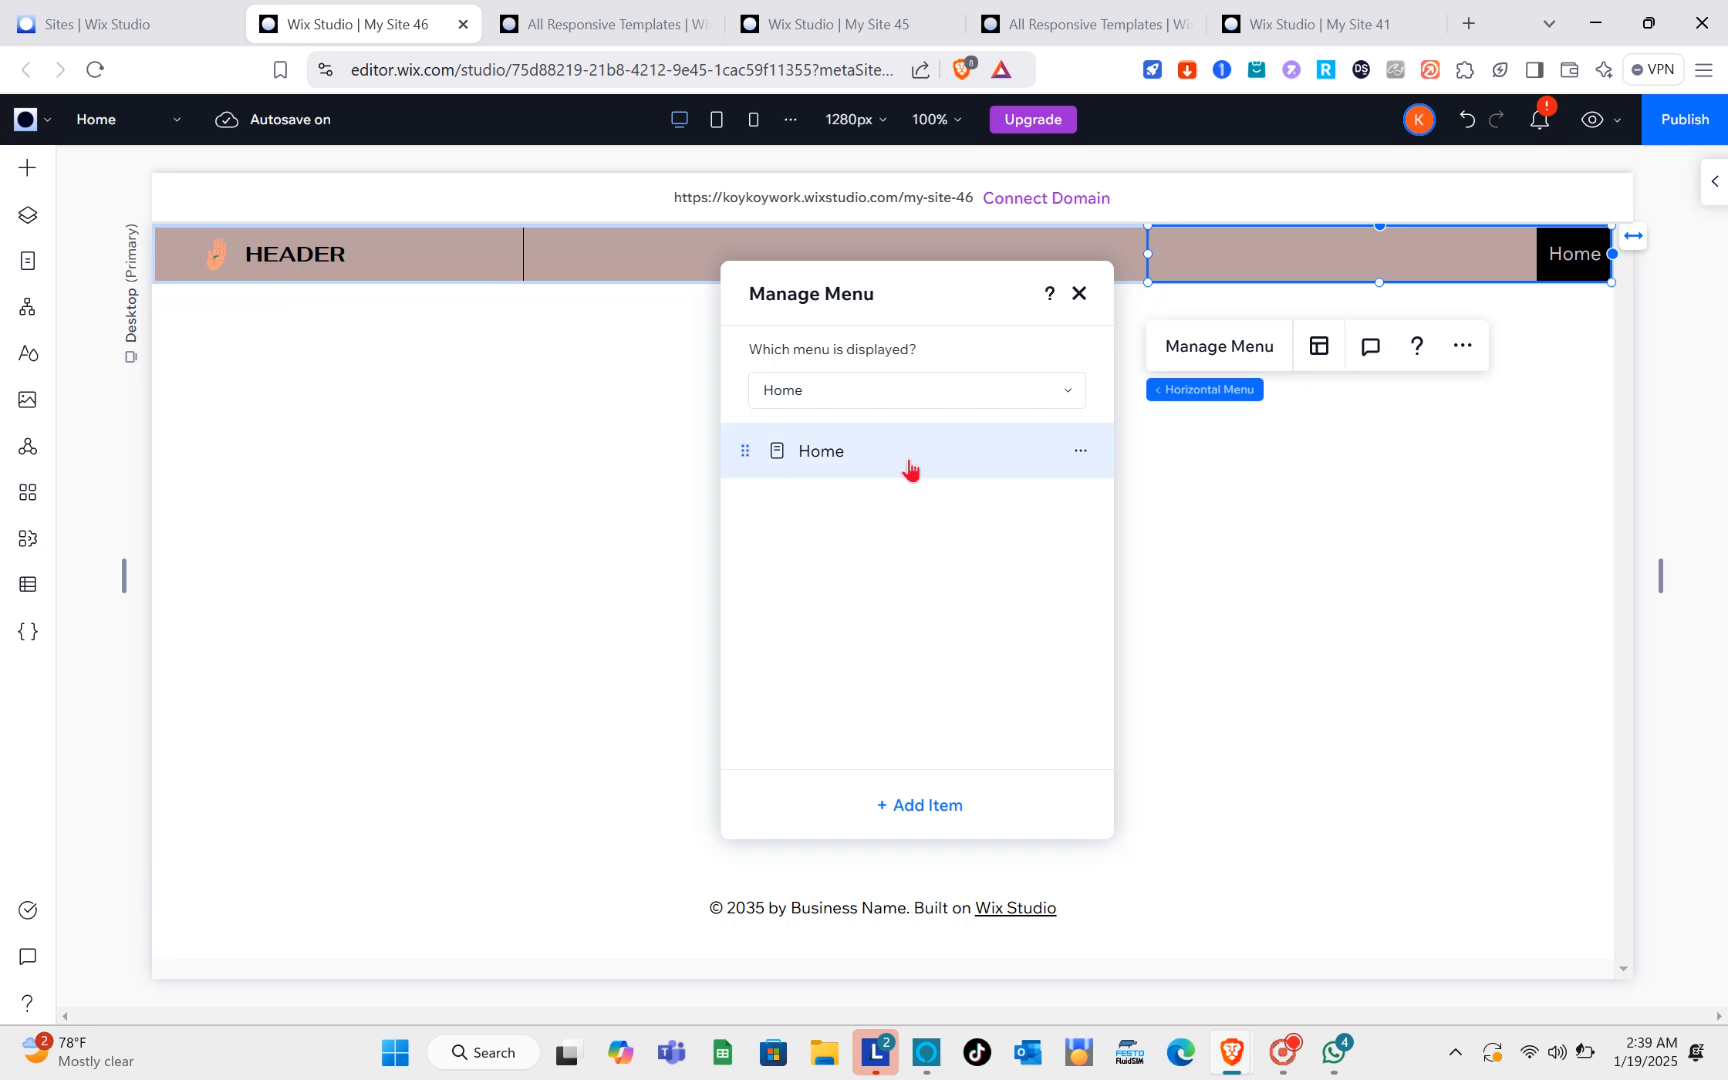
# Step: Check the main pages and link destination choices for adding an item to the new Home menu, without adding one
pyautogui.click(920, 810)
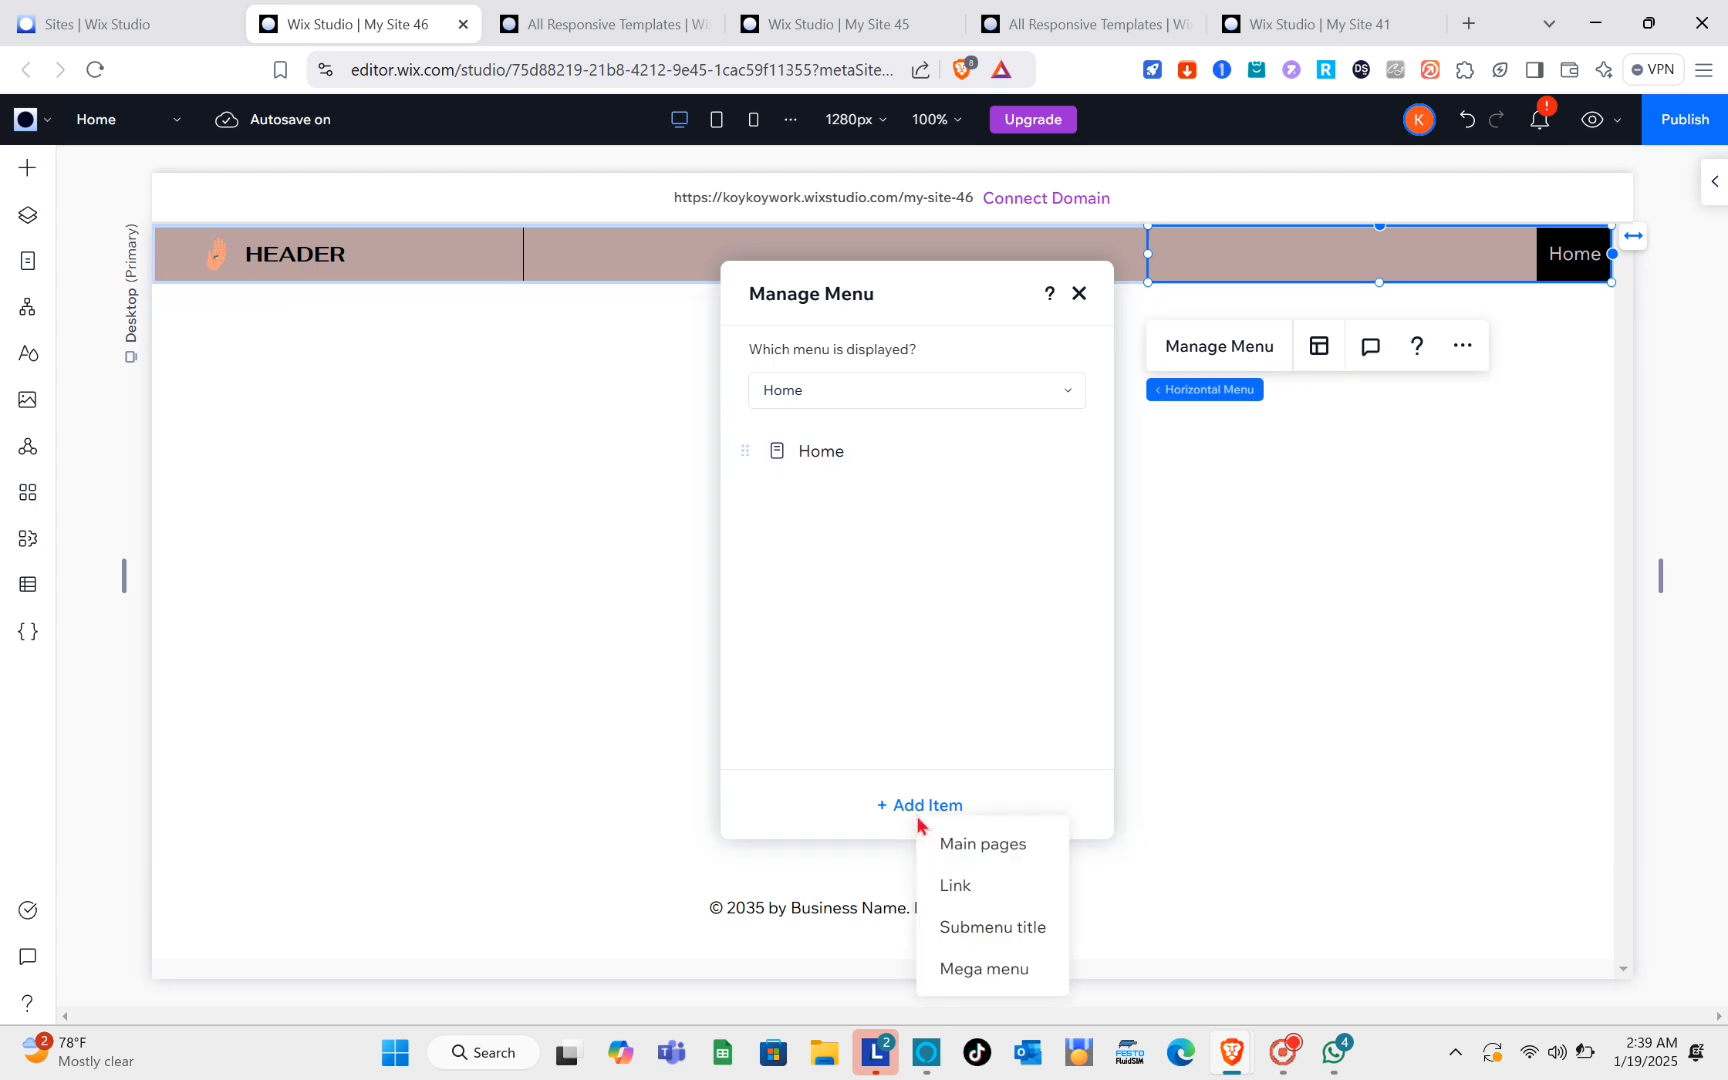
pyautogui.click(978, 846)
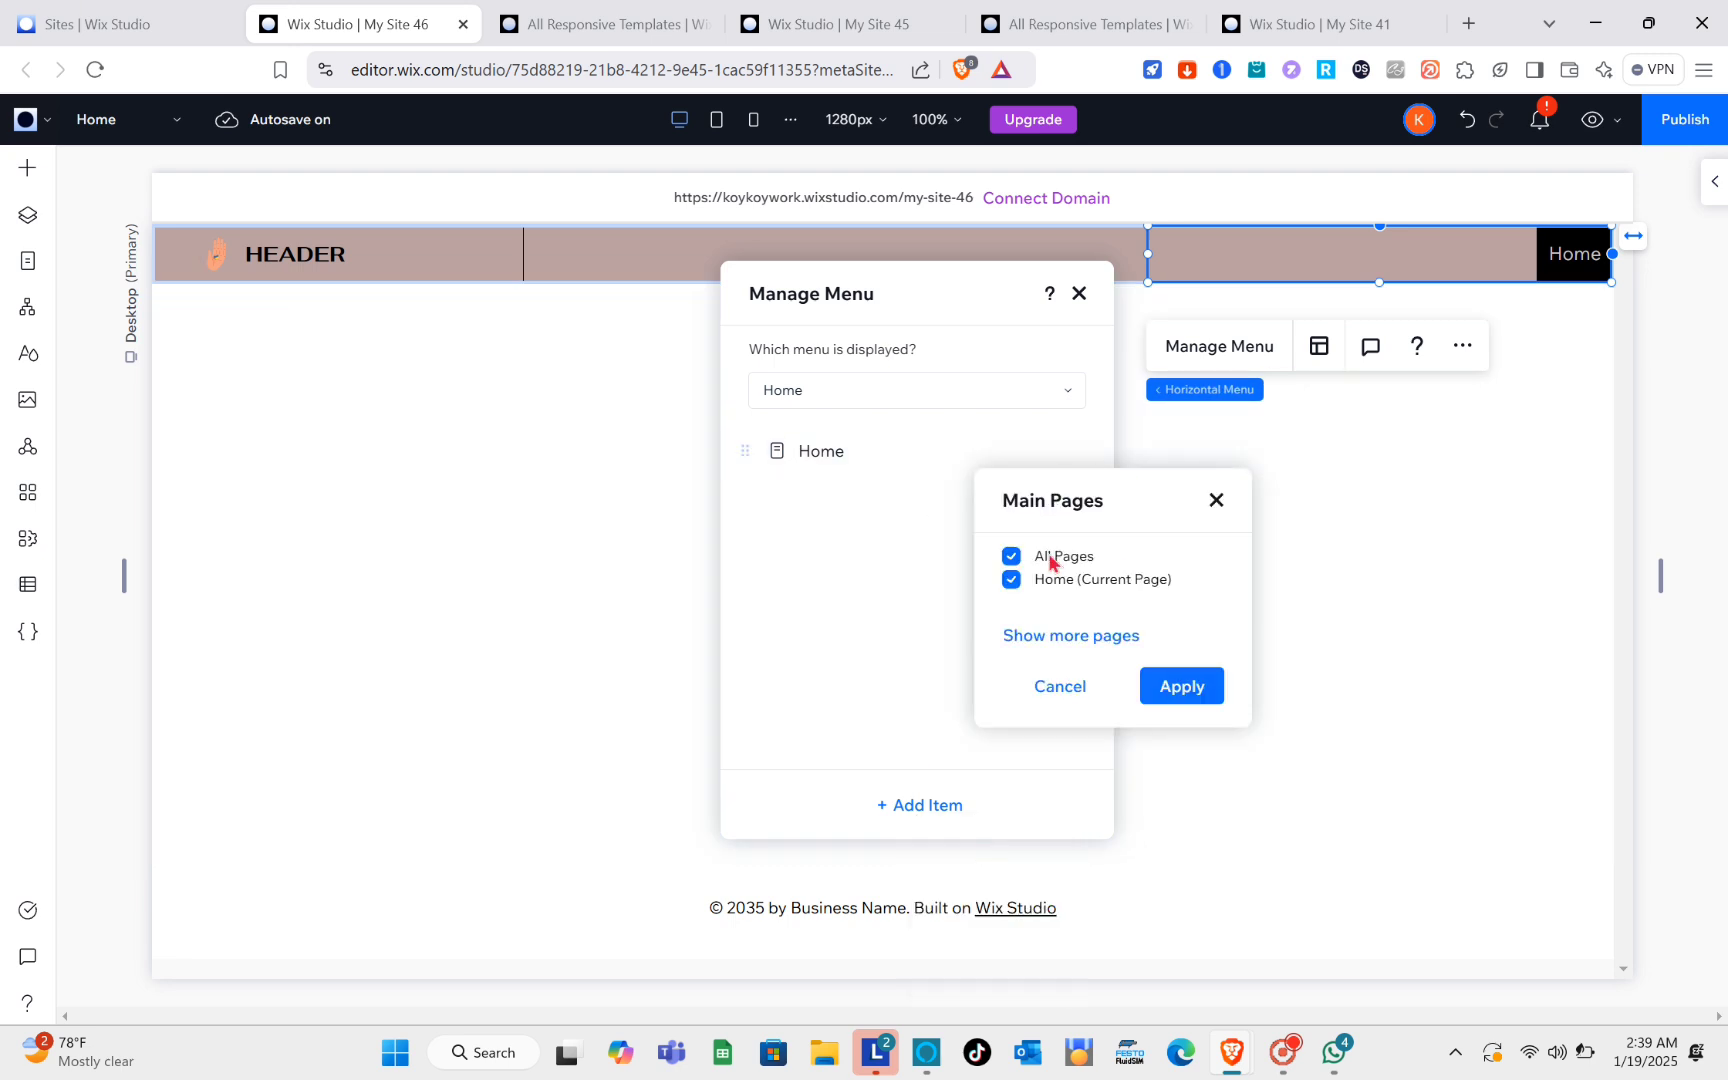
pyautogui.click(1069, 648)
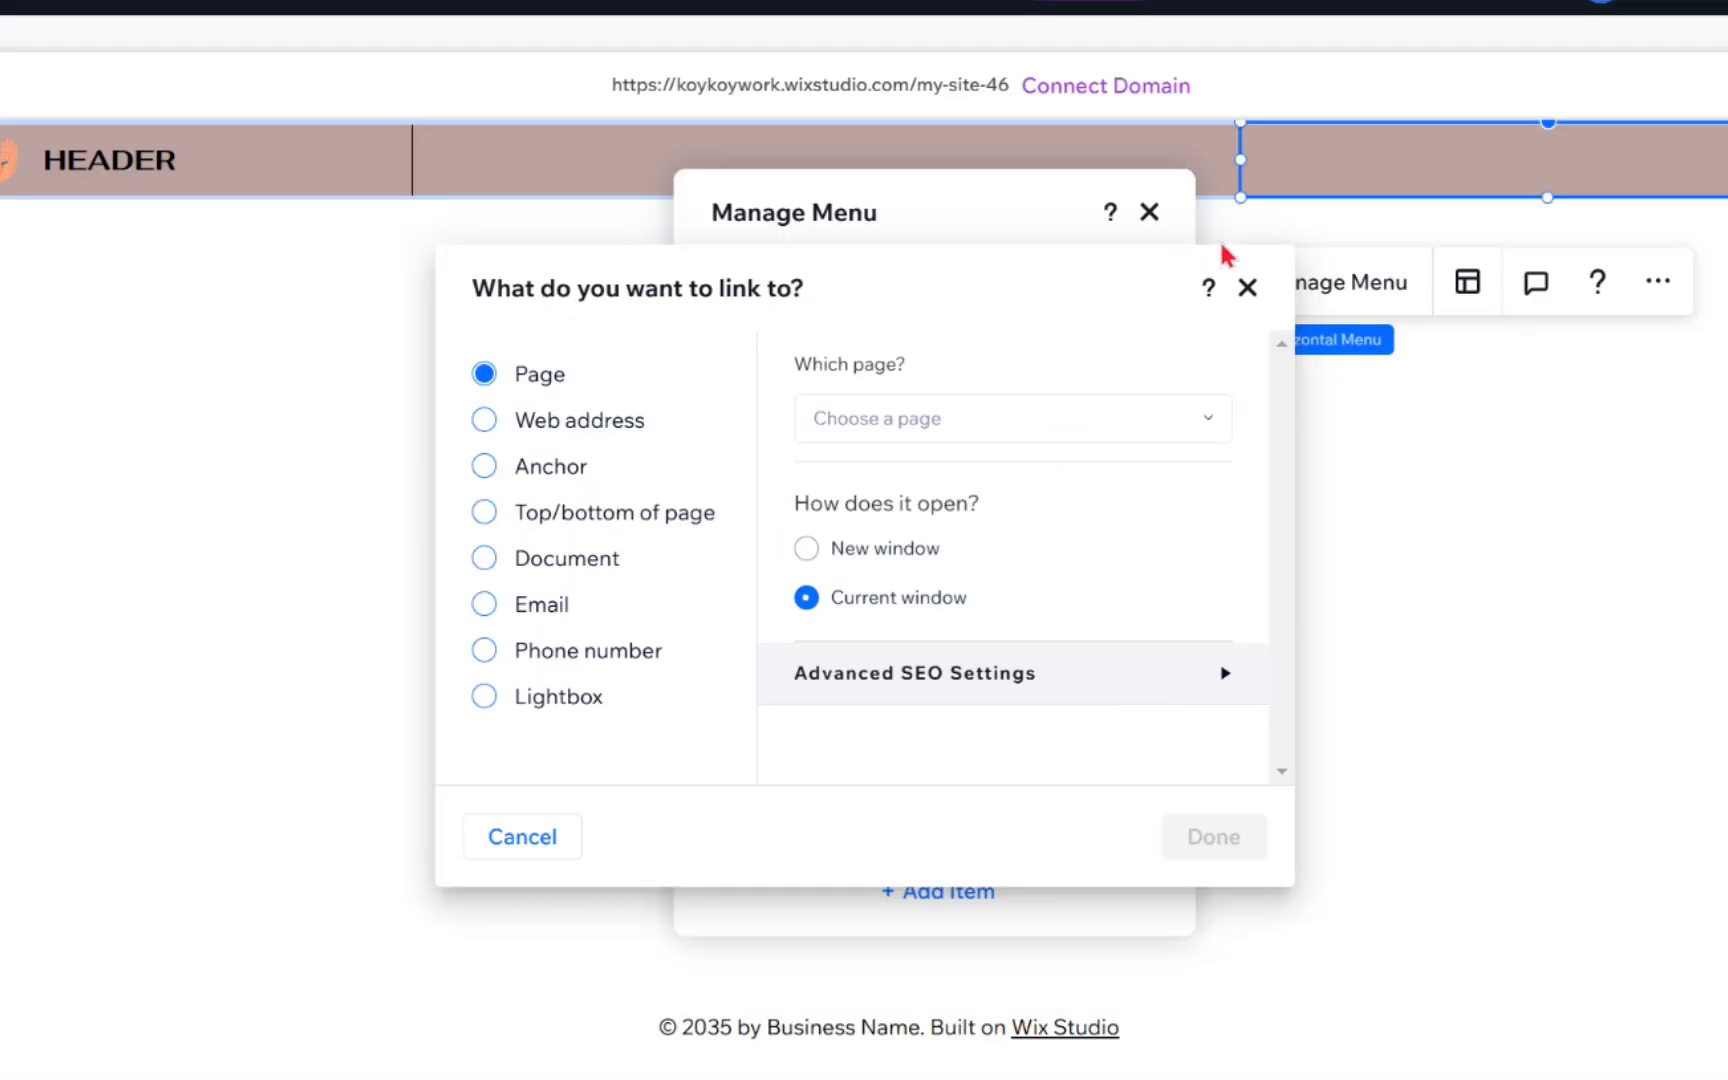
pyautogui.click(1247, 288)
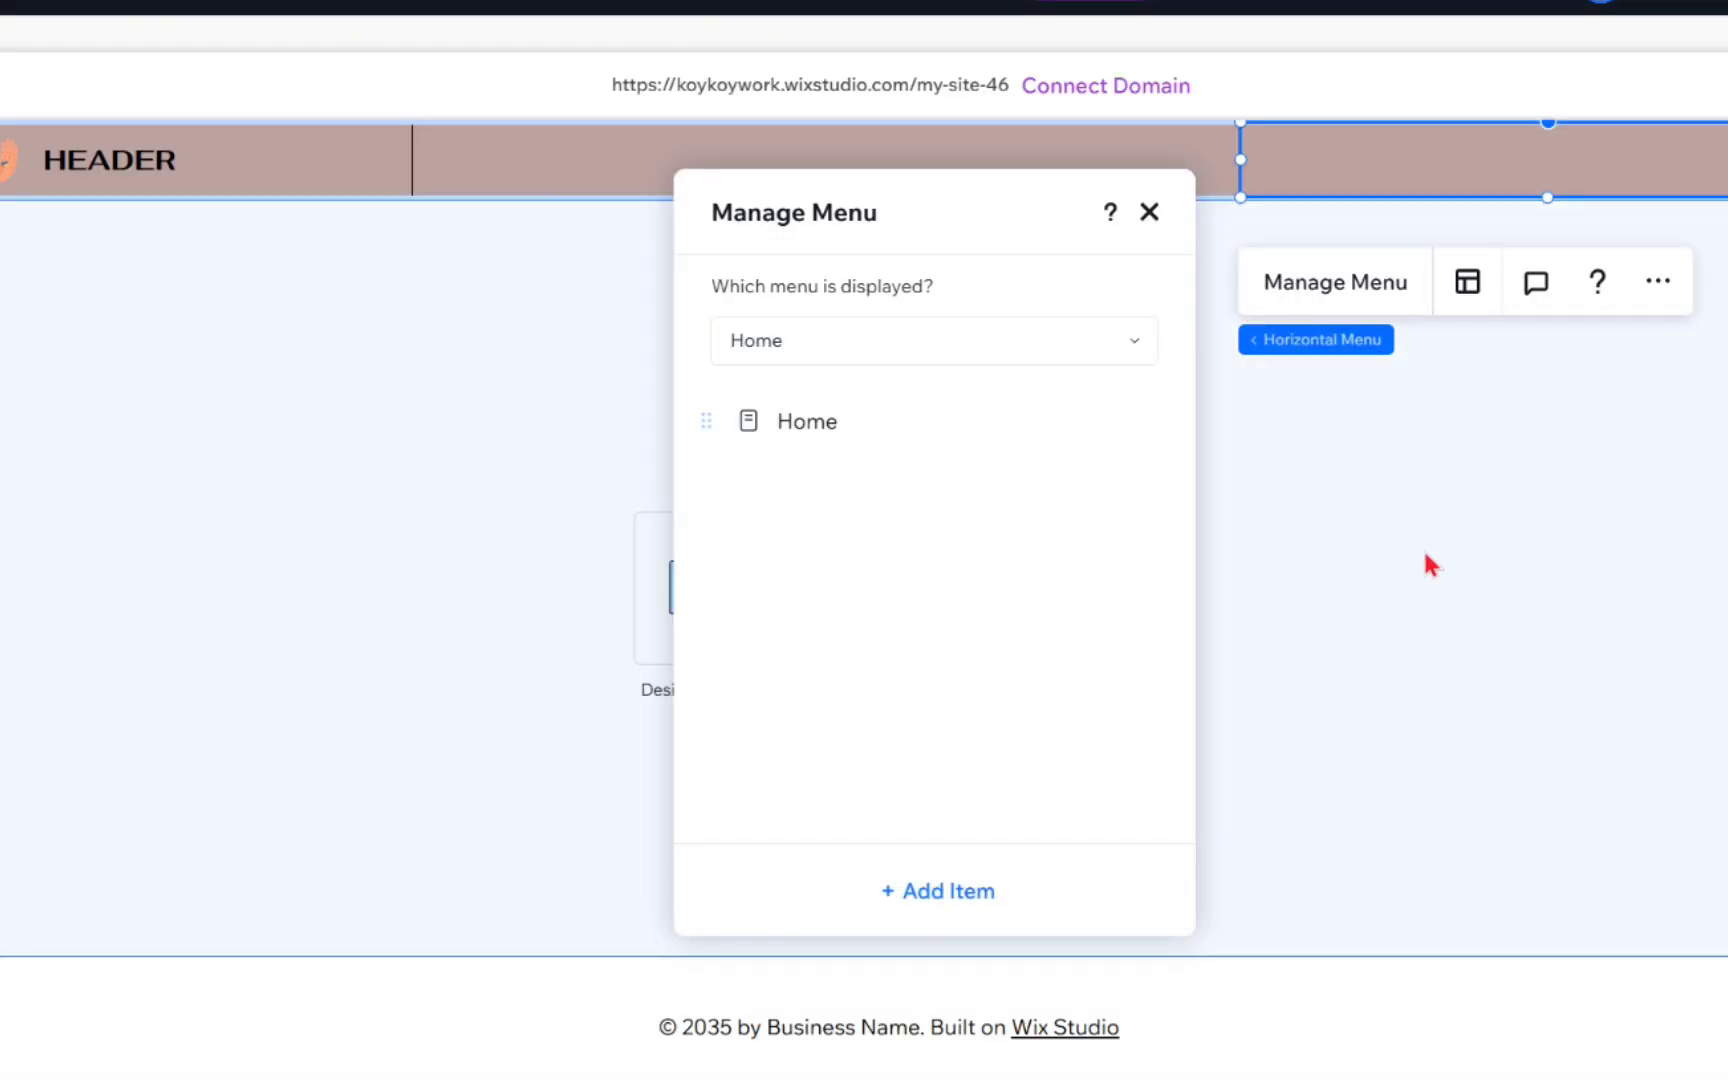
pyautogui.click(1423, 548)
# Step: Set the Embroidery picture from Media from Wix as the background media of the header's section grid
pyautogui.click(1001, 255)
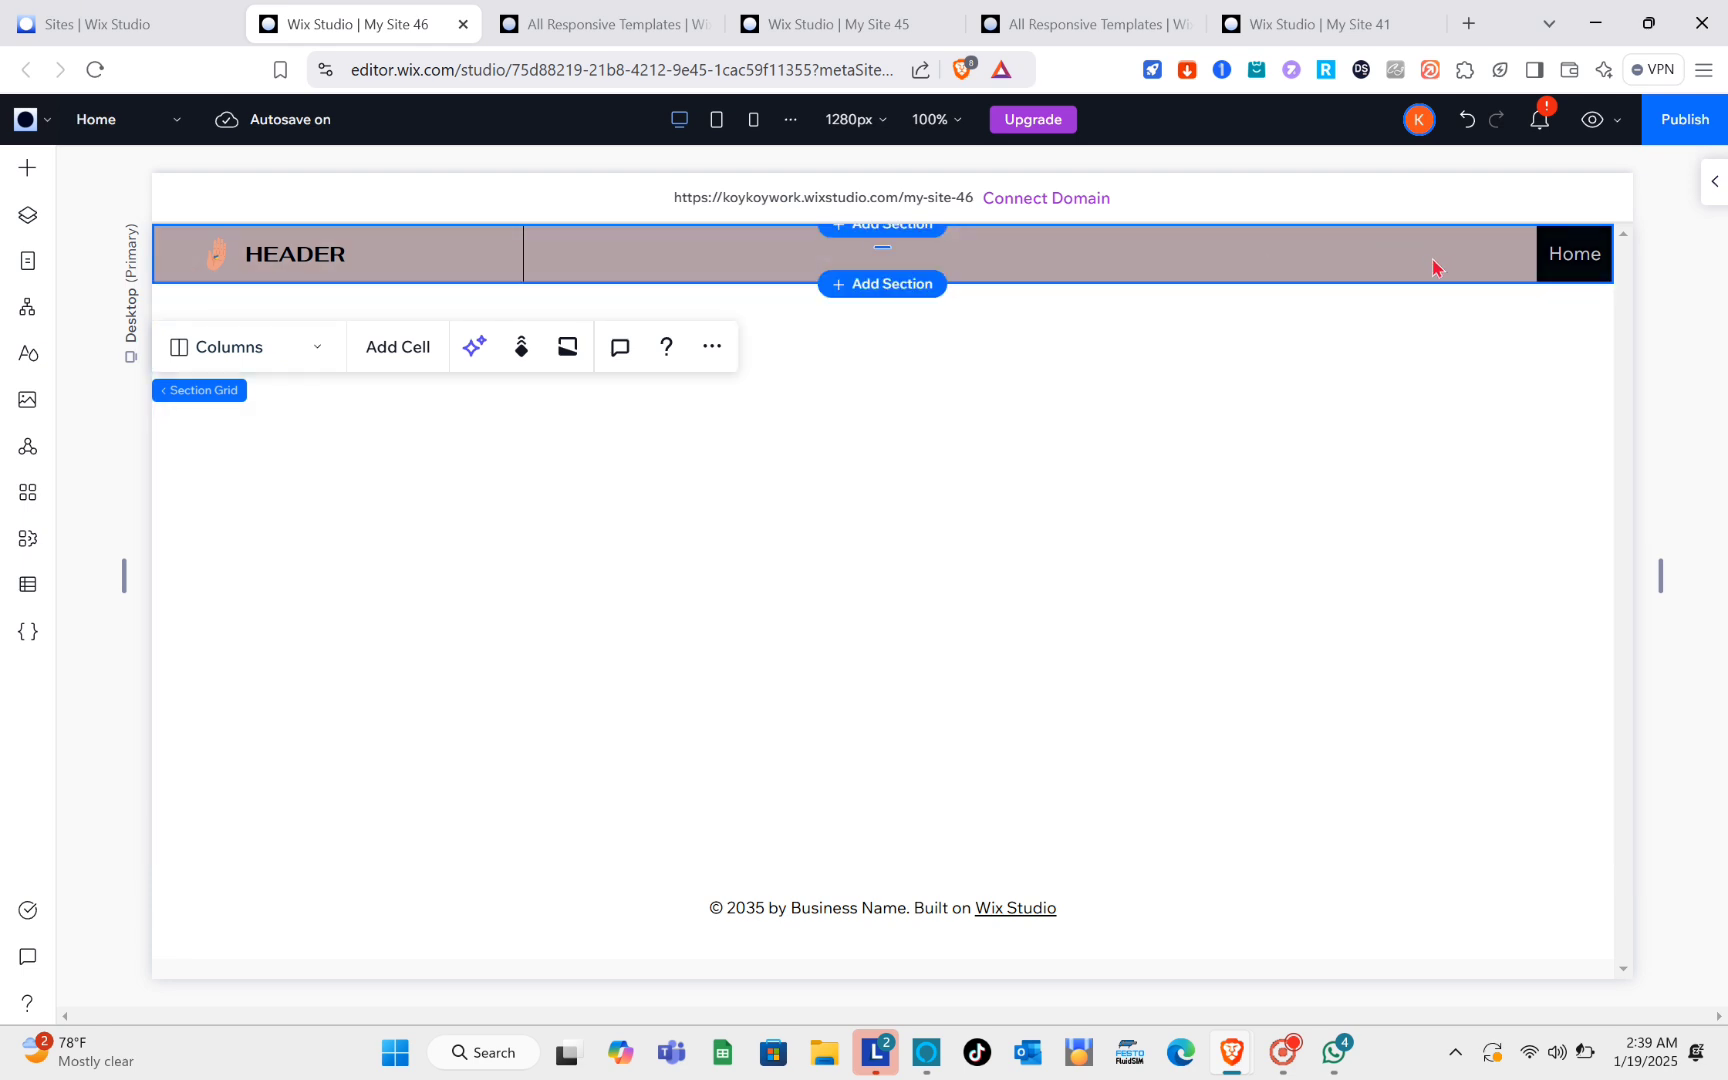
pyautogui.click(1282, 278)
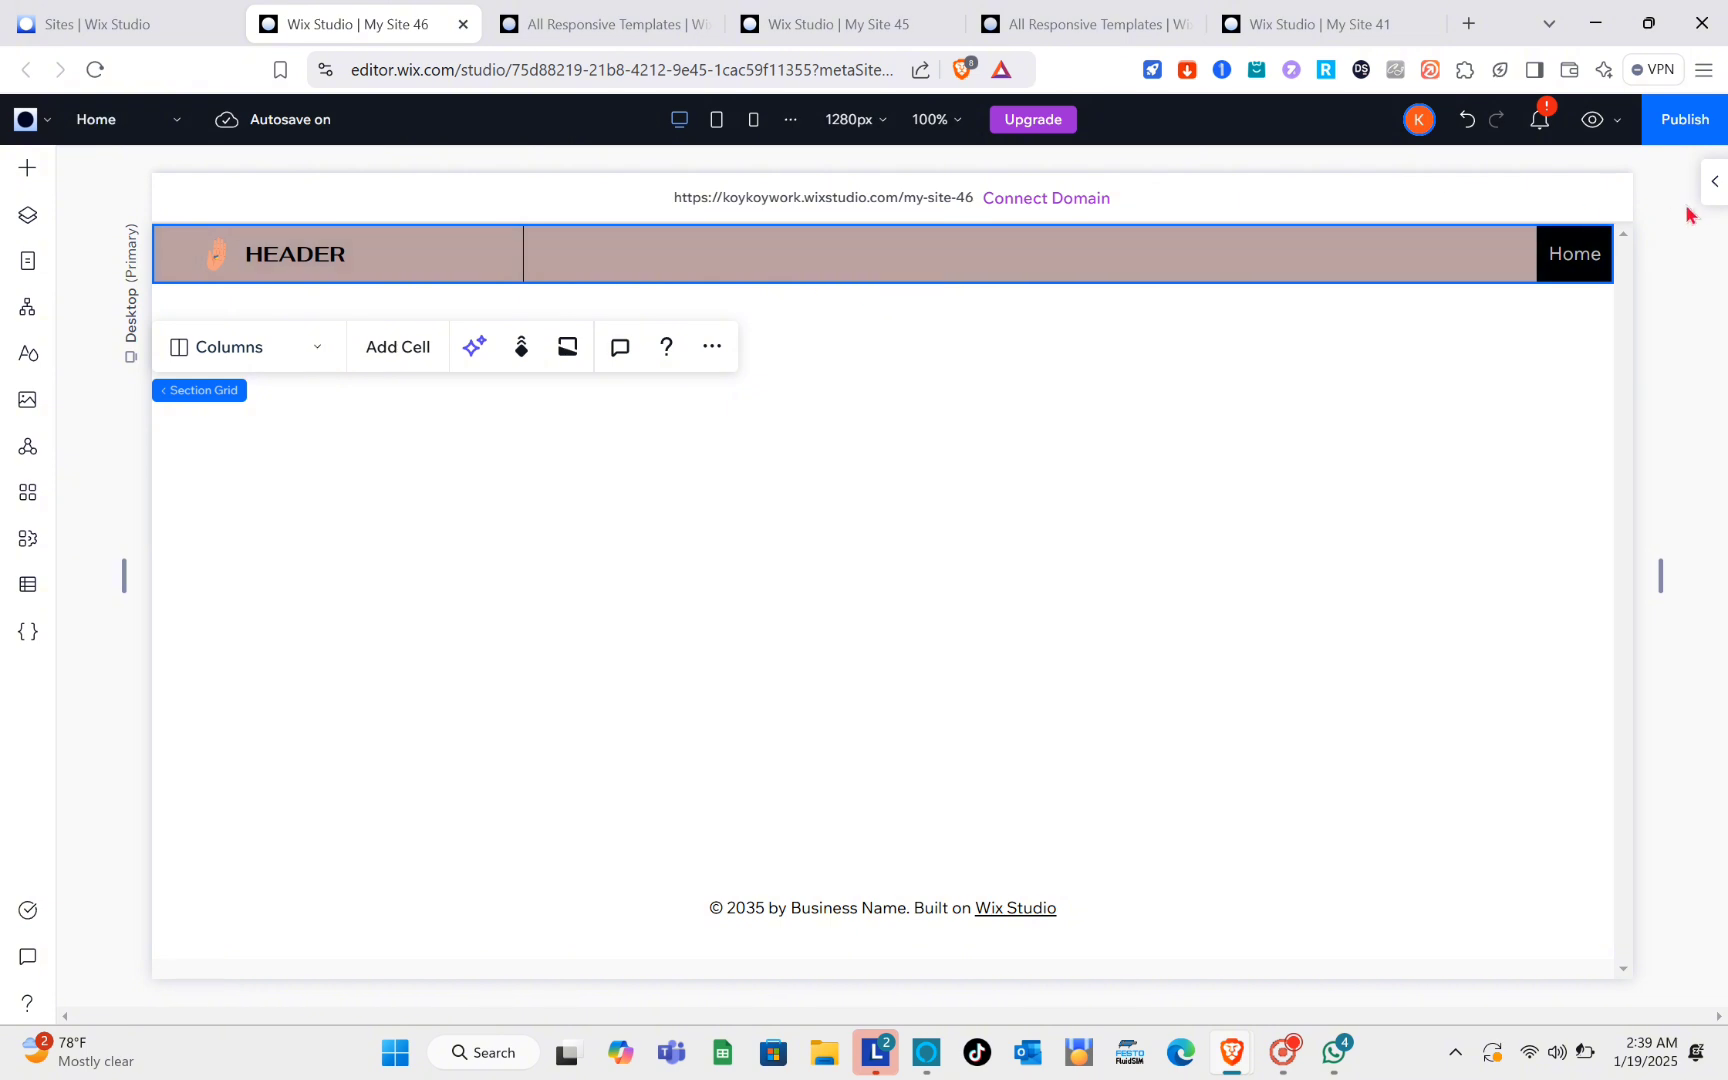
pyautogui.click(1713, 181)
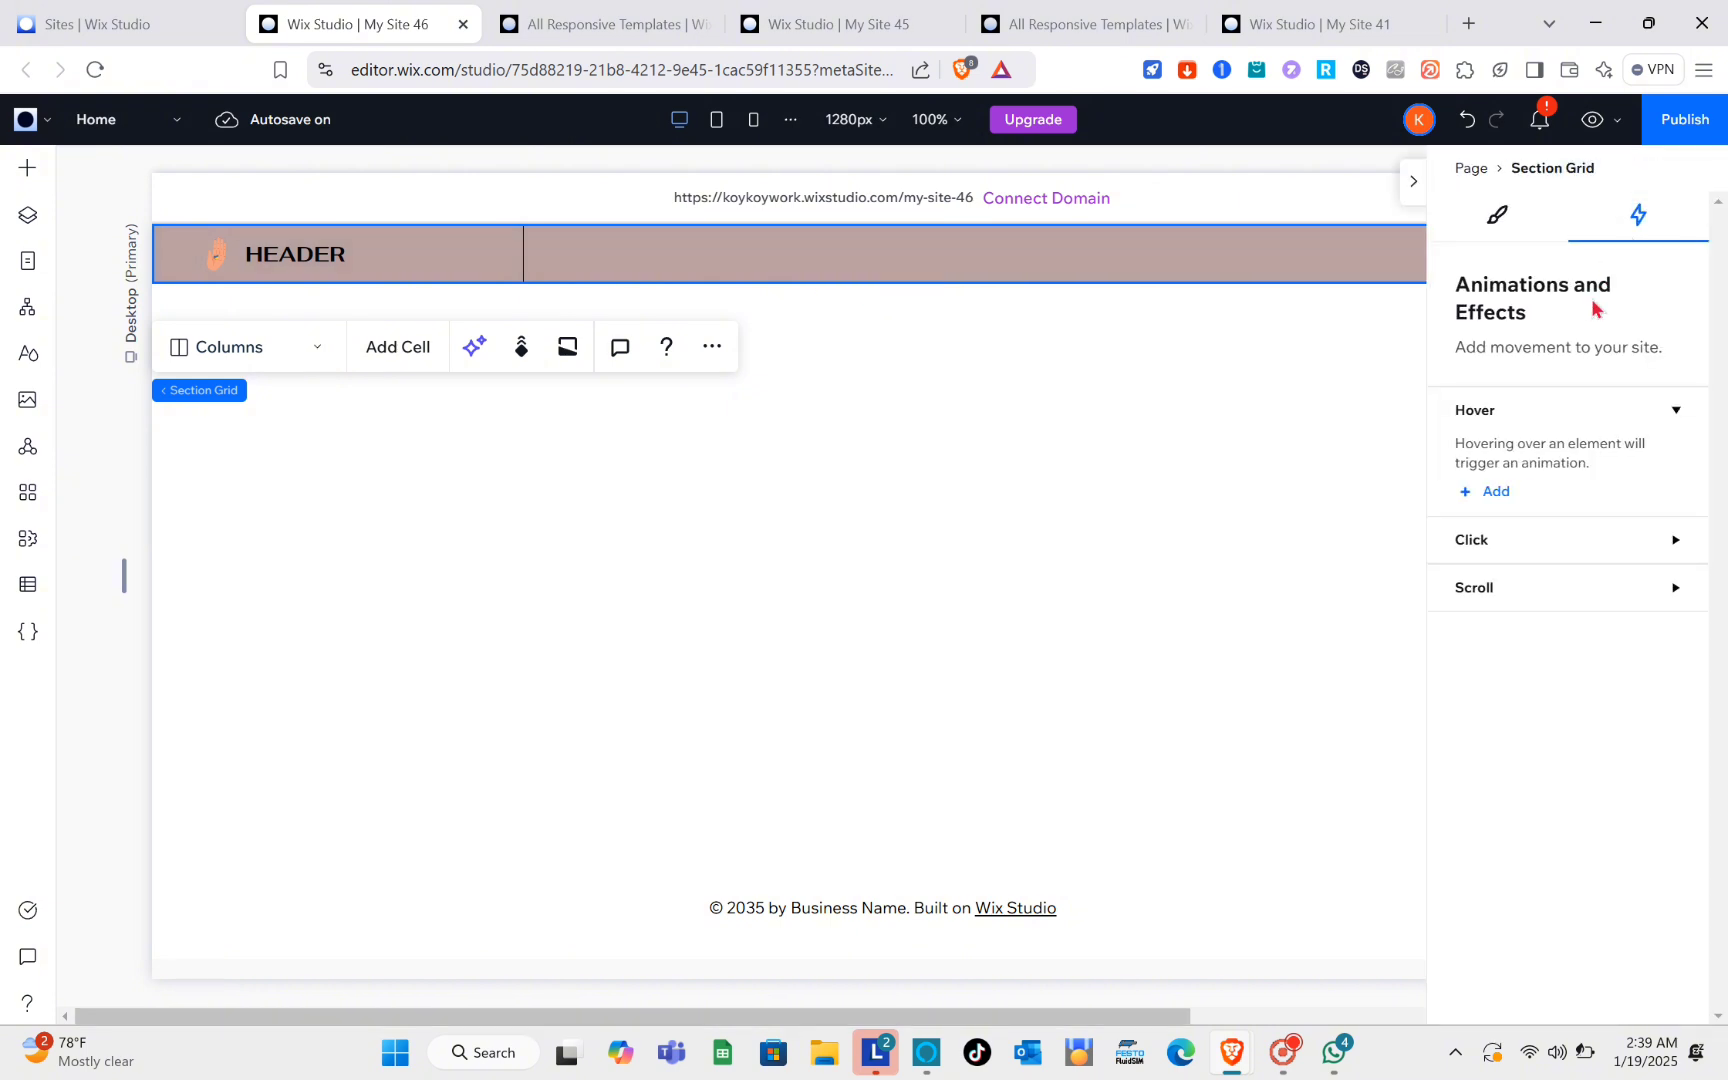
pyautogui.click(1498, 214)
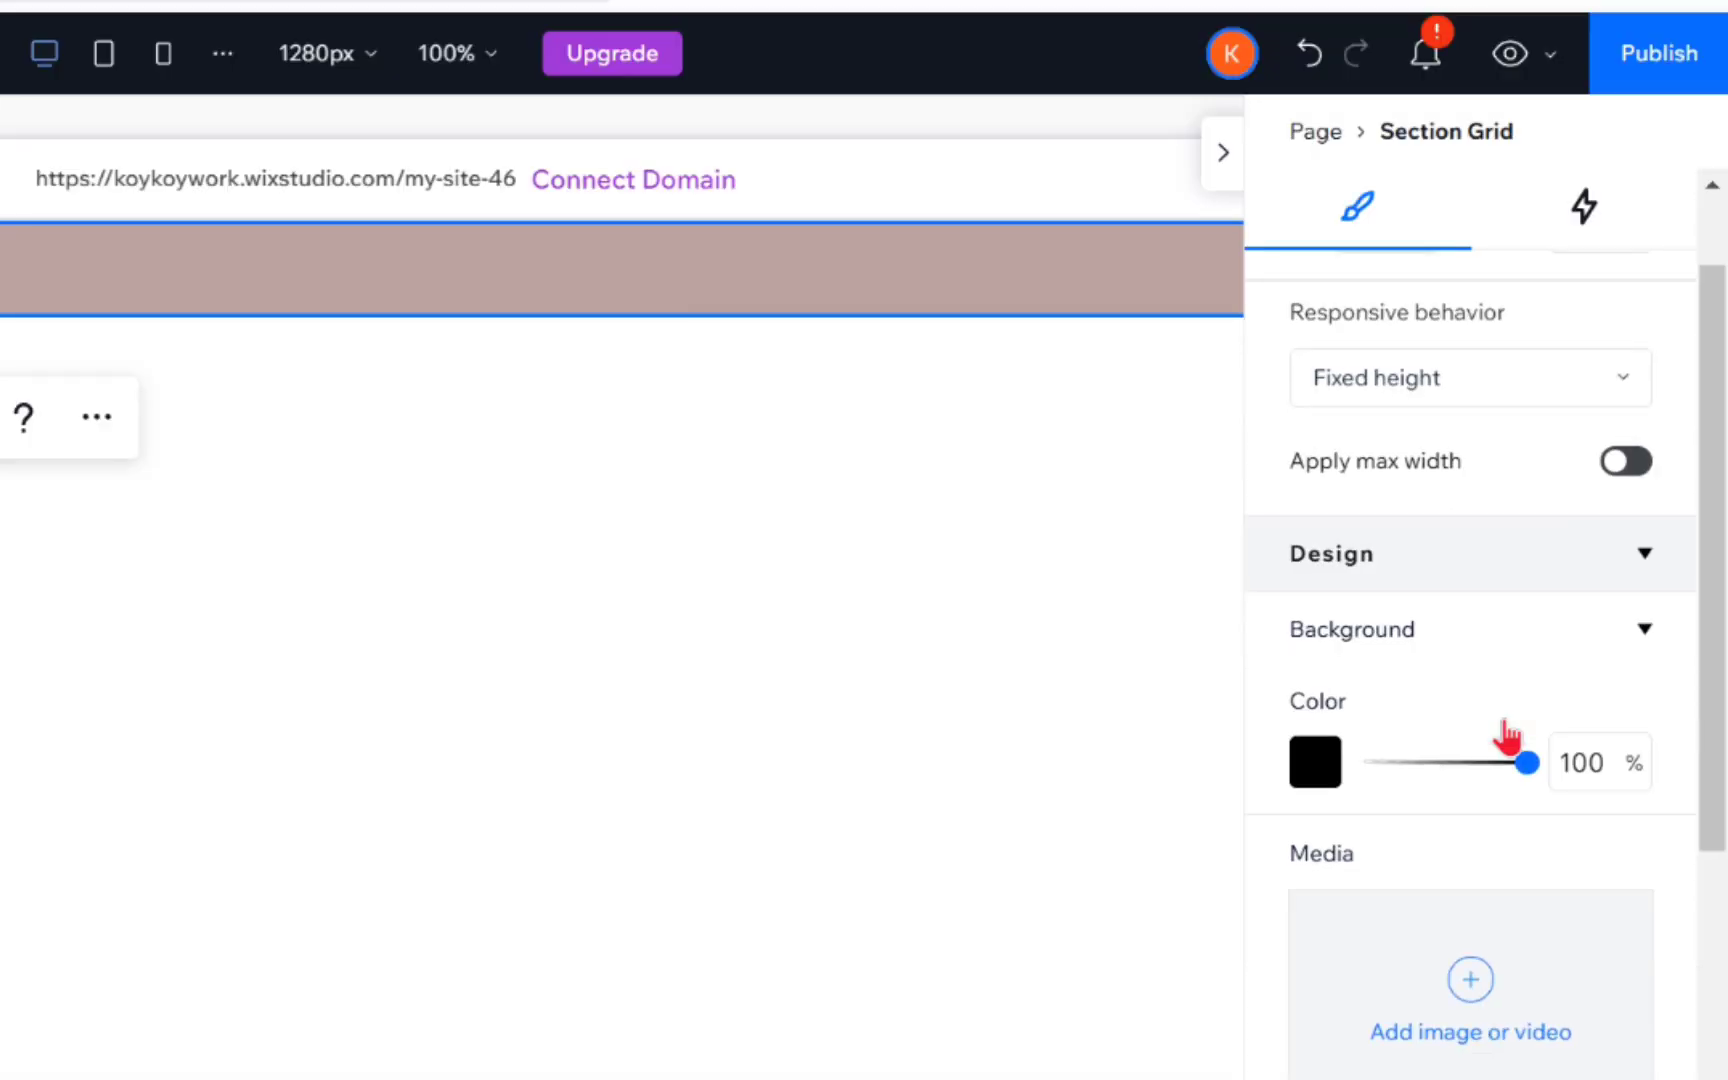
pyautogui.scroll(-3, 1588, 542)
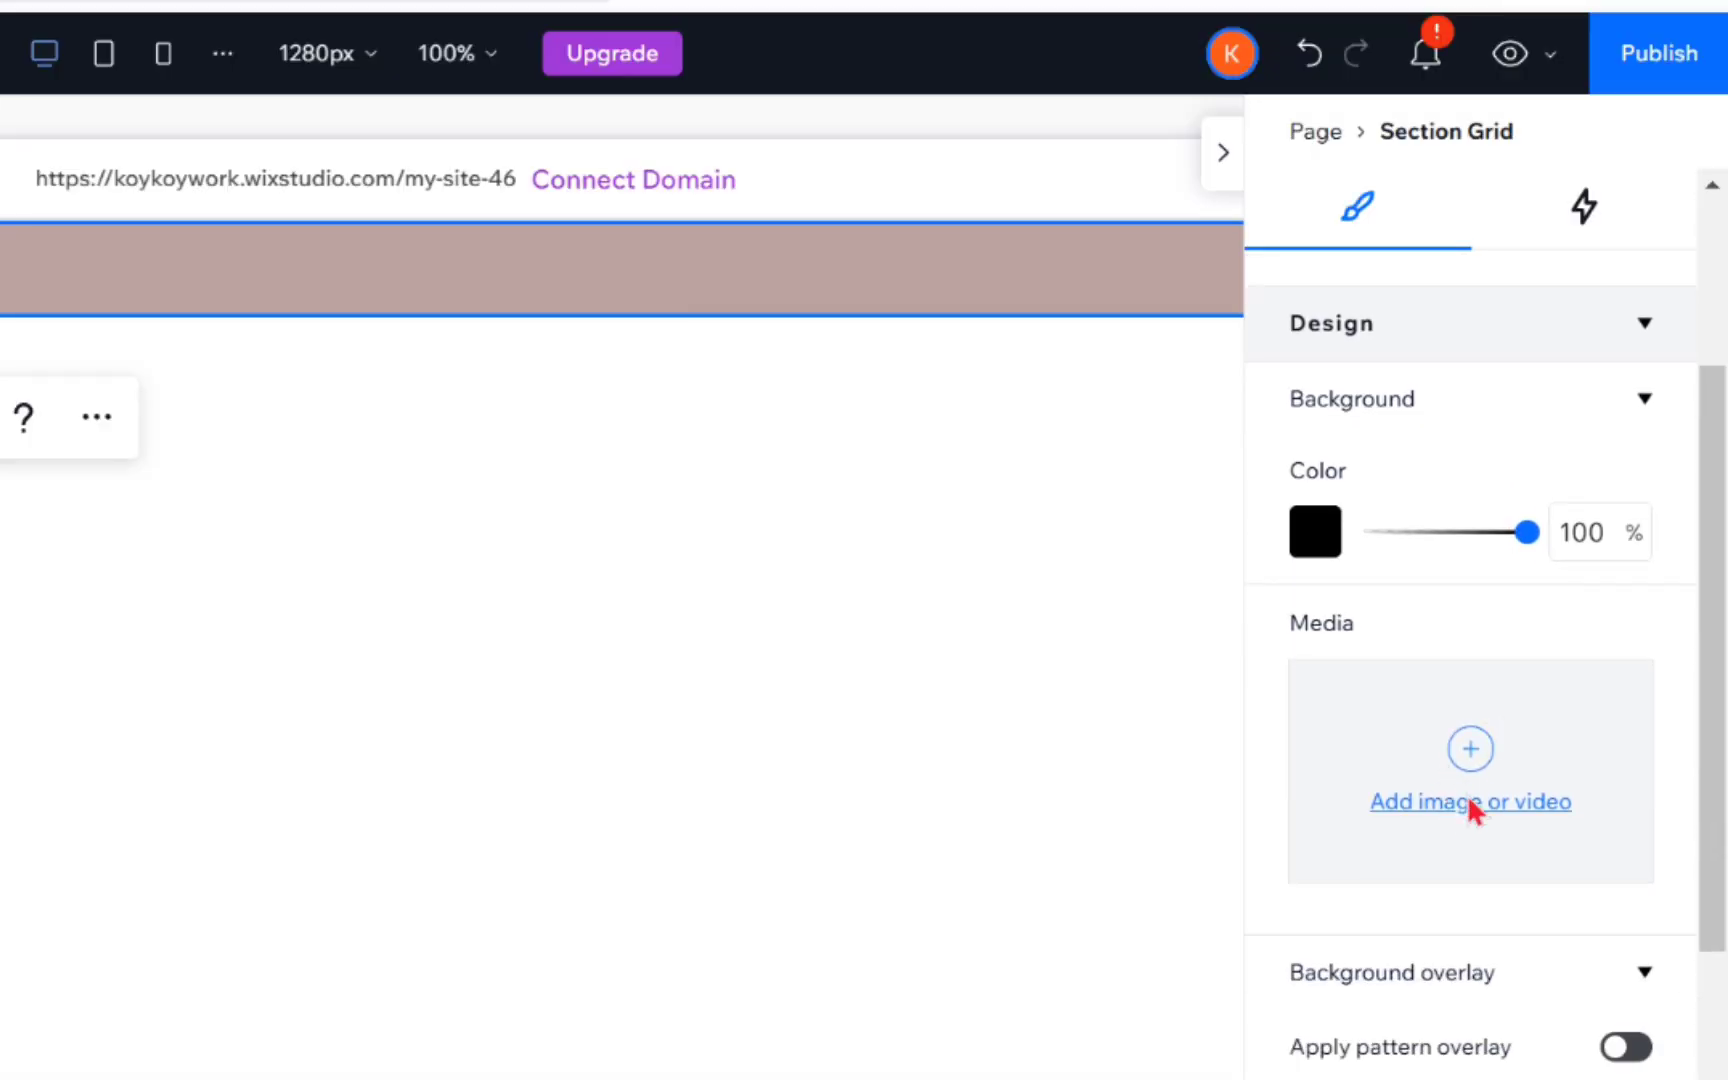
pyautogui.click(1478, 793)
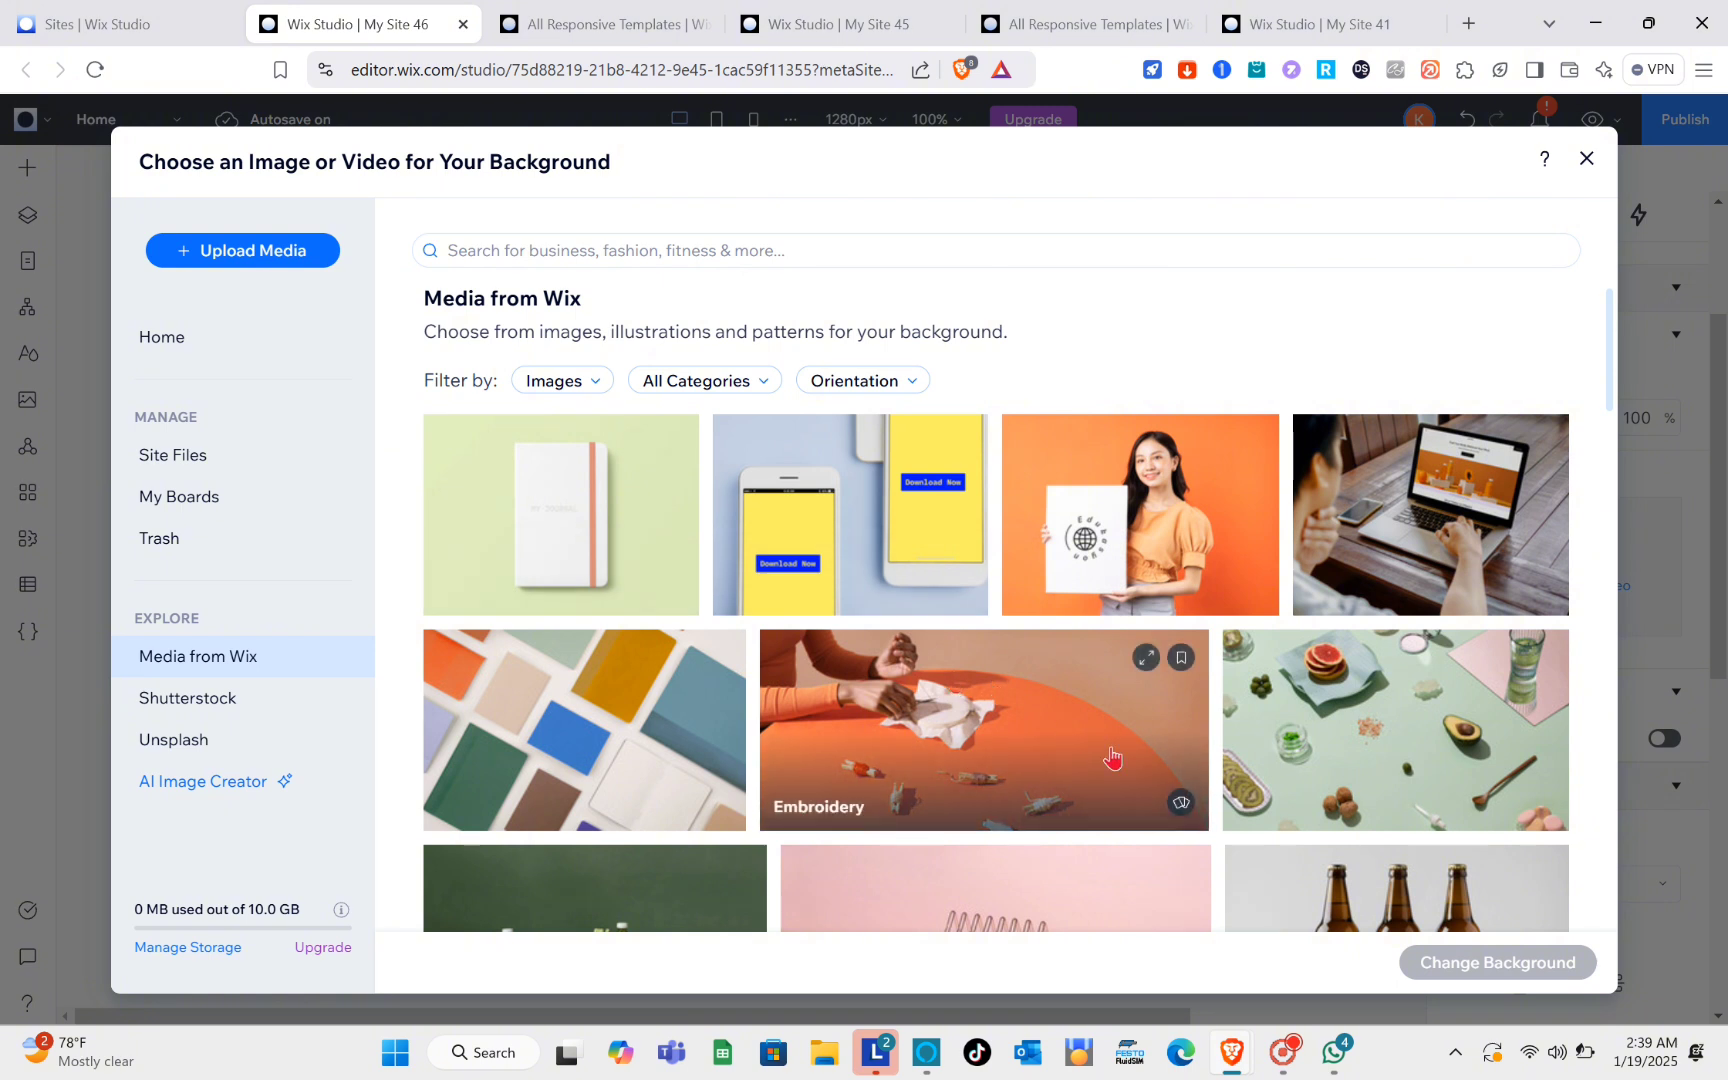
pyautogui.click(1111, 757)
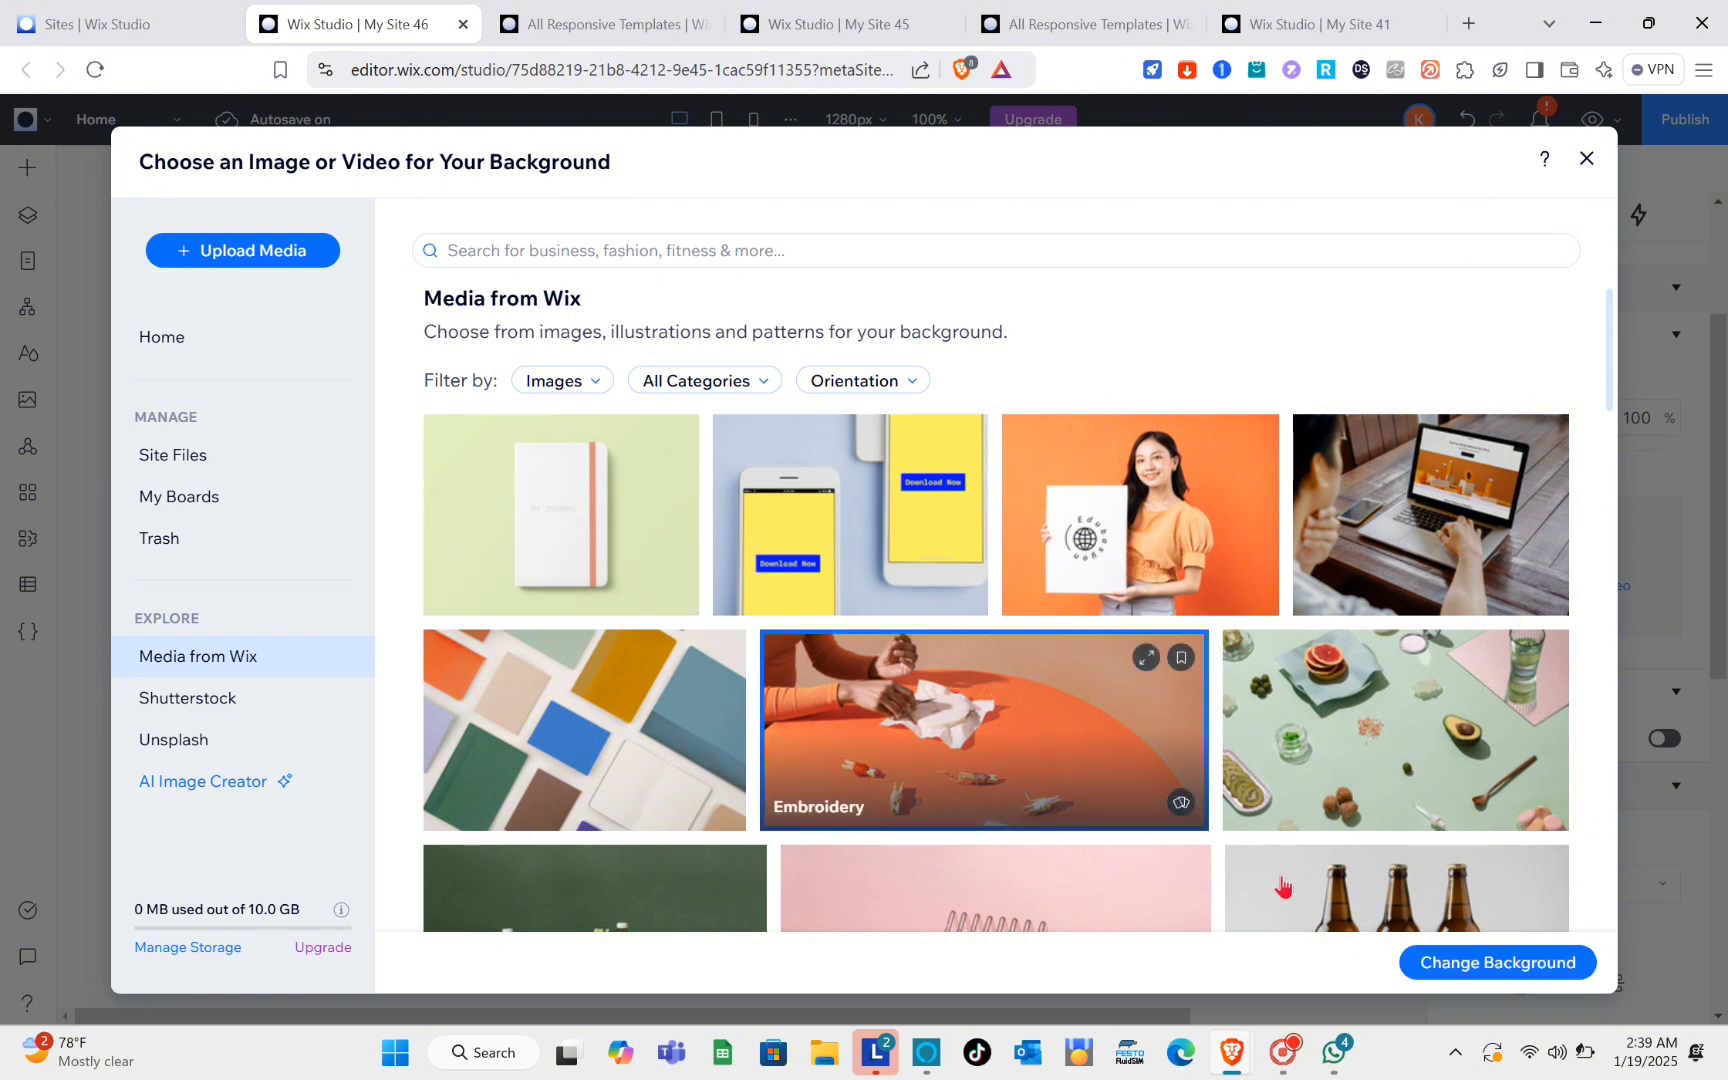
pyautogui.click(1460, 963)
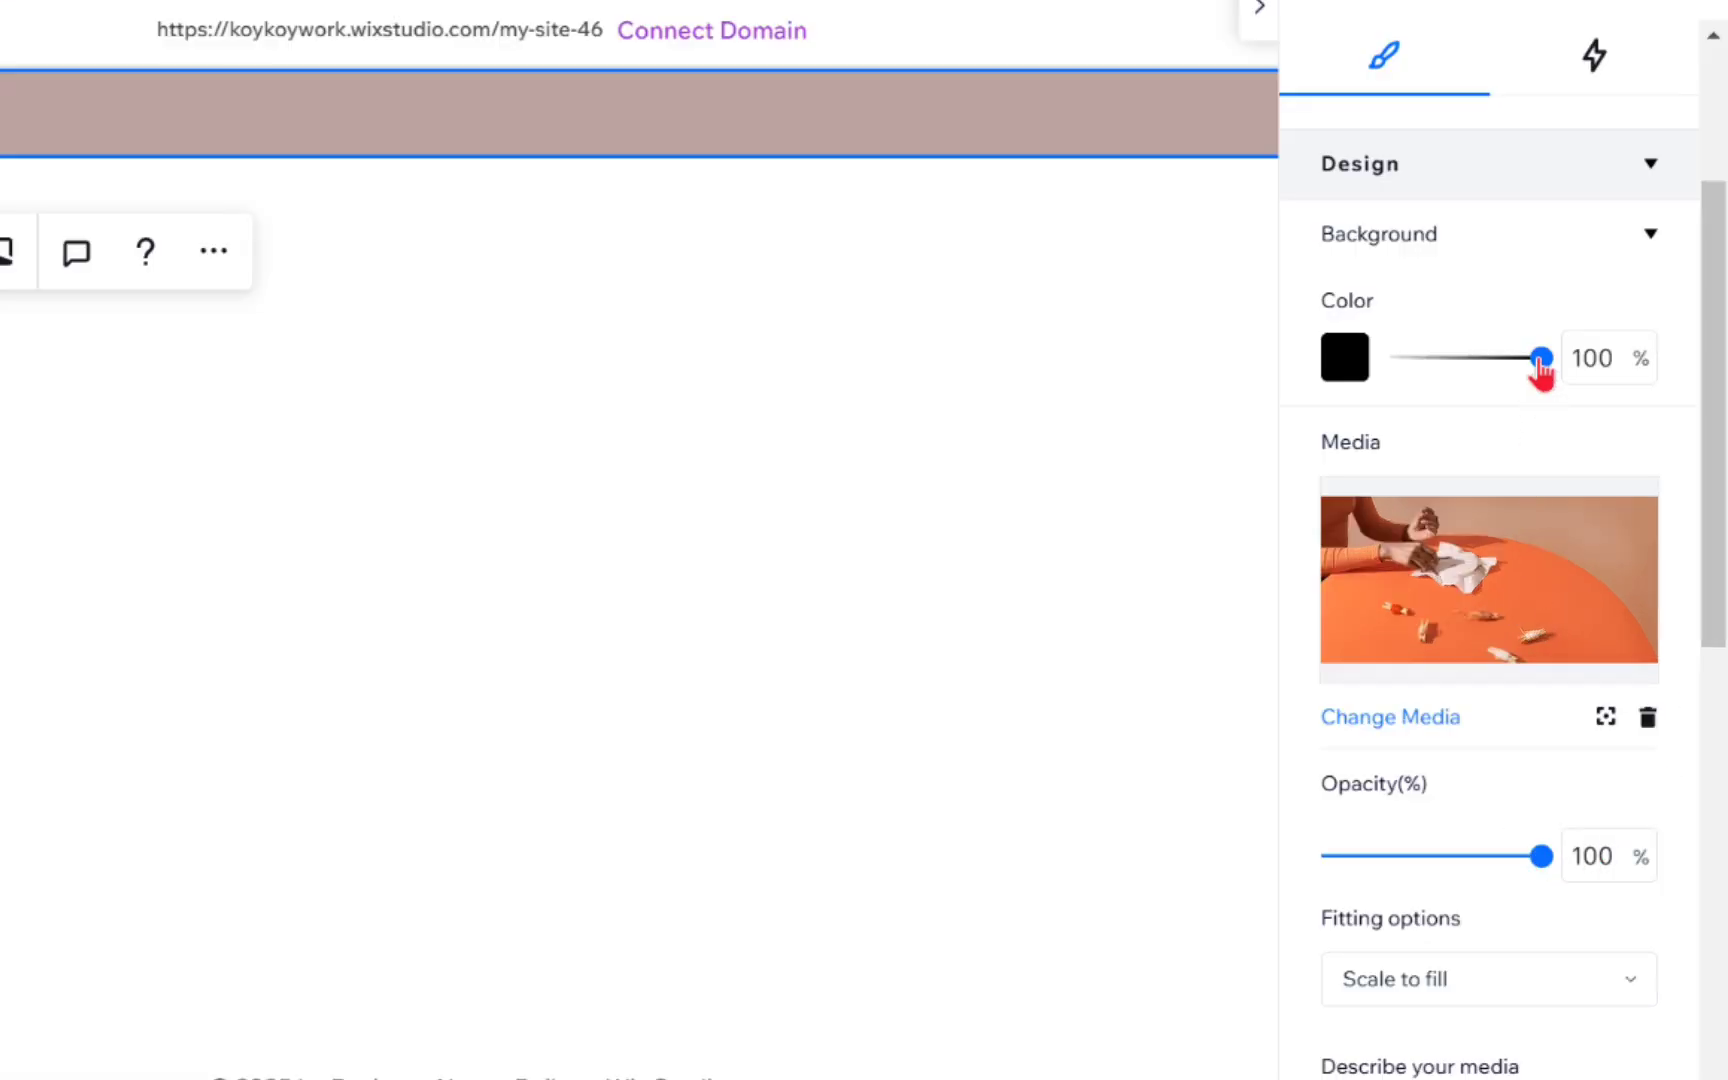
# Step: Review the header section's background color opacity, media fitting, pattern overlay, grid layout, overflow and position settings
pyautogui.click(1538, 358)
pyautogui.moveTo(1387, 358); pyautogui.dragTo(1582, 380)
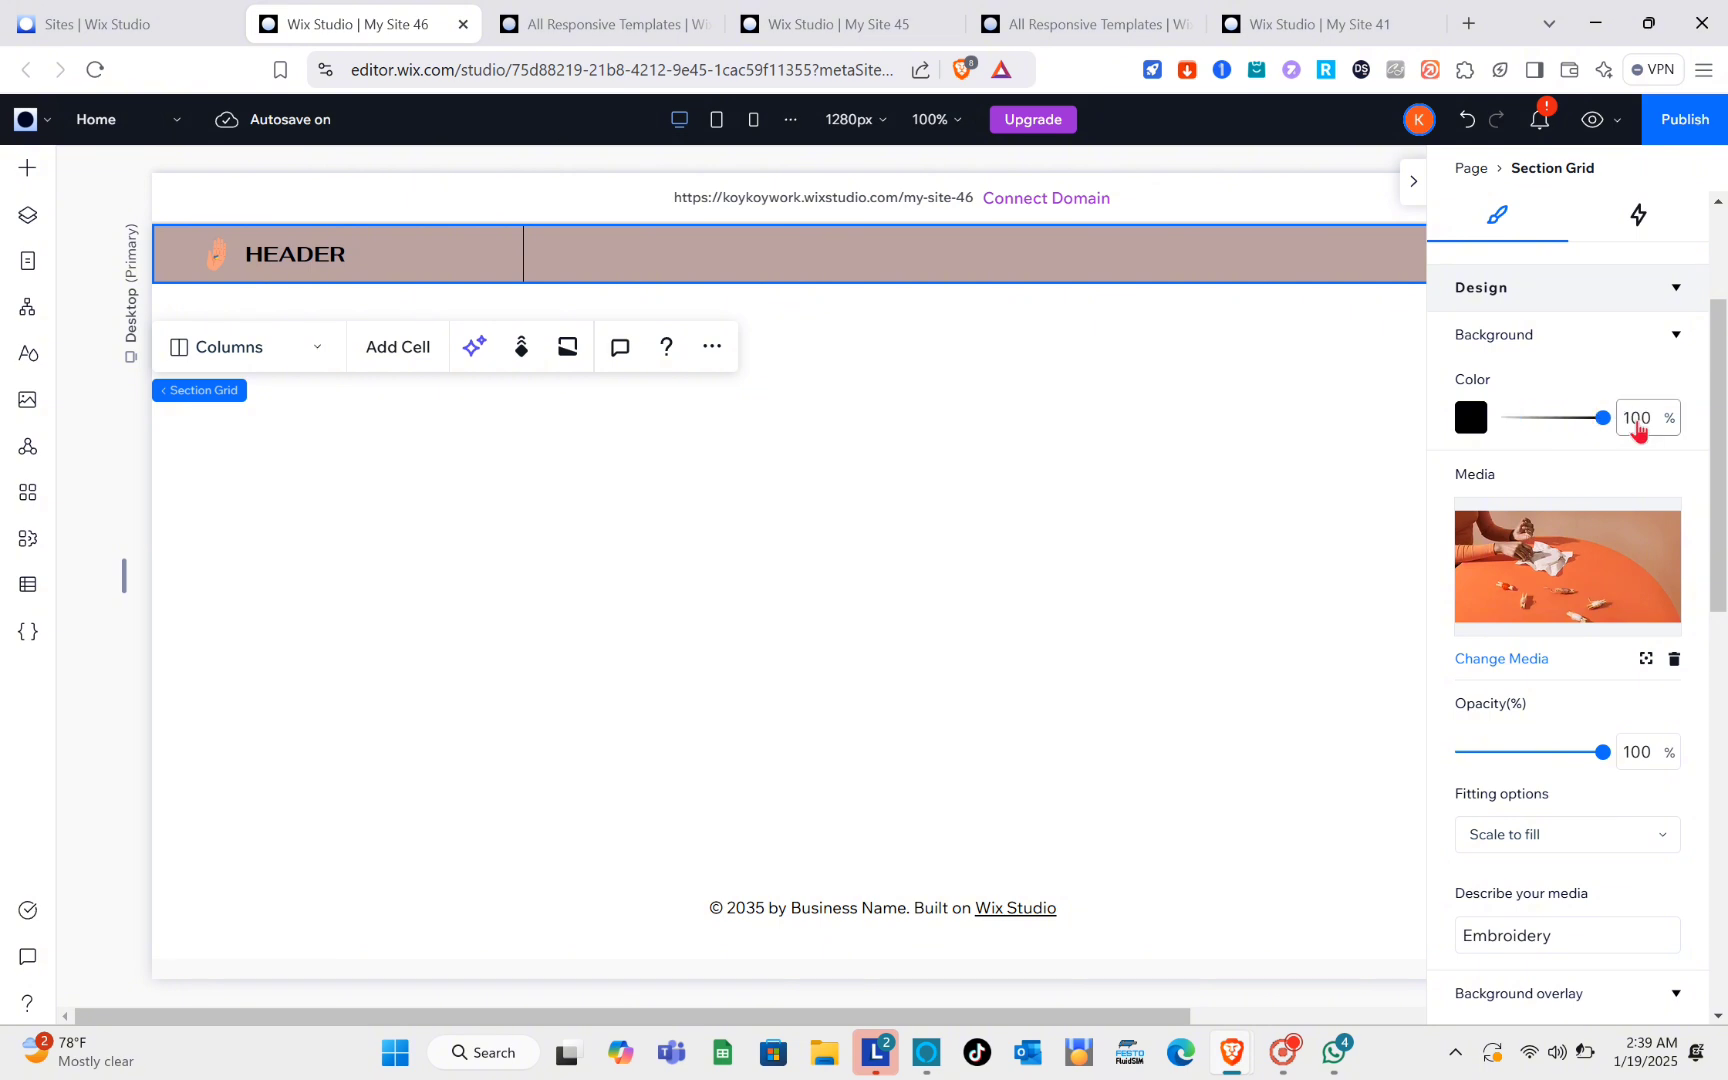
pyautogui.scroll(-5, 1583, 645)
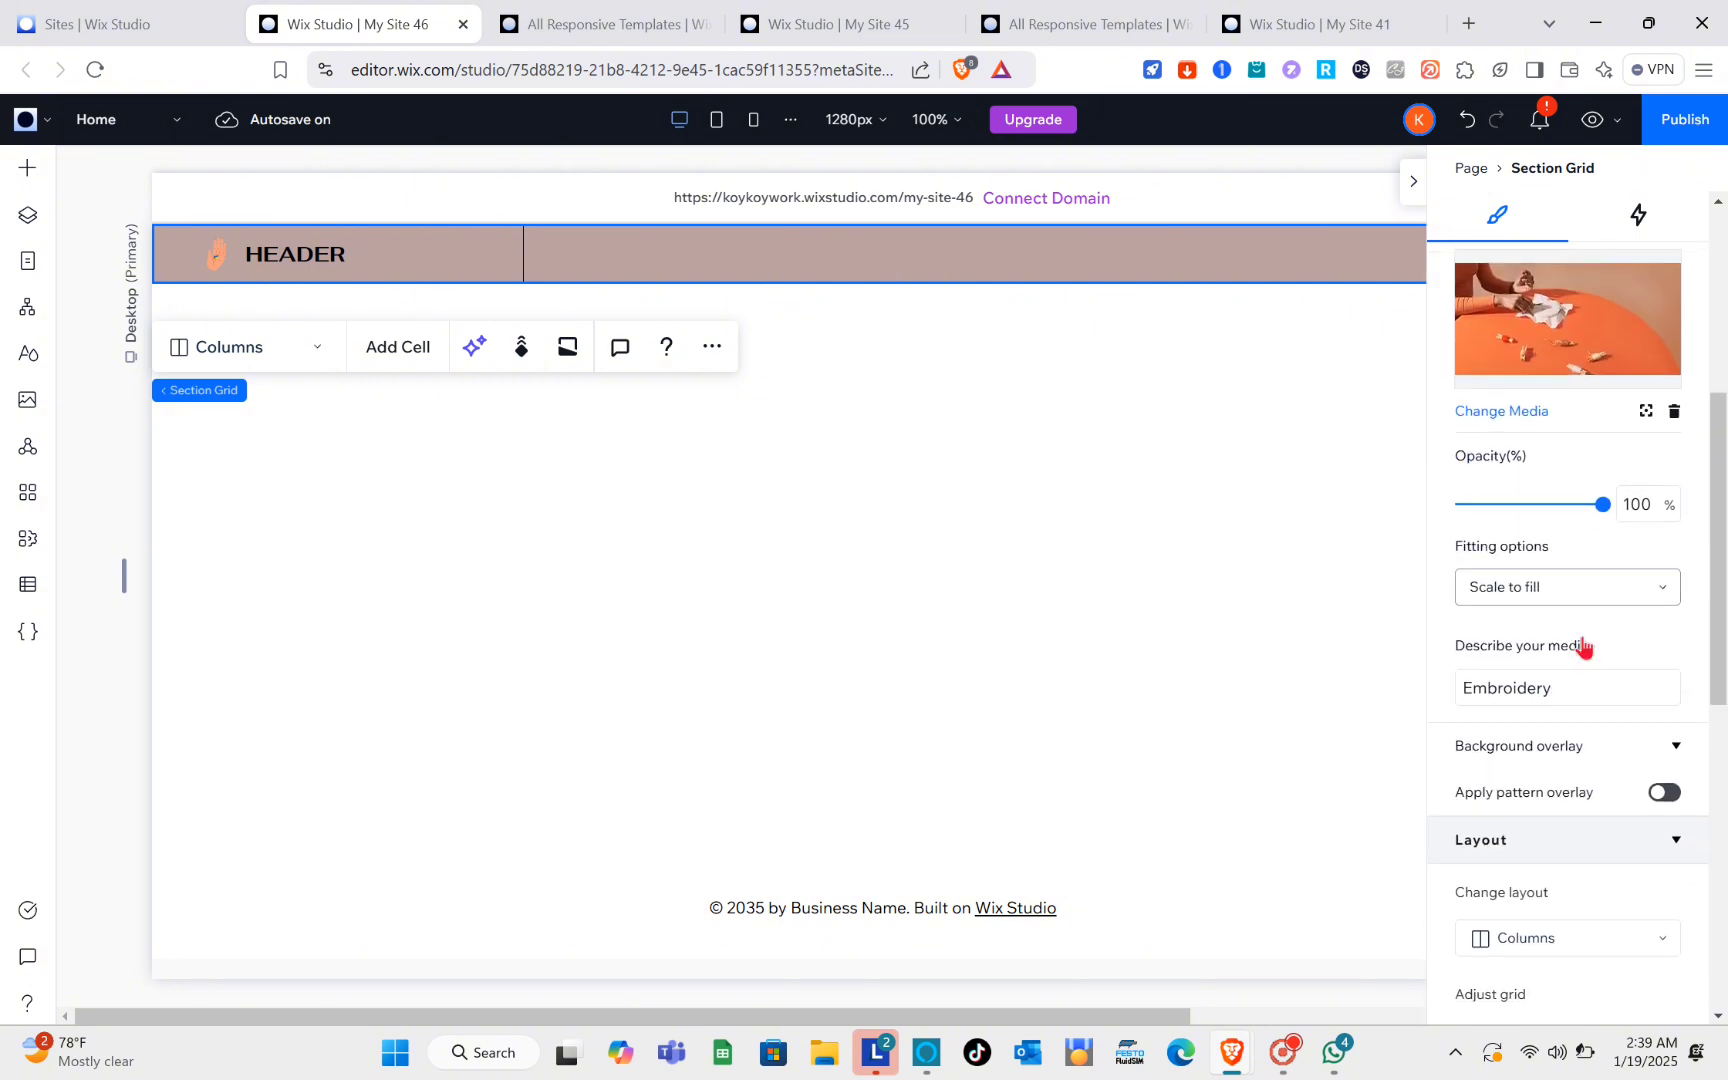
pyautogui.scroll(-8, 1583, 640)
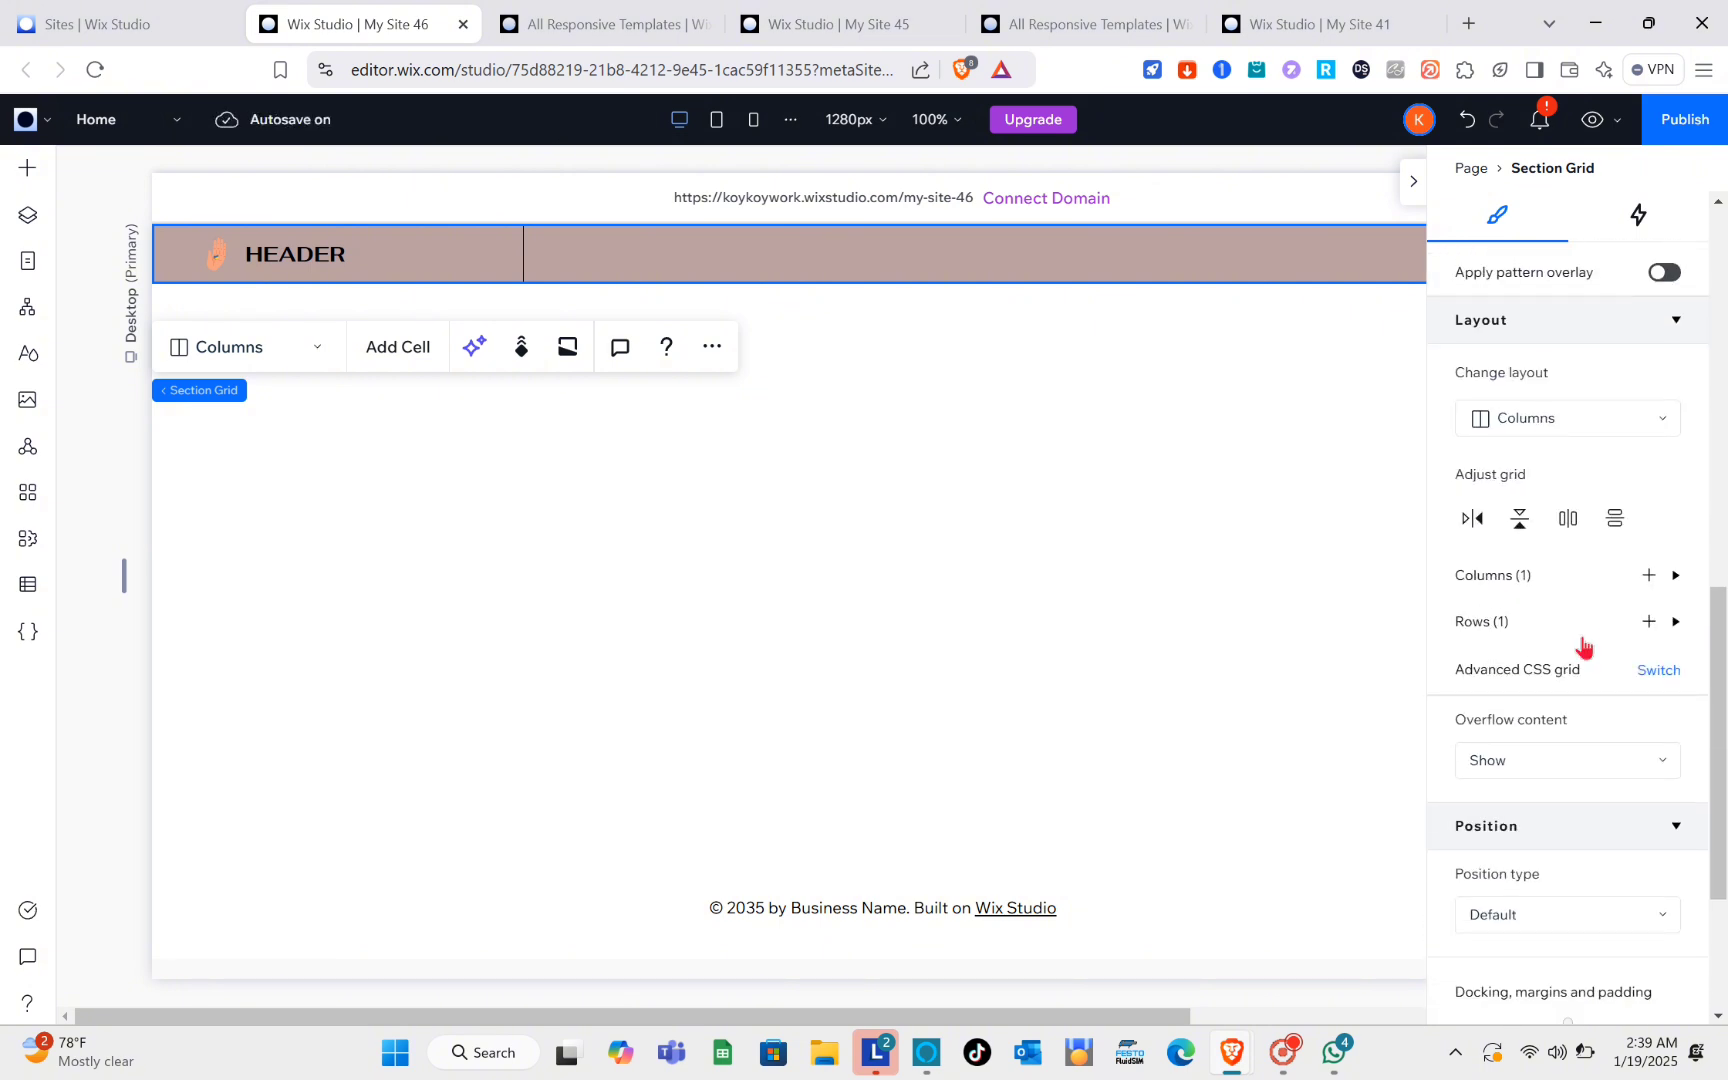
pyautogui.scroll(-2, 1582, 645)
pyautogui.scroll(10, 1582, 645)
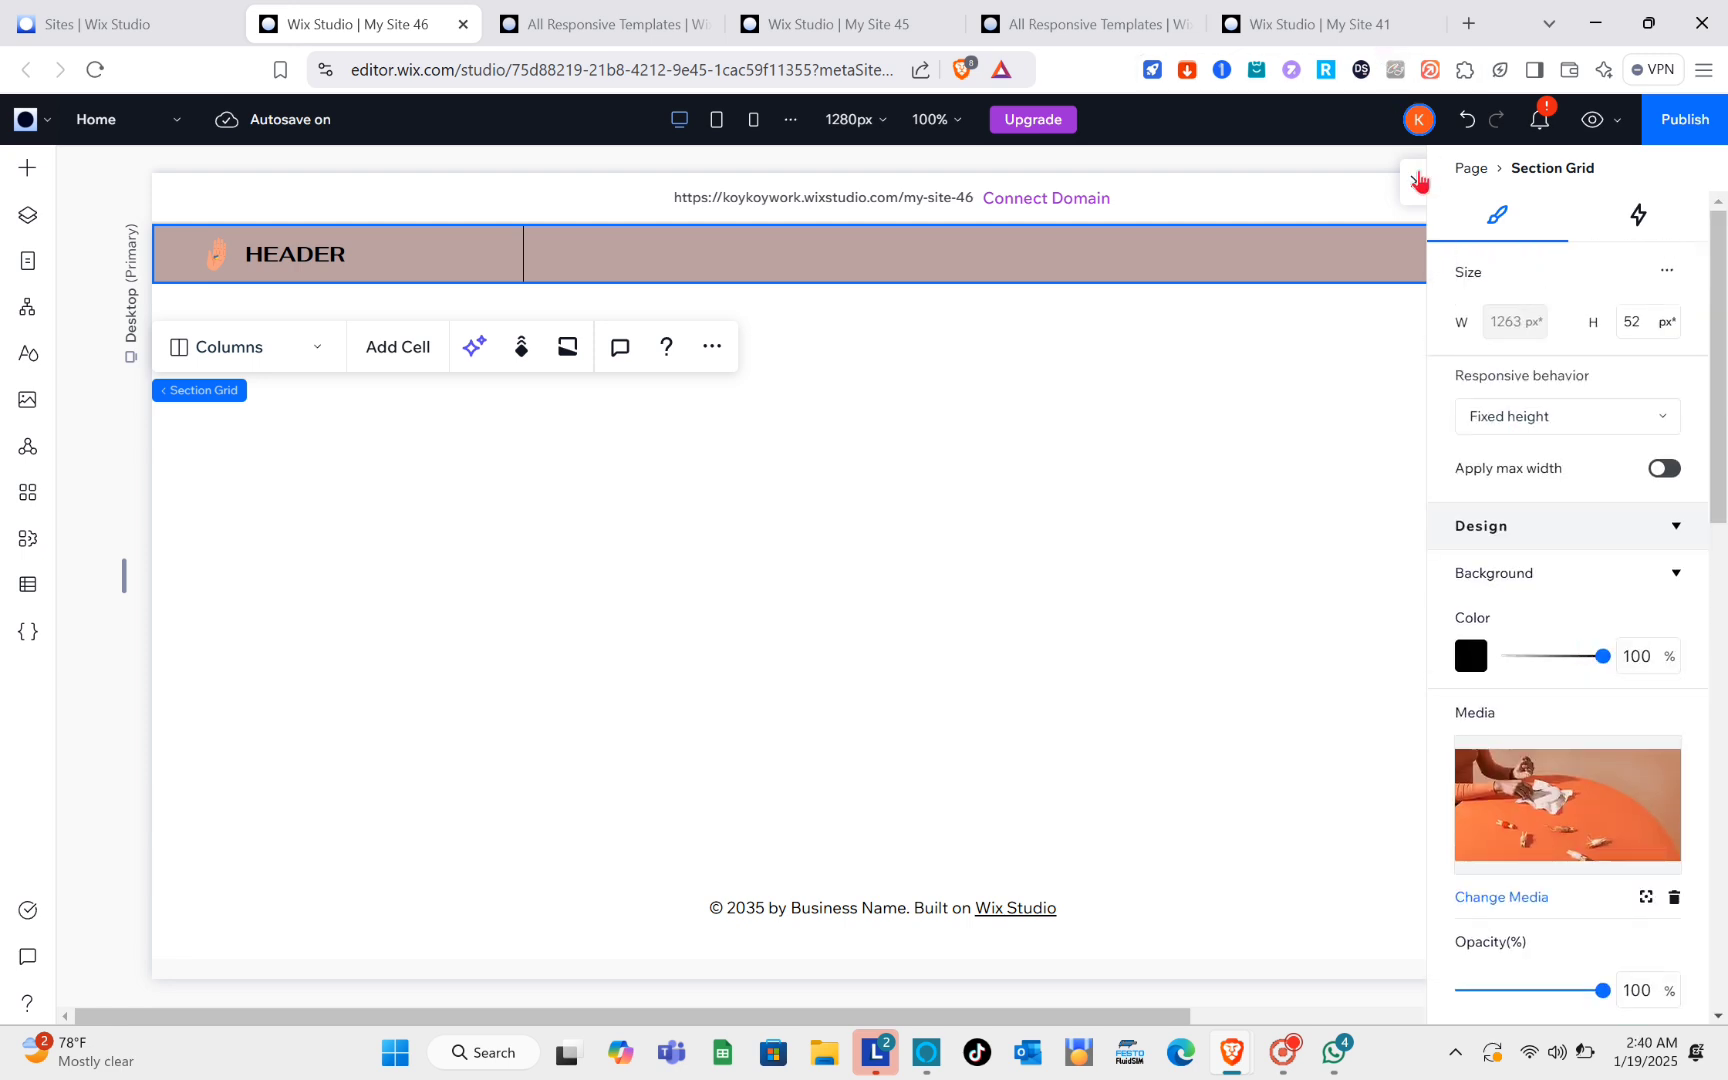
pyautogui.click(1416, 180)
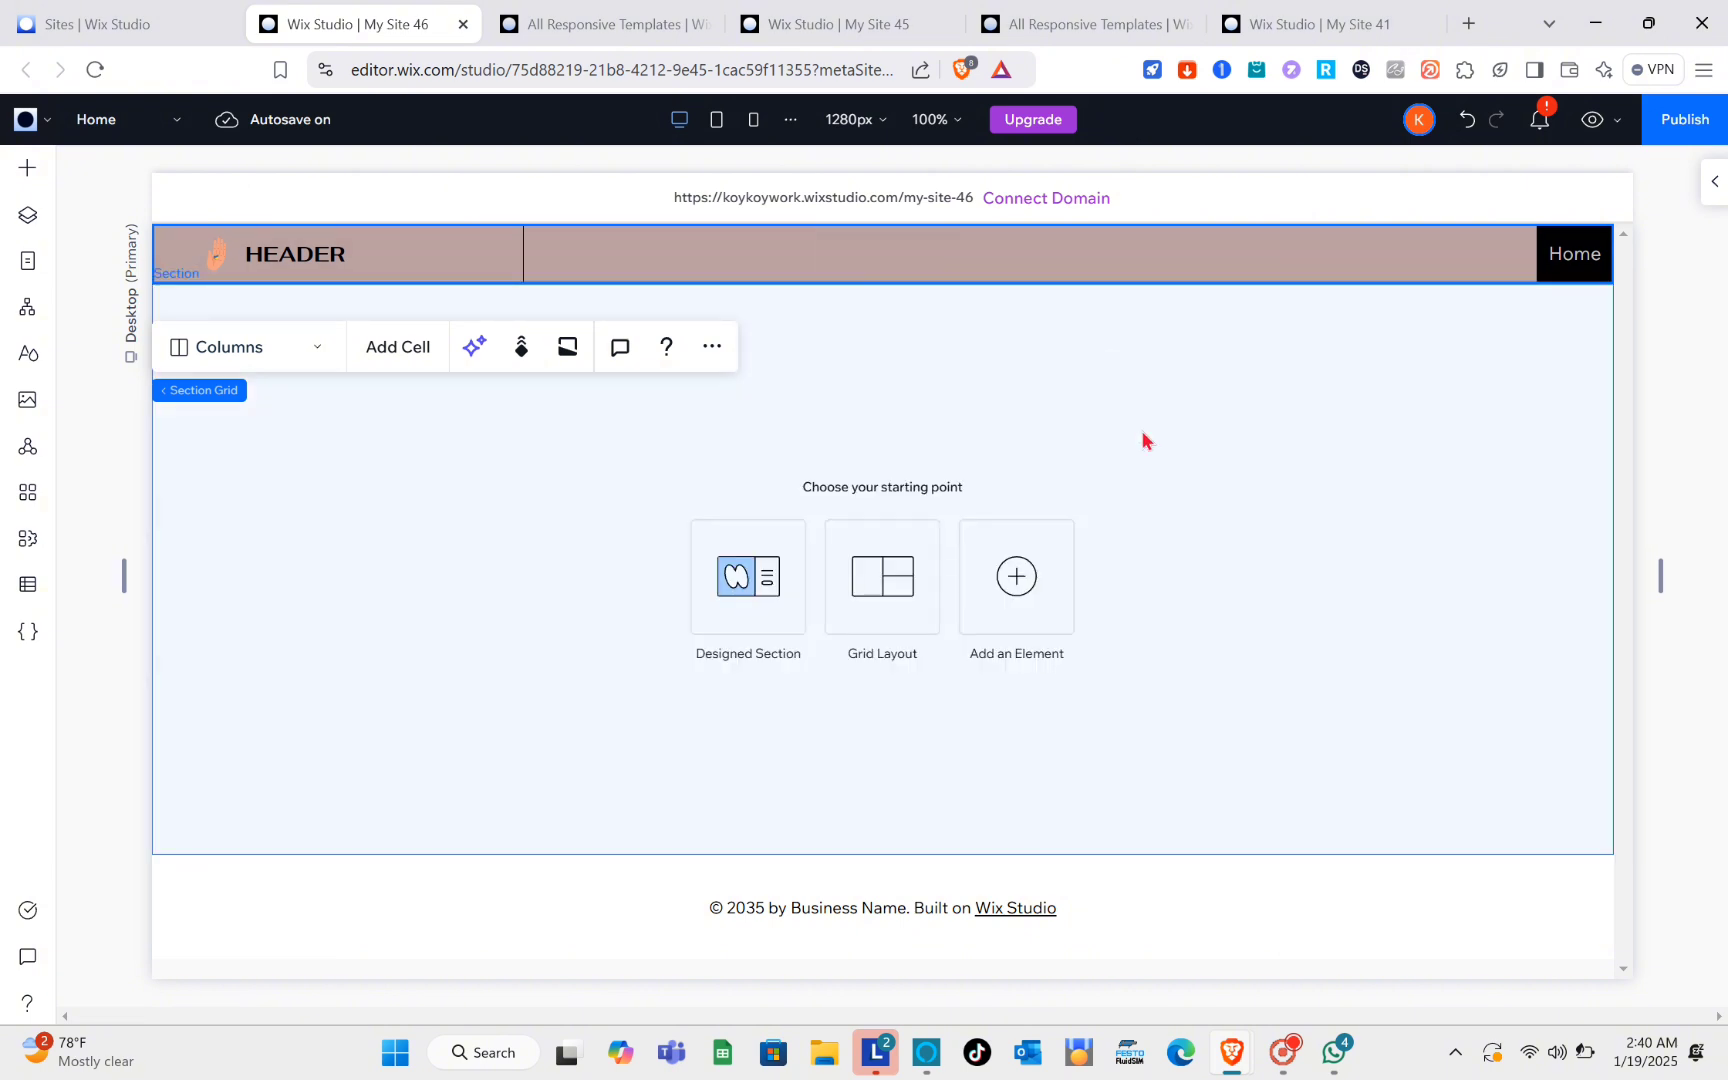
# Step: Browse the designed header sections available for adding to the site
pyautogui.click(28, 170)
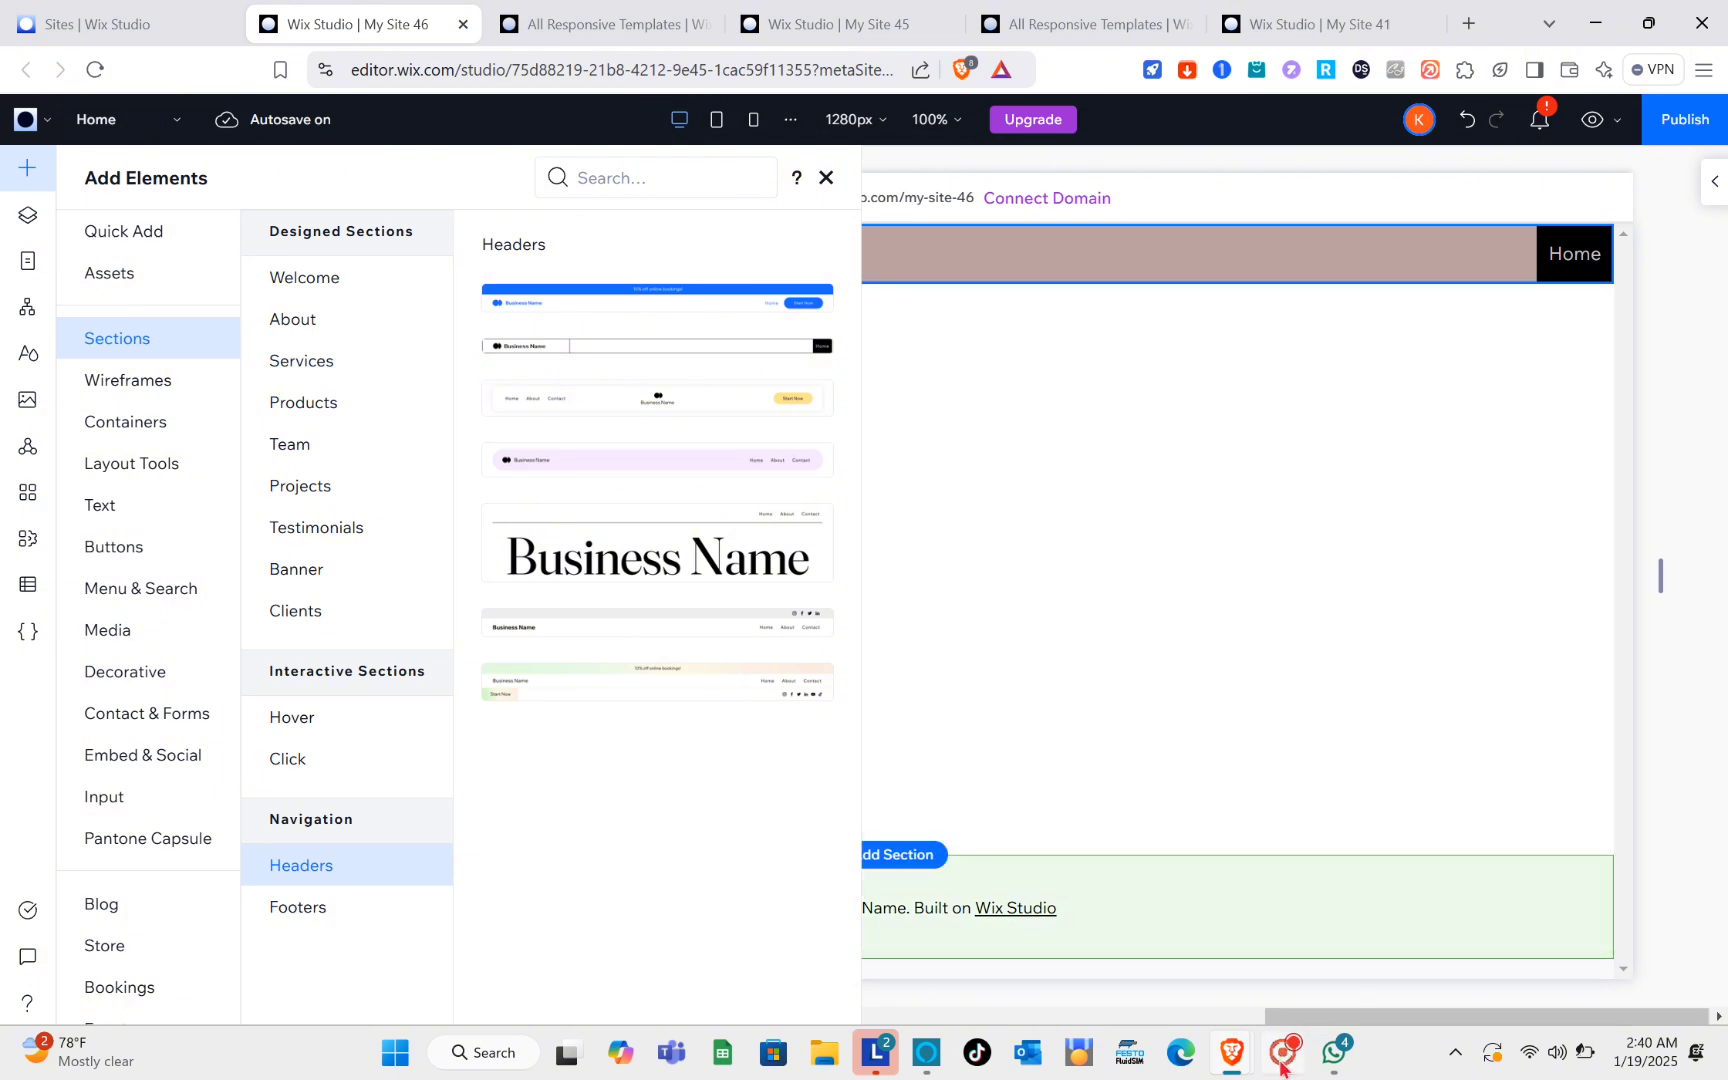
pyautogui.moveTo(1281, 1068)
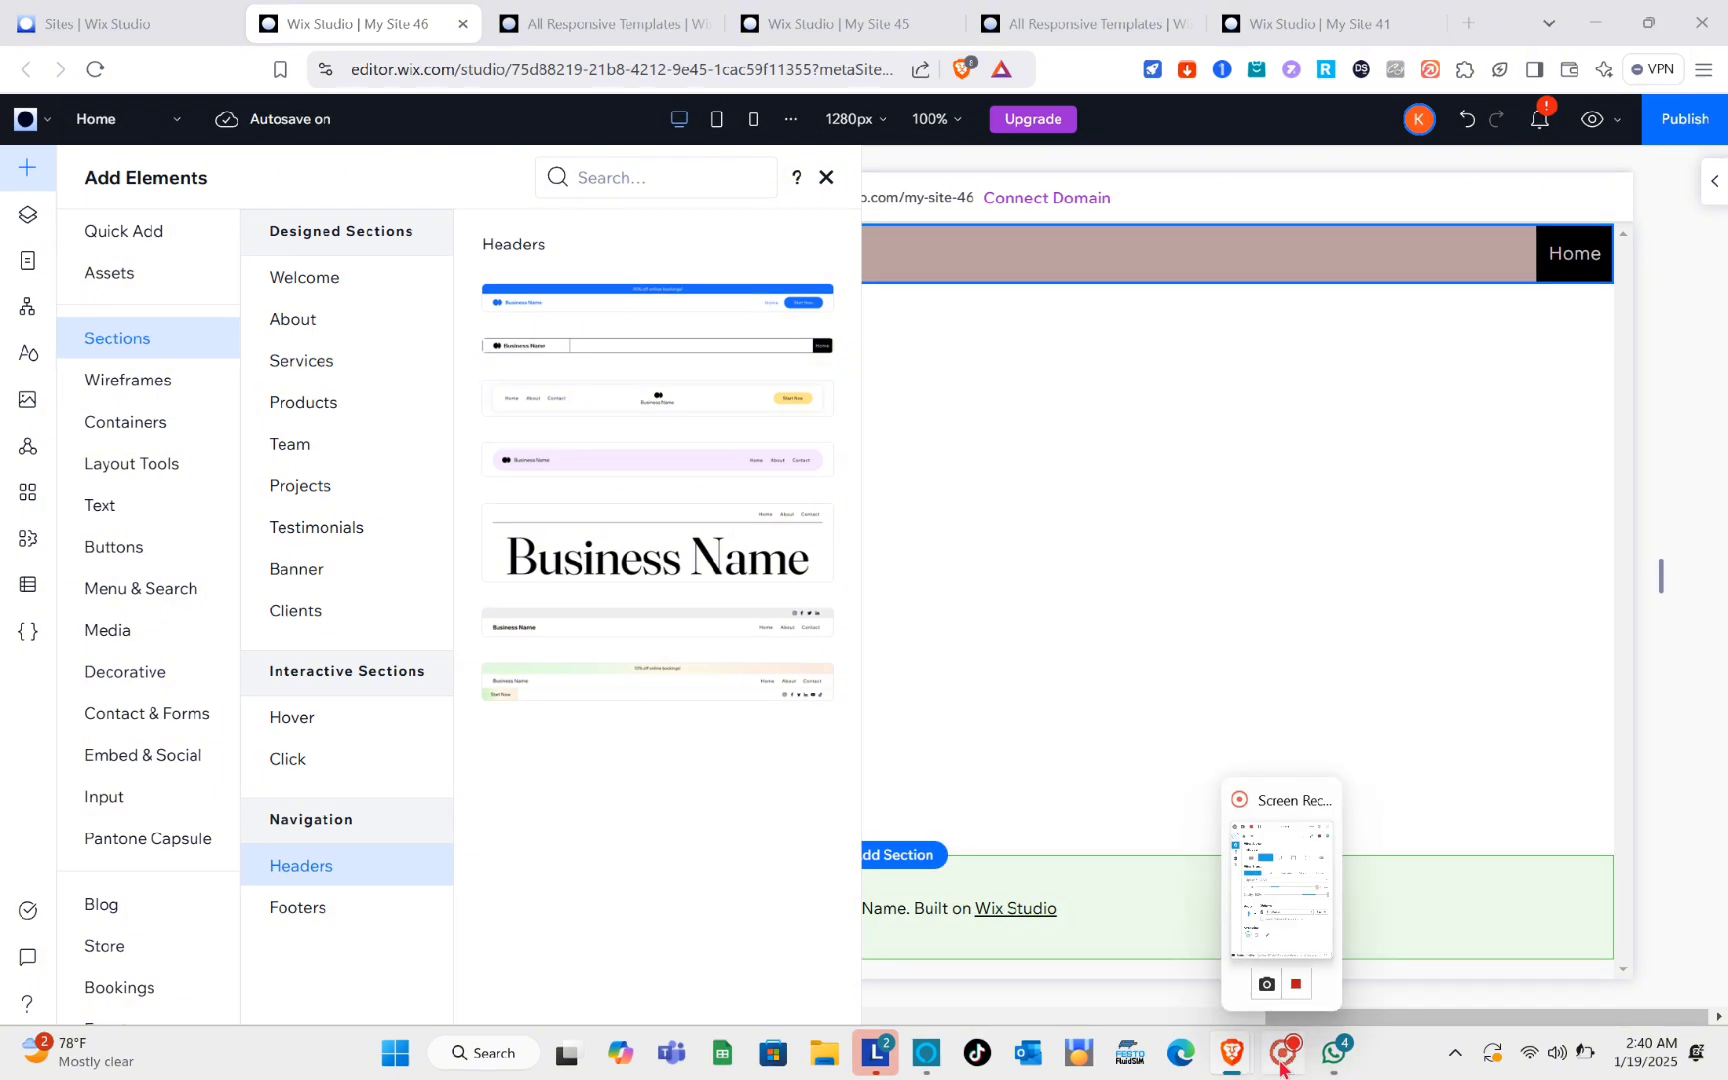